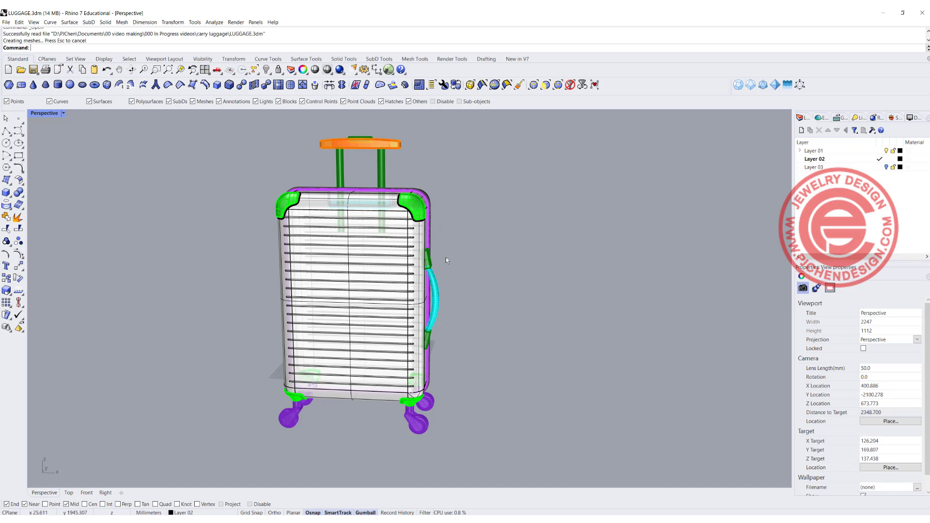
- Examine the finished suitcase sketch model from several angles, including its shell, corner guards, handles and wheels
{"action": "mouse_move", "coordinate": [446, 260]}
{"action": "right_mouse_down"}
{"action": "mouse_move", "coordinate": [416, 261]}
{"action": "mouse_move", "coordinate": [445, 261]}
{"action": "right_mouse_up"}
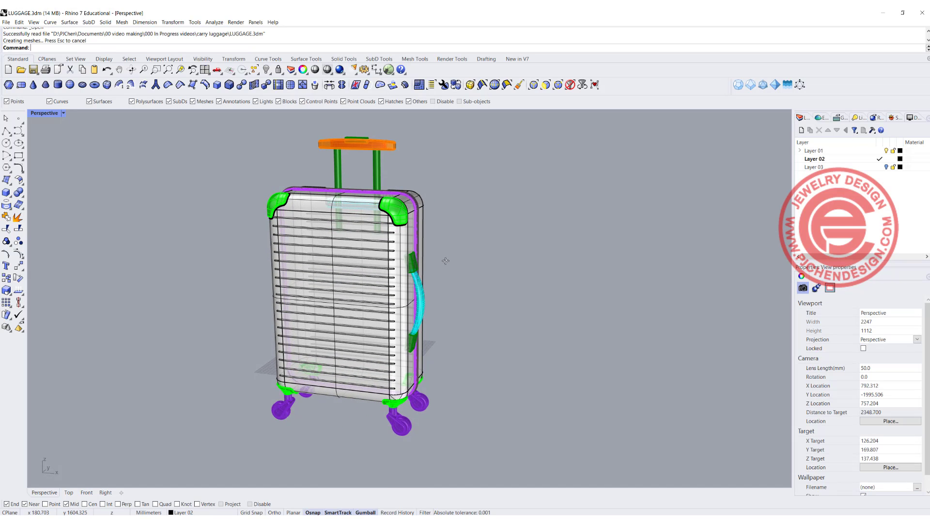
{"action": "scroll", "coordinate": [443, 260], "scroll_direction": "down", "scroll_amount": 3}
{"action": "scroll", "coordinate": [381, 240], "scroll_direction": "up", "scroll_amount": 3}
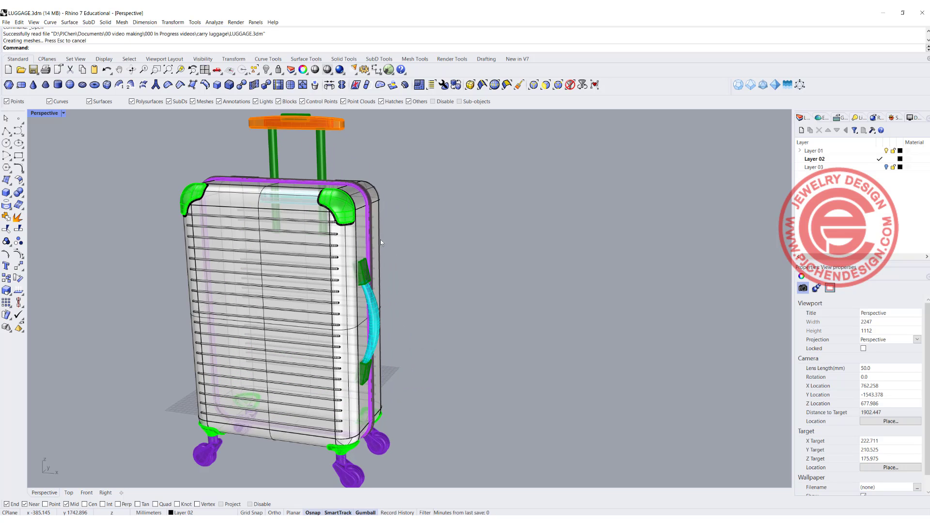
{"action": "left_click", "coordinate": [379, 239]}
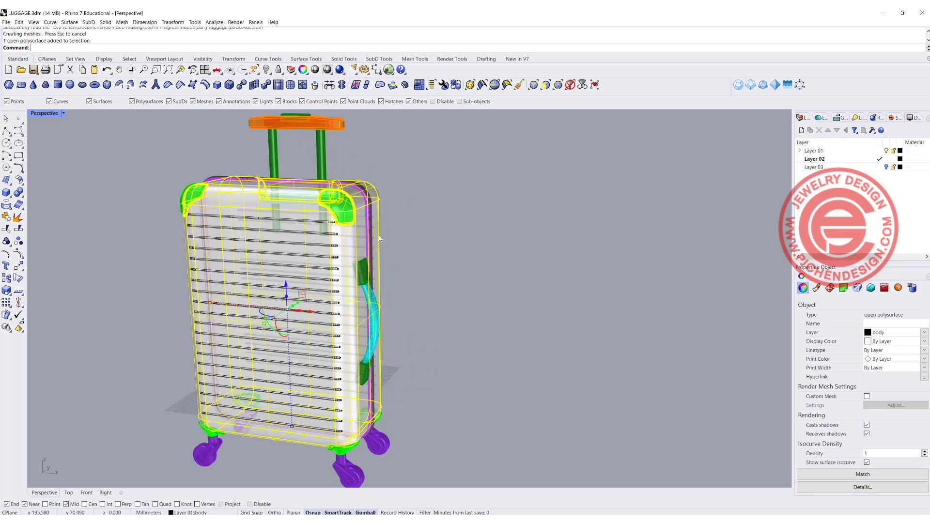
{"action": "left_click", "coordinate": [424, 240]}
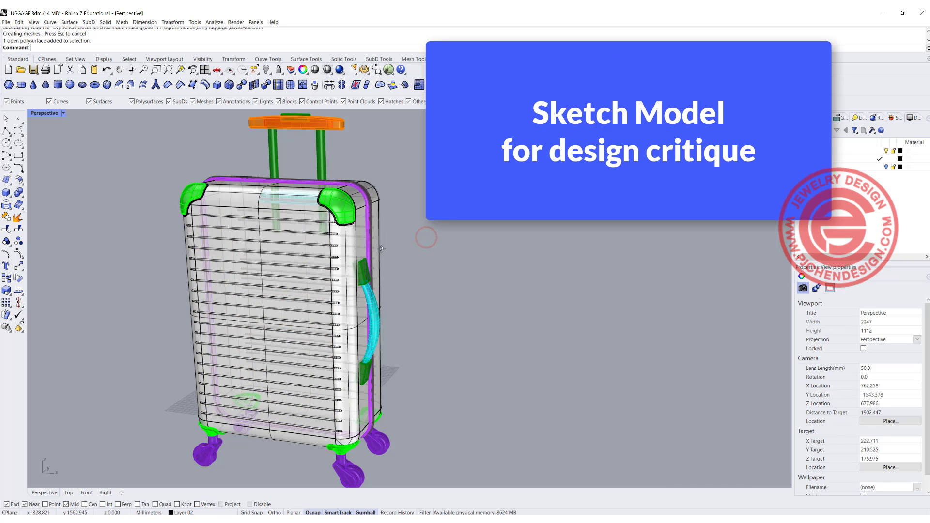
{"action": "right_click_drag", "start_coordinate": [425, 240], "coordinate": [380, 261]}
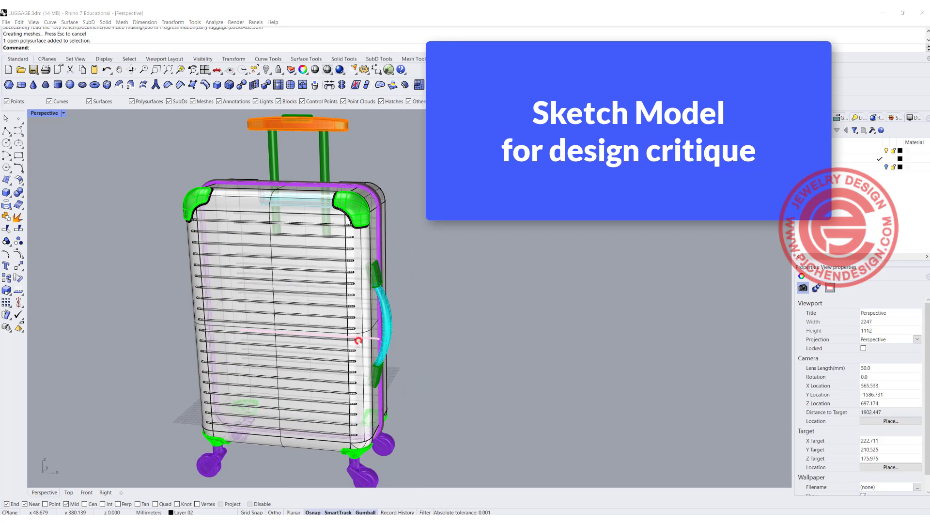
{"action": "left_click", "coordinate": [349, 347]}
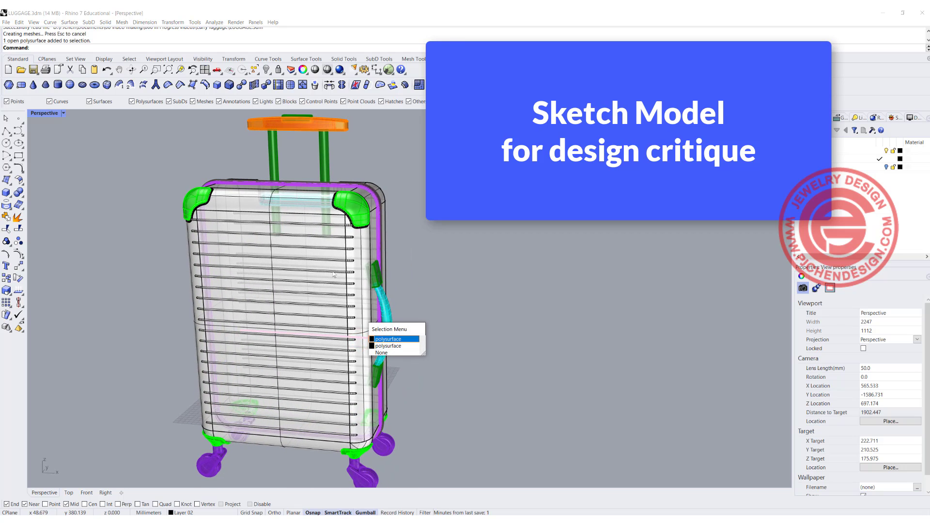
{"action": "left_click", "coordinate": [386, 234]}
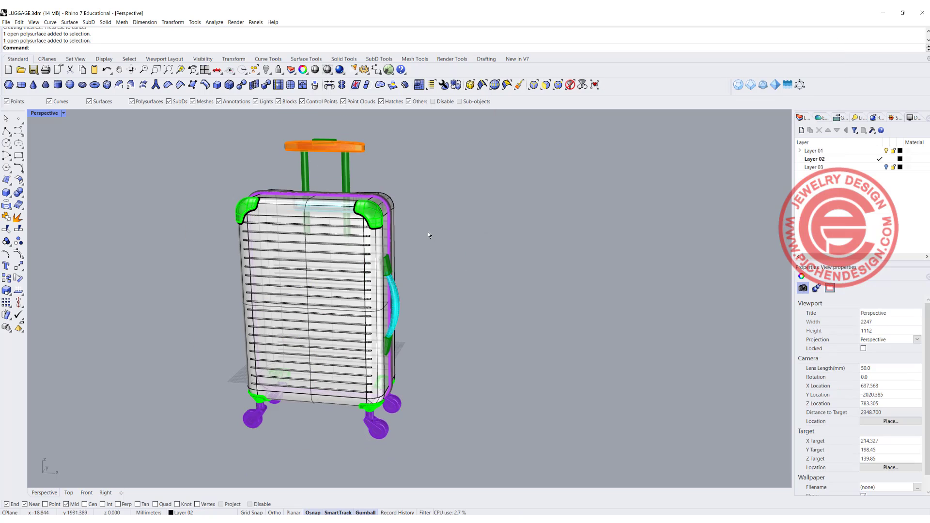
{"action": "mouse_move", "coordinate": [425, 234]}
{"action": "right_mouse_down"}
{"action": "mouse_move", "coordinate": [453, 235]}
{"action": "mouse_move", "coordinate": [415, 236]}
{"action": "right_mouse_up"}
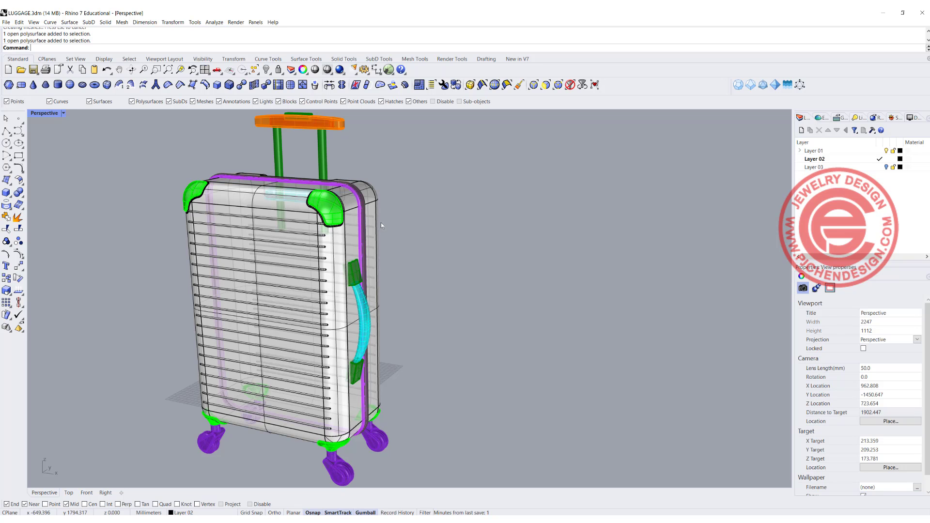
{"action": "right_click_drag", "start_coordinate": [381, 222], "coordinate": [465, 277]}
{"action": "scroll", "coordinate": [465, 277], "scroll_direction": "down", "scroll_amount": 2}
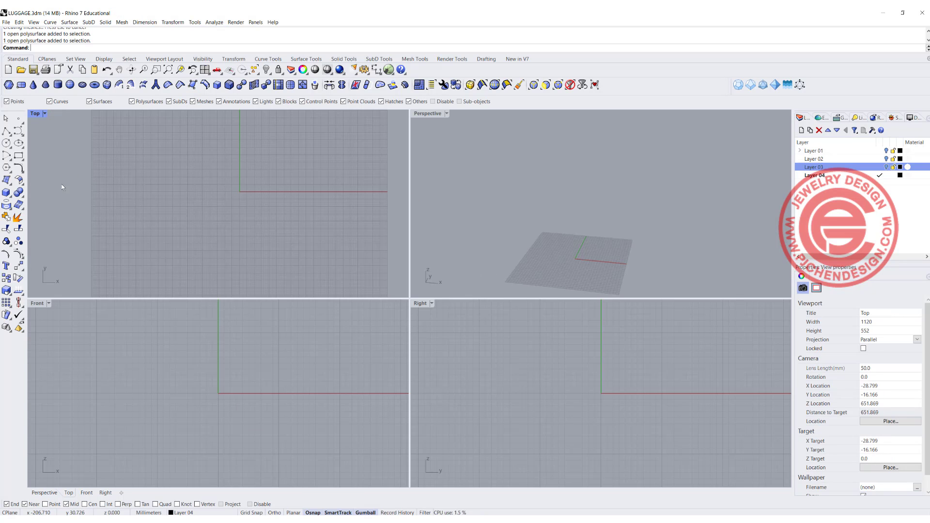
- Create a box on the ground plane in the Top view, 15.4" long, 8.7" wide and 22.4" high
{"action": "left_click", "coordinate": [6, 192]}
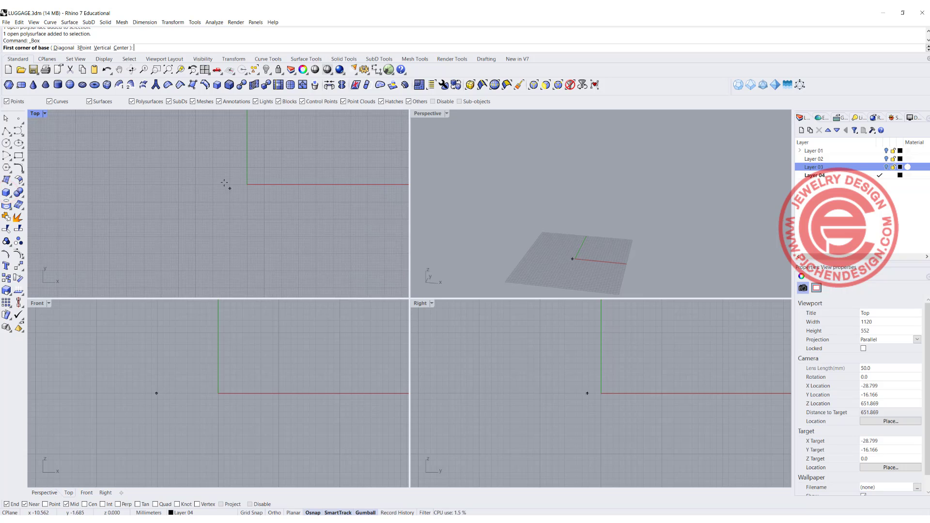
{"action": "right_click_drag", "start_coordinate": [216, 183], "coordinate": [165, 237]}
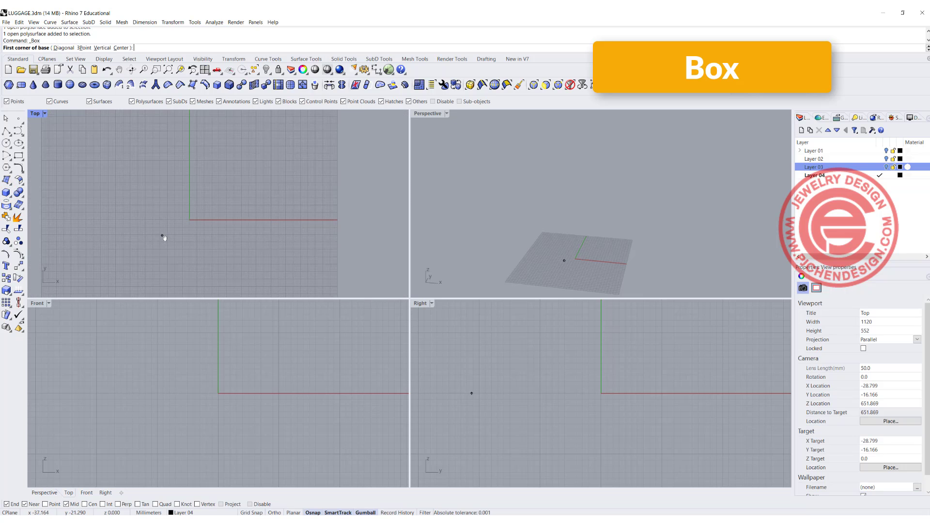
{"action": "left_click", "coordinate": [110, 252]}
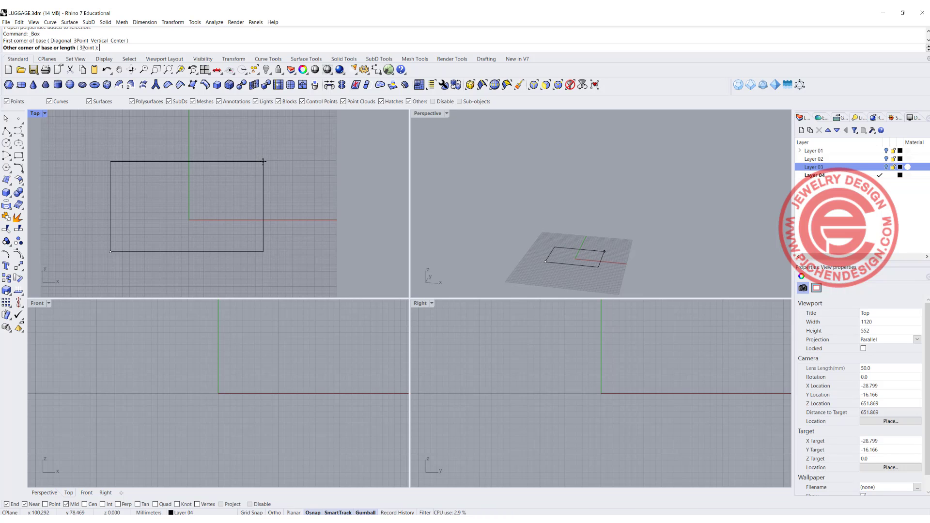
{"action": "type", "text": "15.4"}
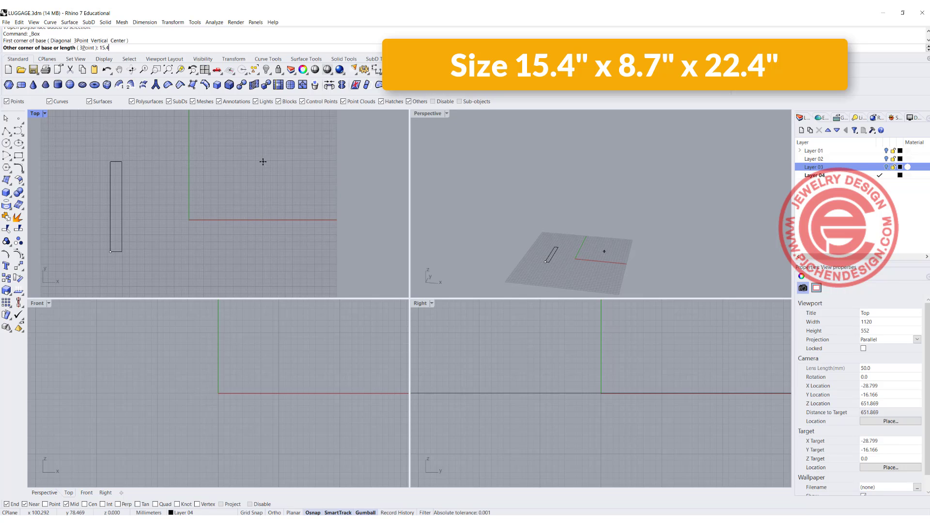
{"action": "type", "text": "\""}
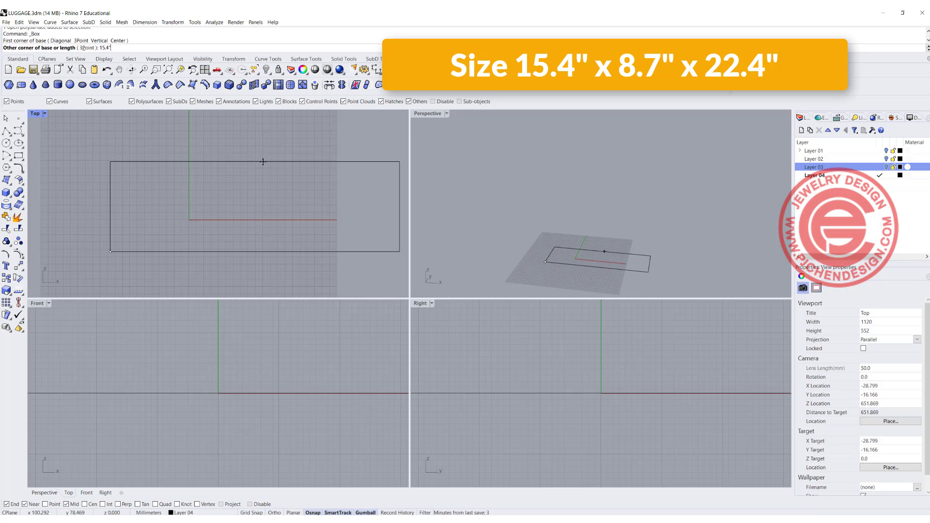
{"action": "key", "text": "Return"}
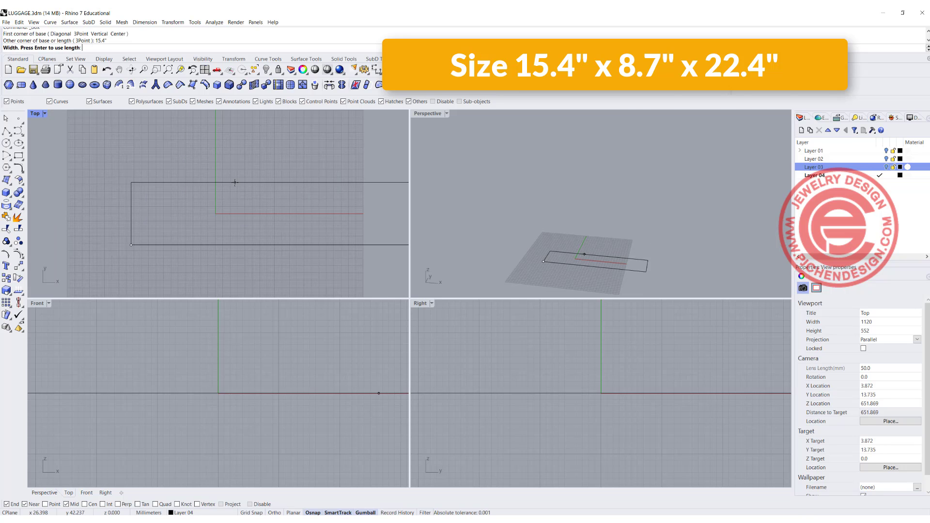
{"action": "type", "text": "8.7"}
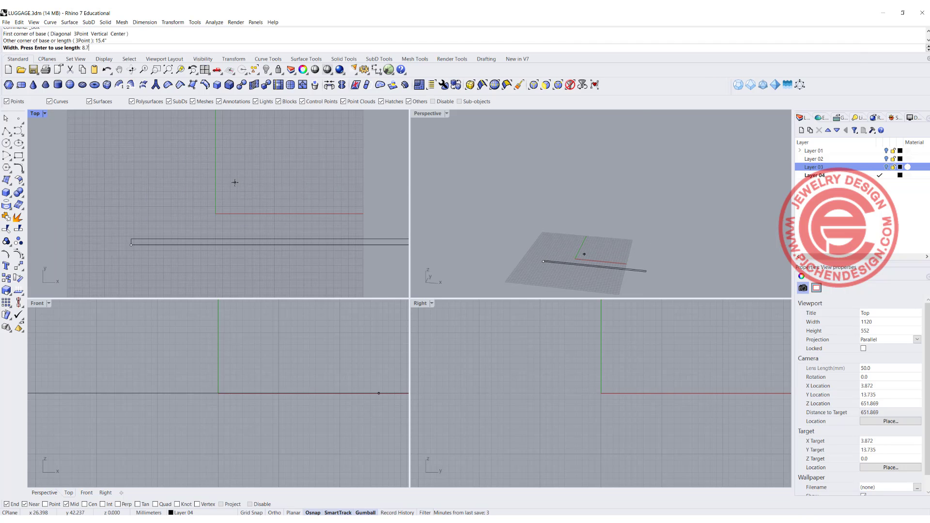
{"action": "type", "text": "\""}
{"action": "key", "text": "Return"}
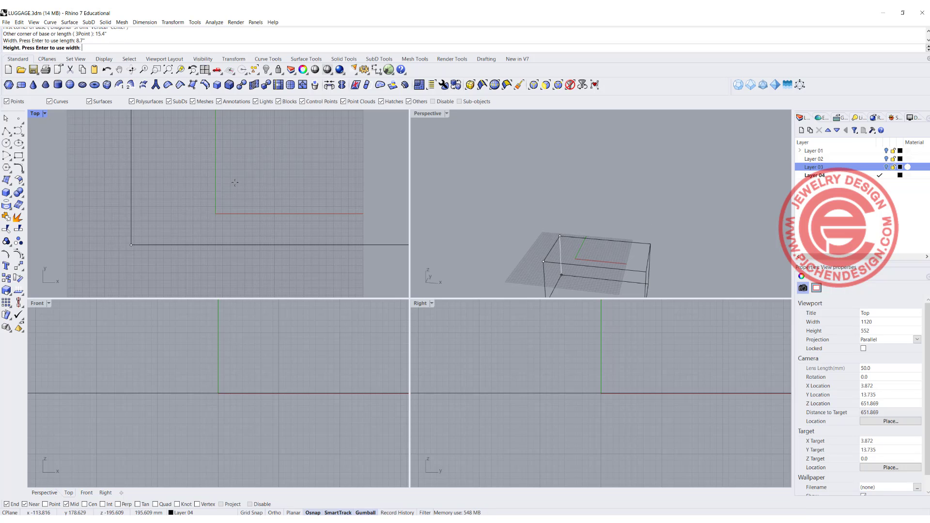
{"action": "type", "text": "22"}
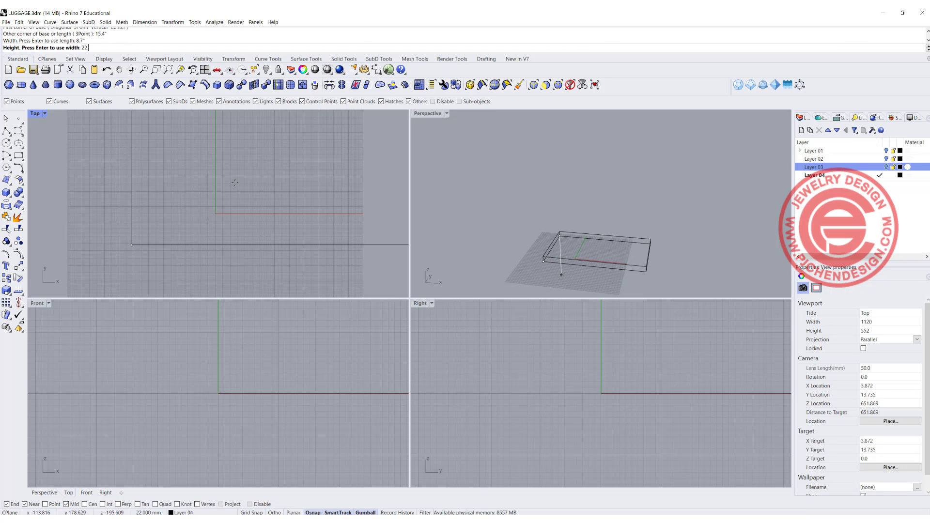
{"action": "type", "text": ".4\""}
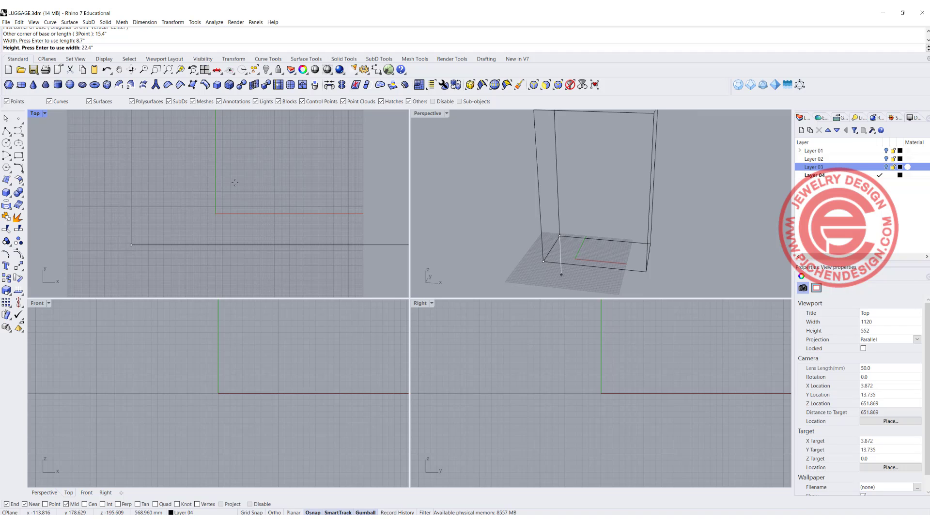
{"action": "key", "text": "Return"}
- Align the box's centre to the origin (0) in the Top view using Align Centers
{"action": "scroll", "coordinate": [280, 213], "scroll_direction": "down", "scroll_amount": 5}
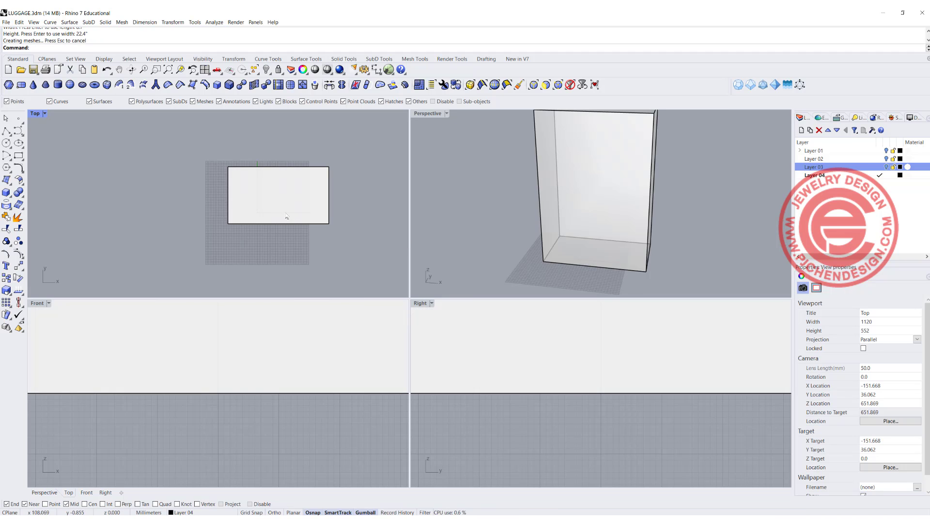
{"action": "scroll", "coordinate": [260, 314], "scroll_direction": "down", "scroll_amount": 6}
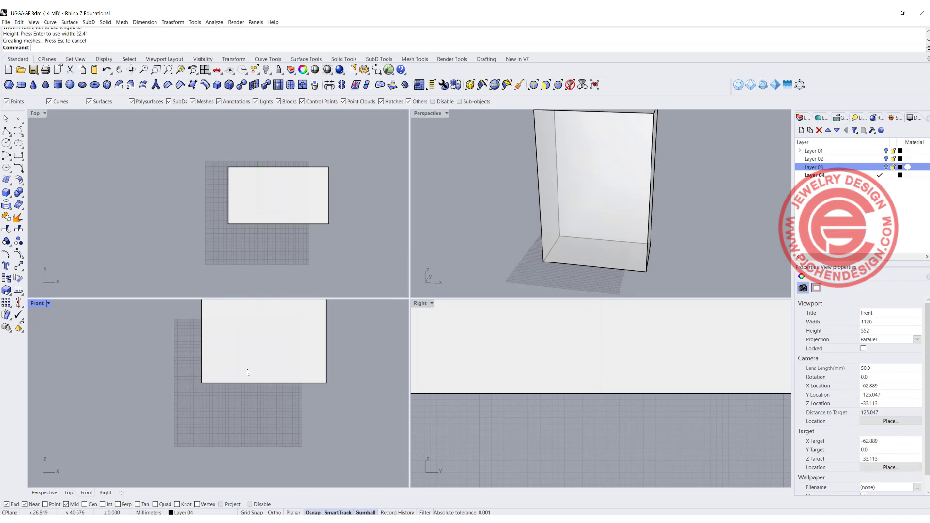
{"action": "left_click", "coordinate": [271, 205]}
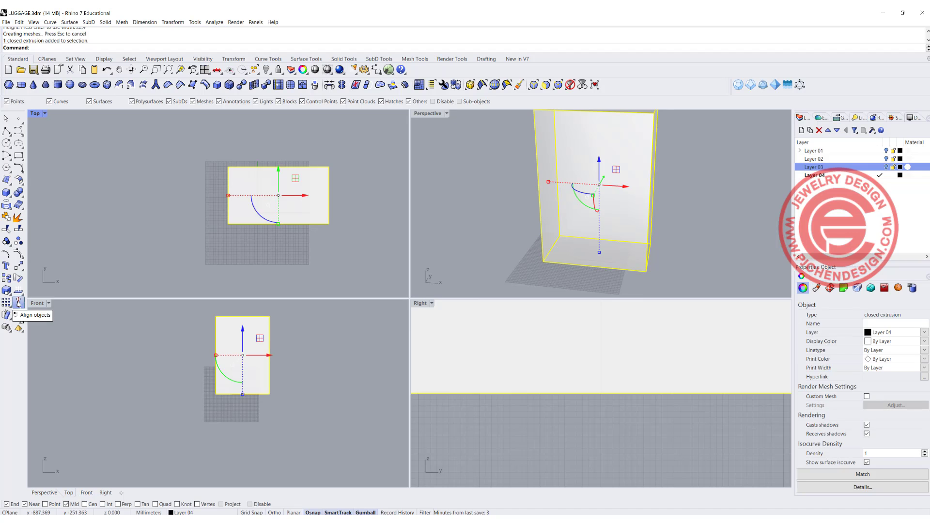
{"action": "left_click", "coordinate": [18, 302]}
{"action": "left_click", "coordinate": [34, 328]}
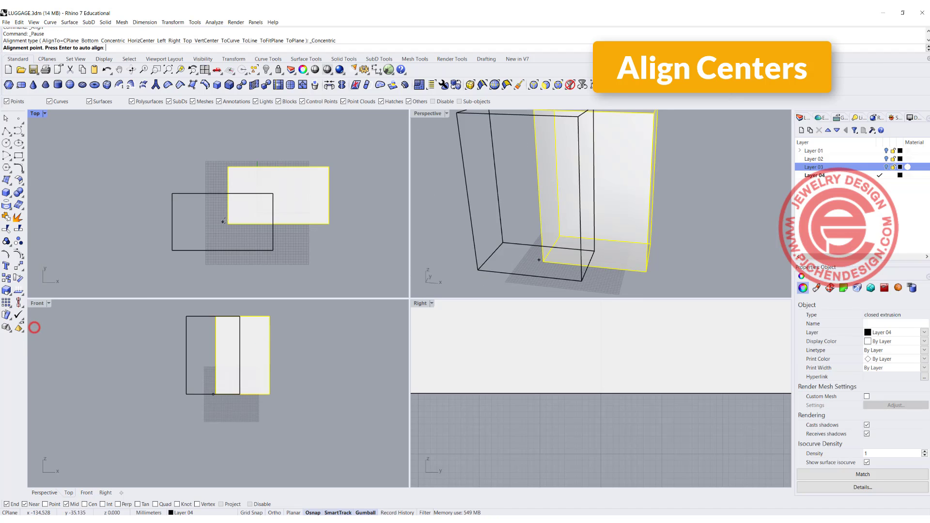
{"action": "type", "text": "0"}
{"action": "key", "text": "Return"}
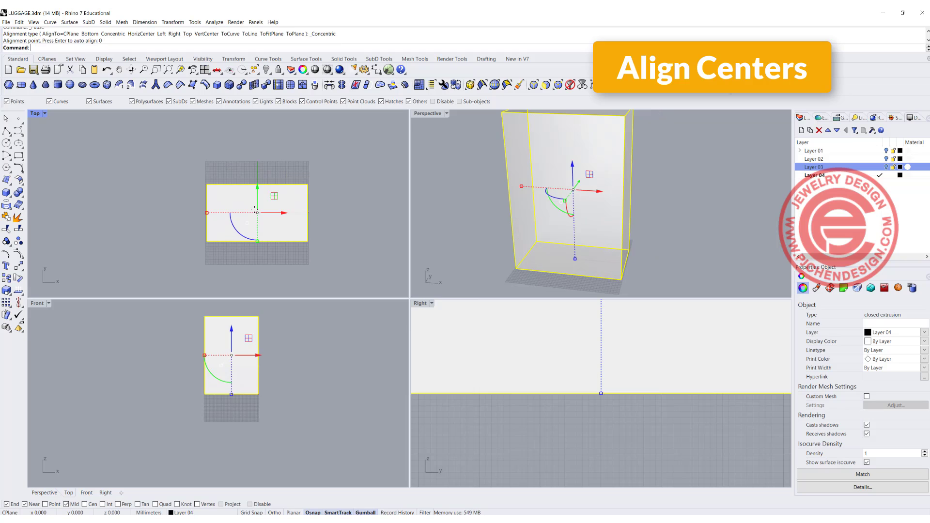
{"action": "left_click", "coordinate": [326, 209]}
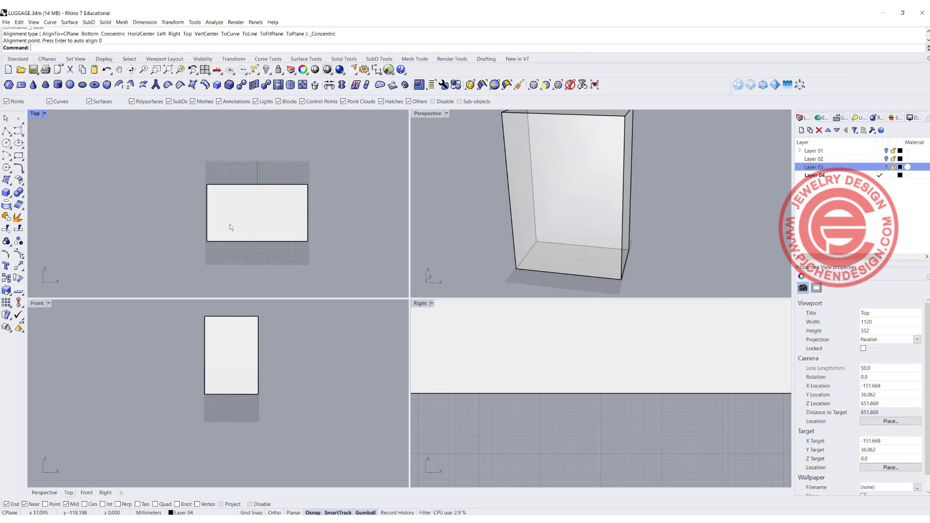
- Fillet all edges of the box with a radius of 40 mm
{"action": "scroll", "coordinate": [229, 224], "scroll_direction": "up", "scroll_amount": 3}
{"action": "right_click_drag", "start_coordinate": [167, 183], "coordinate": [134, 177]}
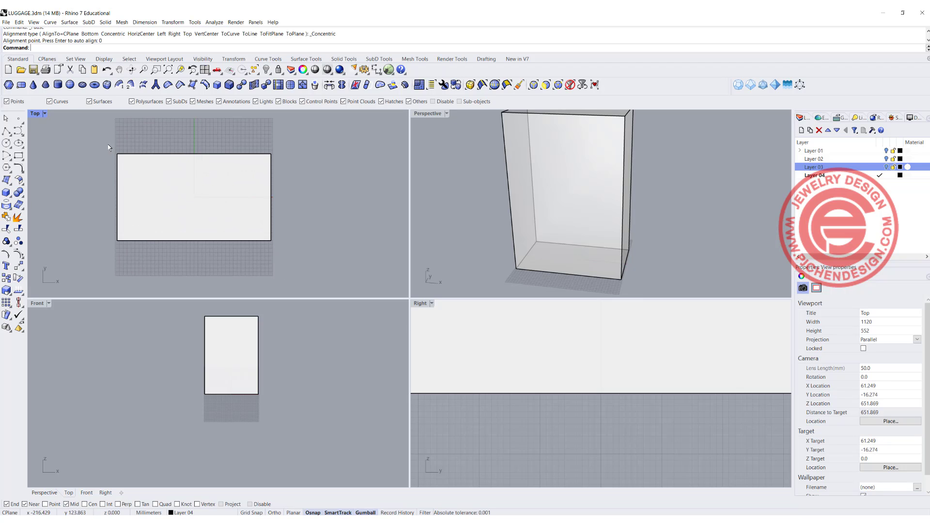
{"action": "left_click", "coordinate": [22, 196]}
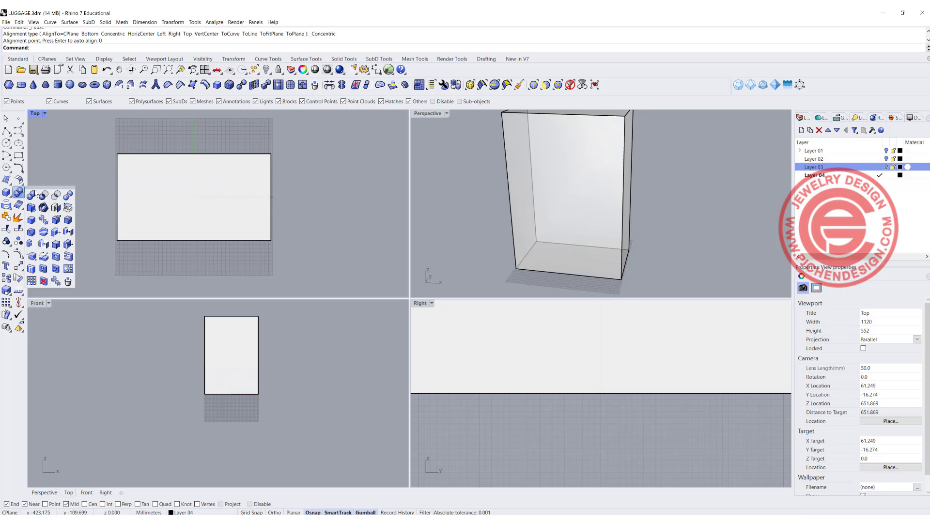
{"action": "left_click", "coordinate": [68, 220]}
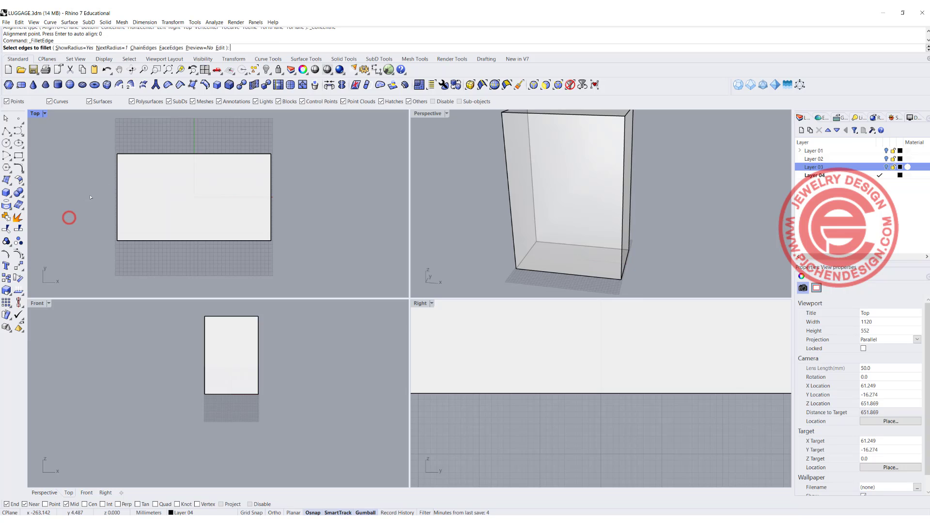
{"action": "left_click", "coordinate": [110, 48]}
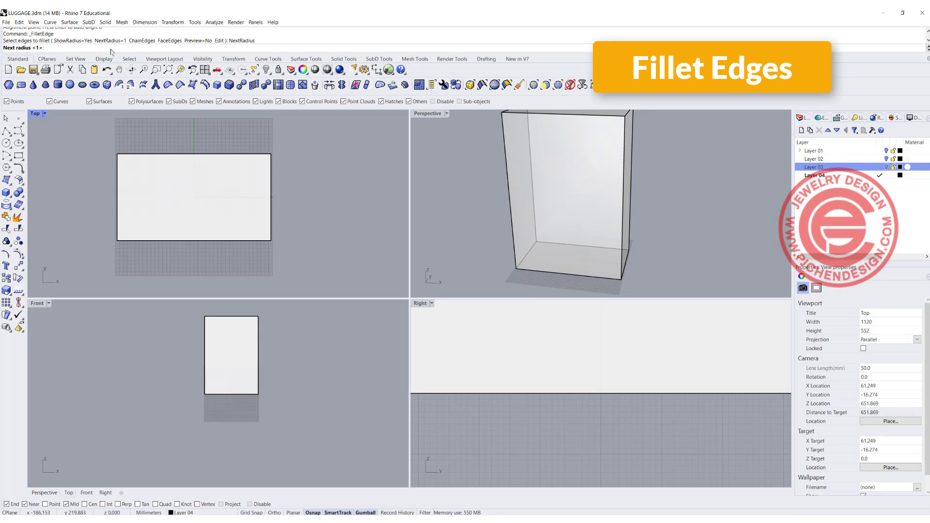
{"action": "type", "text": "40"}
{"action": "key", "text": "Return"}
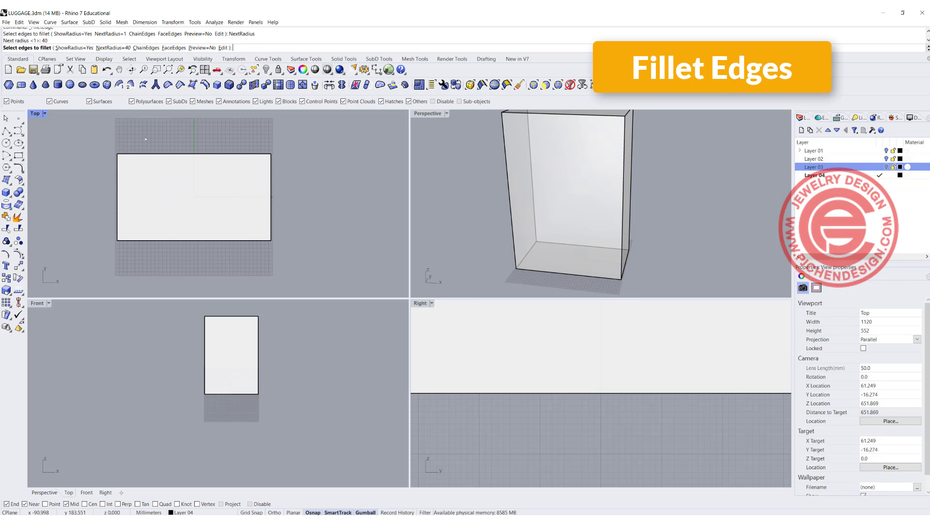
{"action": "left_click_drag", "start_coordinate": [85, 135], "coordinate": [290, 228]}
{"action": "key", "text": "Return"}
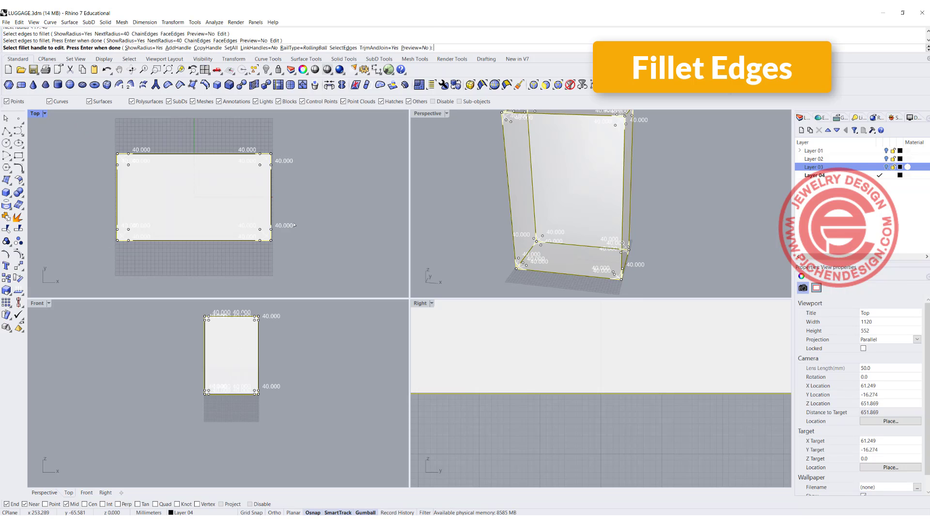
{"action": "key", "text": "Return"}
- Draw a thin rectangle across the box's middle in the Top view, extending past both ends, and centre it on the origin (0)
{"action": "right_click_drag", "start_coordinate": [571, 175], "coordinate": [534, 156]}
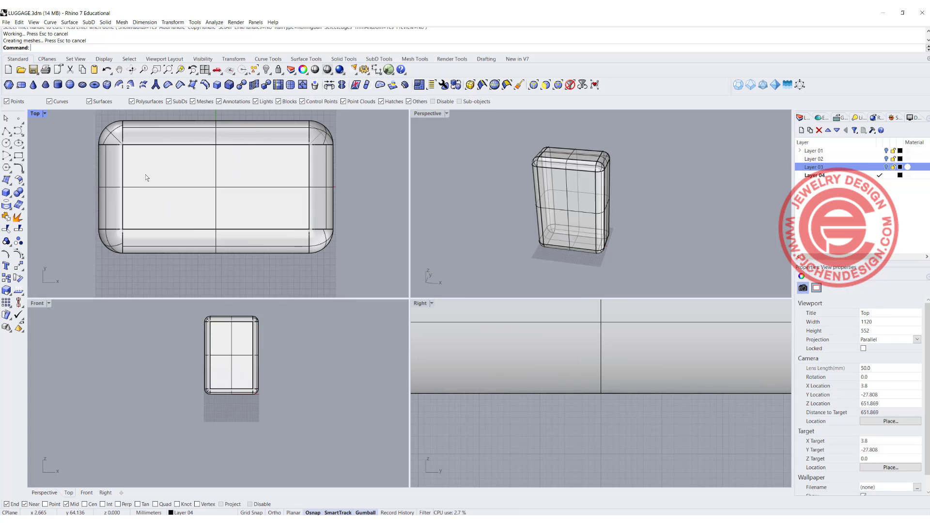
{"action": "left_click", "coordinate": [18, 156]}
{"action": "left_click", "coordinate": [73, 175]}
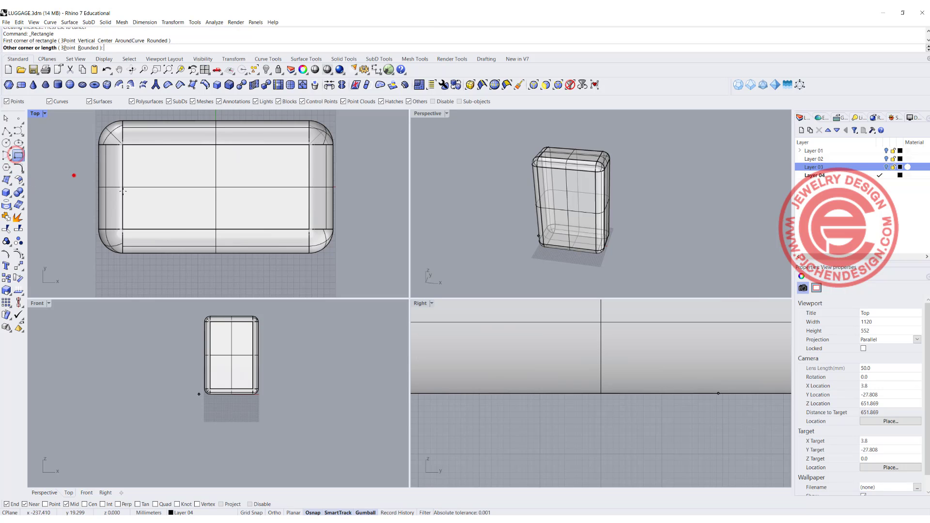
{"action": "left_click", "coordinate": [345, 196]}
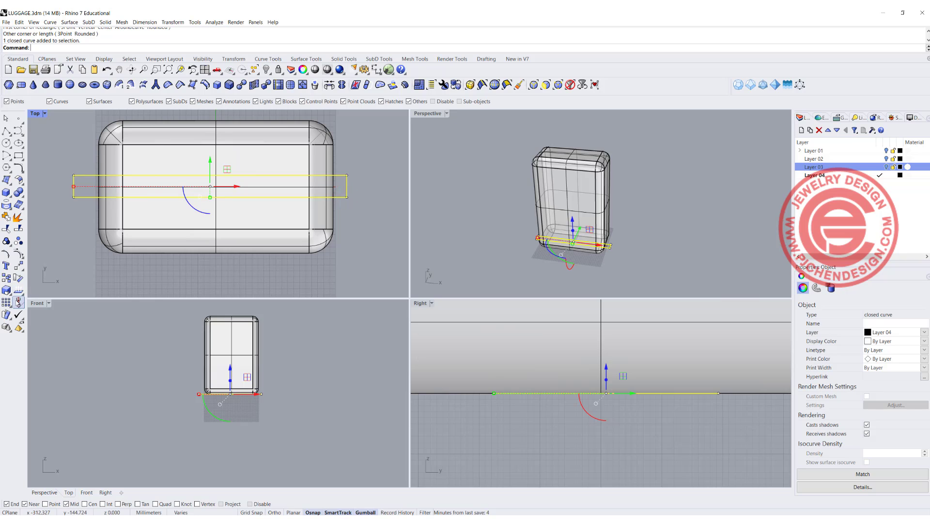
{"action": "left_click", "coordinate": [19, 327]}
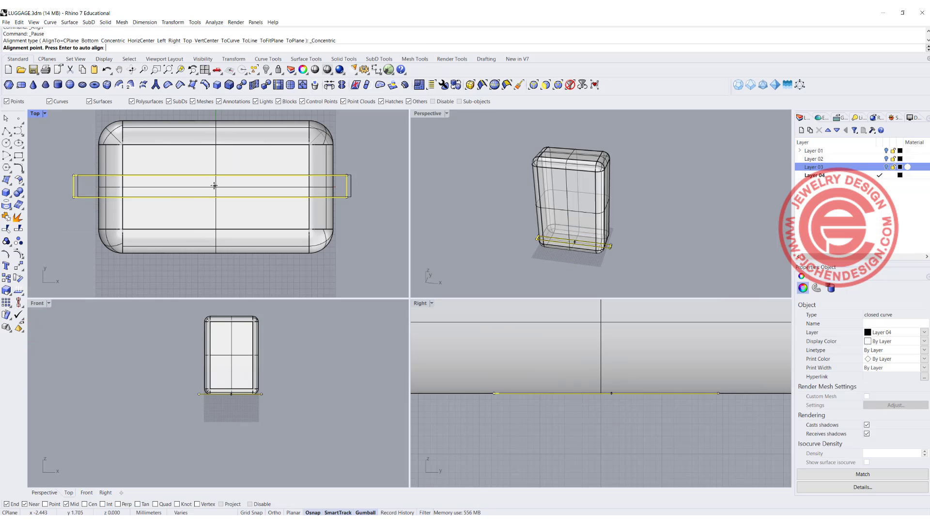
{"action": "type", "text": "0"}
{"action": "key", "text": "Return"}
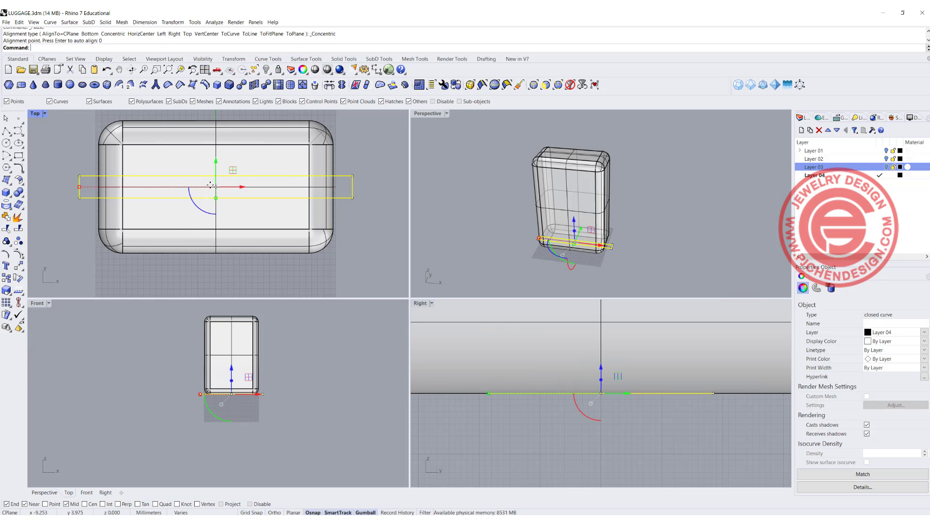
- Scale the rectangle slightly narrower across the box's depth in the Top view, keeping its length
{"action": "left_click", "coordinate": [345, 202]}
{"action": "left_click", "coordinate": [349, 185]}
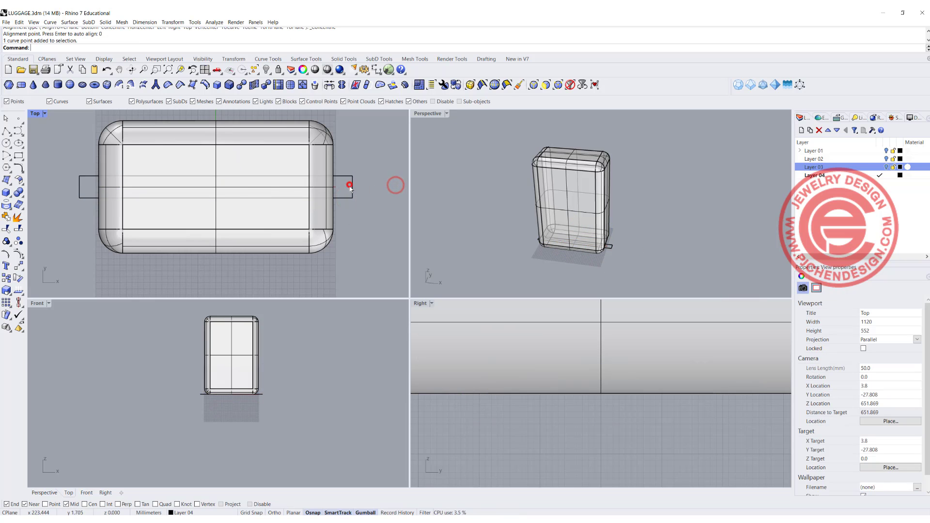
{"action": "left_click", "coordinate": [353, 186]}
{"action": "left_click_drag", "start_coordinate": [218, 199], "coordinate": [220, 196]}
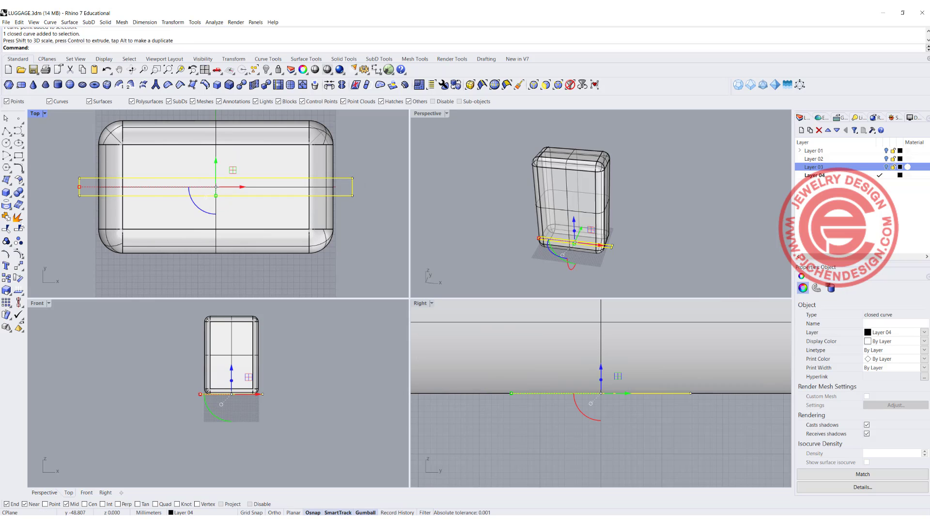
- Project the rectangle onto the filleted box from the Top view, check the two resulting loops, and delete the original rectangle
{"action": "left_click", "coordinate": [7, 205]}
{"action": "left_click", "coordinate": [151, 158]}
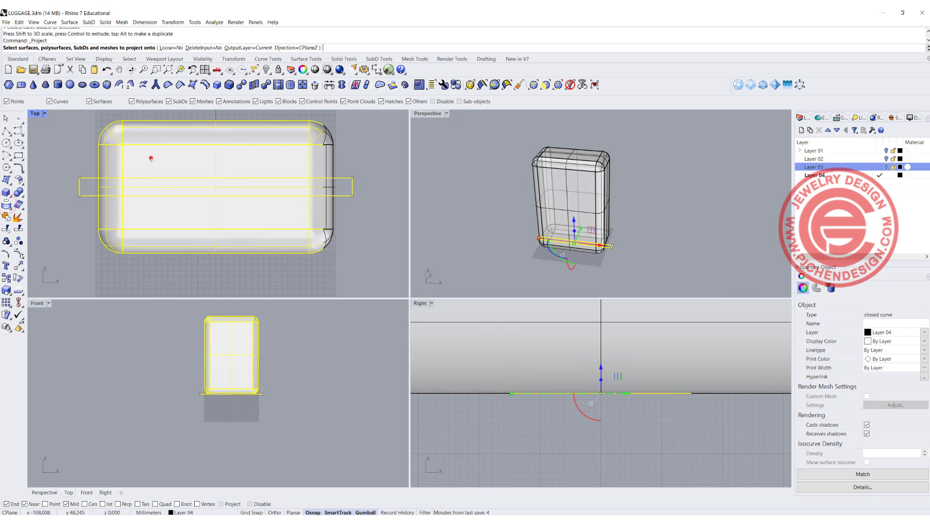
{"action": "key", "text": "Return"}
{"action": "left_click", "coordinate": [490, 168]}
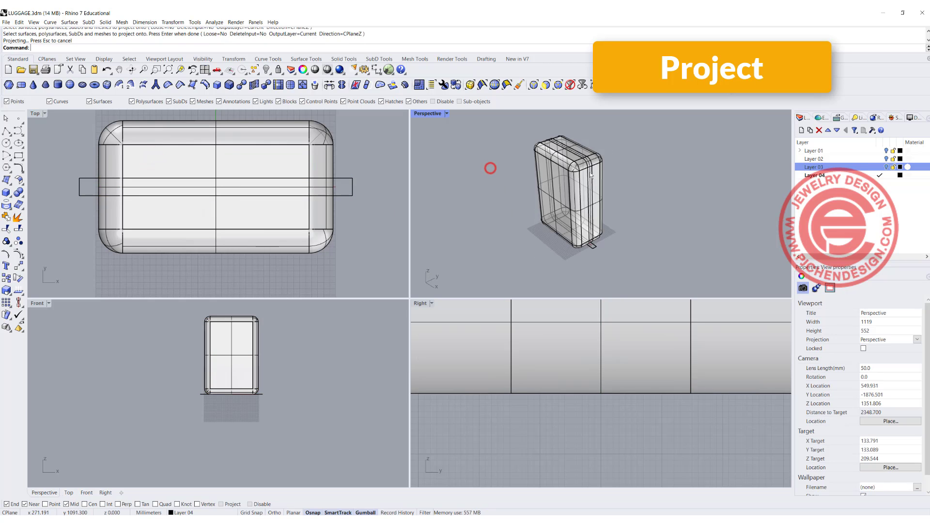
{"action": "scroll", "coordinate": [589, 172], "scroll_direction": "up", "scroll_amount": 3}
{"action": "left_click", "coordinate": [591, 172]}
{"action": "left_click", "coordinate": [578, 177], "text": "shift"}
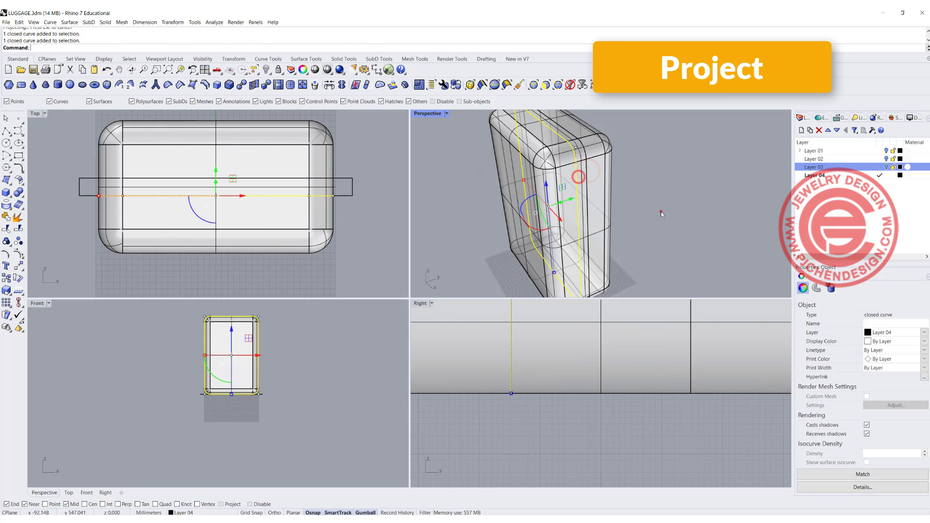
{"action": "left_click", "coordinate": [661, 211]}
{"action": "left_click", "coordinate": [351, 194]}
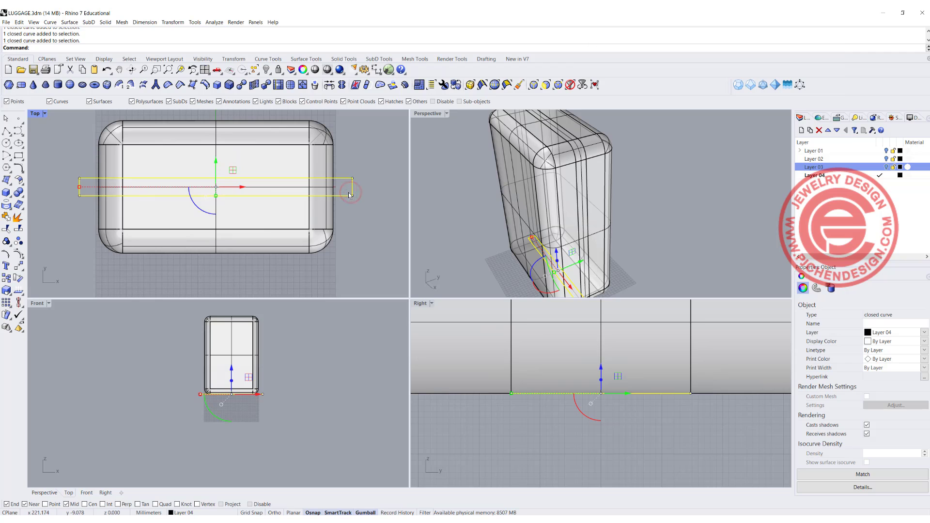
{"action": "key", "text": "Delete"}
- Draw a rounded rectangle above the body in the Right view, about as wide as the gap between the projected curves
{"action": "right_click_drag", "start_coordinate": [435, 189], "coordinate": [498, 190]}
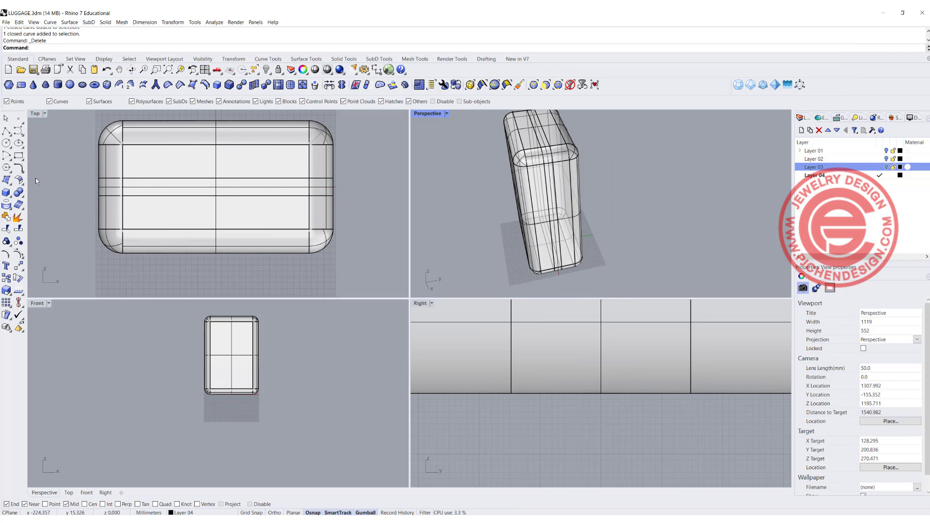
{"action": "left_click", "coordinate": [19, 157]}
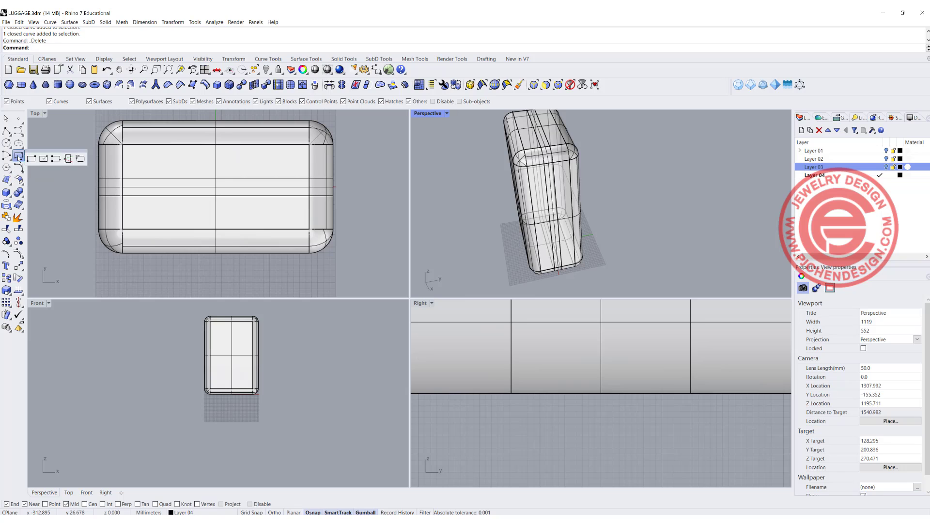
{"action": "left_click", "coordinate": [80, 159]}
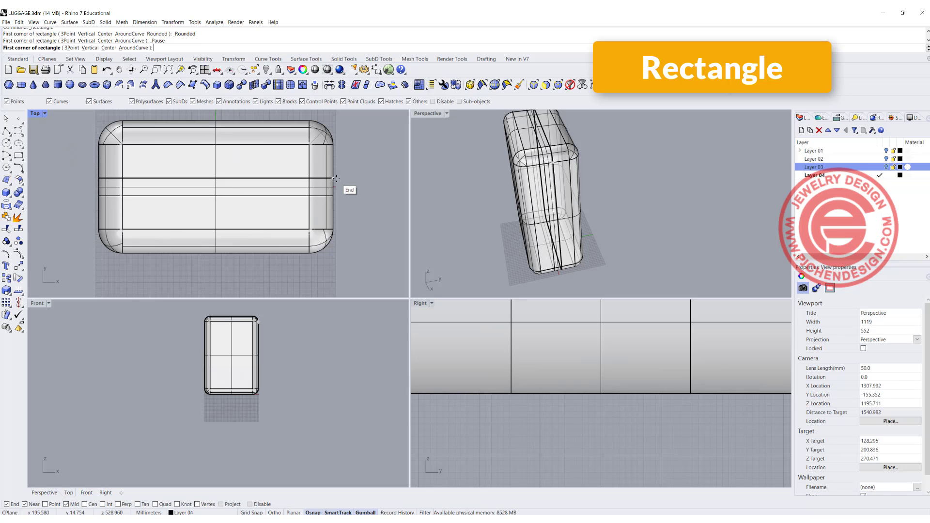
{"action": "scroll", "coordinate": [465, 336], "scroll_direction": "down", "scroll_amount": 5}
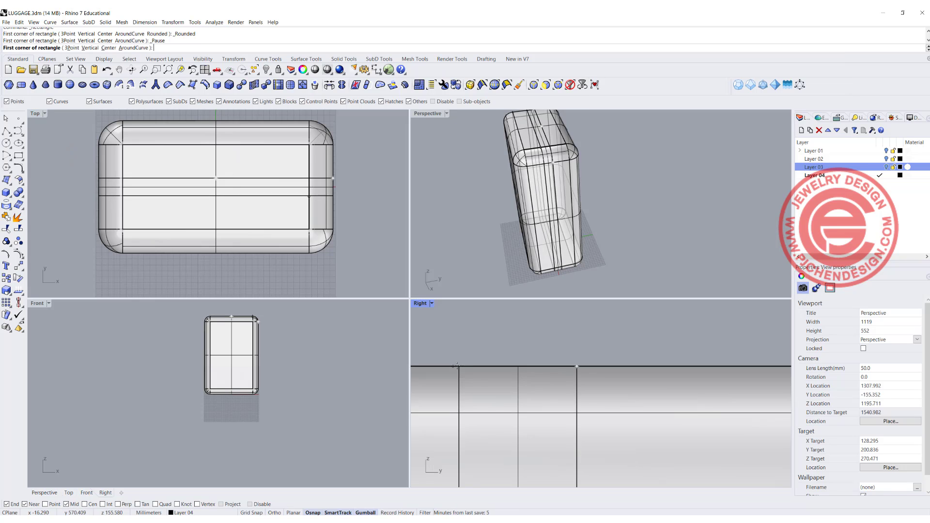
{"action": "left_click", "coordinate": [460, 337]}
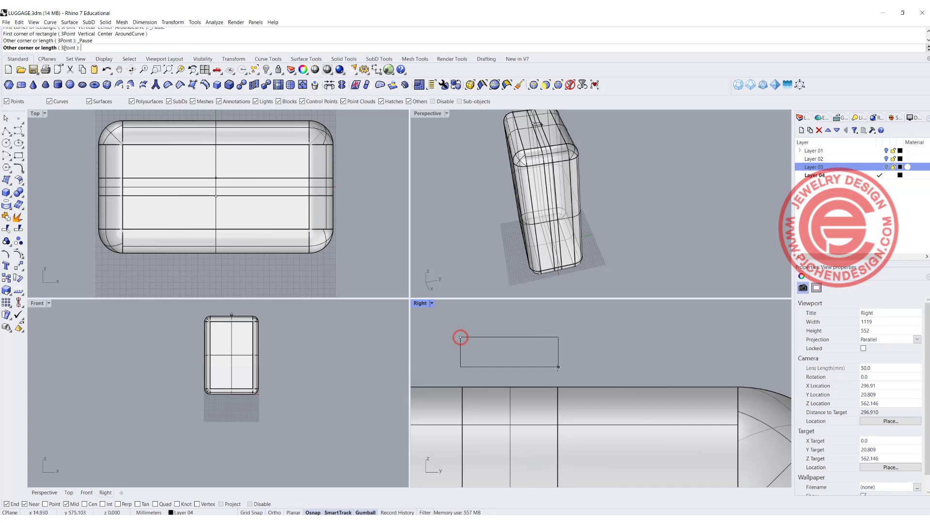
{"action": "left_click", "coordinate": [557, 368]}
{"action": "left_click", "coordinate": [557, 366]}
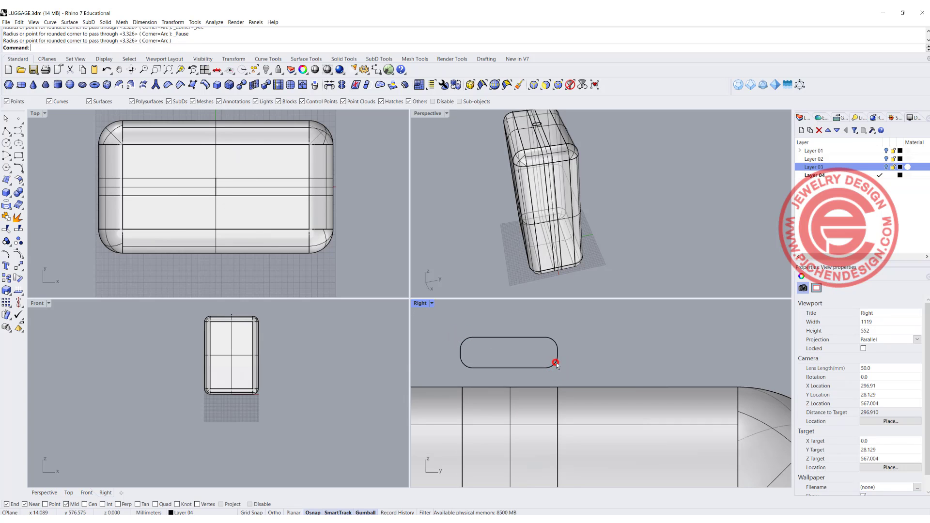
{"action": "left_click", "coordinate": [555, 363]}
- Align the rounded rectangle's vertical centre to the origin (0) in the Right view using Align Vertical Centers
{"action": "scroll", "coordinate": [441, 356], "scroll_direction": "down", "scroll_amount": 4}
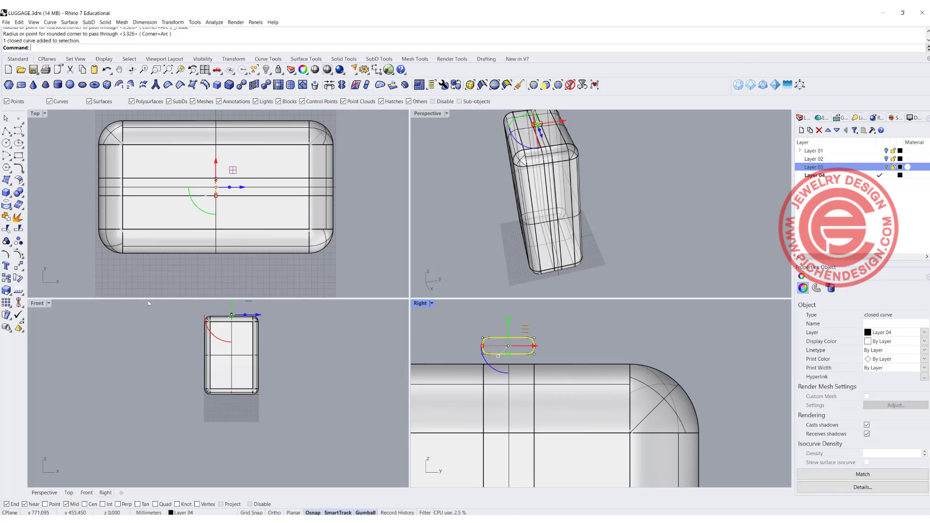
{"action": "scroll", "coordinate": [476, 269], "scroll_direction": "down", "scroll_amount": 3}
{"action": "left_click", "coordinate": [19, 302]}
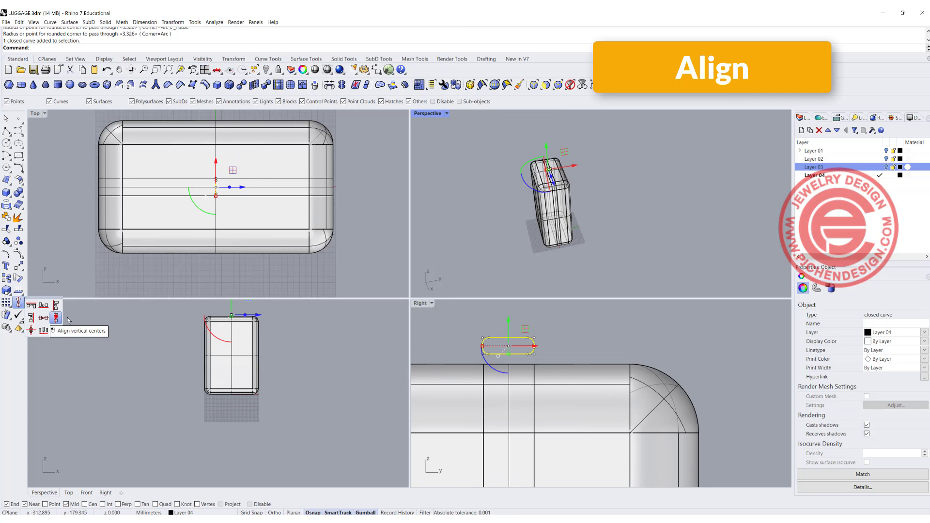
{"action": "left_click", "coordinate": [56, 317]}
{"action": "key", "text": "Escape"}
{"action": "key", "text": "Escape"}
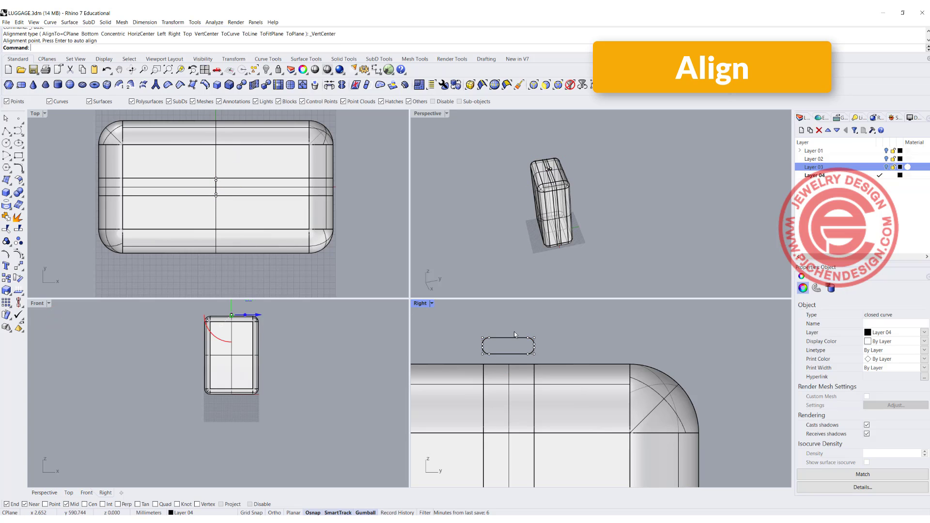
{"action": "left_click", "coordinate": [514, 336]}
{"action": "right_click", "coordinate": [513, 335]}
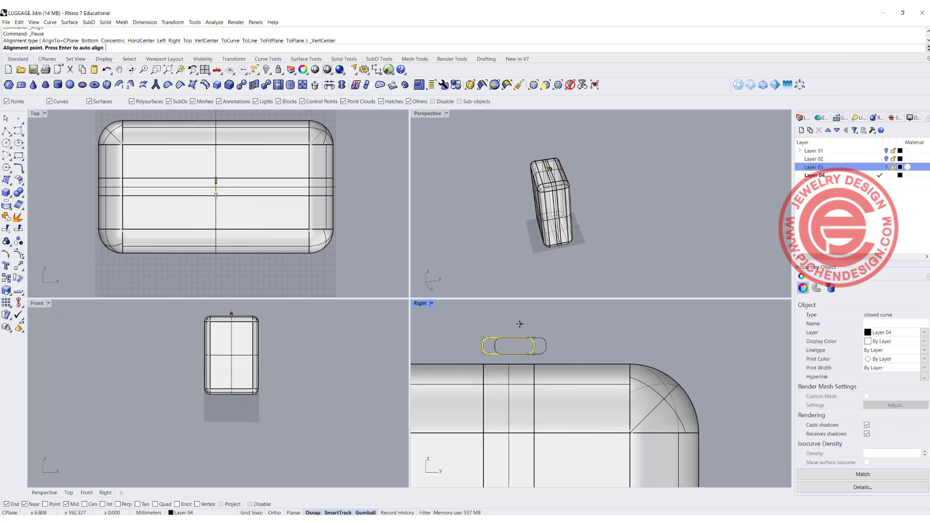
{"action": "type", "text": "0"}
{"action": "key", "text": "Return"}
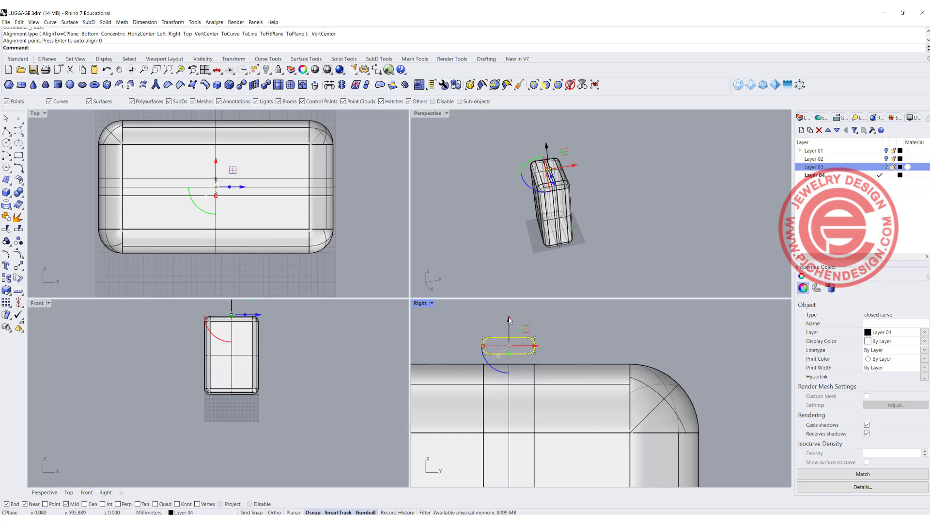
- Move the rounded rectangle down onto the body's top edge in the Right view so it straddles the surface
{"action": "left_click_drag", "start_coordinate": [509, 320], "coordinate": [510, 341]}
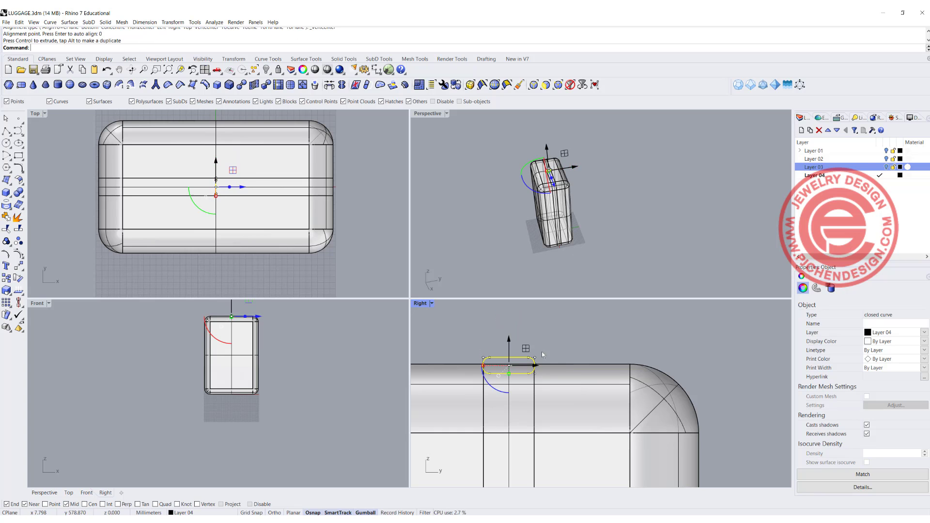
{"action": "left_click", "coordinate": [559, 329]}
{"action": "scroll", "coordinate": [583, 343], "scroll_direction": "up", "scroll_amount": 4}
{"action": "left_click", "coordinate": [515, 351]}
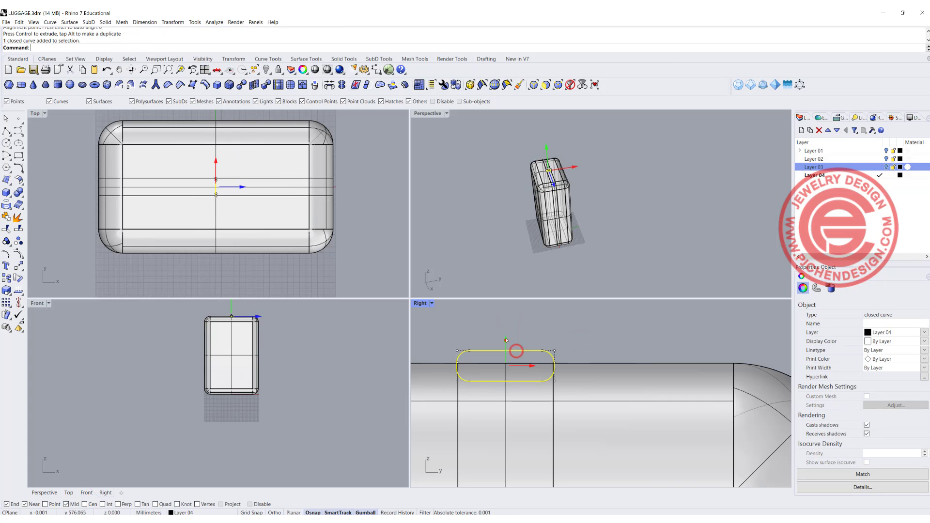
{"action": "left_click", "coordinate": [514, 351]}
{"action": "left_click", "coordinate": [627, 201]}
- Sweep the rounded rectangle along one projected curve with Sweep 1 Rail to form a band around the body
{"action": "scroll", "coordinate": [557, 177], "scroll_direction": "up", "scroll_amount": 3}
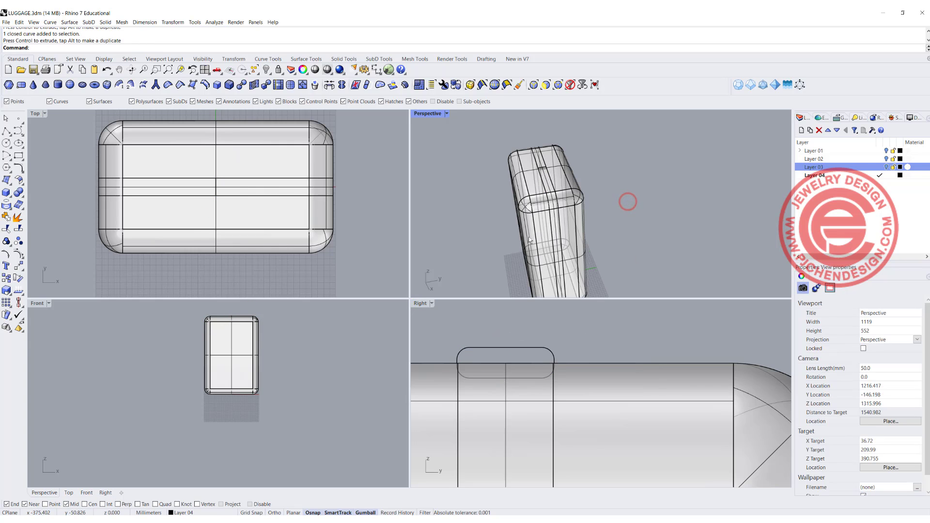
{"action": "scroll", "coordinate": [524, 204], "scroll_direction": "up", "scroll_amount": 5}
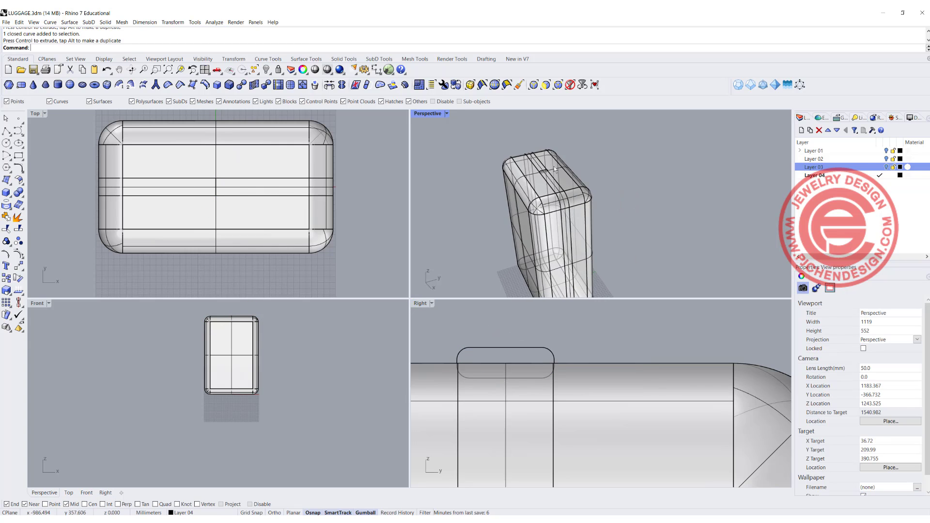
{"action": "left_click", "coordinate": [50, 186]}
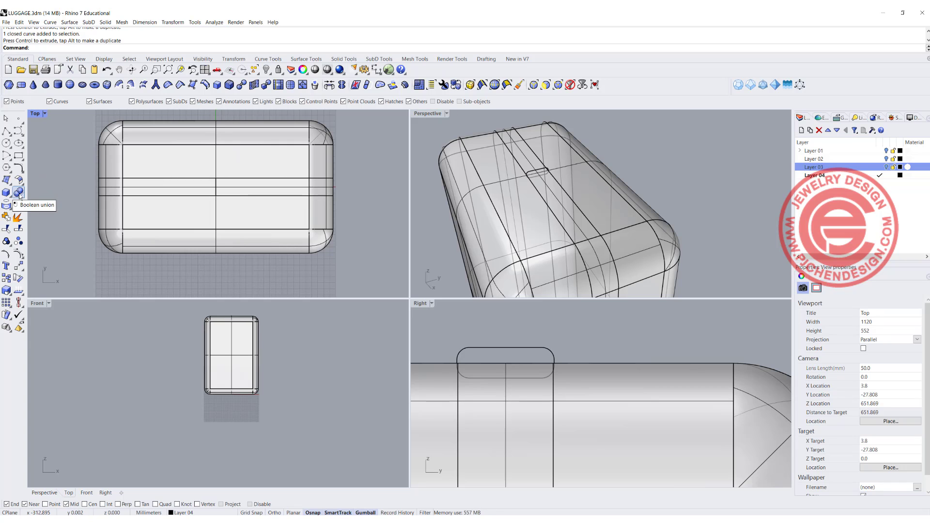
{"action": "left_click", "coordinate": [70, 22]}
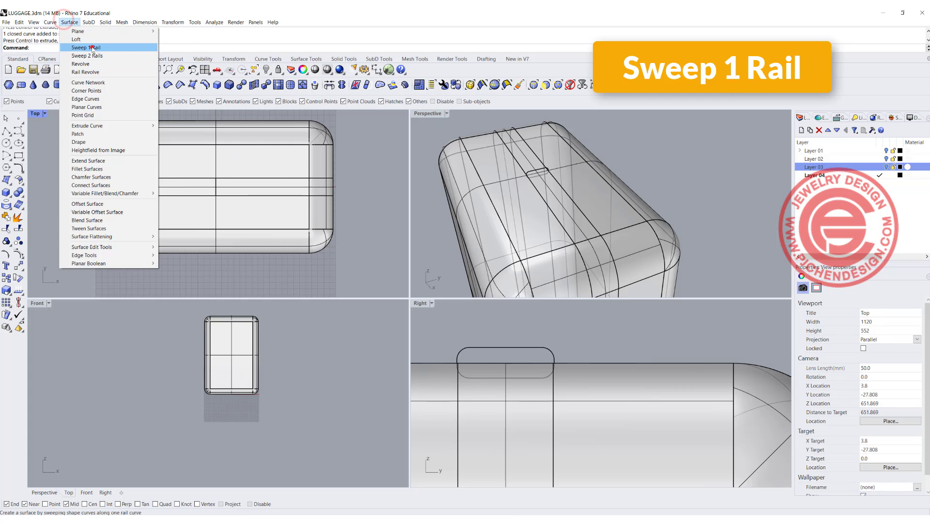
{"action": "left_click", "coordinate": [92, 47]}
{"action": "left_click", "coordinate": [557, 177]}
{"action": "left_click", "coordinate": [540, 168]}
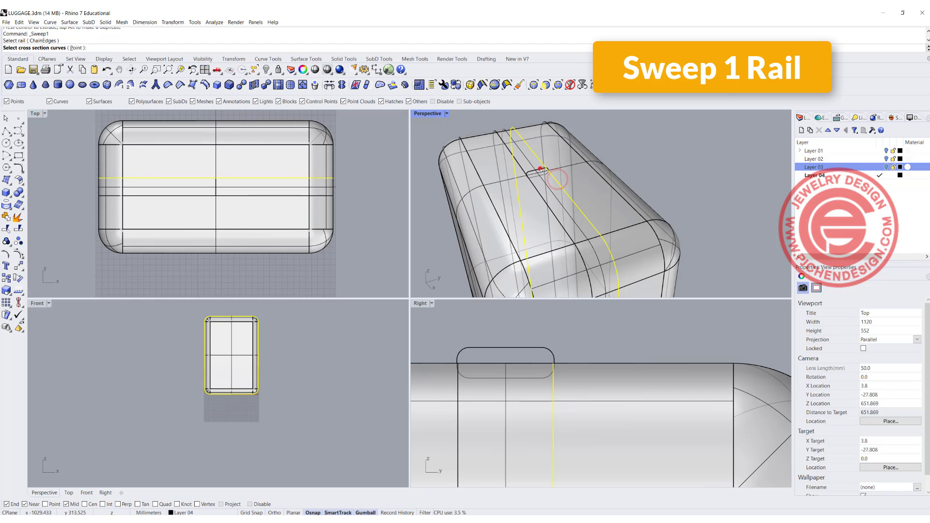
{"action": "key", "text": "Return"}
{"action": "key", "text": "Return"}
{"action": "key", "text": "Return"}
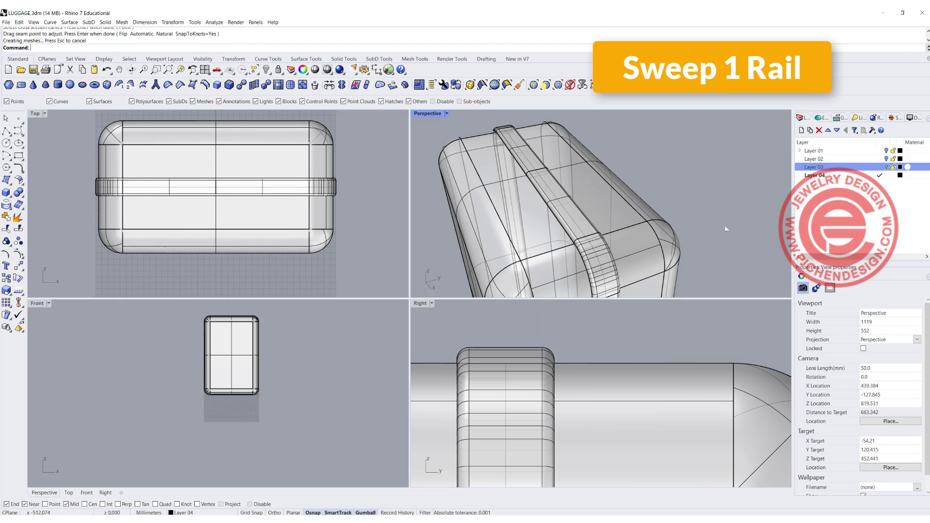
- Create Layer 05 and move the swept band onto it
{"action": "mouse_move", "coordinate": [709, 200]}
{"action": "right_mouse_down"}
{"action": "mouse_move", "coordinate": [675, 191]}
{"action": "mouse_move", "coordinate": [708, 197]}
{"action": "right_mouse_up"}
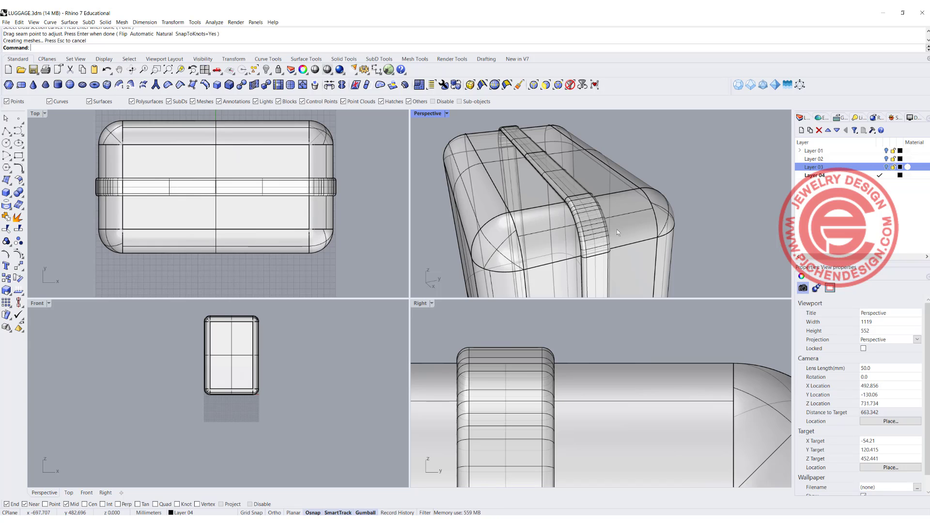
{"action": "left_click", "coordinate": [825, 175]}
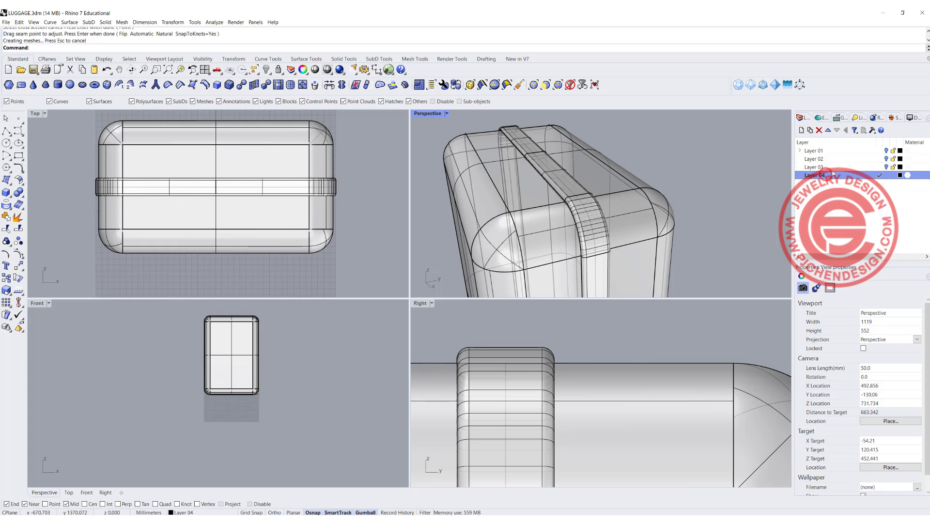
{"action": "left_click", "coordinate": [802, 129]}
{"action": "left_click", "coordinate": [591, 196]}
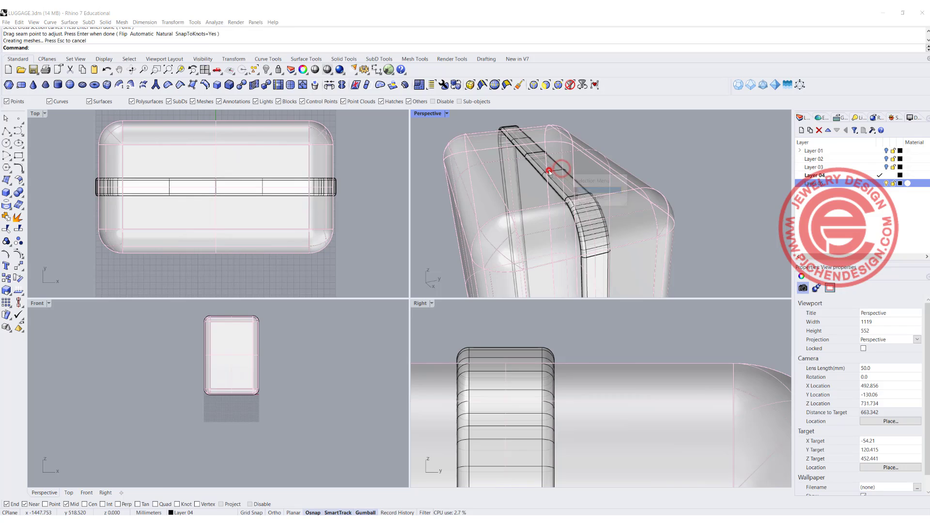
{"action": "left_click", "coordinate": [548, 171]}
{"action": "key", "text": "Return"}
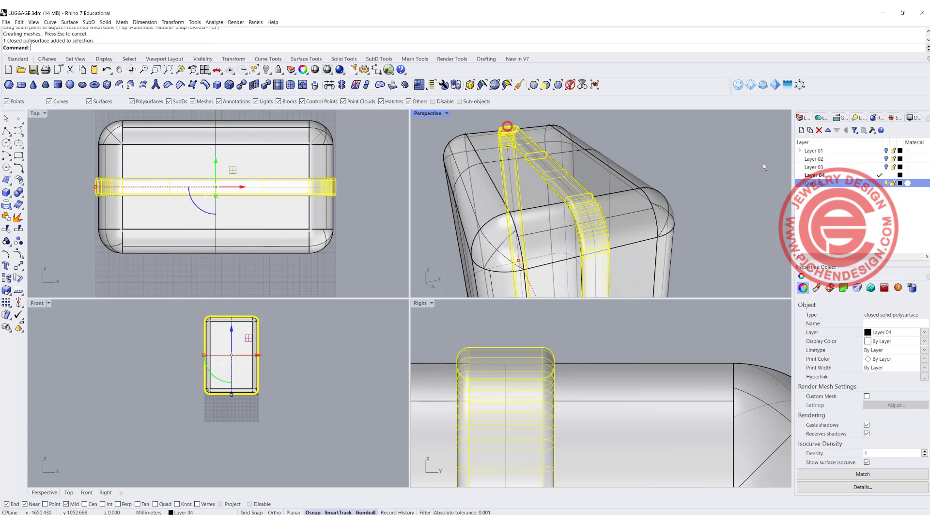
{"action": "right_click", "coordinate": [836, 184]}
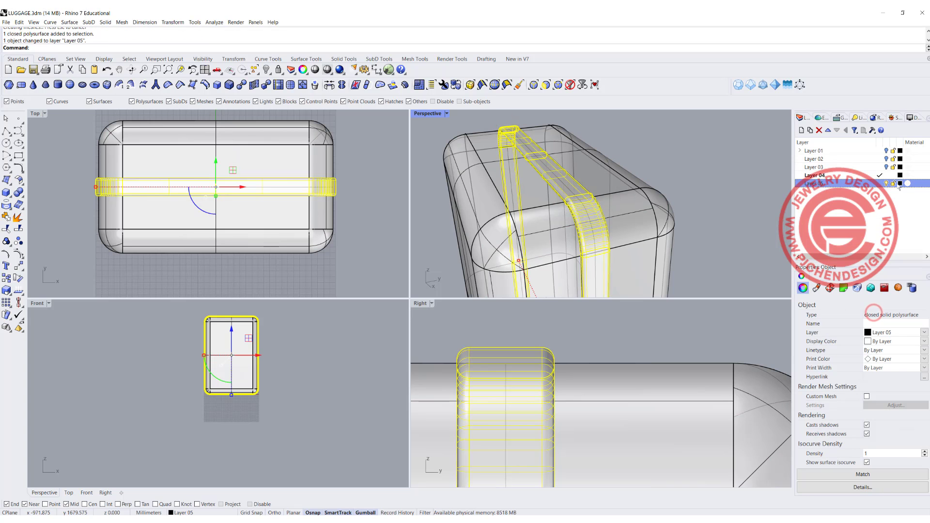
- Set the colour of Layer 05 to red so the swept band displays in red
{"action": "left_click", "coordinate": [863, 313]}
{"action": "left_click", "coordinate": [899, 183]}
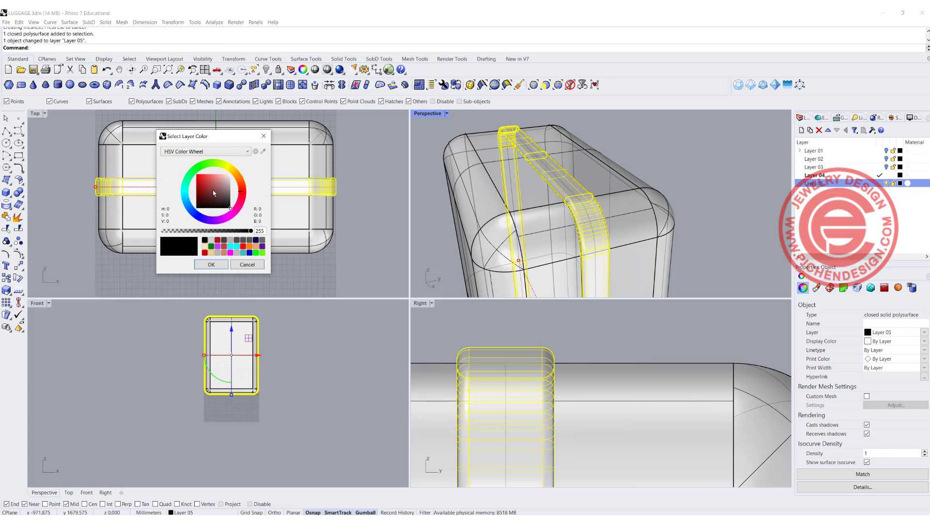
{"action": "left_click", "coordinate": [243, 246]}
{"action": "left_click", "coordinate": [211, 264]}
{"action": "left_click", "coordinate": [426, 250]}
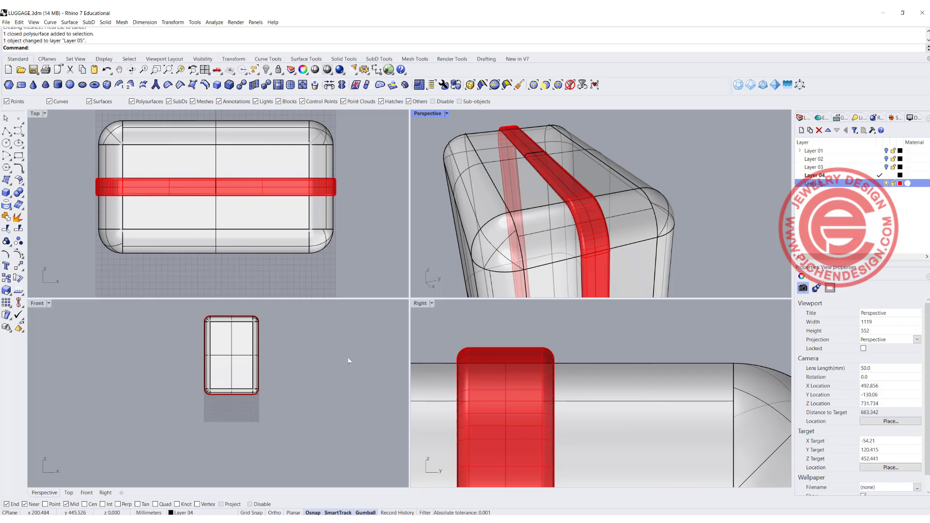
- Draw an arc in the Right view bulging above the band, spanning the flat top edge between its rounded corners
{"action": "scroll", "coordinate": [499, 347], "scroll_direction": "down", "scroll_amount": 2}
{"action": "double_click", "coordinate": [420, 304]}
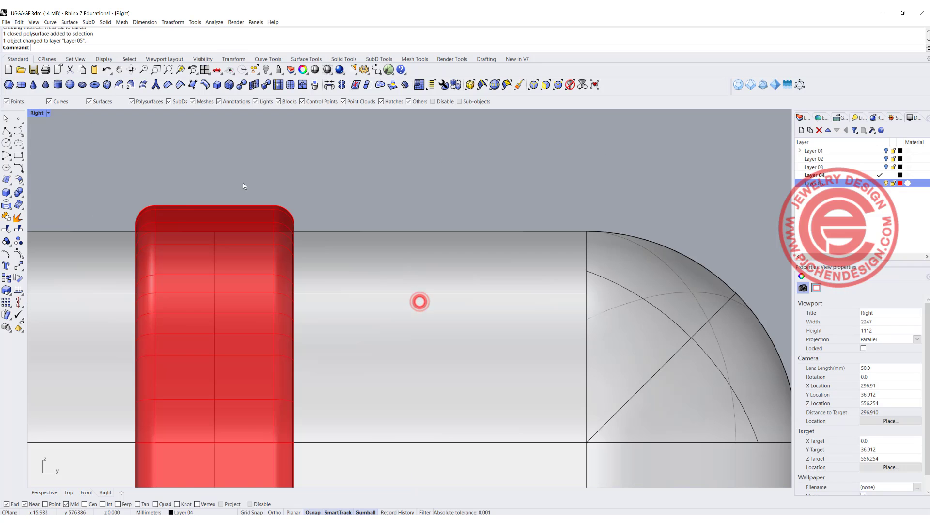
{"action": "right_click_drag", "start_coordinate": [154, 161], "coordinate": [214, 230]}
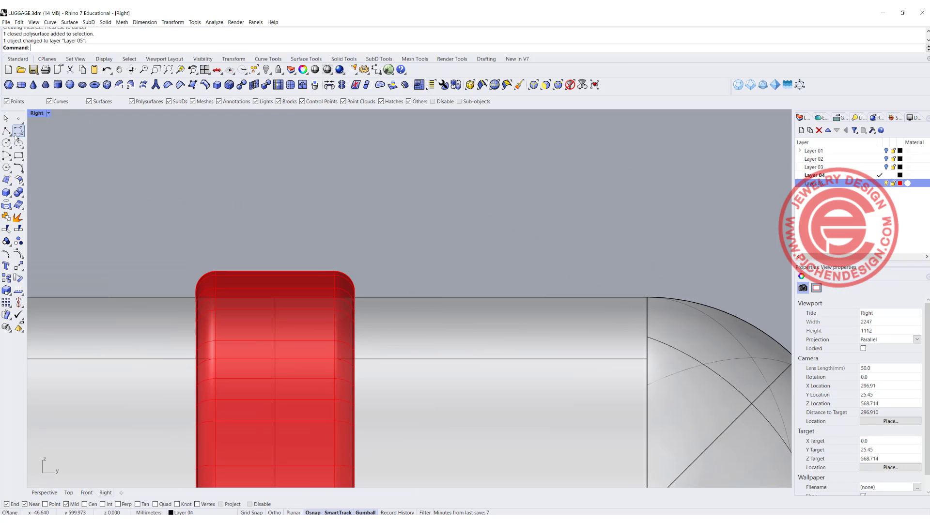
{"action": "left_click", "coordinate": [10, 157]}
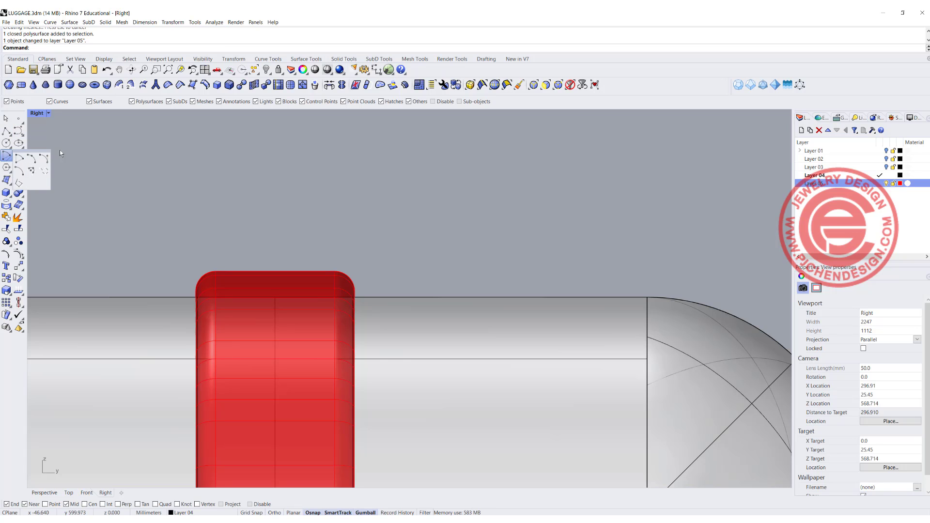
{"action": "left_click", "coordinate": [32, 157]}
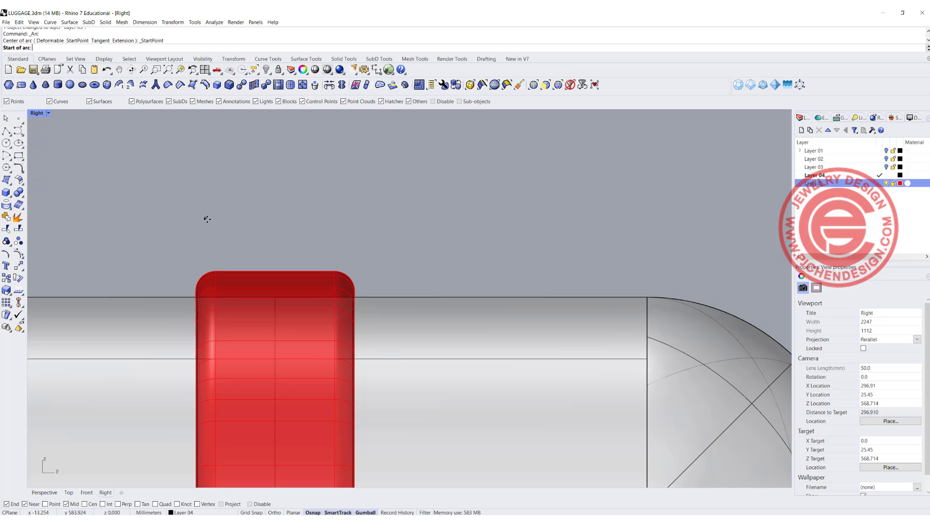
{"action": "left_click", "coordinate": [215, 272]}
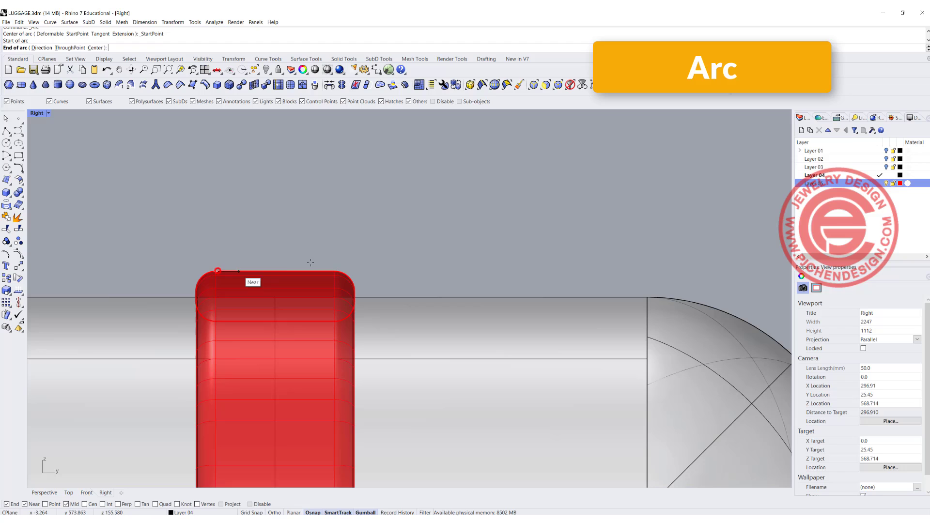
{"action": "left_click", "coordinate": [334, 271]}
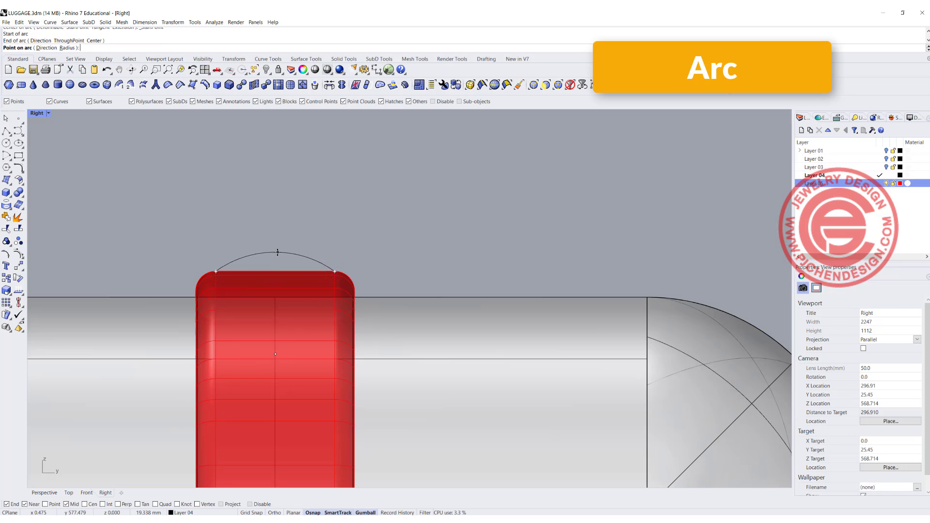
{"action": "left_click", "coordinate": [277, 251]}
- Draw a narrow upright ellipse centred on the arc's midpoint with ortho on, and move it slightly upward
{"action": "left_click", "coordinate": [18, 143]}
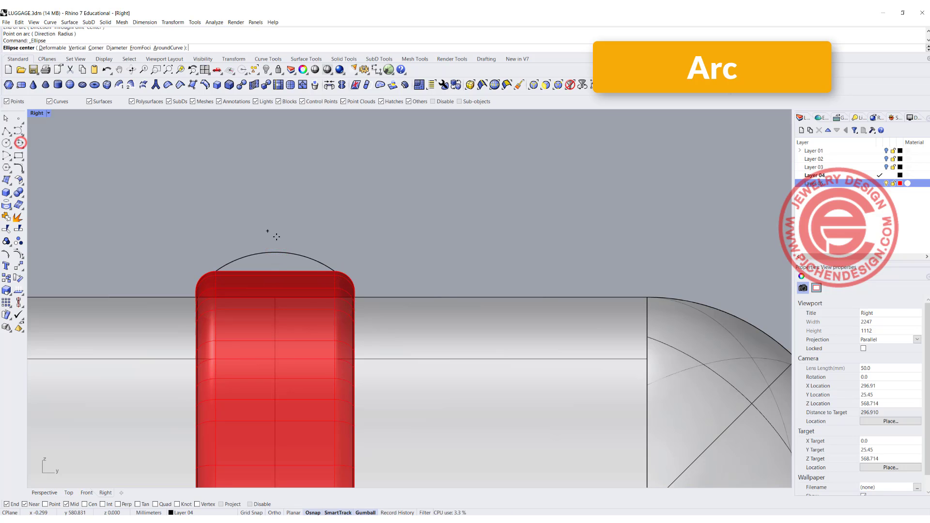
{"action": "left_click", "coordinate": [274, 251]}
{"action": "scroll", "coordinate": [270, 249], "scroll_direction": "up", "scroll_amount": 5}
{"action": "key", "text": "F8"}
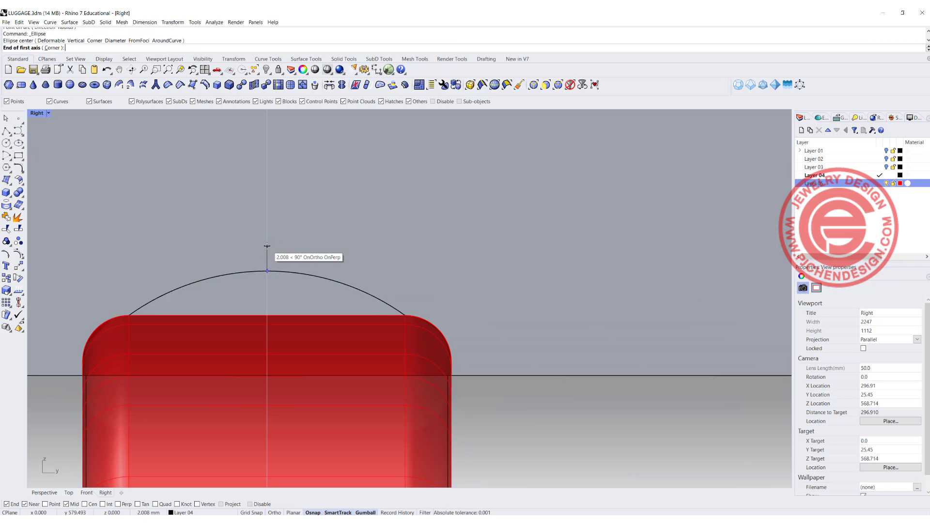
{"action": "left_click", "coordinate": [267, 242]}
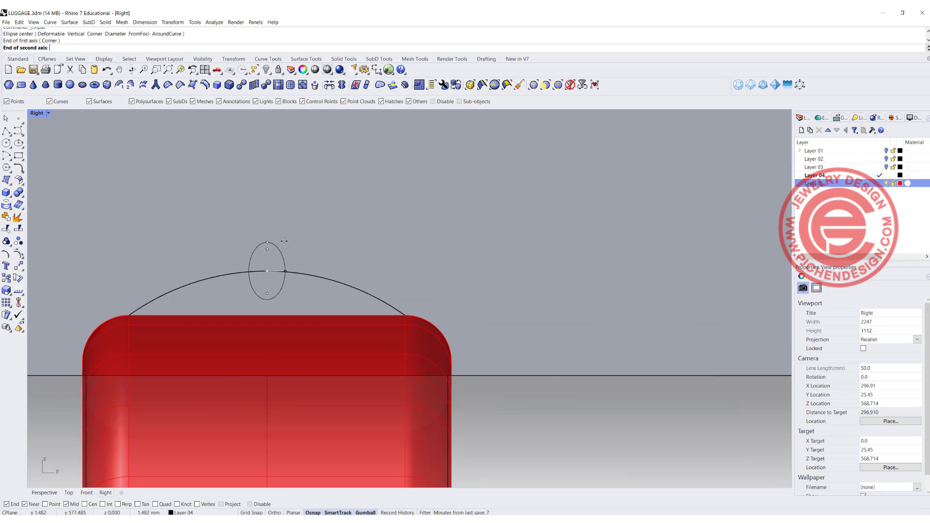
{"action": "left_click", "coordinate": [279, 243]}
{"action": "left_click", "coordinate": [271, 246]}
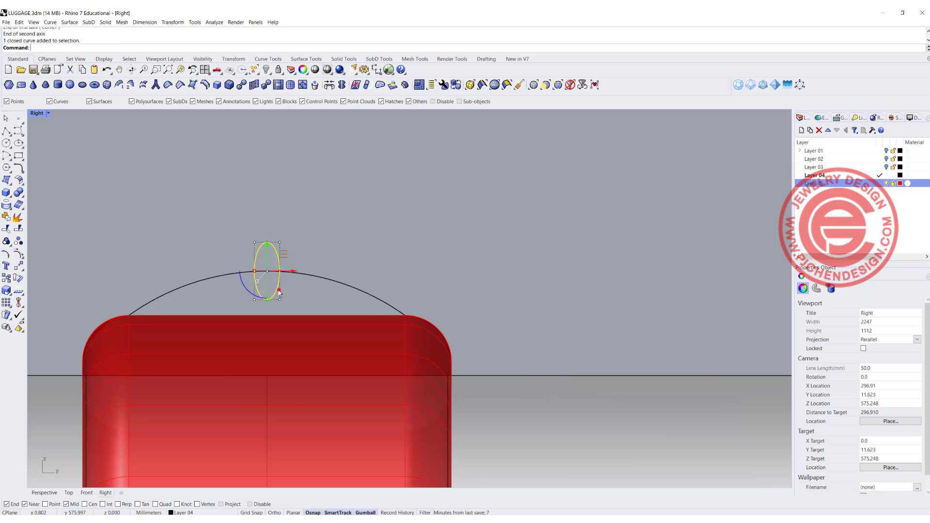
{"action": "left_click_drag", "start_coordinate": [268, 247], "coordinate": [267, 241]}
- Trim the arc and ellipse against each other, leaving a U-shaped notch in the middle of the arc
{"action": "left_click", "coordinate": [309, 296]}
{"action": "left_click_drag", "start_coordinate": [299, 291], "coordinate": [234, 260]}
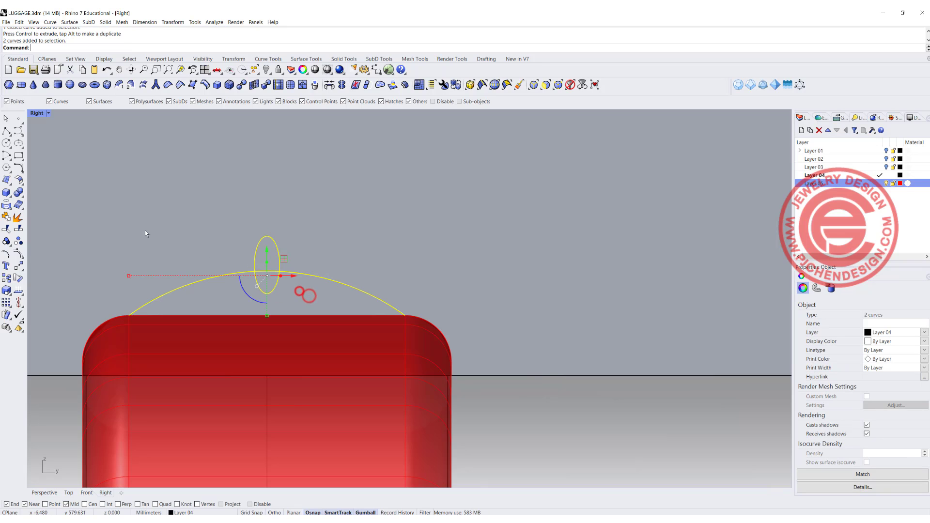
{"action": "left_click", "coordinate": [7, 228]}
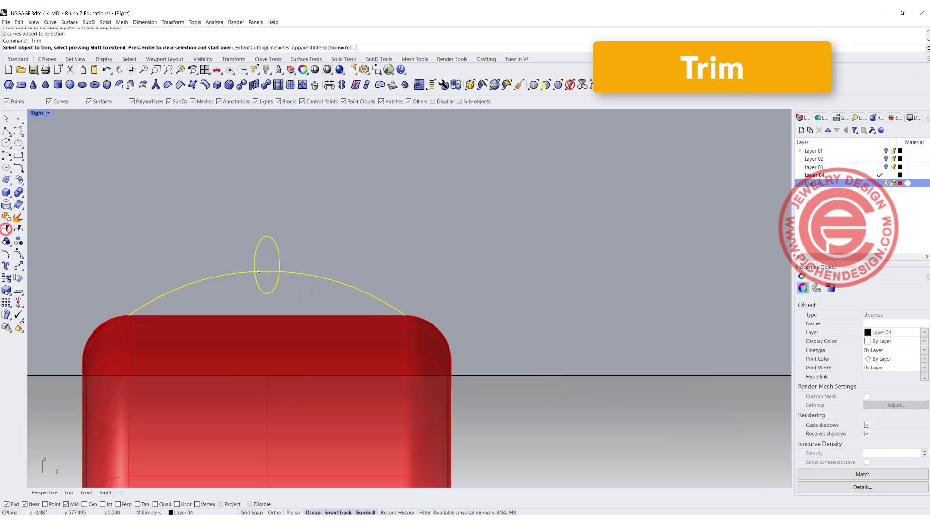
{"action": "left_click", "coordinate": [263, 269]}
{"action": "left_click", "coordinate": [280, 260]}
{"action": "key", "text": "Return"}
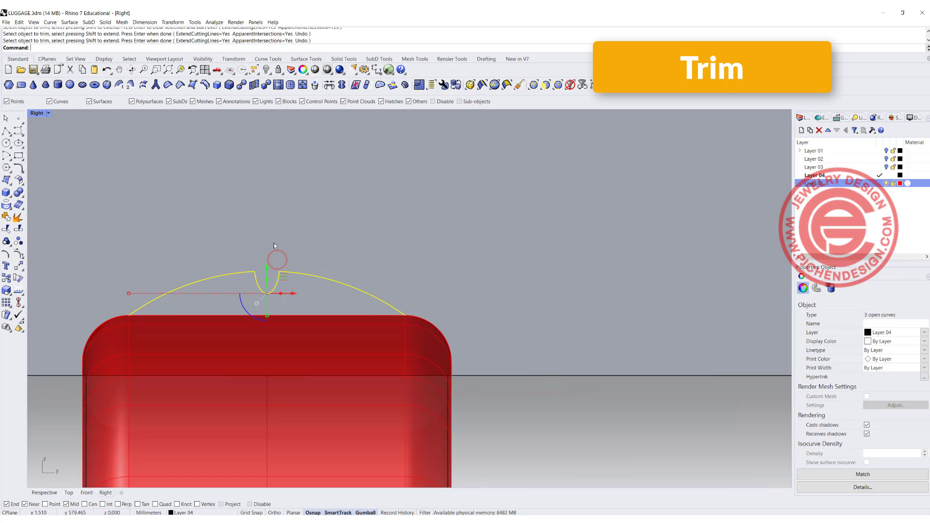
- Fillet both corners where the arc segments meet the notch with a radius of 4
{"action": "left_click", "coordinate": [18, 168]}
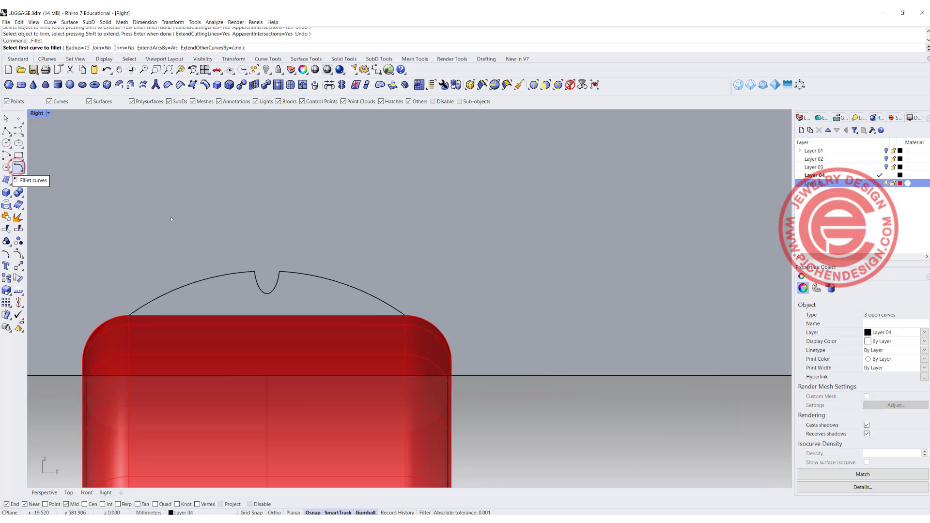
{"action": "scroll", "coordinate": [286, 241], "scroll_direction": "down", "scroll_amount": 4}
{"action": "scroll", "coordinate": [286, 241], "scroll_direction": "down", "scroll_amount": 4}
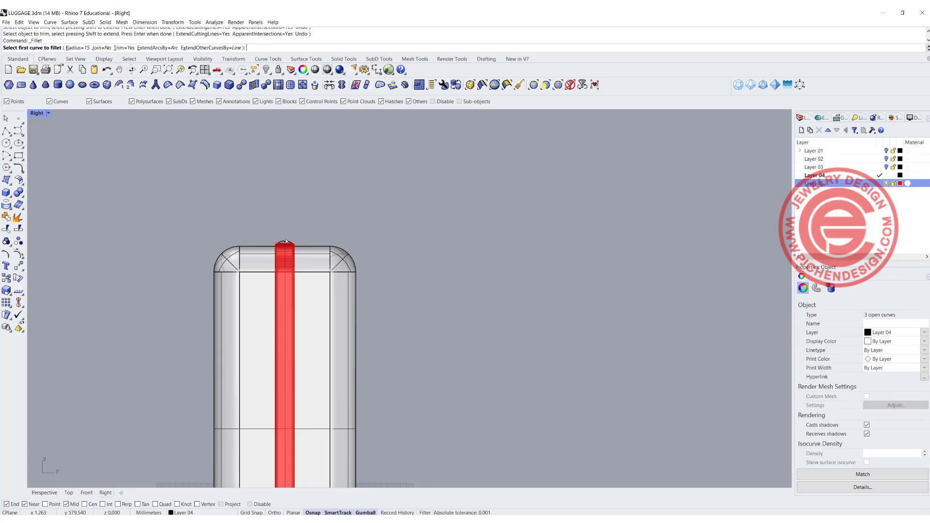
{"action": "scroll", "coordinate": [286, 240], "scroll_direction": "down", "scroll_amount": 4}
{"action": "scroll", "coordinate": [287, 241], "scroll_direction": "up", "scroll_amount": 10}
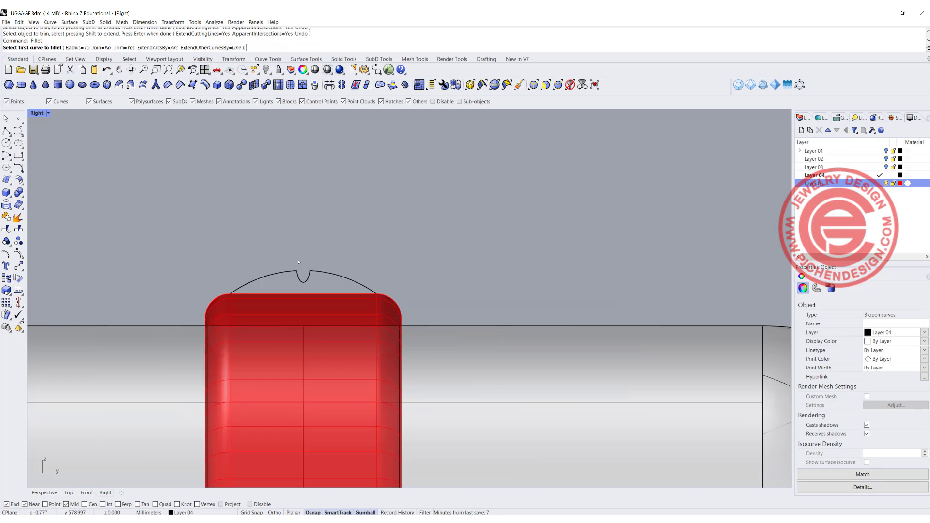
{"action": "left_click", "coordinate": [75, 48]}
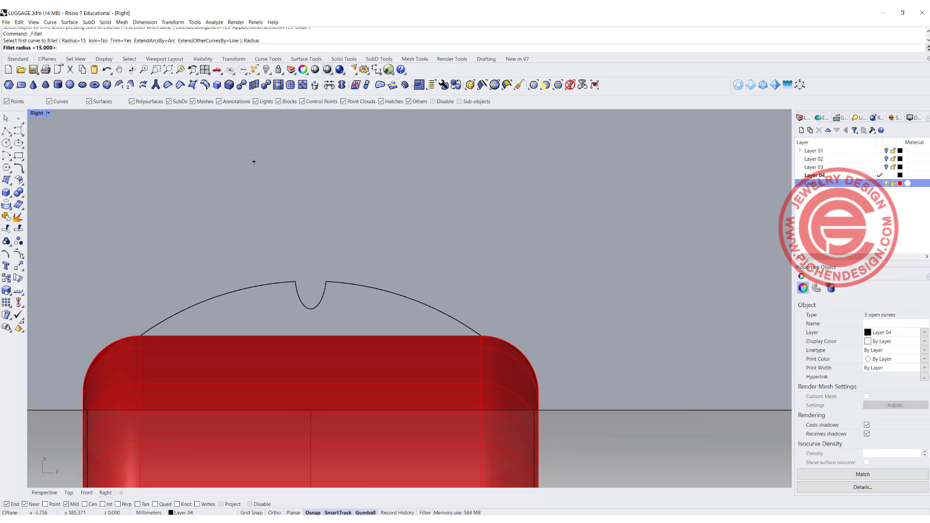
{"action": "type", "text": "4"}
{"action": "key", "text": "Return"}
{"action": "left_click", "coordinate": [293, 284]}
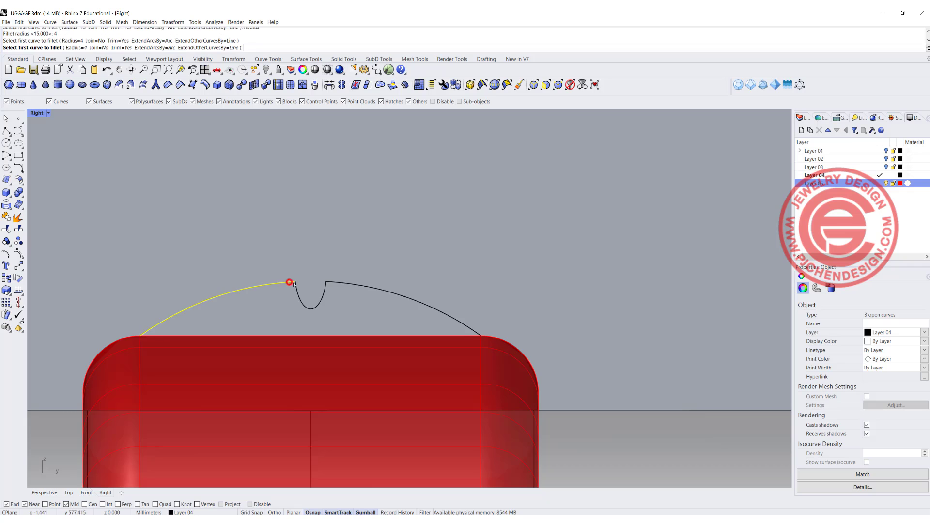
{"action": "left_click", "coordinate": [298, 288]}
{"action": "right_click", "coordinate": [323, 289]}
{"action": "left_click", "coordinate": [321, 289]}
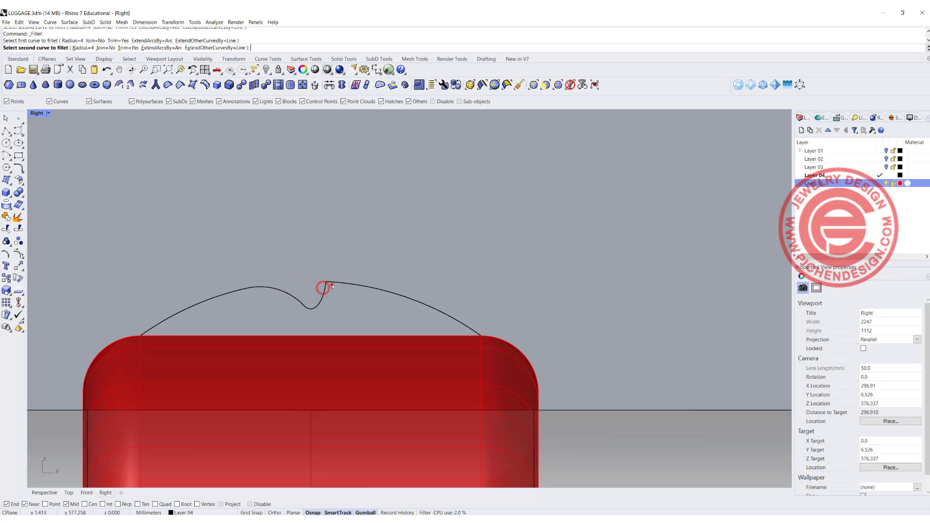
{"action": "left_click", "coordinate": [331, 284]}
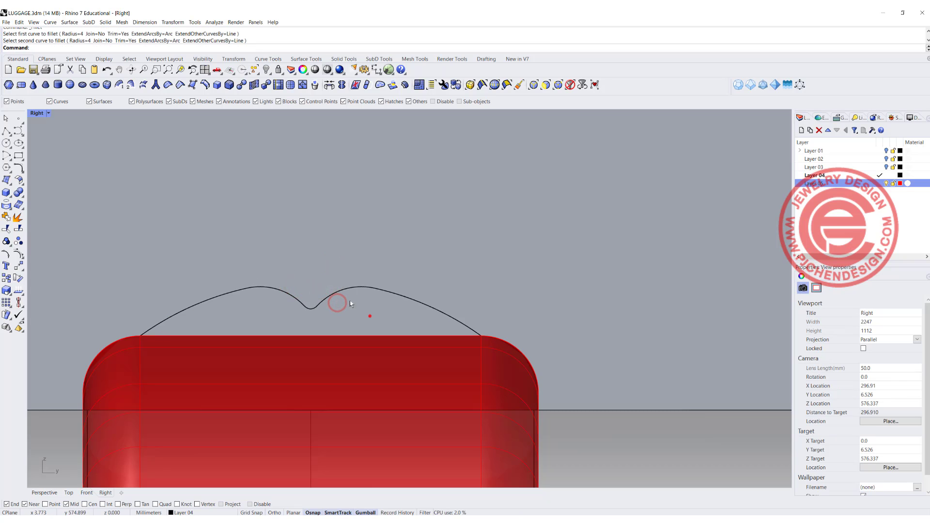
- Join the arc segments, fillets and notch into one open profile curve
{"action": "left_click_drag", "start_coordinate": [370, 316], "coordinate": [210, 260]}
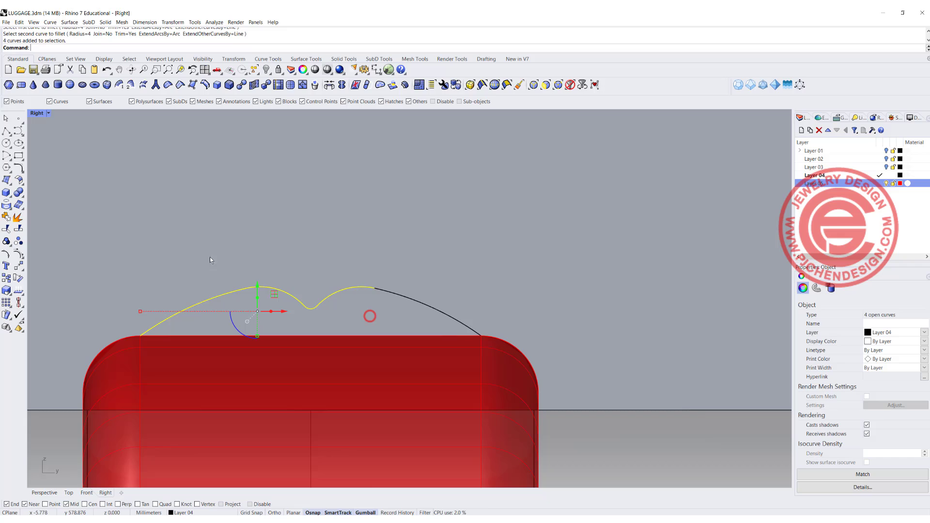
{"action": "left_click", "coordinate": [402, 297], "text": "shift"}
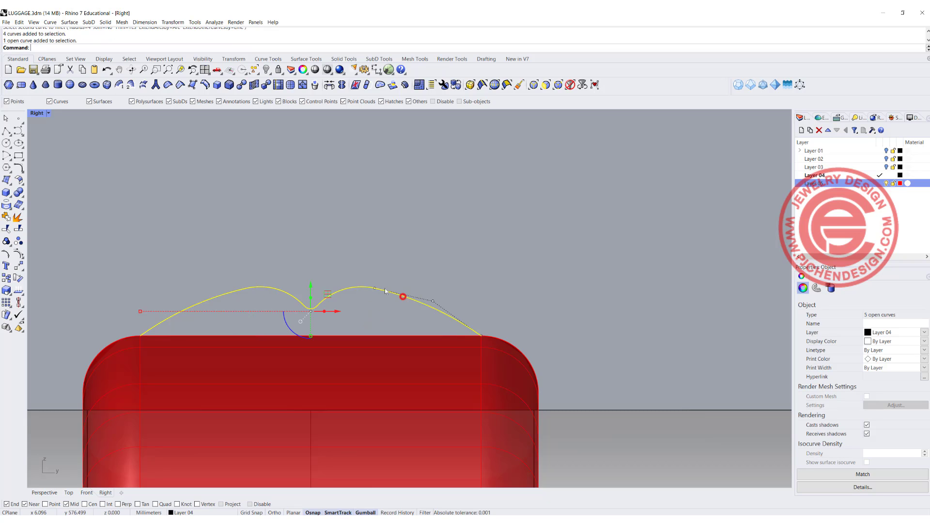
{"action": "left_click", "coordinate": [6, 216]}
- Sweep the joined notched profile along the projected curve at the band's side with Sweep 1 Rail
{"action": "double_click", "coordinate": [36, 112]}
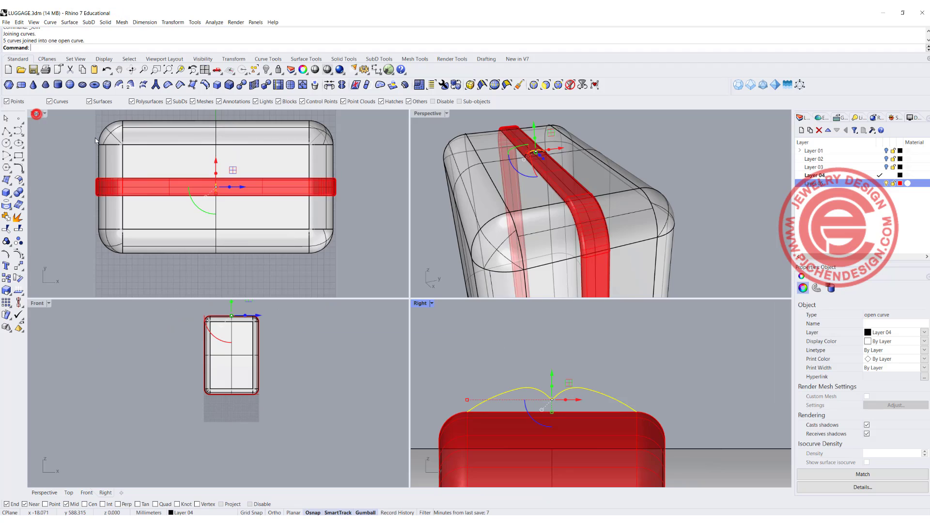
{"action": "right_click_drag", "start_coordinate": [513, 204], "coordinate": [536, 190]}
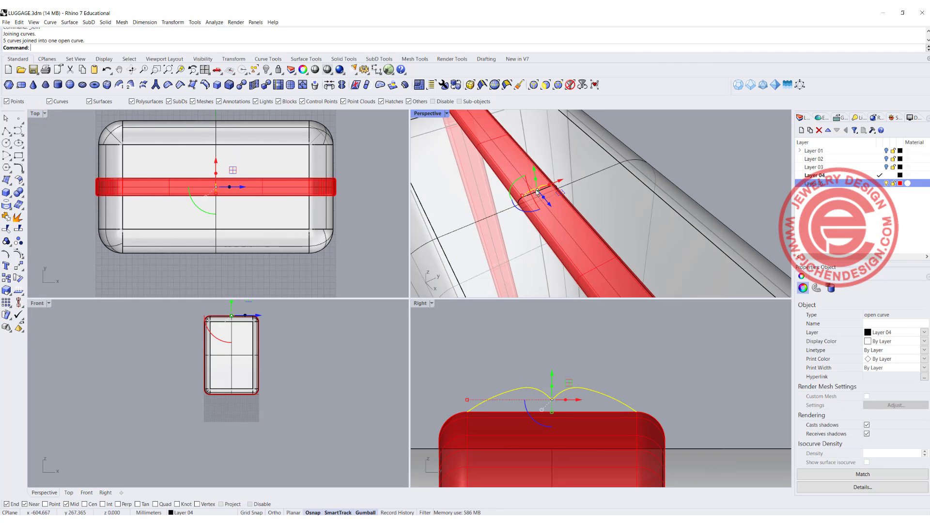
{"action": "left_click", "coordinate": [364, 179]}
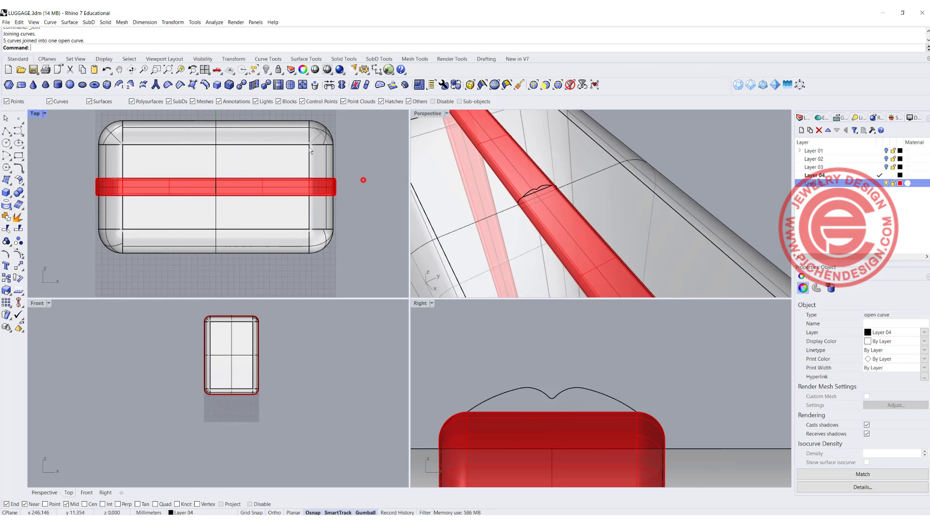
{"action": "left_click", "coordinate": [73, 22]}
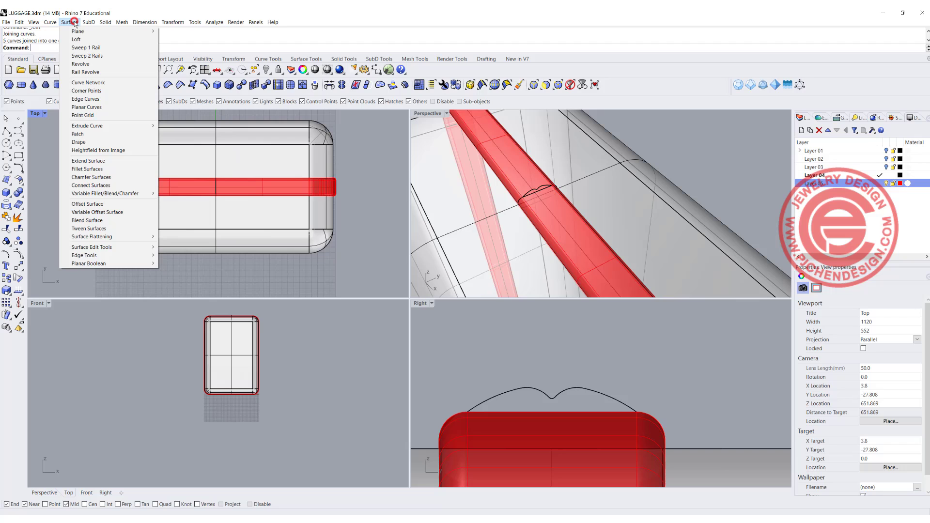
{"action": "left_click", "coordinate": [93, 48]}
{"action": "left_click", "coordinate": [557, 196]}
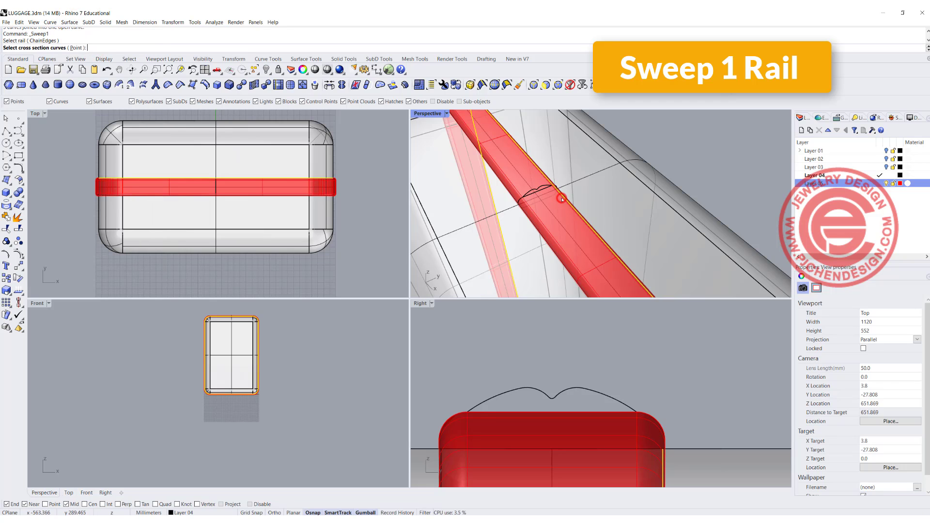
{"action": "left_click", "coordinate": [546, 187]}
{"action": "key", "text": "Return"}
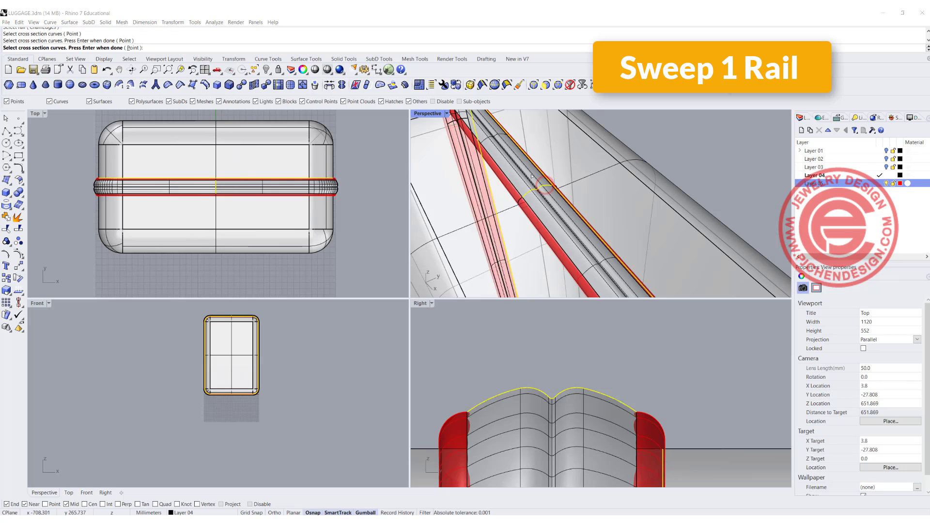
{"action": "key", "text": "Return"}
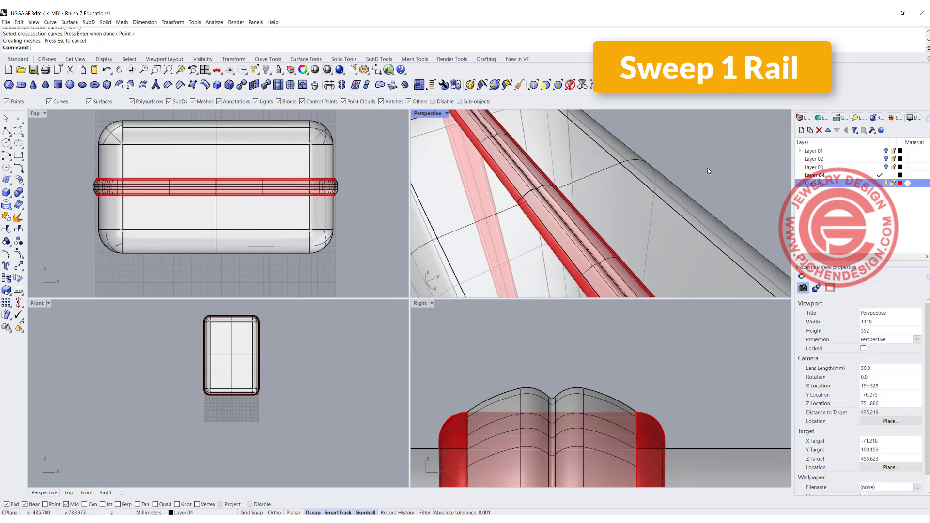
- Create Layer 06 and move the swept notched surface onto it
{"action": "scroll", "coordinate": [541, 185], "scroll_direction": "up", "scroll_amount": 2}
{"action": "left_click", "coordinate": [539, 185]}
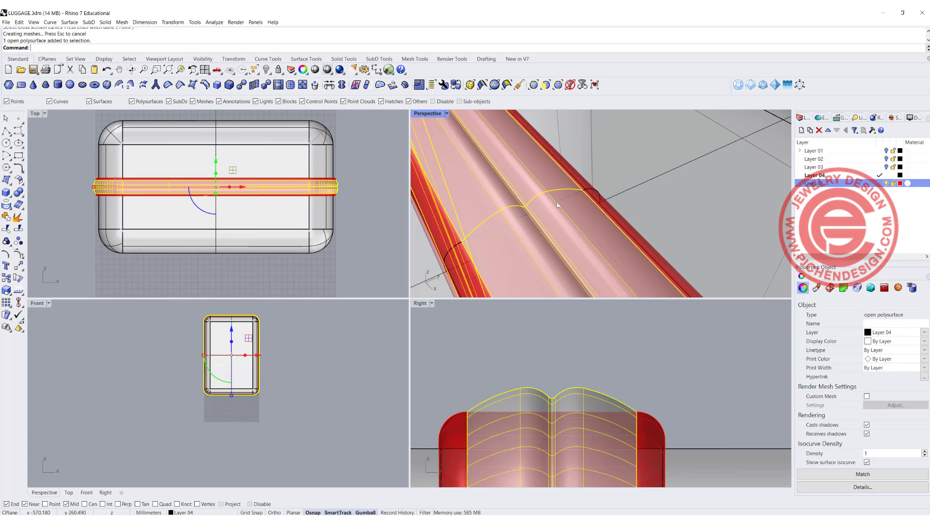
{"action": "right_click_drag", "start_coordinate": [556, 203], "coordinate": [678, 213]}
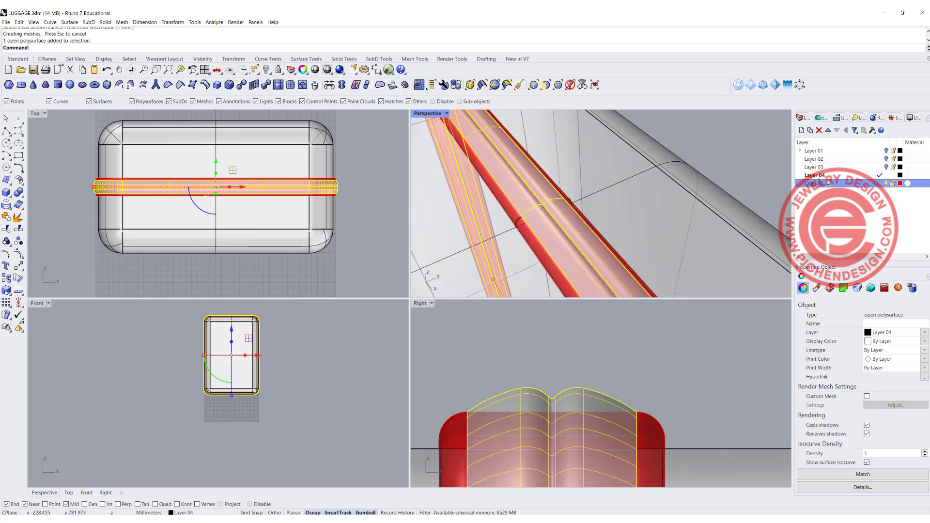
{"action": "left_click", "coordinate": [809, 130]}
{"action": "right_click", "coordinate": [832, 190]}
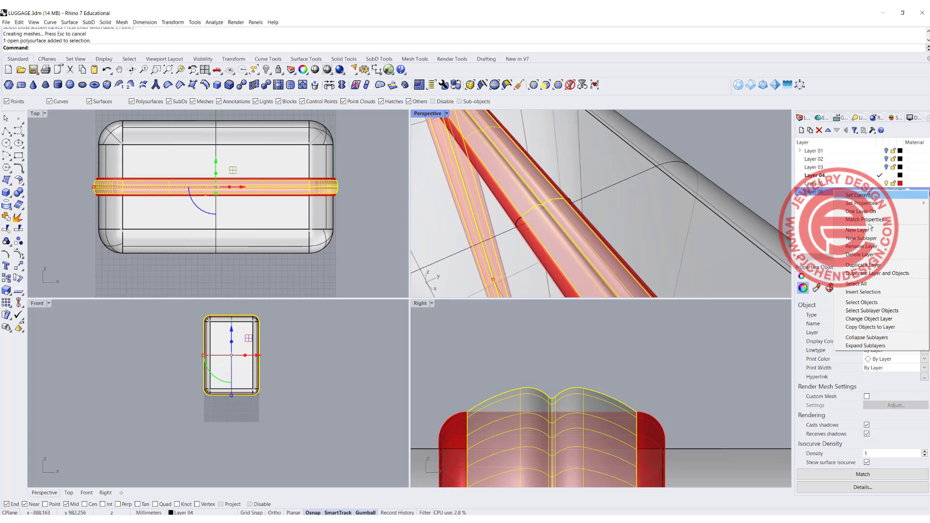
{"action": "left_click", "coordinate": [879, 321]}
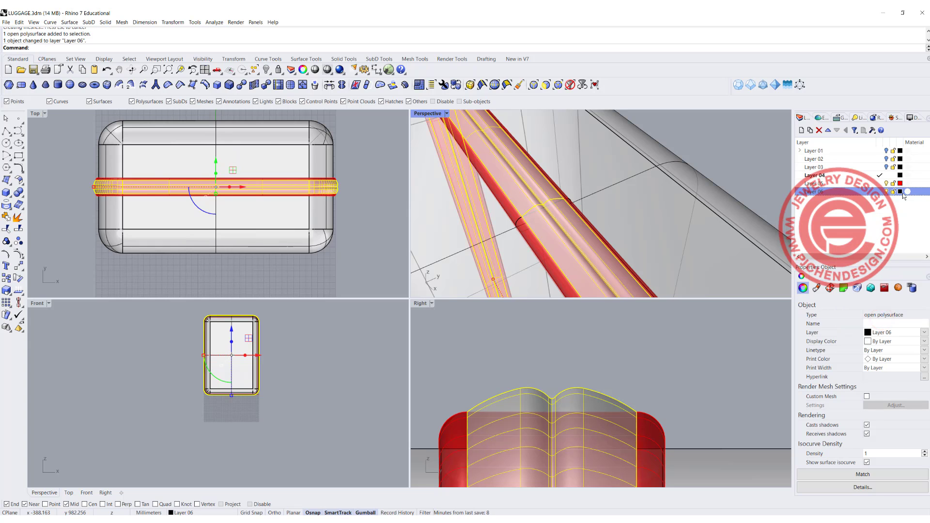
- Change the display color of Layer 06 to green and clear the selection
{"action": "left_click", "coordinate": [899, 191]}
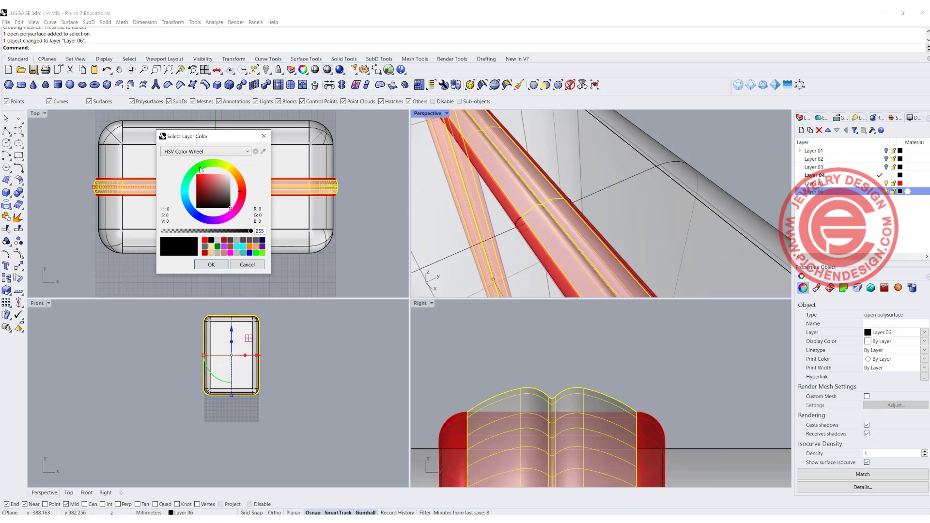
{"action": "left_click", "coordinate": [199, 168]}
{"action": "left_click", "coordinate": [219, 263]}
{"action": "left_click", "coordinate": [412, 232]}
{"action": "scroll", "coordinate": [608, 217], "scroll_direction": "down", "scroll_amount": 8}
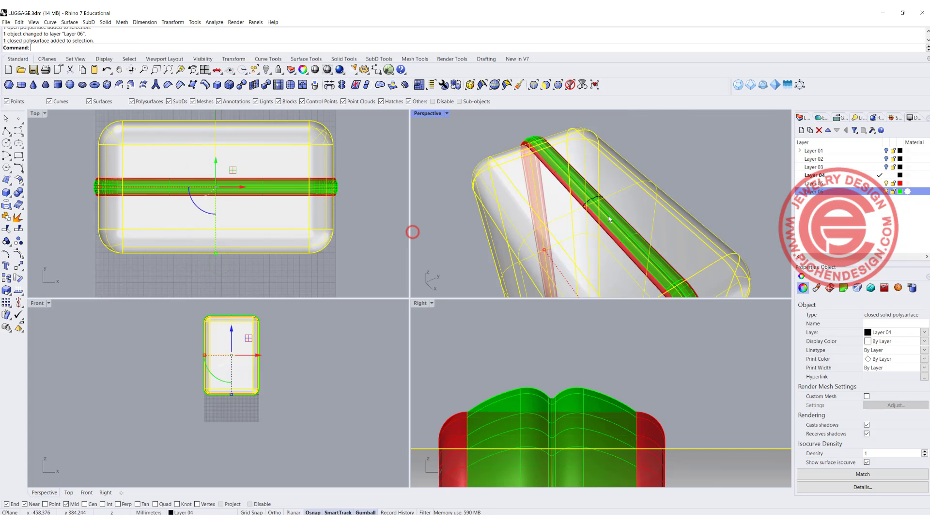
{"action": "right_click_drag", "start_coordinate": [608, 216], "coordinate": [714, 170]}
{"action": "left_click", "coordinate": [741, 150]}
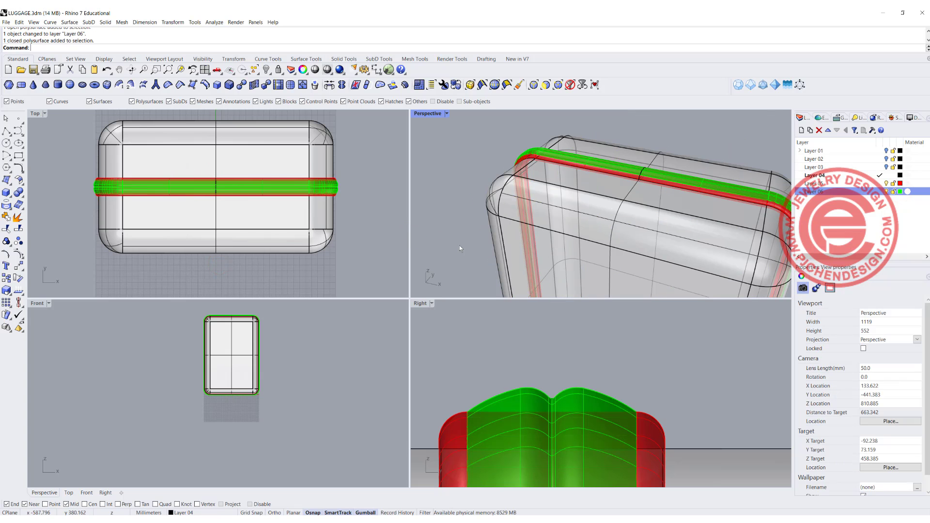
- Create a center-based box on the suitcase's top, on one side of the centre band, extending upward
{"action": "scroll", "coordinate": [247, 187], "scroll_direction": "down", "scroll_amount": 6}
{"action": "scroll", "coordinate": [231, 165], "scroll_direction": "up", "scroll_amount": 6}
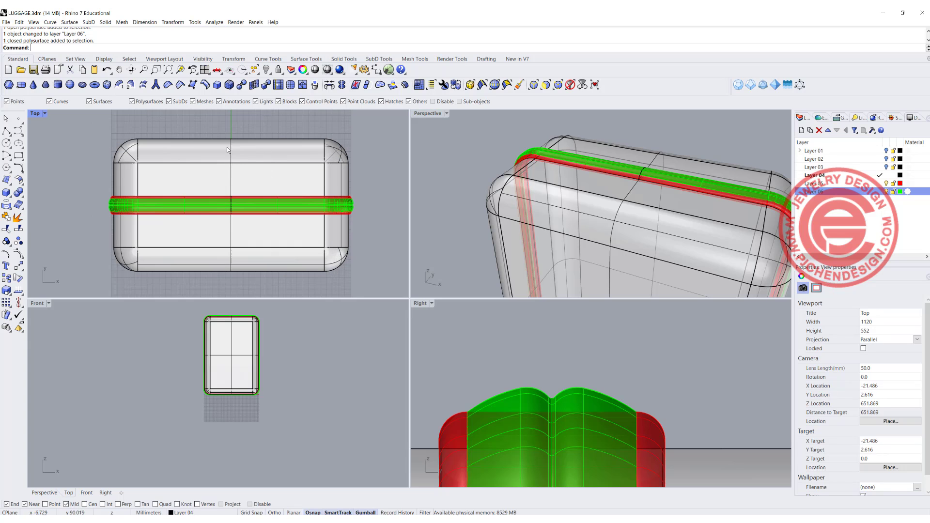
{"action": "right_click_drag", "start_coordinate": [227, 152], "coordinate": [207, 167]}
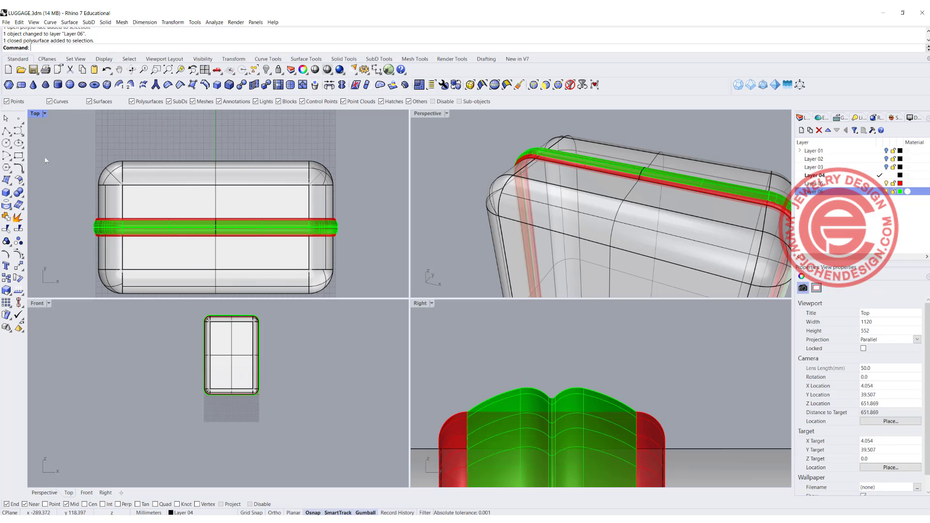
{"action": "left_click", "coordinate": [9, 192]}
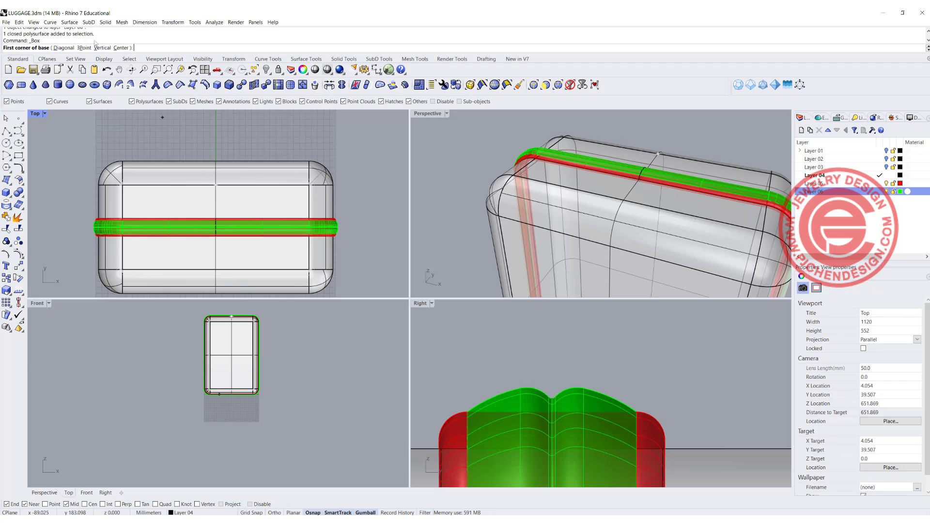
{"action": "left_click", "coordinate": [122, 48]}
{"action": "left_click", "coordinate": [215, 185]}
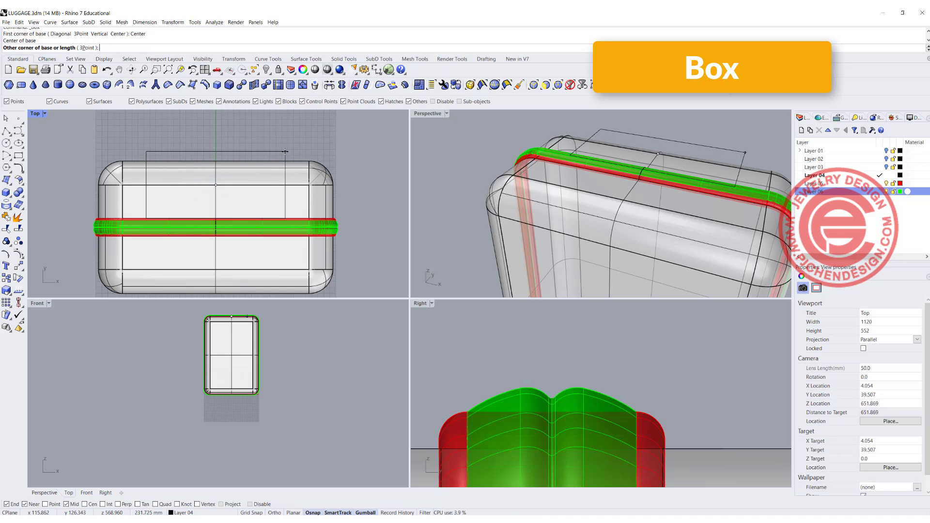
{"action": "left_click", "coordinate": [270, 153]}
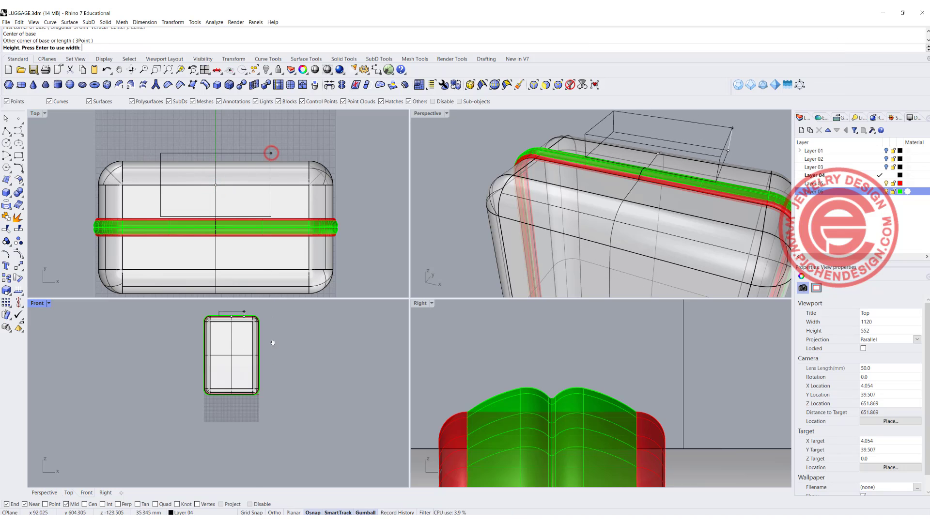
{"action": "right_click_drag", "start_coordinate": [272, 343], "coordinate": [272, 415]}
{"action": "left_click", "coordinate": [245, 365]}
{"action": "scroll", "coordinate": [241, 369], "scroll_direction": "up", "scroll_amount": 6}
{"action": "left_click", "coordinate": [236, 369]}
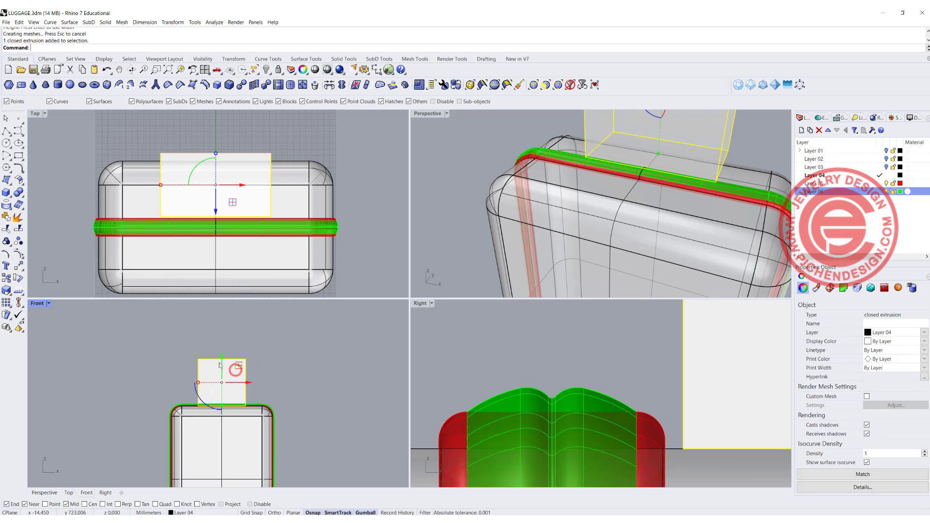
- Raise the box clear of the suitcase top and scale it down slightly in all directions
{"action": "left_click_drag", "start_coordinate": [220, 365], "coordinate": [222, 338]}
{"action": "left_click", "coordinate": [281, 359]}
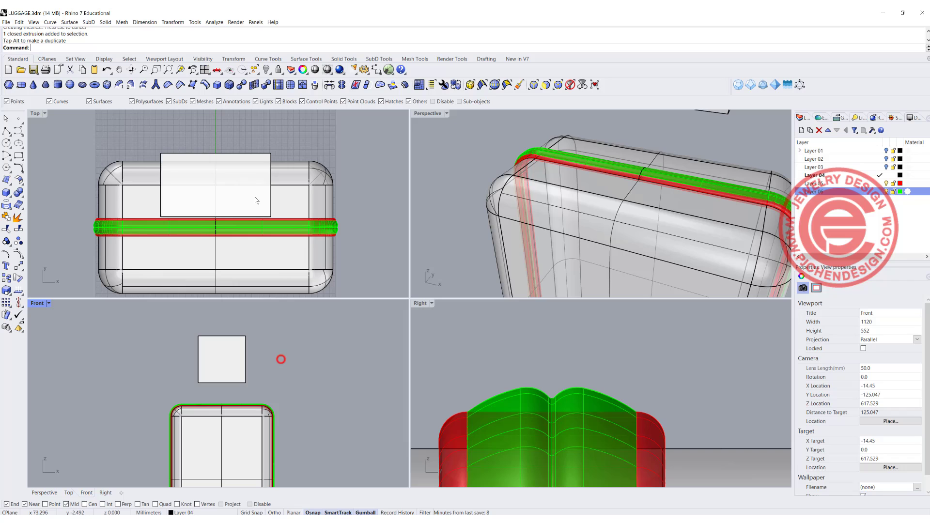
{"action": "left_click", "coordinate": [248, 156]}
{"action": "scroll", "coordinate": [172, 179], "scroll_direction": "up", "scroll_amount": 2}
{"action": "left_click_drag", "start_coordinate": [160, 187], "coordinate": [169, 186]}
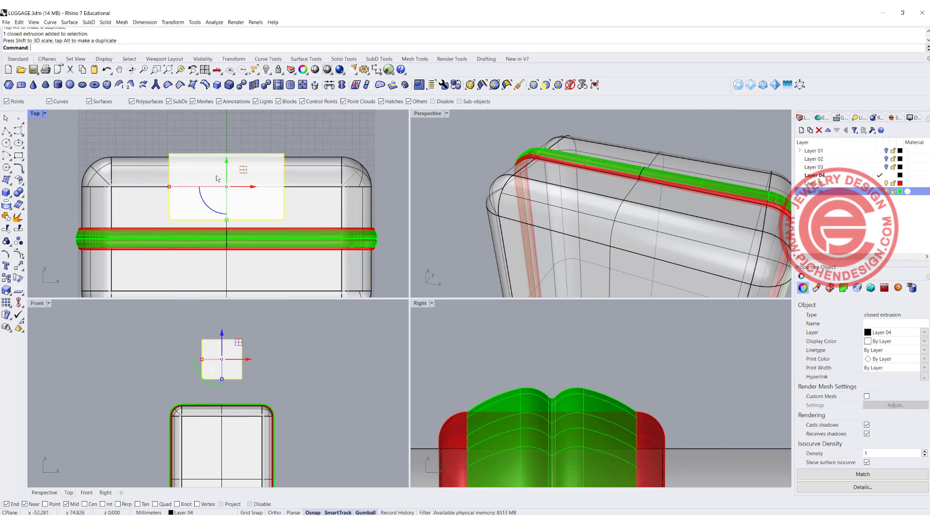
- Shift the box slightly away from the centre band and align its vertical center at point 0
{"action": "left_click_drag", "start_coordinate": [227, 164], "coordinate": [226, 154]}
{"action": "left_click", "coordinate": [308, 147]}
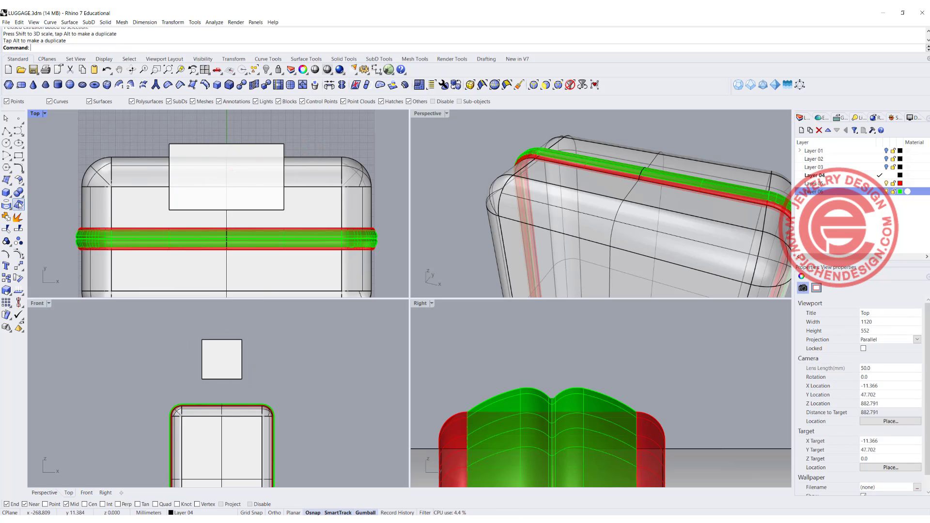
{"action": "left_click", "coordinate": [225, 353]}
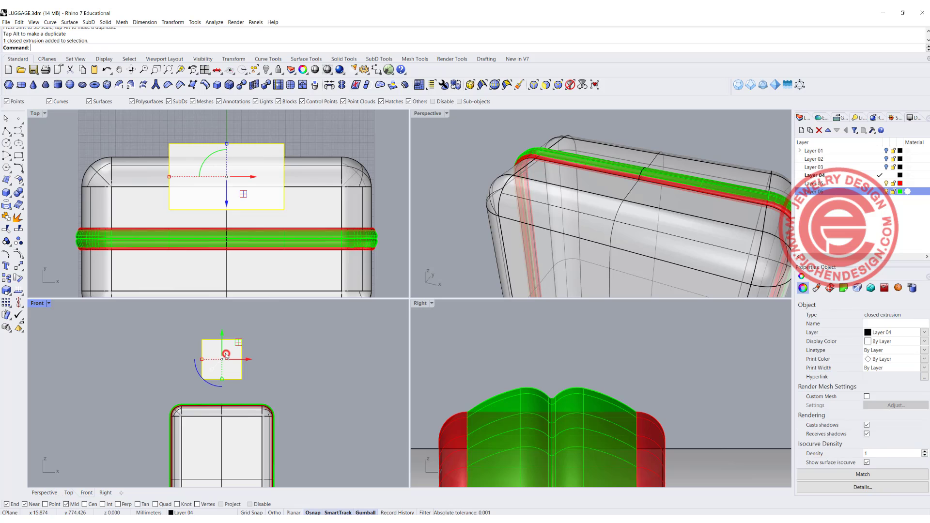
{"action": "left_click", "coordinate": [19, 304]}
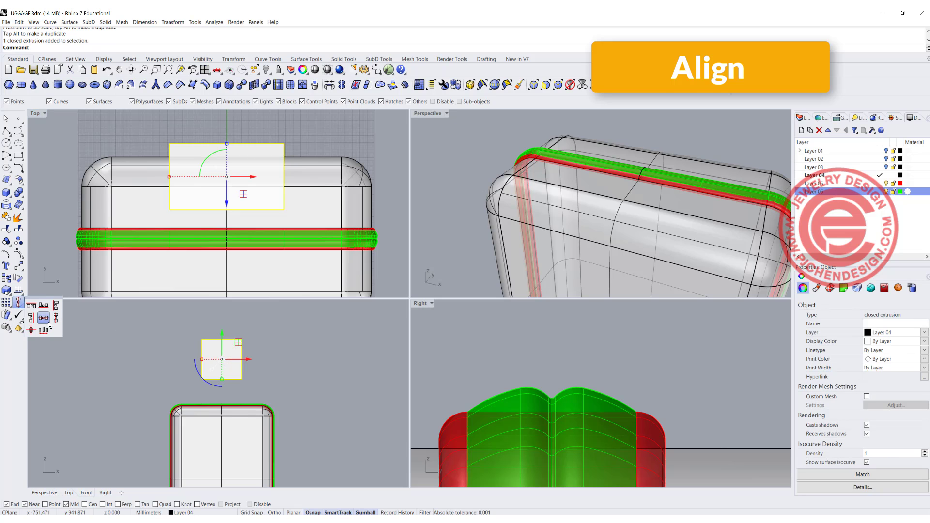
{"action": "left_click", "coordinate": [55, 319]}
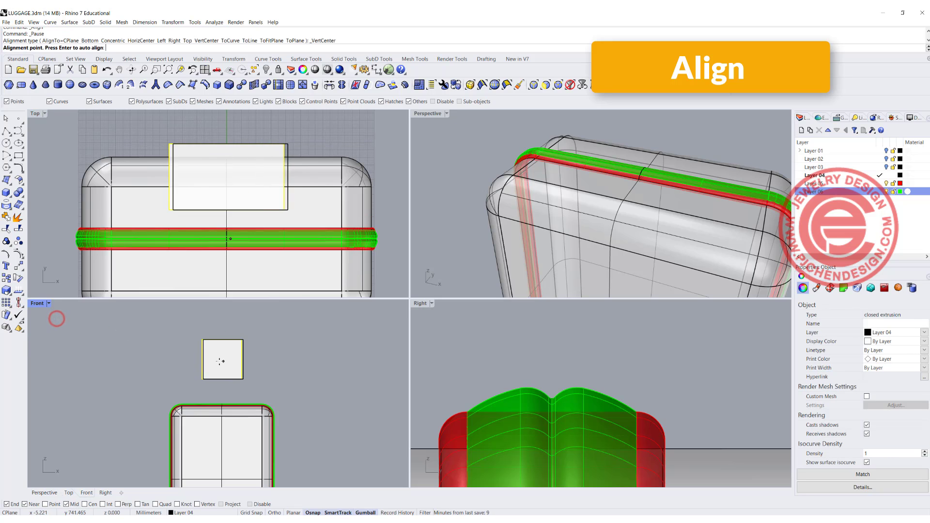
{"action": "type", "text": "0"}
{"action": "key", "text": "Return"}
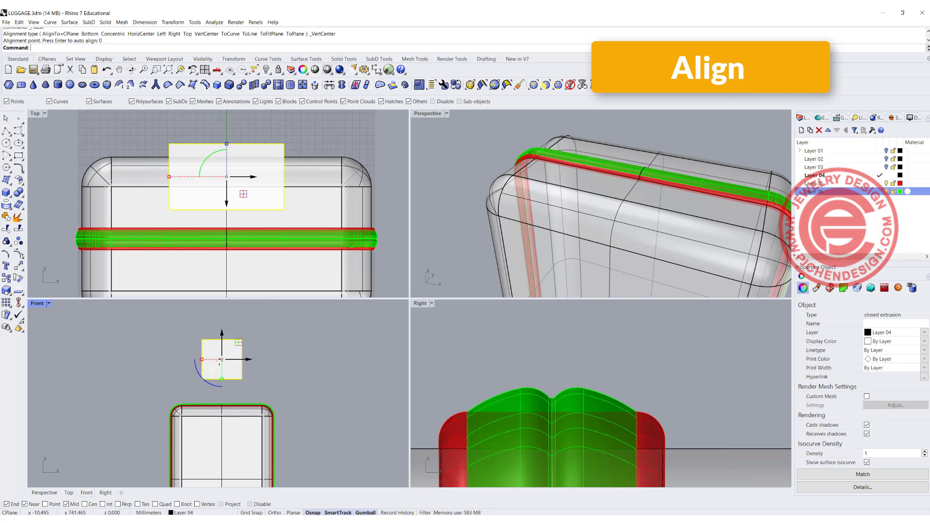
- Fillet all edges of the box with Fillet Edges to round it off
{"action": "left_click", "coordinate": [18, 196]}
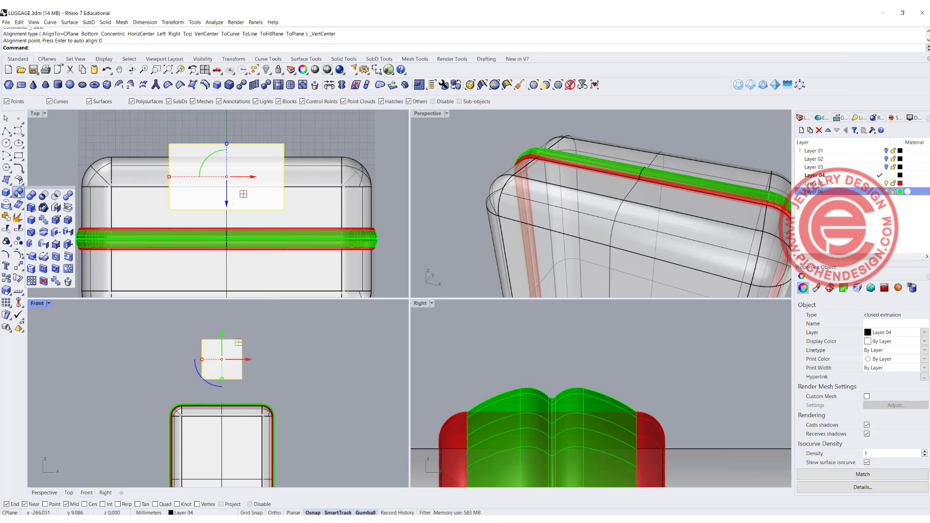
{"action": "left_click", "coordinate": [68, 220]}
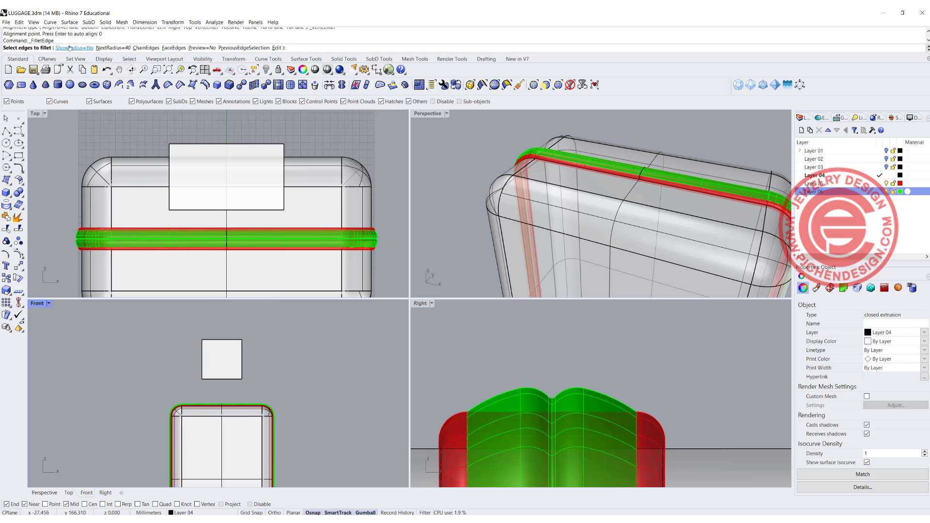
{"action": "left_click", "coordinate": [106, 47]}
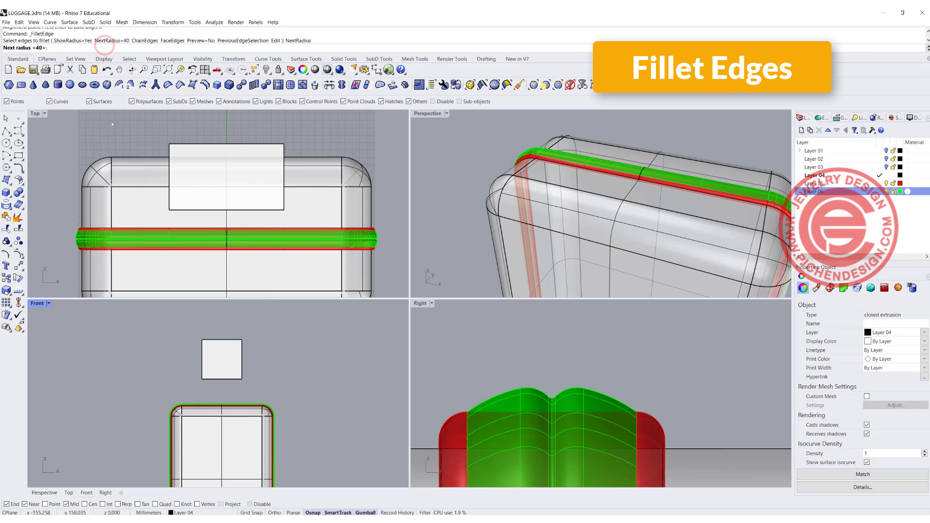
{"action": "key", "text": "Return"}
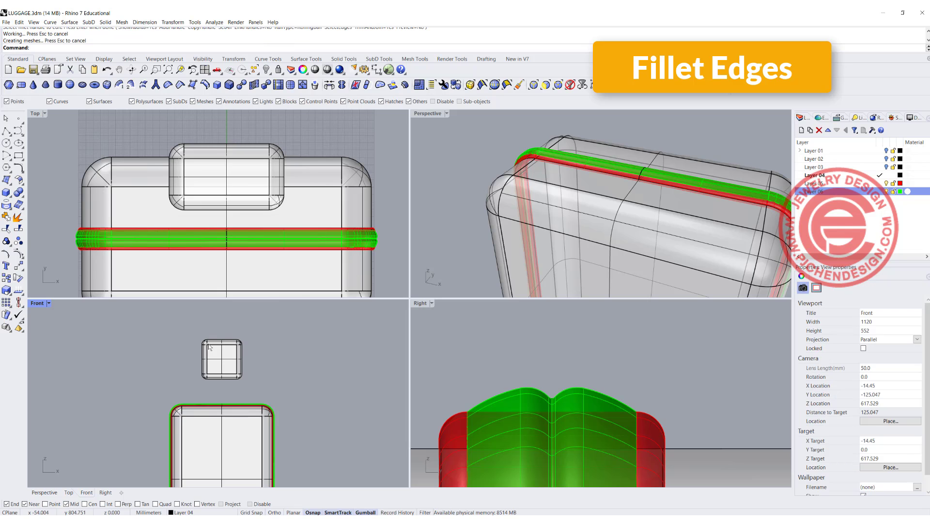
- Lower the rounded box so that about half of it sinks into the suitcase top
{"action": "left_click", "coordinate": [210, 344]}
{"action": "left_click_drag", "start_coordinate": [221, 336], "coordinate": [223, 386]}
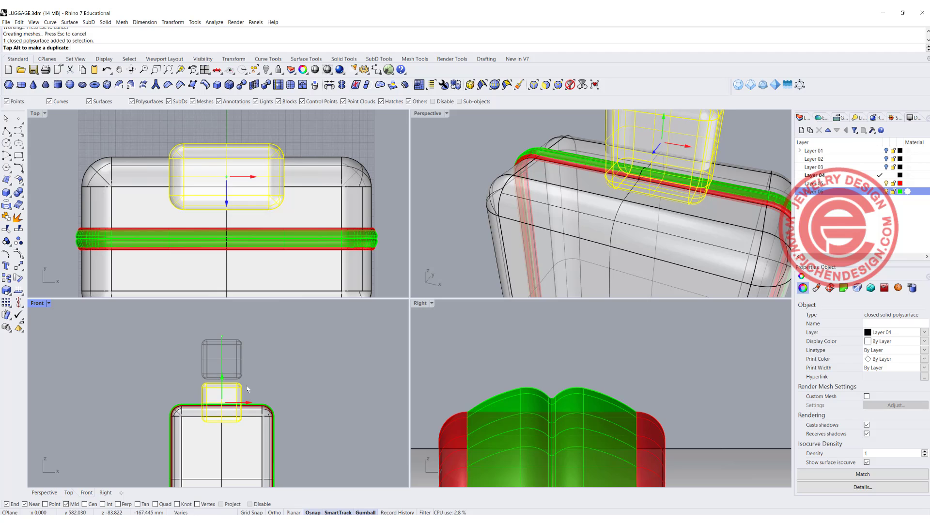
{"action": "left_click", "coordinate": [280, 388]}
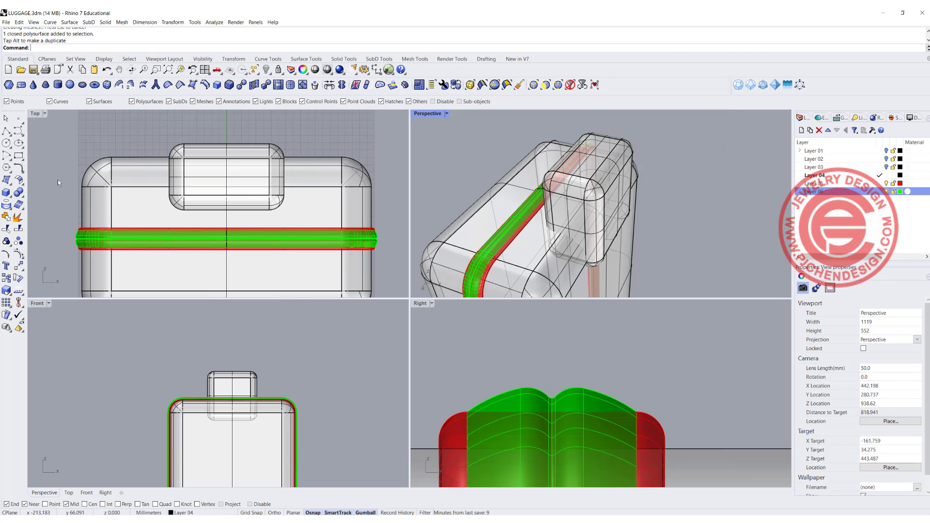
{"action": "left_click", "coordinate": [39, 166]}
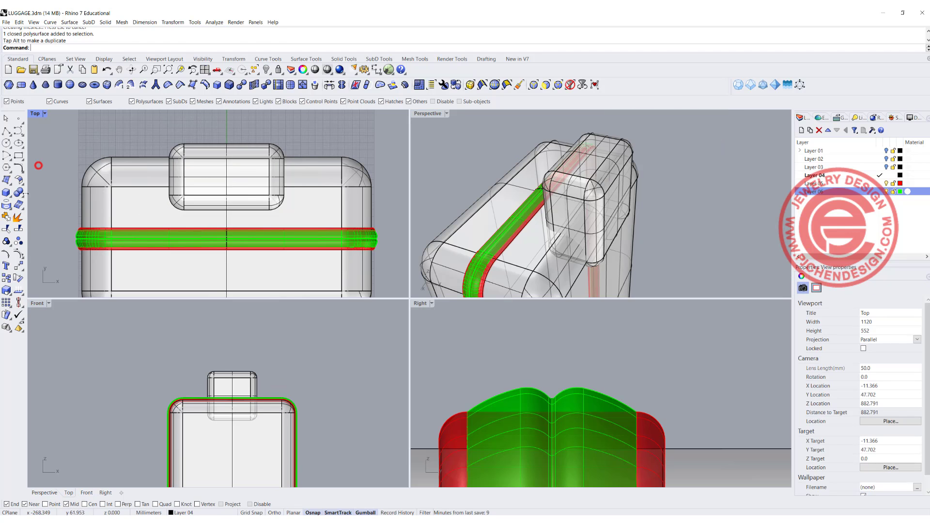
- Subtract the rounded box from the suitcase body with Boolean Difference to cut the handle recess
{"action": "left_click", "coordinate": [19, 193]}
{"action": "left_click", "coordinate": [45, 195]}
{"action": "left_click", "coordinate": [538, 174]}
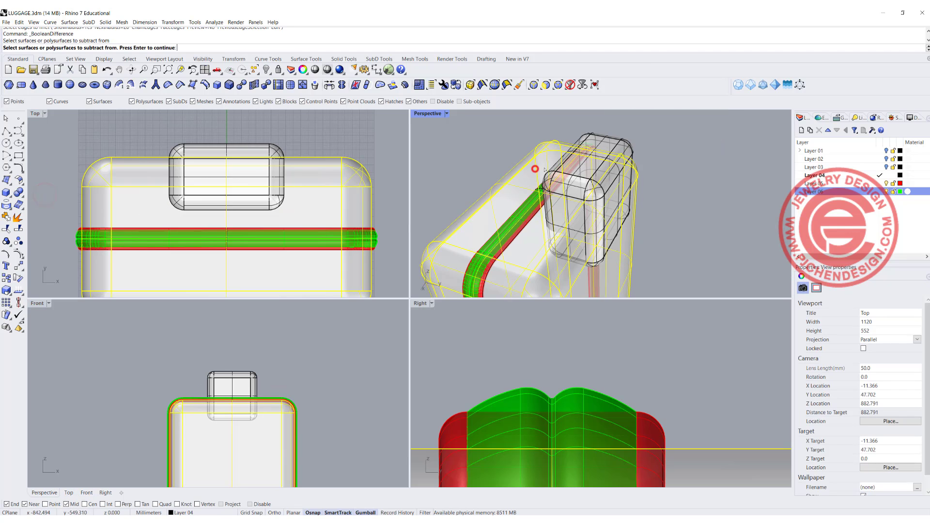
{"action": "key", "text": "Return"}
{"action": "left_click", "coordinate": [631, 150]}
{"action": "key", "text": "Return"}
- Examine the narrow strip between the handle recess's rim and the neighbouring body fillet for edge filleting problems
{"action": "scroll", "coordinate": [624, 224], "scroll_direction": "up", "scroll_amount": 6}
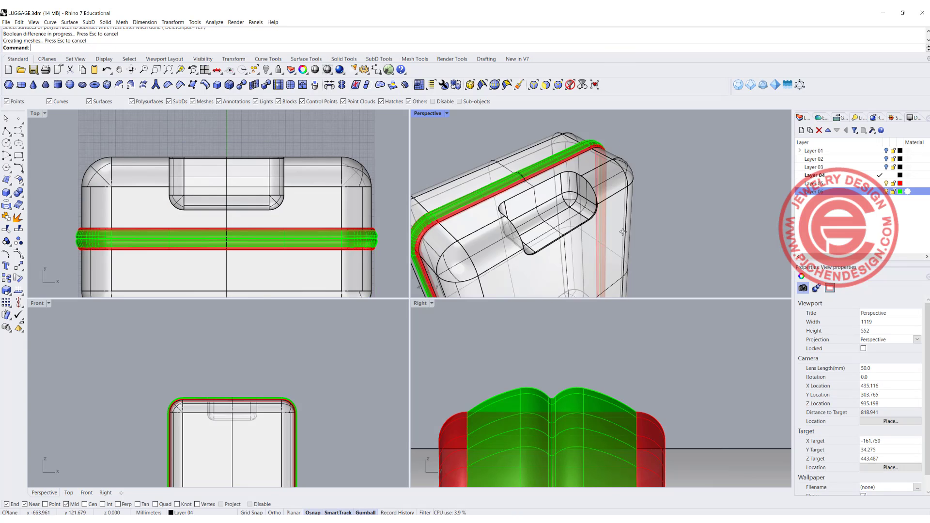
{"action": "right_click_drag", "start_coordinate": [622, 200], "coordinate": [618, 198]}
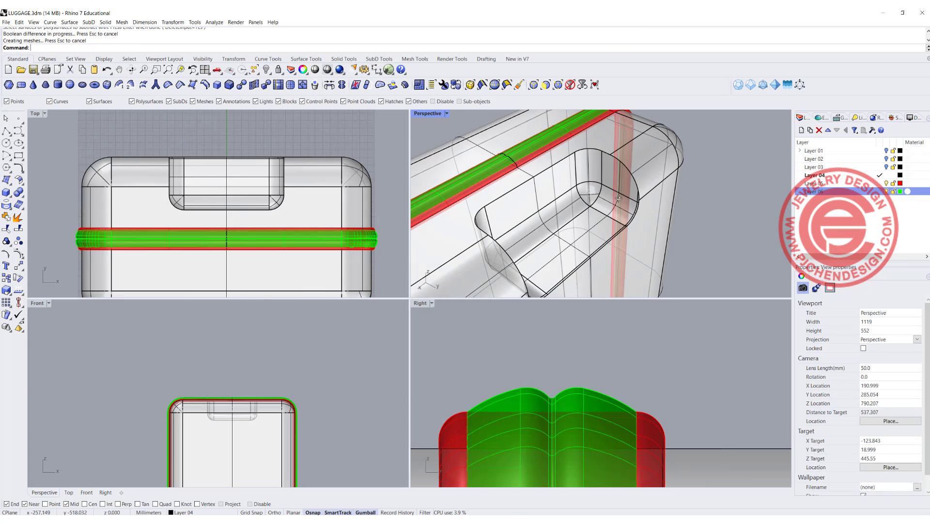
{"action": "double_click", "coordinate": [433, 114]}
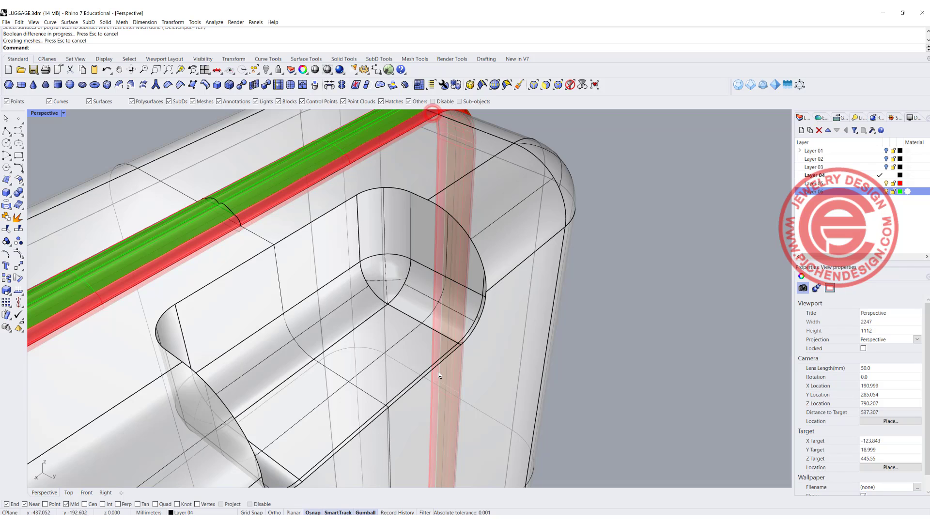
{"action": "right_click_drag", "start_coordinate": [448, 351], "coordinate": [496, 318], "text": "shift"}
{"action": "scroll", "coordinate": [533, 207], "scroll_direction": "up", "scroll_amount": 2}
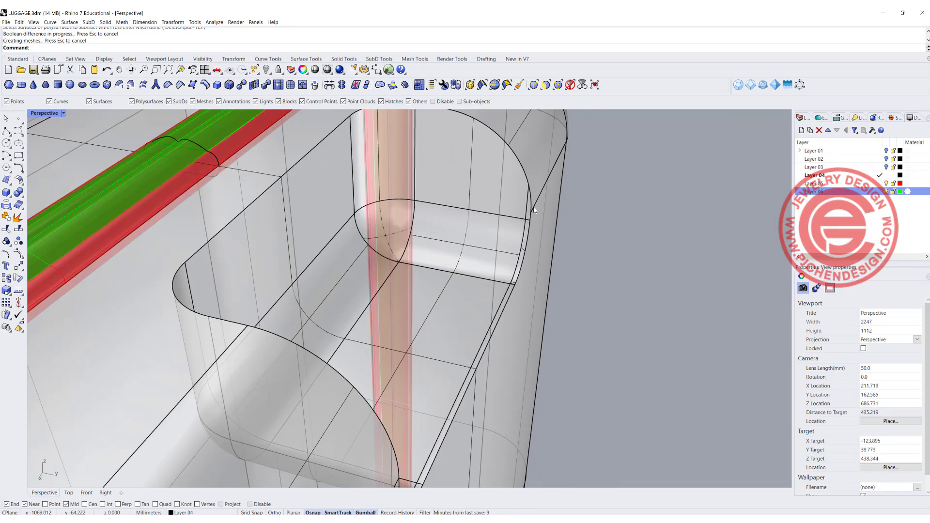
{"action": "scroll", "coordinate": [533, 207], "scroll_direction": "up", "scroll_amount": 2}
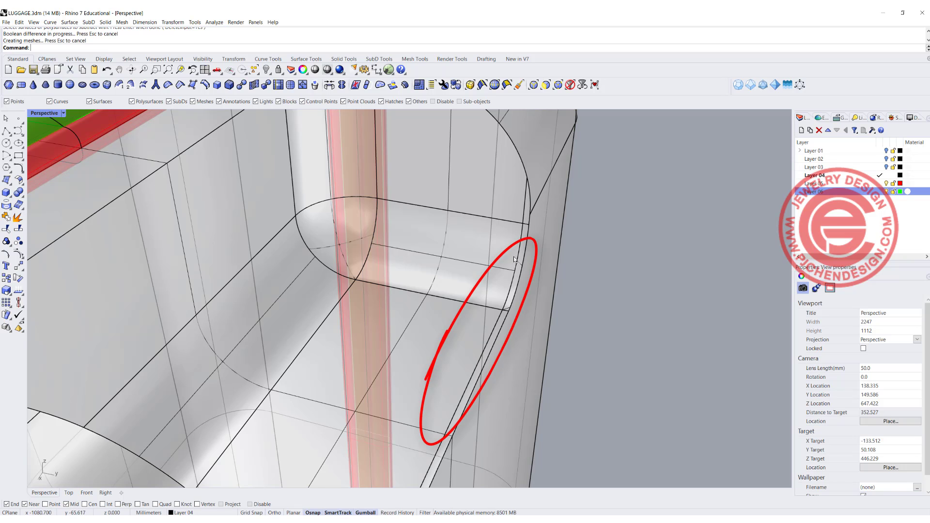
{"action": "scroll", "coordinate": [533, 238], "scroll_direction": "down", "scroll_amount": 4}
{"action": "mouse_move", "coordinate": [533, 238]}
{"action": "right_mouse_down"}
{"action": "mouse_move", "coordinate": [519, 271]}
{"action": "mouse_move", "coordinate": [484, 237]}
{"action": "right_mouse_up"}
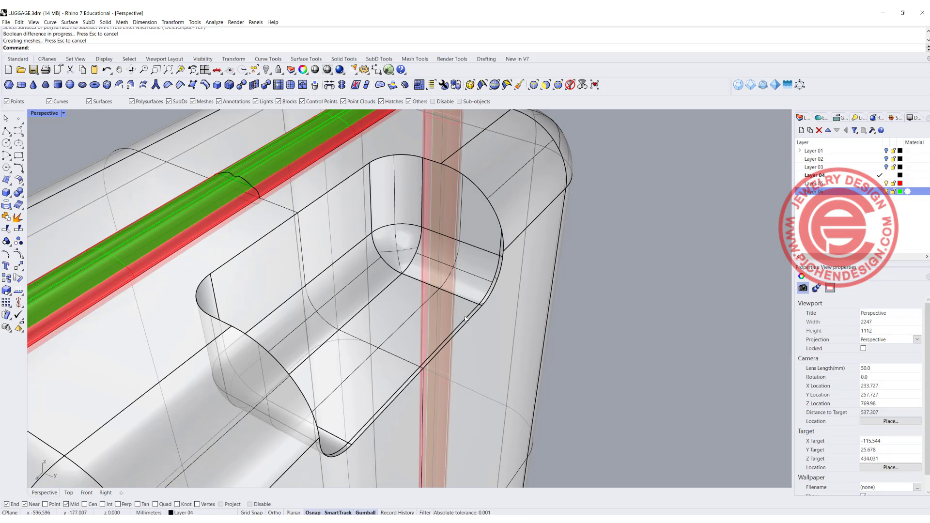
{"action": "scroll", "coordinate": [466, 319], "scroll_direction": "up", "scroll_amount": 2}
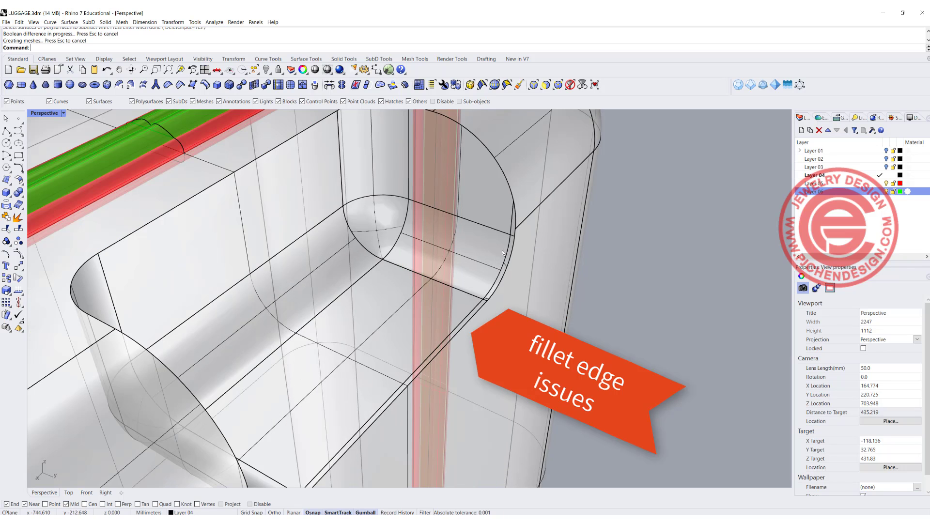
{"action": "scroll", "coordinate": [456, 332], "scroll_direction": "down", "scroll_amount": 3}
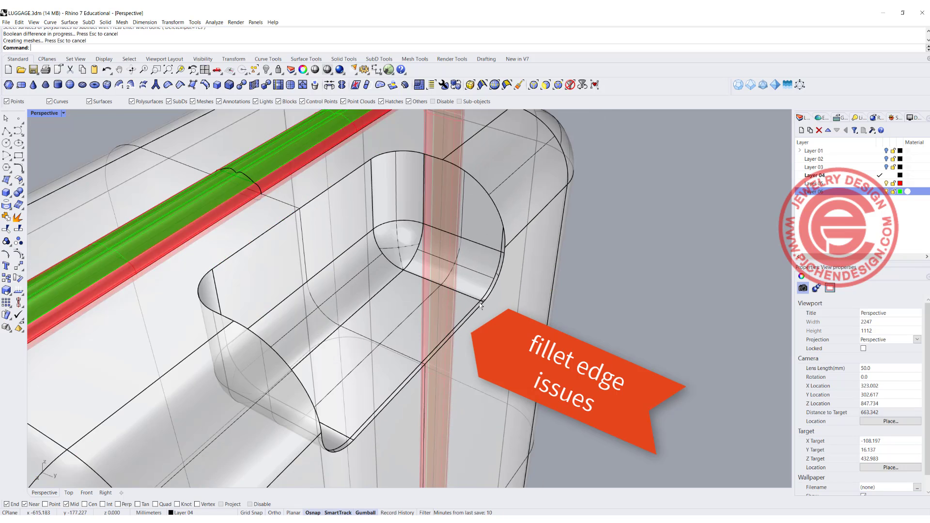
{"action": "scroll", "coordinate": [437, 353], "scroll_direction": "up", "scroll_amount": 3}
{"action": "left_click", "coordinate": [370, 421]}
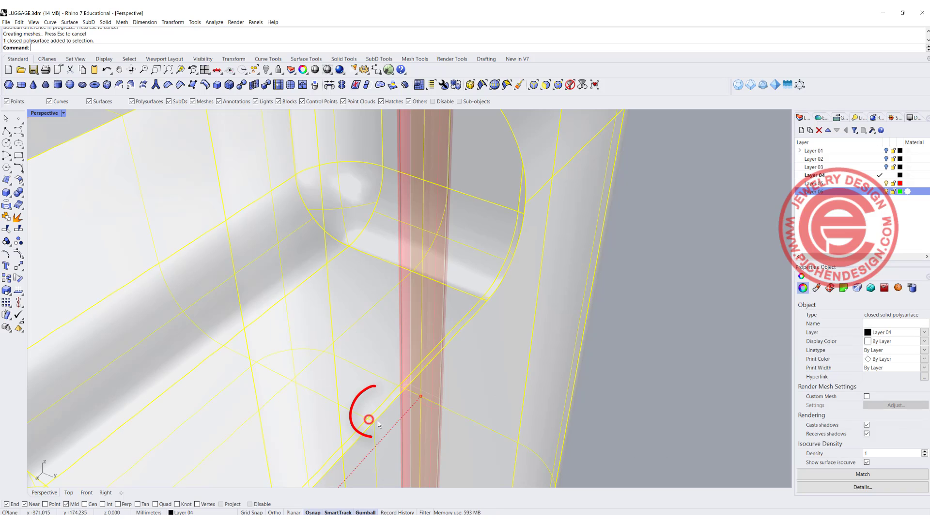
{"action": "left_click", "coordinate": [687, 387]}
{"action": "scroll", "coordinate": [473, 347], "scroll_direction": "down", "scroll_amount": 4}
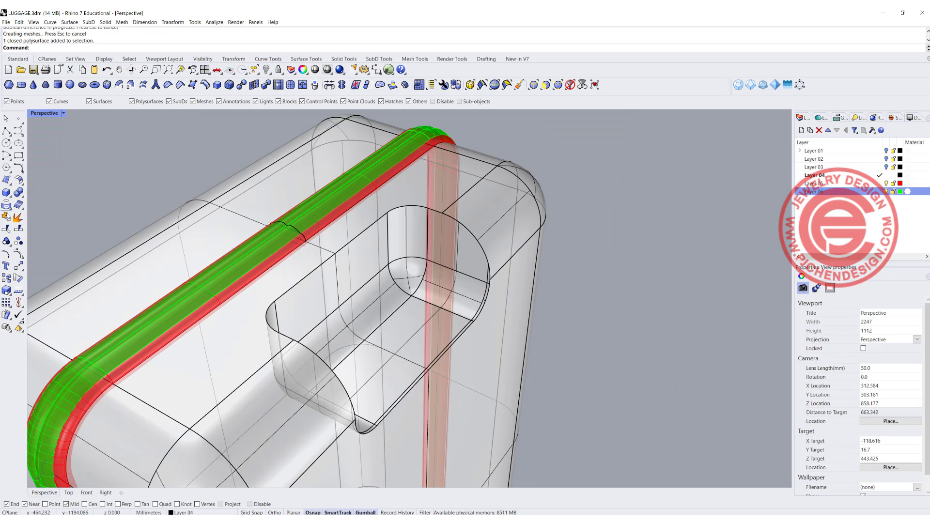
- Try to fillet the handle recess's rim with Fillet Edges at a 10 mm radius, picking the rim edges one by one
{"action": "left_click", "coordinate": [22, 195]}
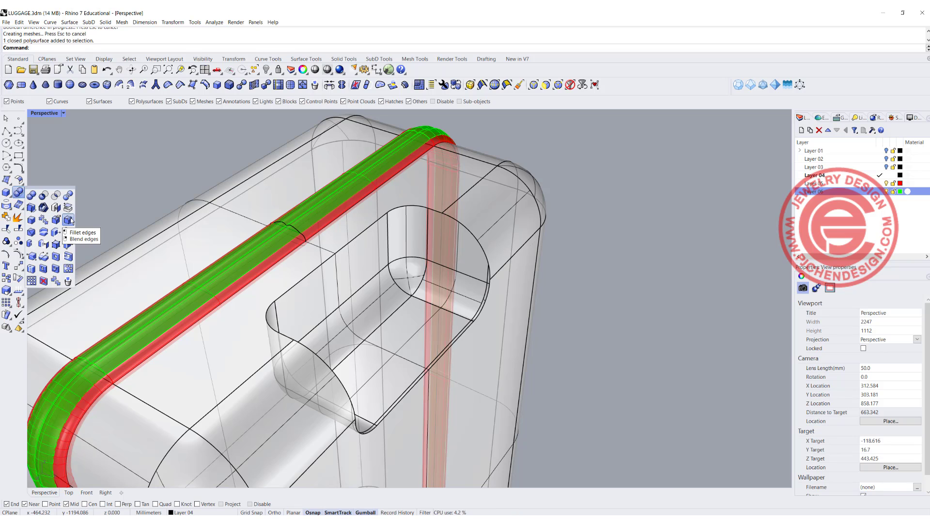
{"action": "left_click", "coordinate": [68, 220]}
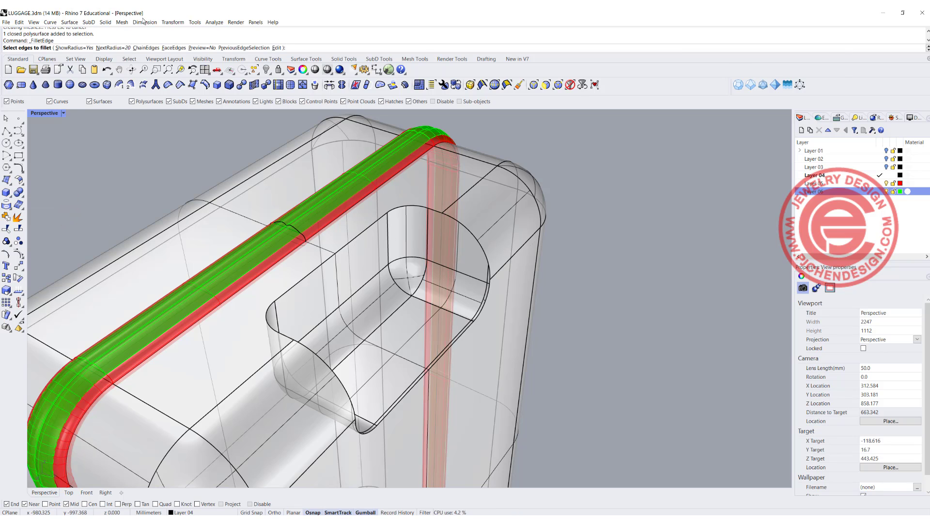
{"action": "left_click", "coordinate": [104, 48]}
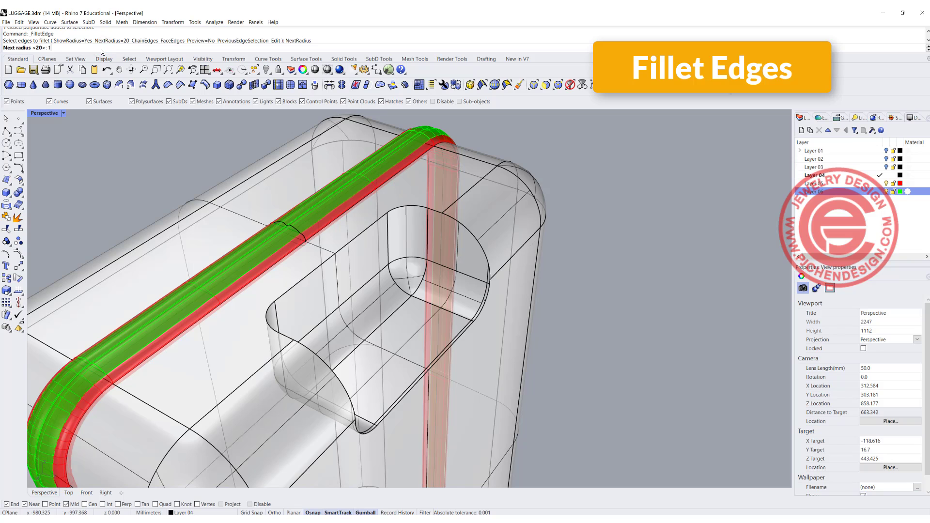
{"action": "type", "text": "10"}
{"action": "key", "text": "Return"}
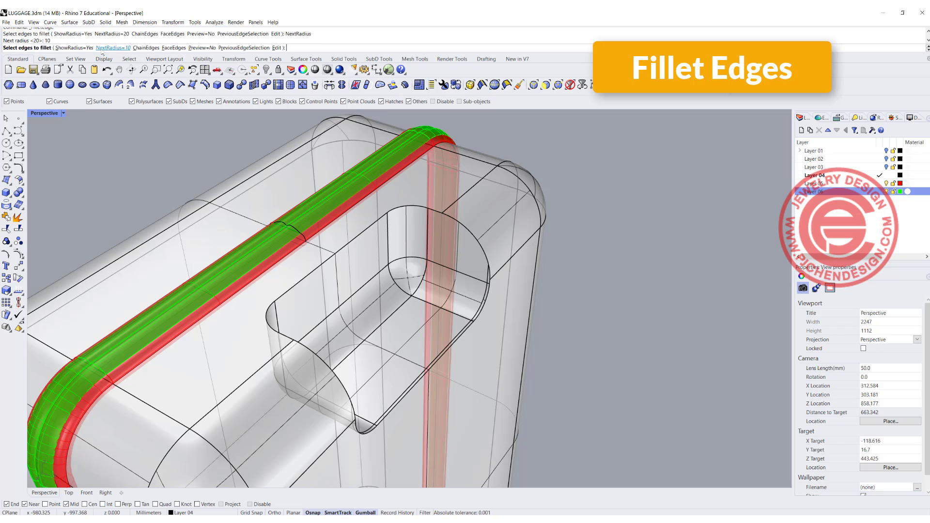
{"action": "left_click", "coordinate": [456, 218]}
{"action": "left_click", "coordinate": [489, 273]}
{"action": "left_click", "coordinate": [488, 291]}
{"action": "scroll", "coordinate": [489, 280], "scroll_direction": "up", "scroll_amount": 5}
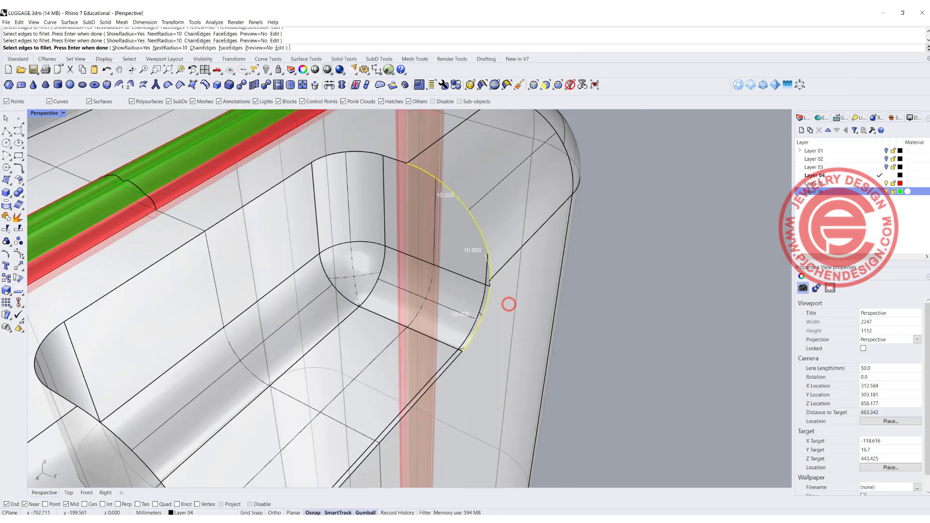
{"action": "left_click", "coordinate": [490, 281]}
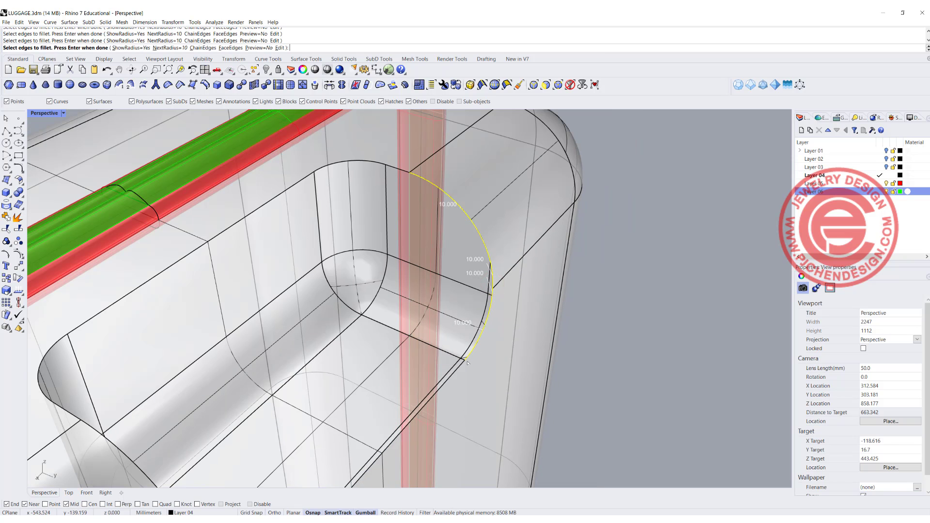
{"action": "left_click", "coordinate": [461, 365]}
{"action": "scroll", "coordinate": [436, 355], "scroll_direction": "down", "scroll_amount": 4}
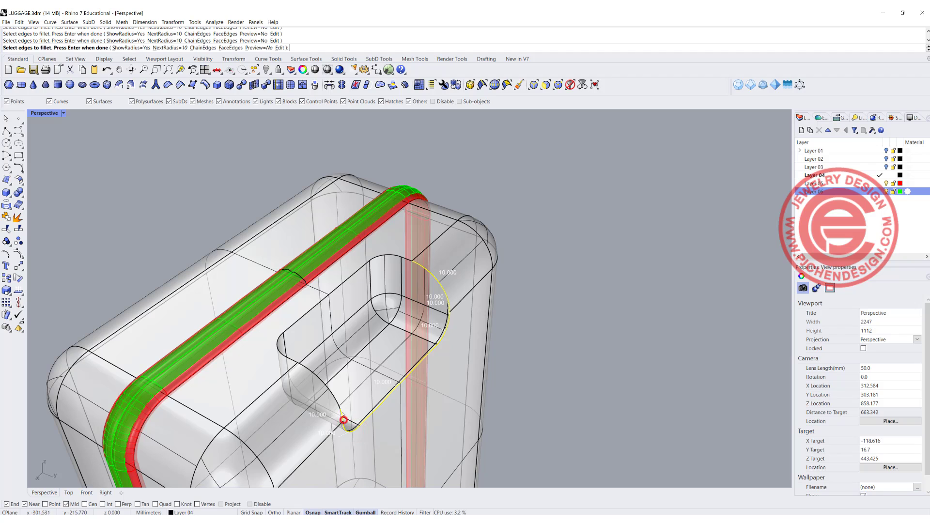
{"action": "left_click", "coordinate": [342, 414]}
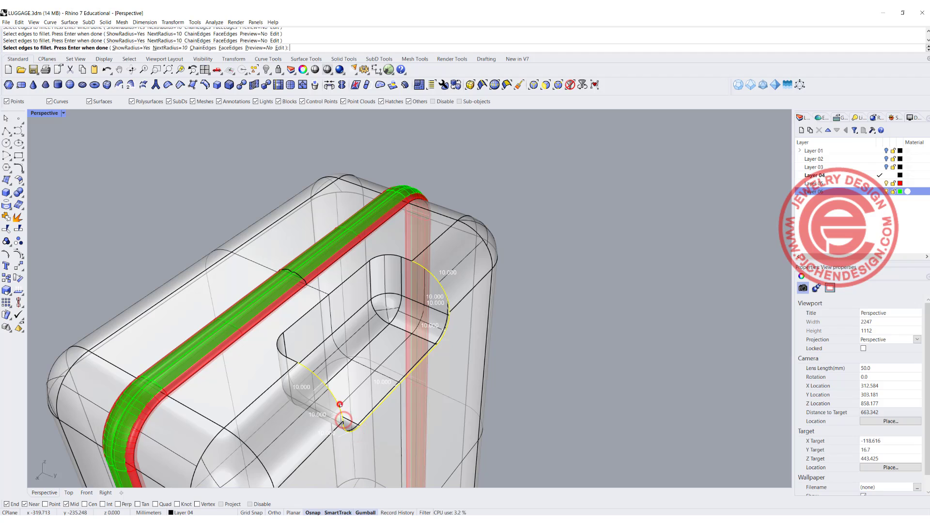
{"action": "left_click", "coordinate": [293, 321]}
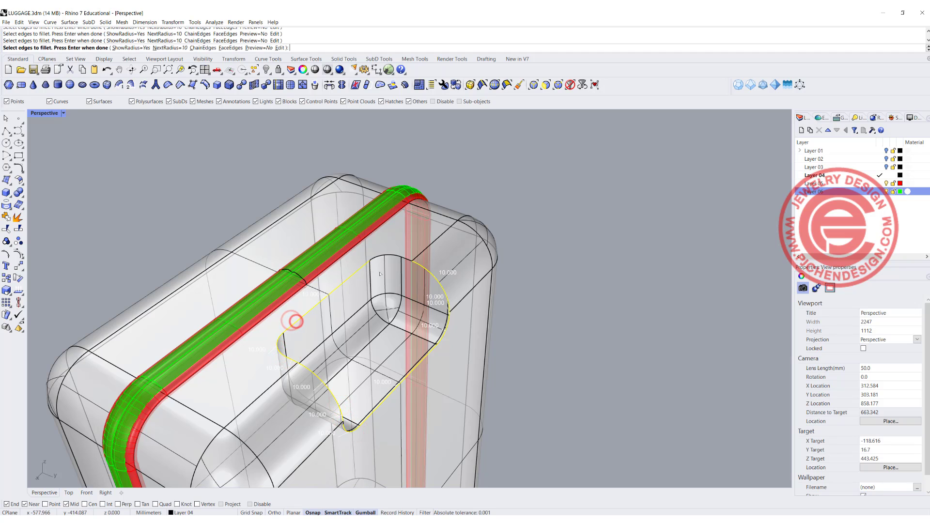
{"action": "scroll", "coordinate": [408, 261], "scroll_direction": "up", "scroll_amount": 8}
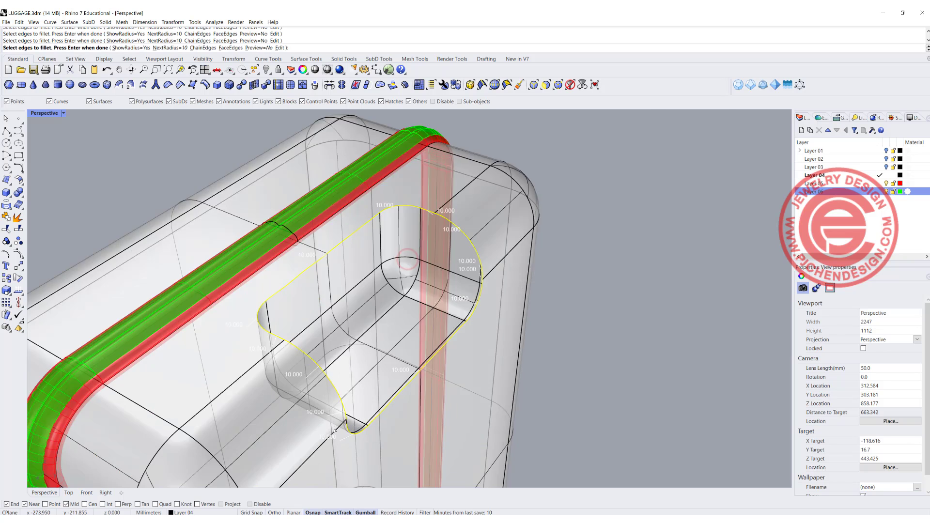
{"action": "left_click", "coordinate": [395, 290]}
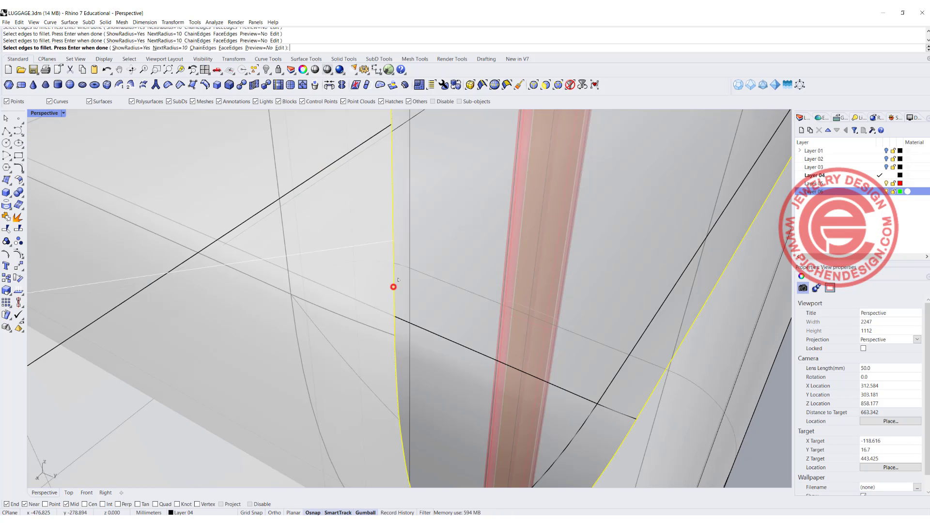
{"action": "scroll", "coordinate": [394, 288], "scroll_direction": "down", "scroll_amount": 8}
{"action": "key", "text": "Return"}
{"action": "key", "text": "Return"}
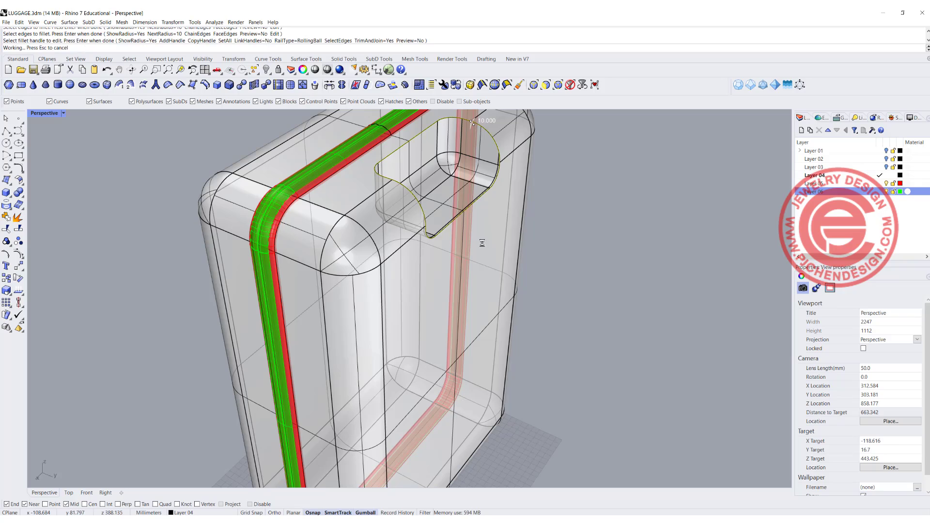
{"action": "scroll", "coordinate": [451, 227], "scroll_direction": "up", "scroll_amount": 4}
{"action": "right_click_drag", "start_coordinate": [440, 216], "coordinate": [387, 252]}
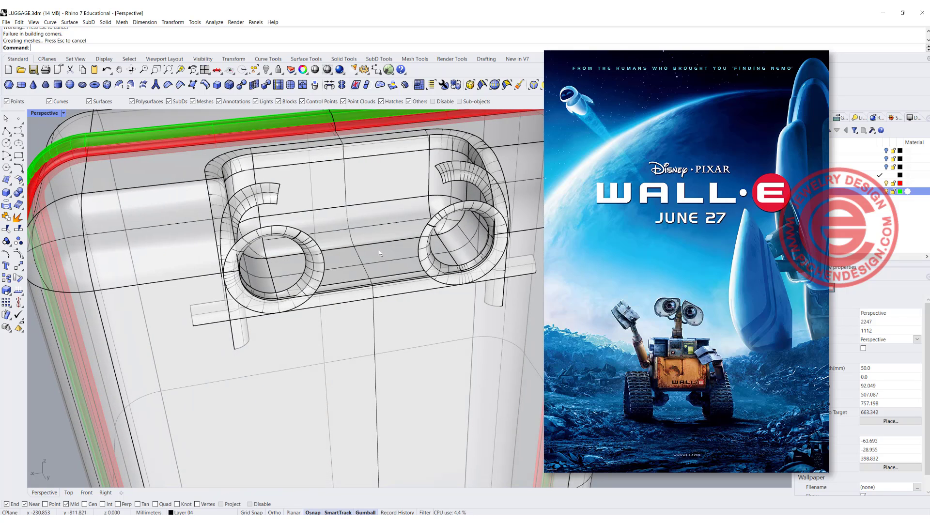
- Undo the rim fillet and the Boolean Difference that cut the handle recess
{"action": "key", "text": "ctrl+z"}
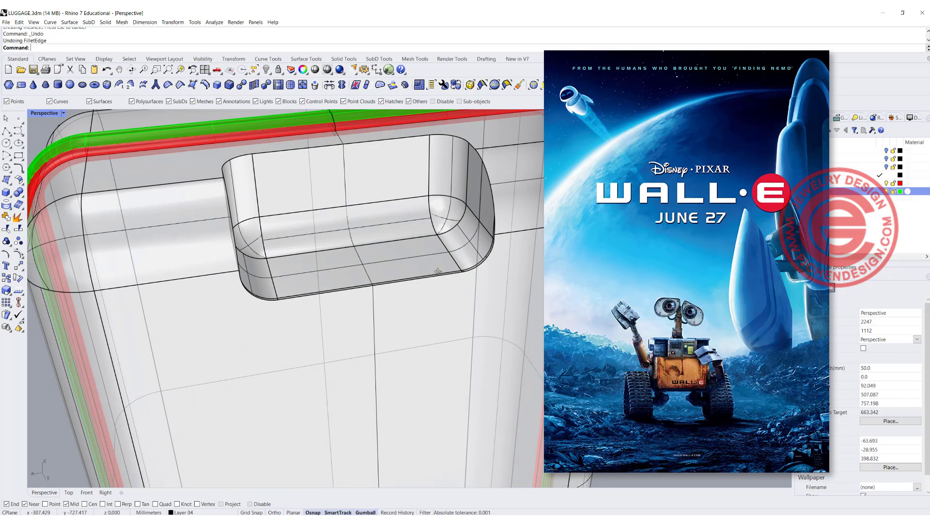
{"action": "right_click_drag", "start_coordinate": [379, 250], "coordinate": [428, 294]}
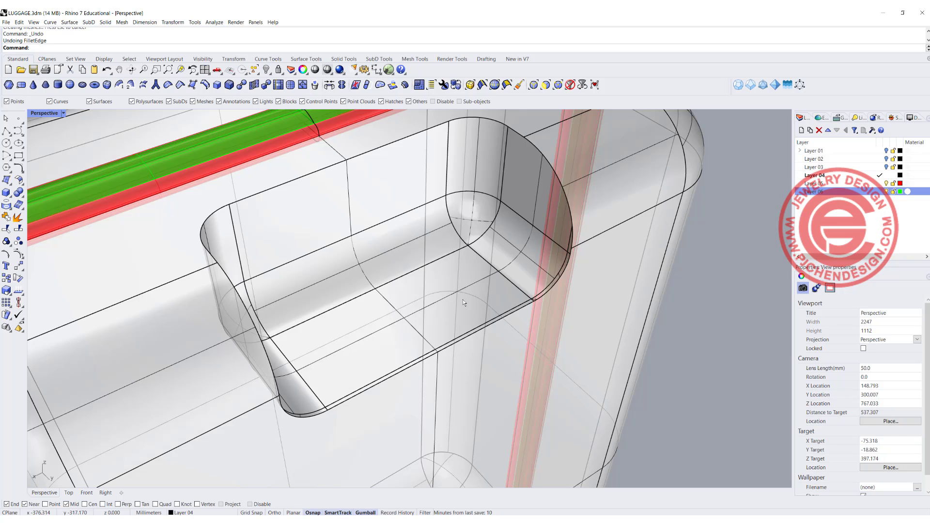
{"action": "key", "text": "ctrl+z"}
{"action": "left_click", "coordinate": [720, 369]}
{"action": "right_click_drag", "start_coordinate": [535, 317], "coordinate": [497, 252]}
{"action": "left_click", "coordinate": [566, 347]}
{"action": "left_click", "coordinate": [707, 276]}
{"action": "right_click_drag", "start_coordinate": [469, 152], "coordinate": [422, 223]}
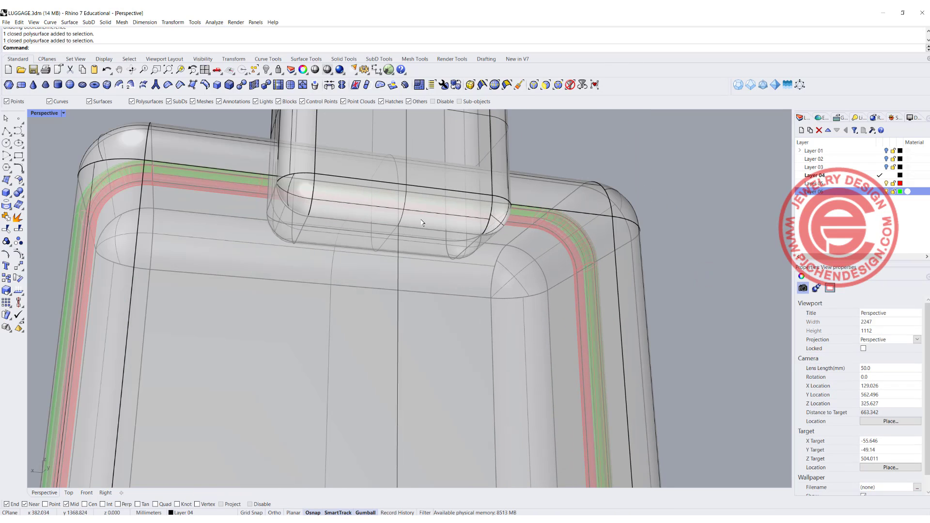
- Move the rounded cutting box slightly outward from the suitcase's front face, past the body's fillet seam
{"action": "left_click", "coordinate": [455, 152]}
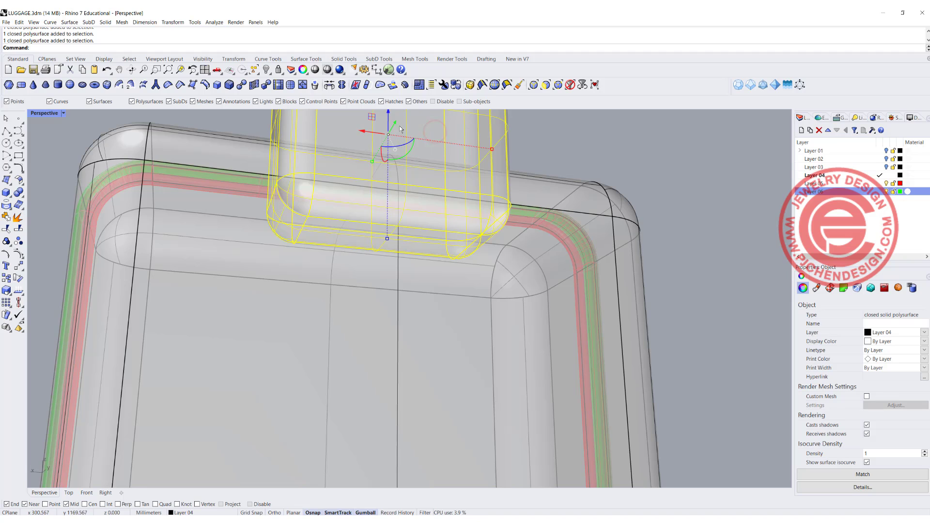
{"action": "left_click_drag", "start_coordinate": [400, 128], "coordinate": [408, 114]}
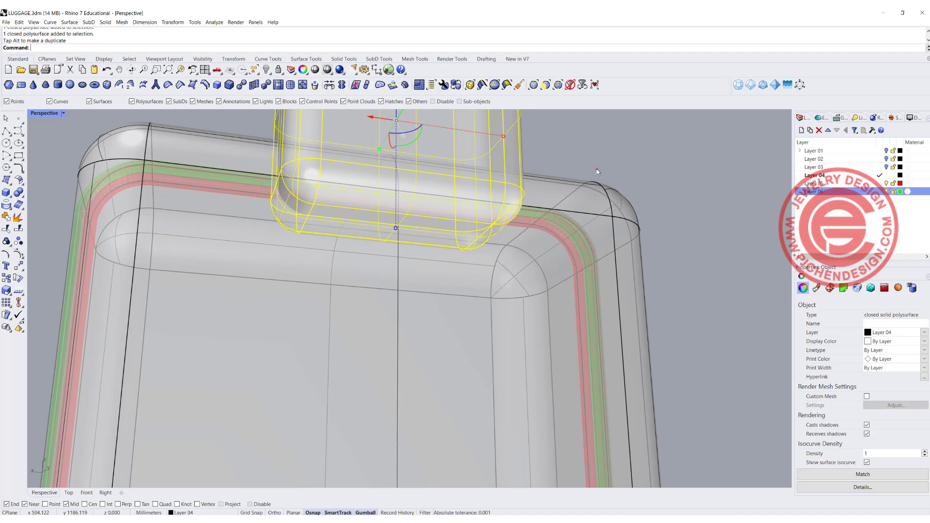
{"action": "left_click", "coordinate": [597, 169]}
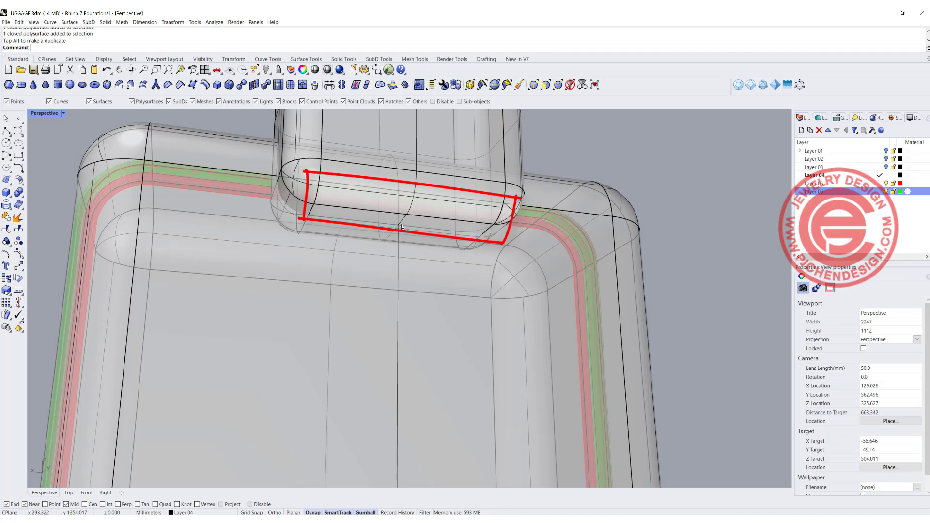
{"action": "mouse_move", "coordinate": [432, 200]}
{"action": "right_mouse_down"}
{"action": "mouse_move", "coordinate": [406, 208]}
{"action": "mouse_move", "coordinate": [413, 180]}
{"action": "mouse_move", "coordinate": [475, 154]}
{"action": "mouse_move", "coordinate": [450, 158]}
{"action": "mouse_move", "coordinate": [570, 200]}
{"action": "mouse_move", "coordinate": [405, 278]}
{"action": "mouse_move", "coordinate": [514, 207]}
{"action": "right_mouse_up"}
{"action": "left_click", "coordinate": [502, 153]}
{"action": "left_click", "coordinate": [622, 189]}
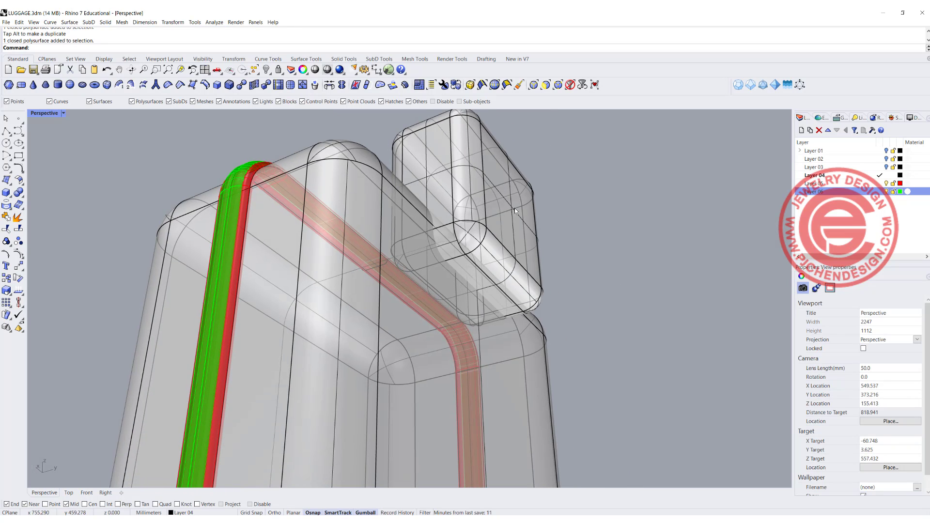
- Shift the rounded box about 8 mm back toward the suitcase's centre band, keeping it clear of the body's seams
{"action": "left_click", "coordinate": [511, 218]}
{"action": "left_click_drag", "start_coordinate": [488, 213], "coordinate": [468, 203]}
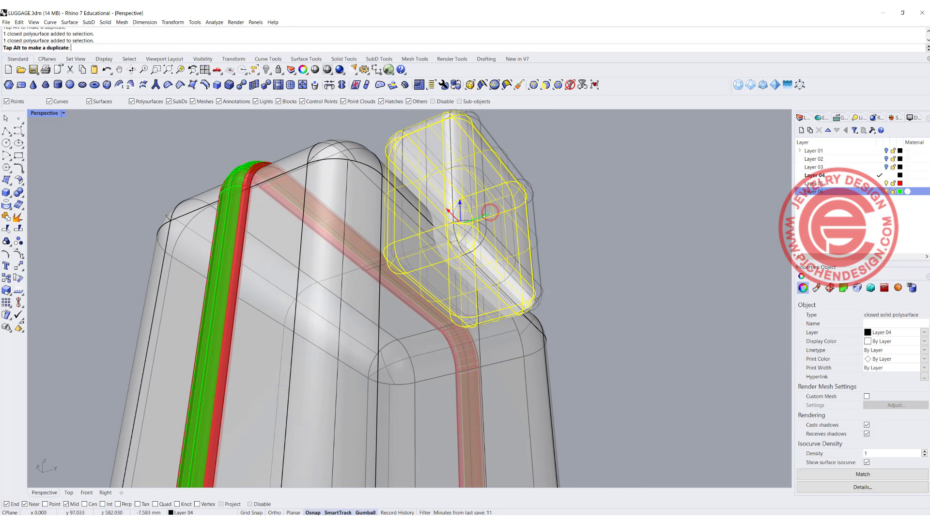
{"action": "left_click", "coordinate": [580, 225]}
{"action": "right_click_drag", "start_coordinate": [539, 254], "coordinate": [475, 274]}
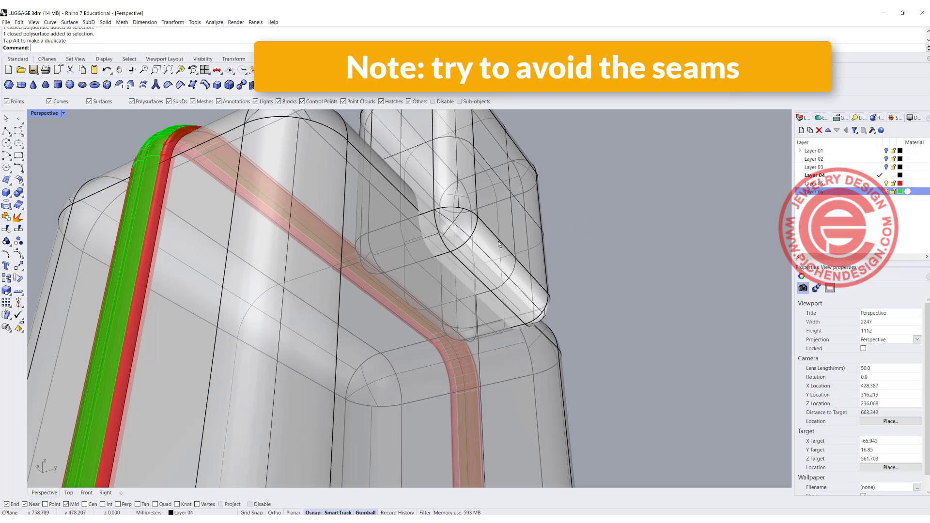
{"action": "scroll", "coordinate": [524, 176], "scroll_direction": "down", "scroll_amount": 6}
{"action": "right_click_drag", "start_coordinate": [524, 174], "coordinate": [395, 280]}
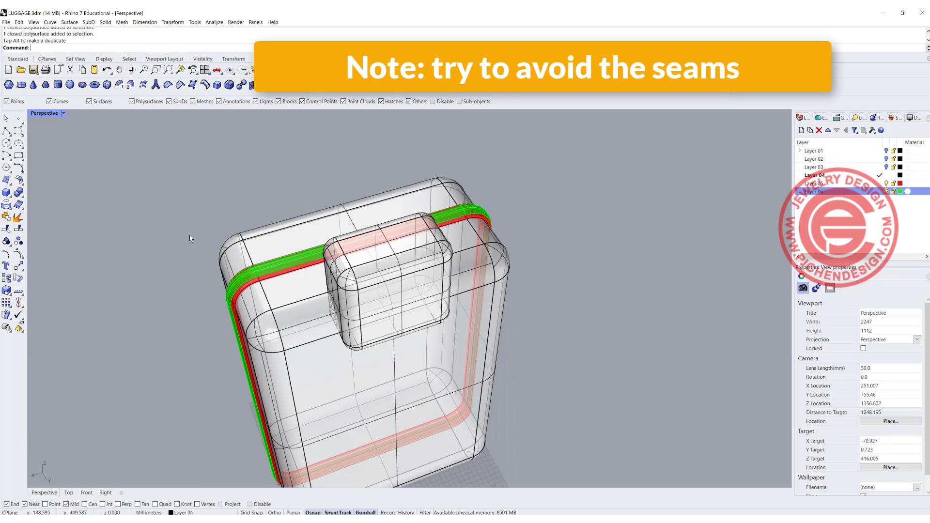
- Nudge the rounded box slightly further inward so it straddles the suitcase's top front fillet
{"action": "left_click", "coordinate": [17, 193]}
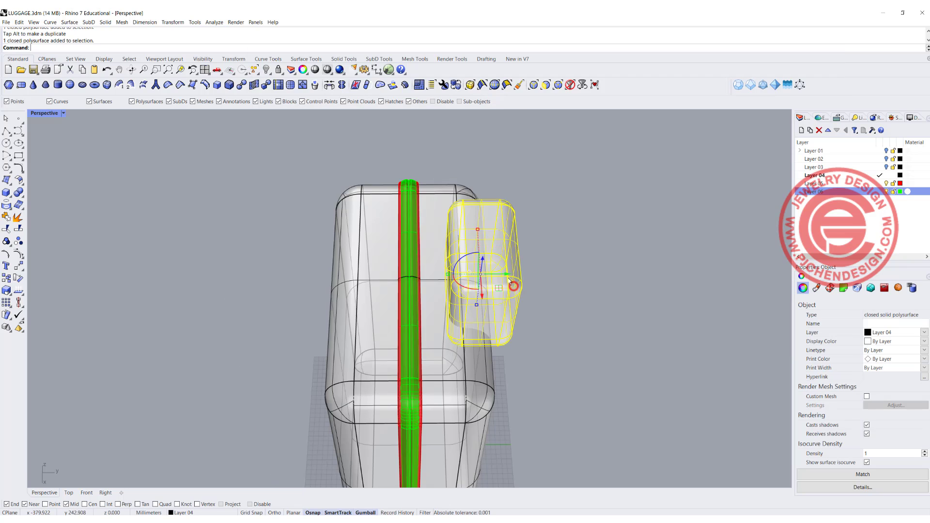
{"action": "left_click_drag", "start_coordinate": [507, 283], "coordinate": [501, 274]}
{"action": "left_click", "coordinate": [555, 287]}
{"action": "right_click_drag", "start_coordinate": [550, 335], "coordinate": [467, 230]}
{"action": "scroll", "coordinate": [454, 227], "scroll_direction": "up", "scroll_amount": 5}
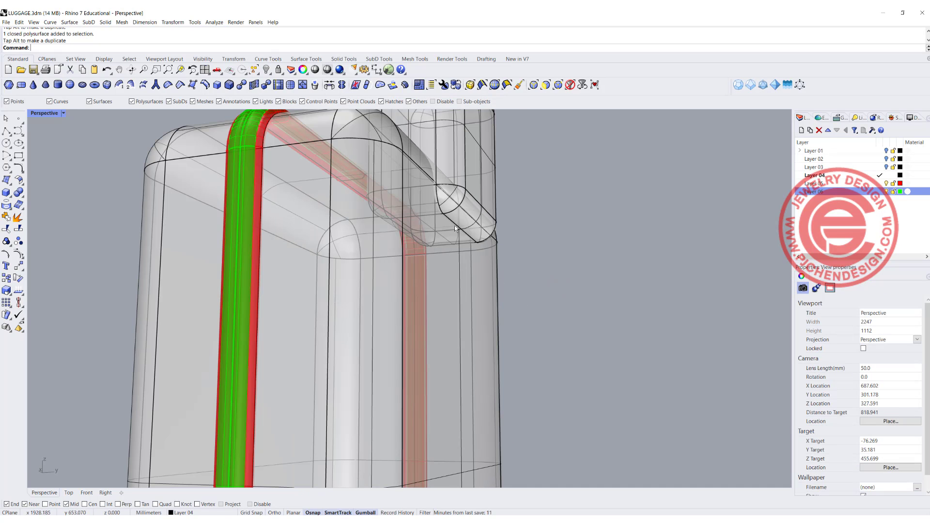
{"action": "scroll", "coordinate": [269, 226], "scroll_direction": "down", "scroll_amount": 2}
{"action": "right_click_drag", "start_coordinate": [382, 244], "coordinate": [350, 297]}
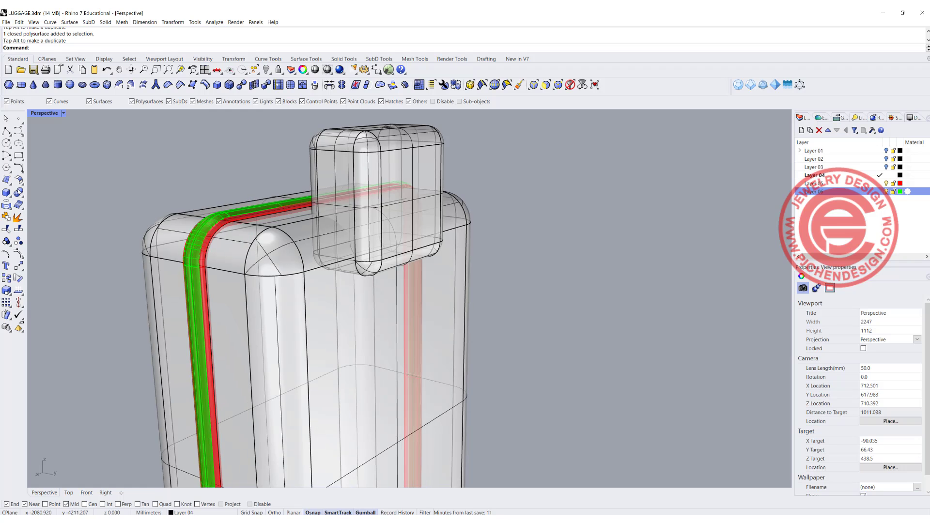
- Subtract the repositioned rounded box from the suitcase body with Boolean Difference to recut the handle recess
{"action": "left_click", "coordinate": [20, 194]}
{"action": "left_click", "coordinate": [43, 195]}
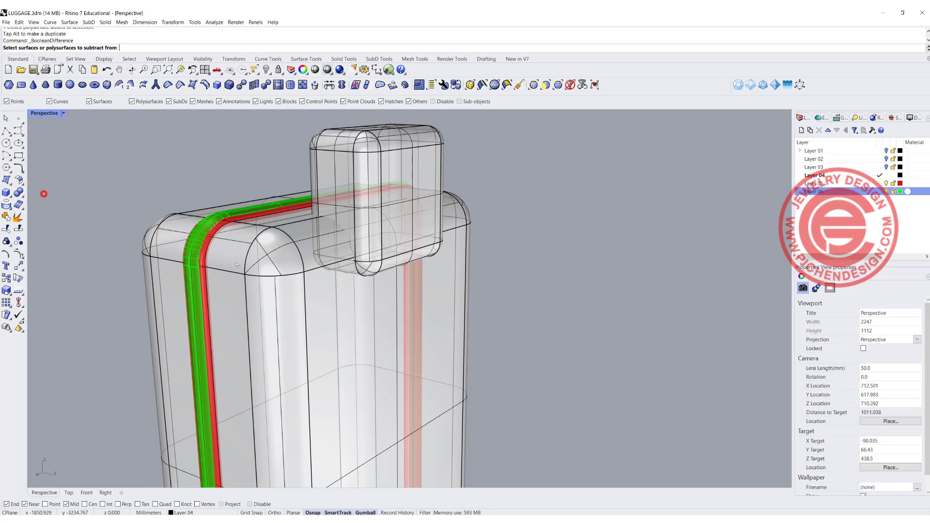
{"action": "left_click", "coordinate": [319, 325]}
{"action": "key", "text": "Return"}
{"action": "left_click", "coordinate": [442, 145]}
{"action": "key", "text": "Return"}
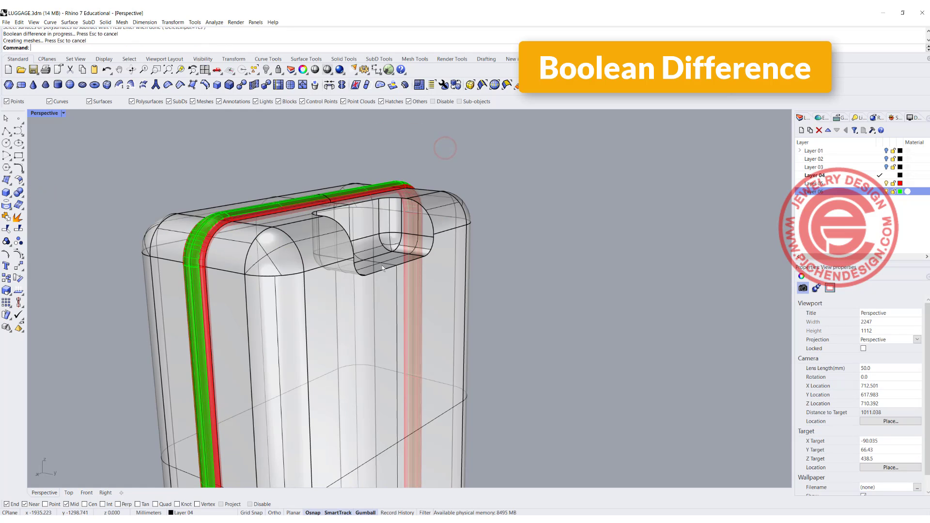
- Fillet the recut handle recess's whole rim at a 10 mm radius with Fillet Edges, selecting the rim through the ChainEdges option
{"action": "right_click_drag", "start_coordinate": [382, 267], "coordinate": [316, 324]}
{"action": "scroll", "coordinate": [322, 321], "scroll_direction": "up", "scroll_amount": 6}
{"action": "right_click_drag", "start_coordinate": [388, 309], "coordinate": [356, 300]}
{"action": "left_click", "coordinate": [17, 193]}
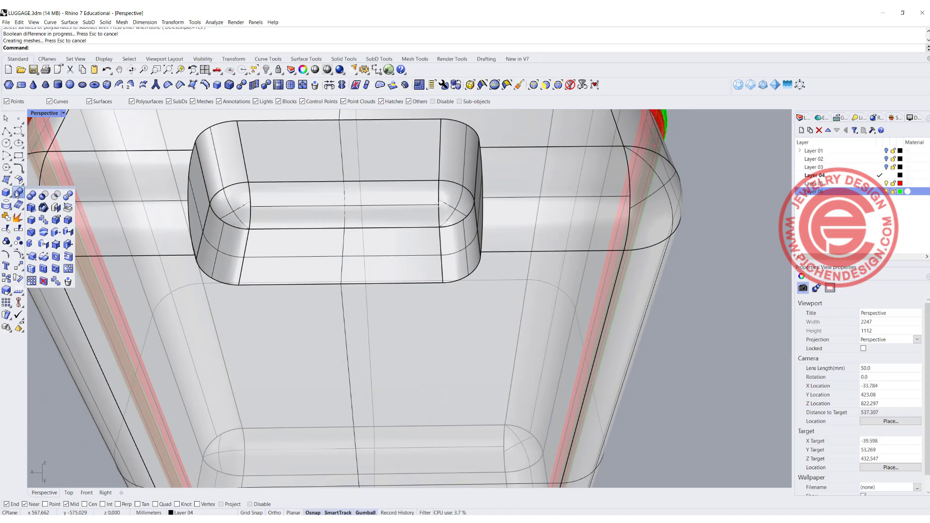
{"action": "left_click", "coordinate": [68, 220]}
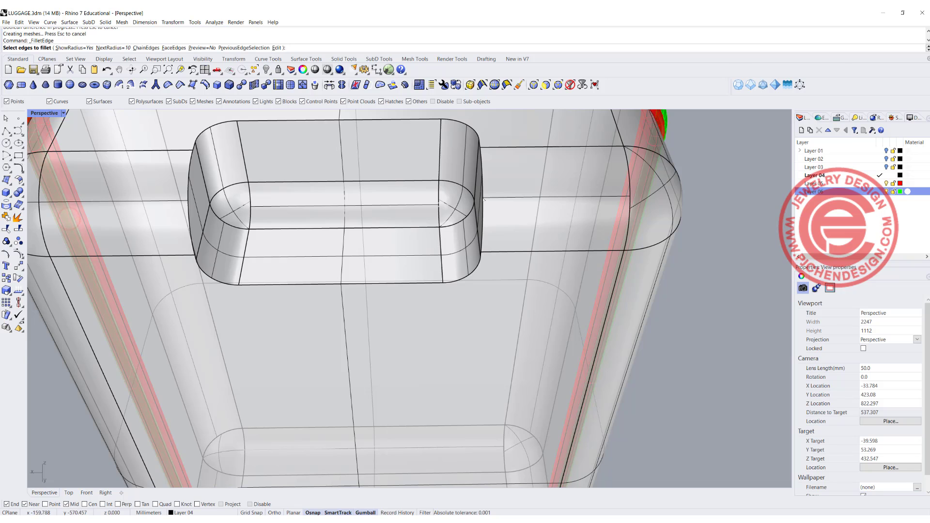
{"action": "right_click_drag", "start_coordinate": [484, 199], "coordinate": [515, 189]}
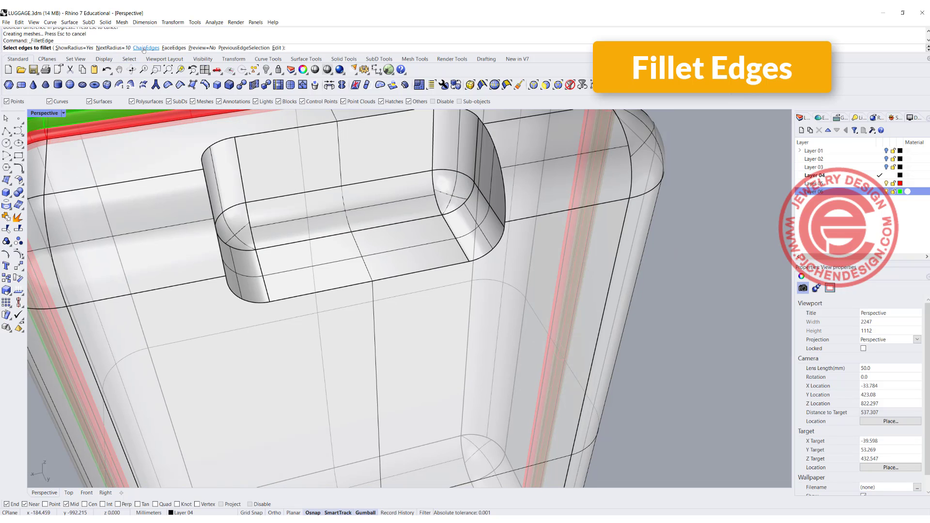
{"action": "left_click", "coordinate": [144, 48]}
{"action": "left_click", "coordinate": [500, 159]}
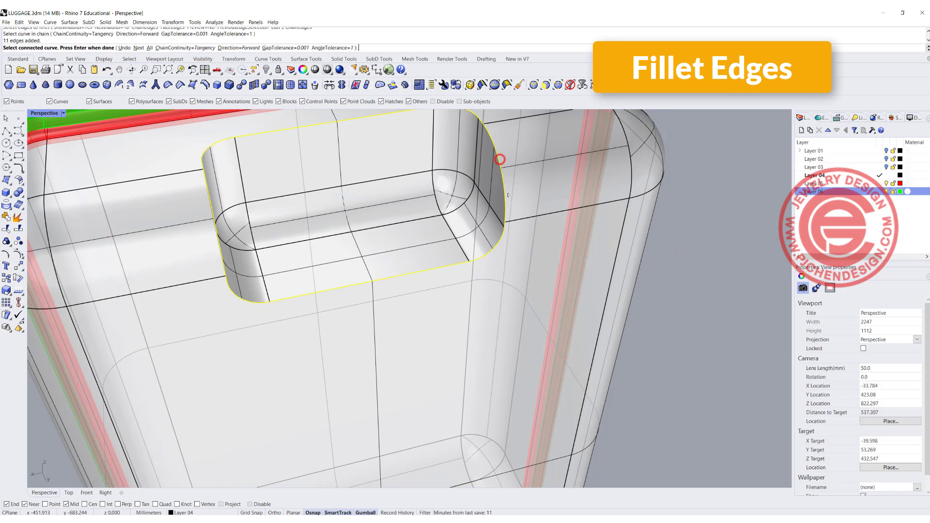
{"action": "scroll", "coordinate": [410, 267], "scroll_direction": "down", "scroll_amount": 5}
{"action": "right_click_drag", "start_coordinate": [342, 253], "coordinate": [442, 133]}
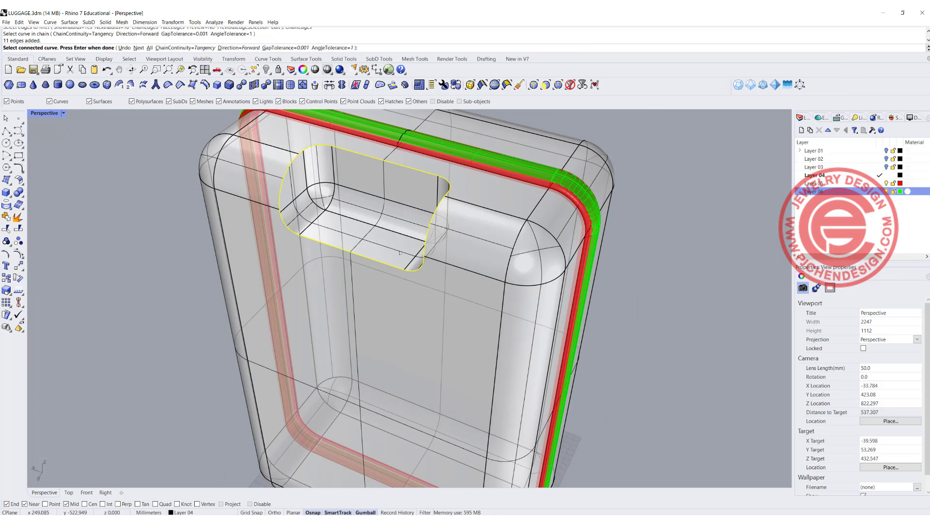
{"action": "key", "text": "Return"}
{"action": "key", "text": "Return"}
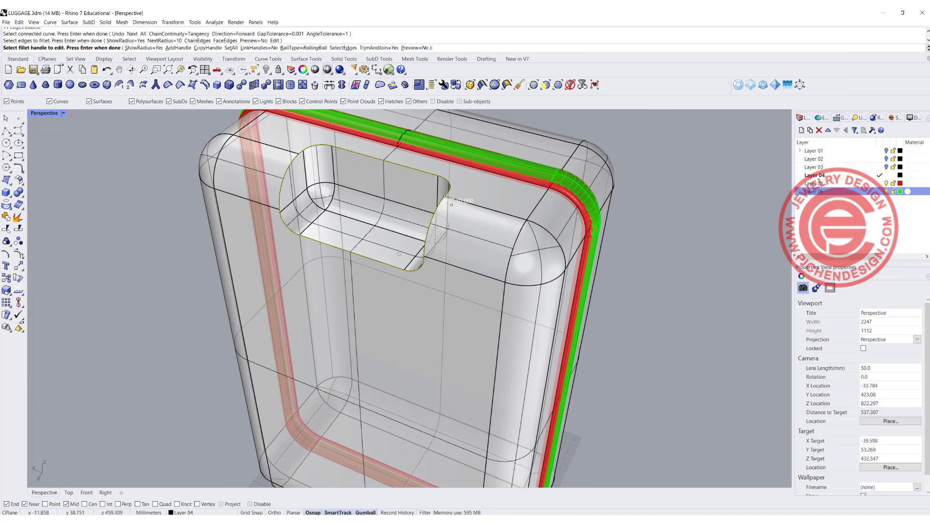
{"action": "key", "text": "Return"}
{"action": "right_click_drag", "start_coordinate": [498, 272], "coordinate": [316, 265]}
{"action": "scroll", "coordinate": [365, 262], "scroll_direction": "up", "scroll_amount": 3}
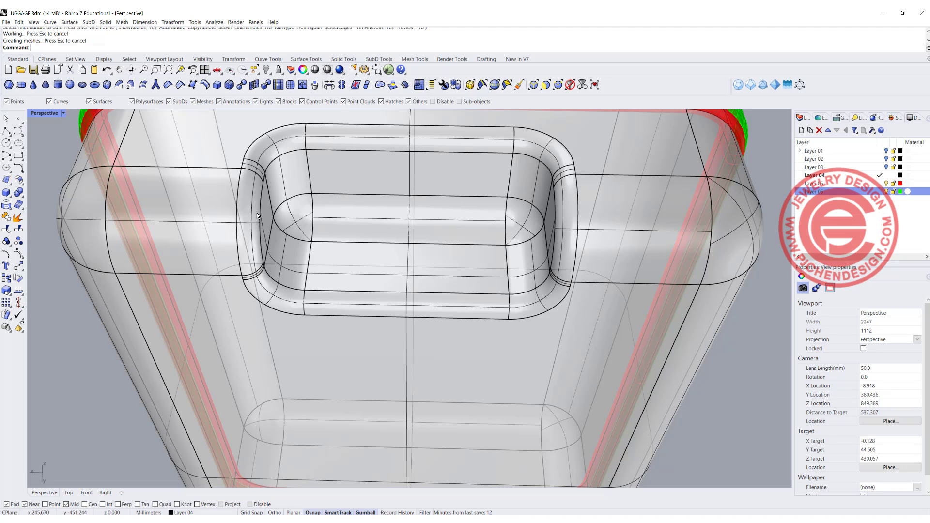
- Draw a box spanning the width of the handle recess, extending outward from the suitcase's outer face at the recess
{"action": "double_click", "coordinate": [35, 115]}
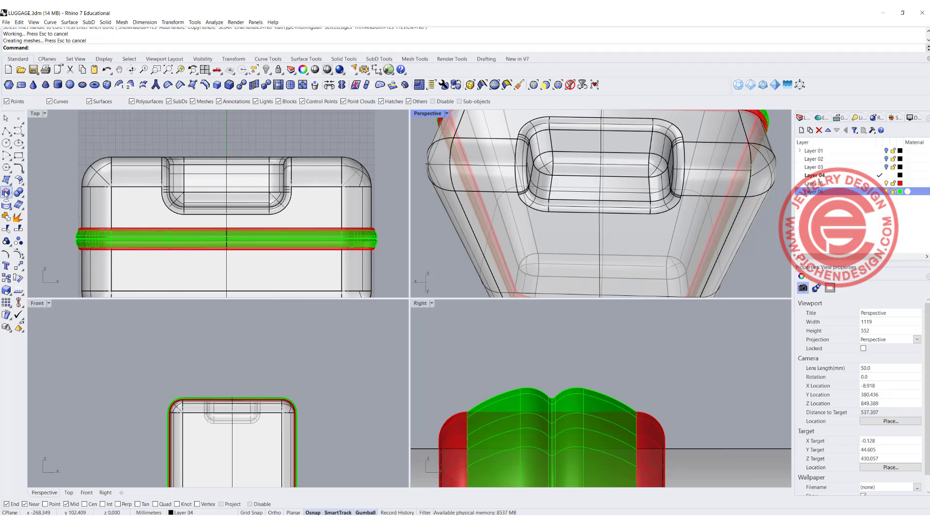
{"action": "left_click", "coordinate": [6, 193]}
{"action": "left_click", "coordinate": [162, 157]}
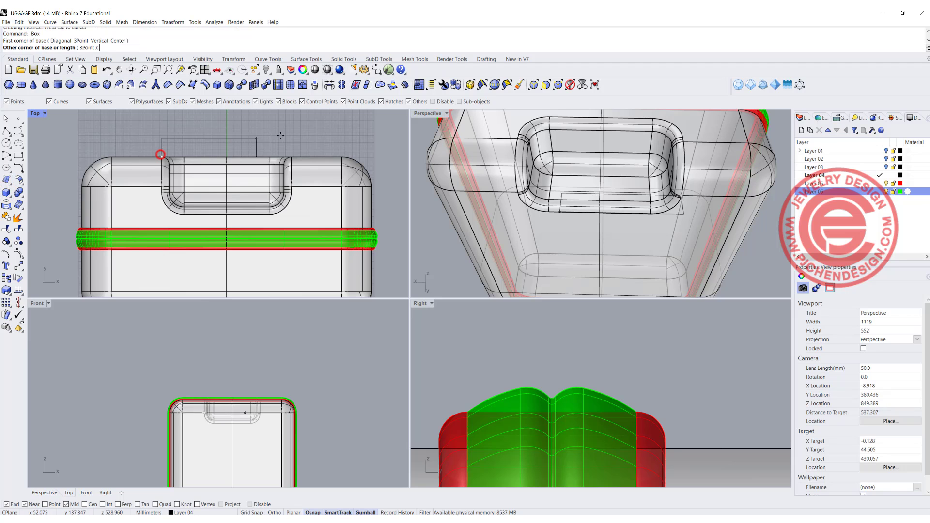
{"action": "left_click", "coordinate": [291, 157]}
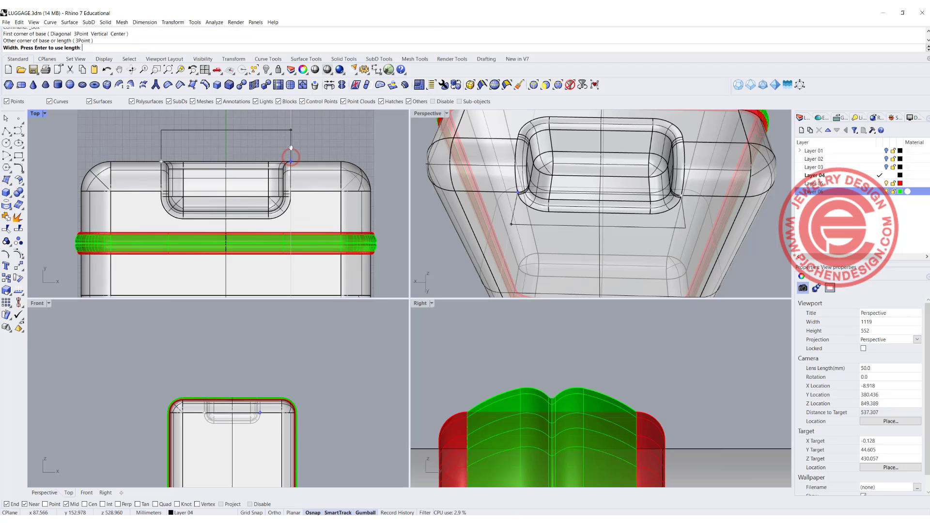
{"action": "right_click_drag", "start_coordinate": [290, 151], "coordinate": [285, 192]}
{"action": "left_click", "coordinate": [284, 146]}
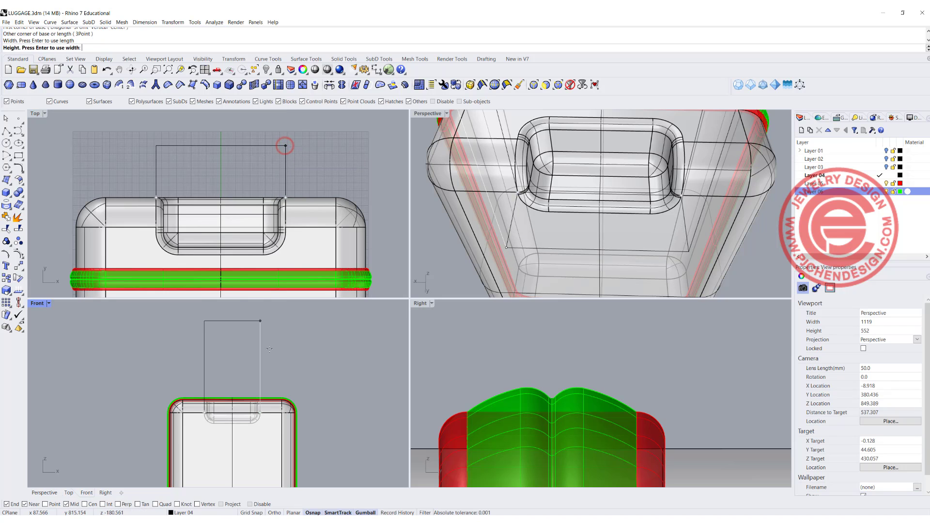
{"action": "left_click", "coordinate": [260, 378]}
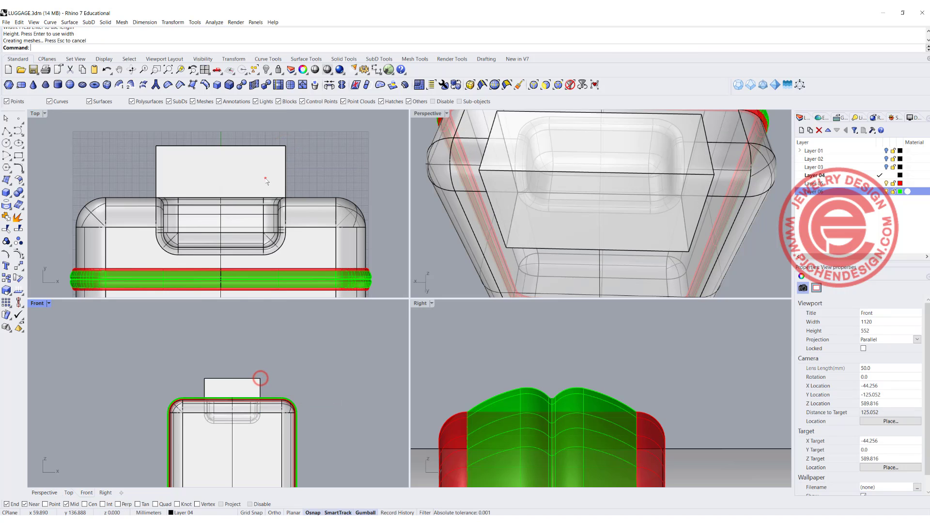
- Move the box inward over the handle recess's footprint and lower it until its top sits just above the recess floor
{"action": "left_click_drag", "start_coordinate": [220, 147], "coordinate": [221, 202]}
{"action": "scroll", "coordinate": [605, 180], "scroll_direction": "down", "scroll_amount": 6}
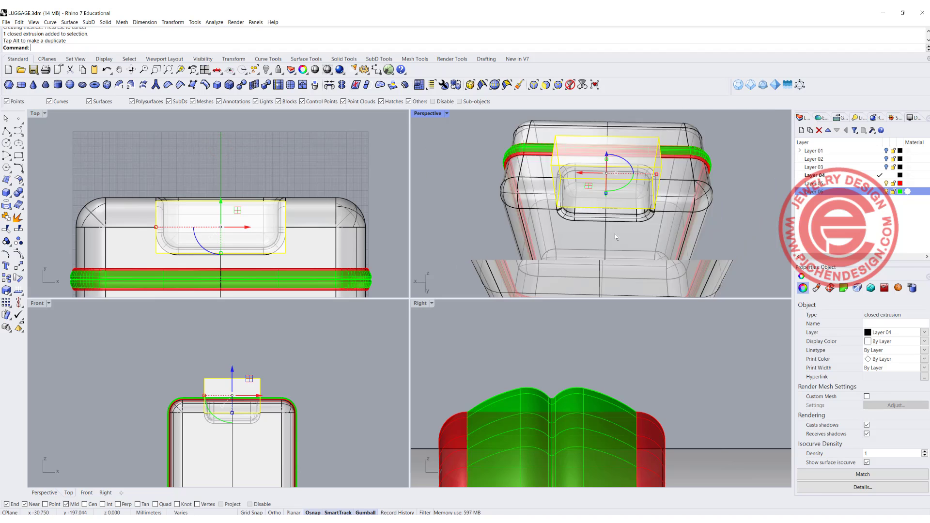
{"action": "left_click_drag", "start_coordinate": [604, 148], "coordinate": [589, 201]}
{"action": "scroll", "coordinate": [267, 217], "scroll_direction": "up", "scroll_amount": 3}
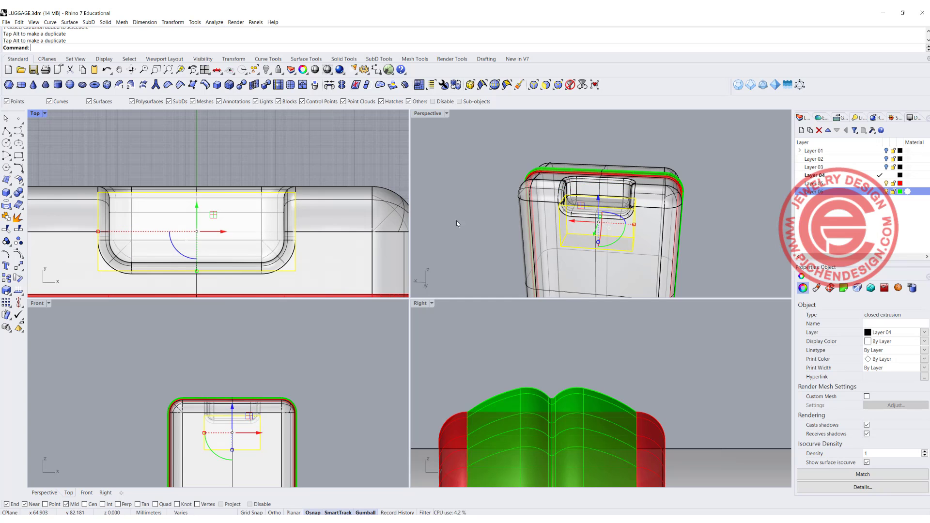
{"action": "scroll", "coordinate": [549, 206], "scroll_direction": "up", "scroll_amount": 5}
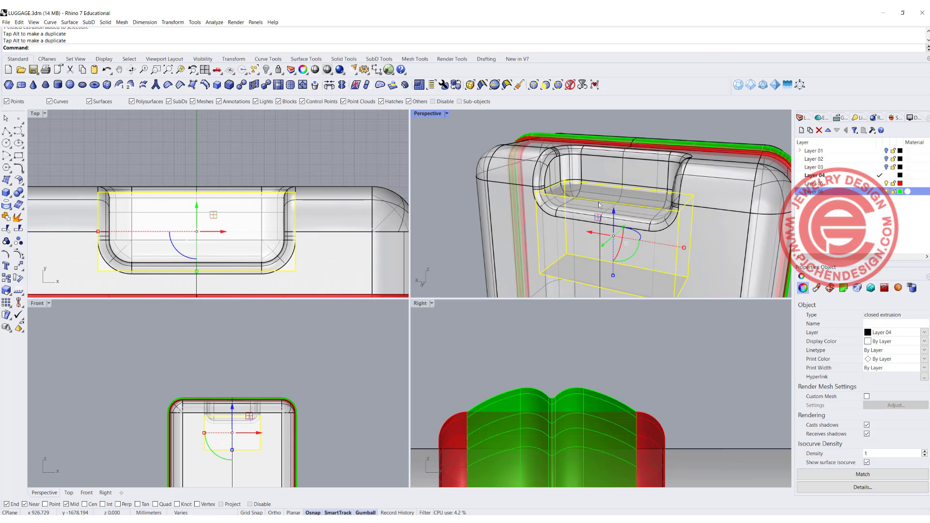
{"action": "left_click", "coordinate": [723, 195]}
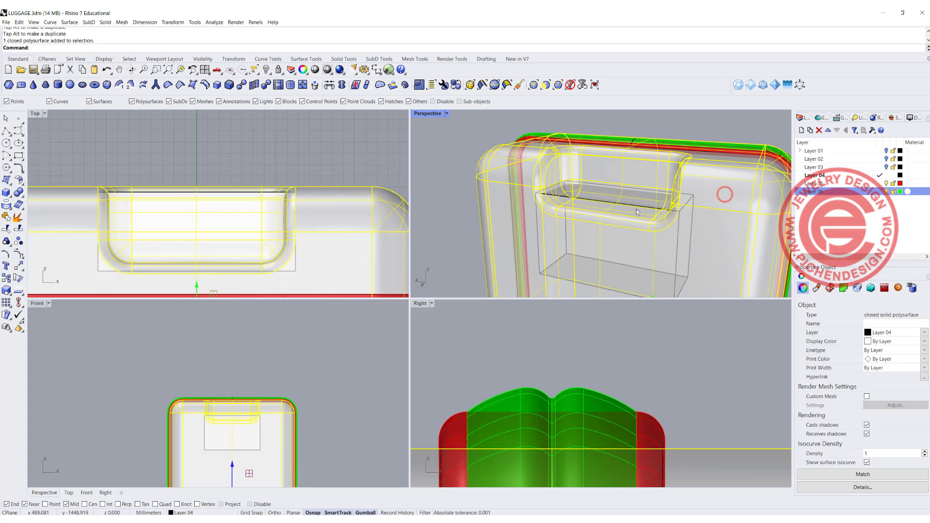
{"action": "left_click", "coordinate": [447, 148]}
{"action": "right_click_drag", "start_coordinate": [586, 216], "coordinate": [586, 222]}
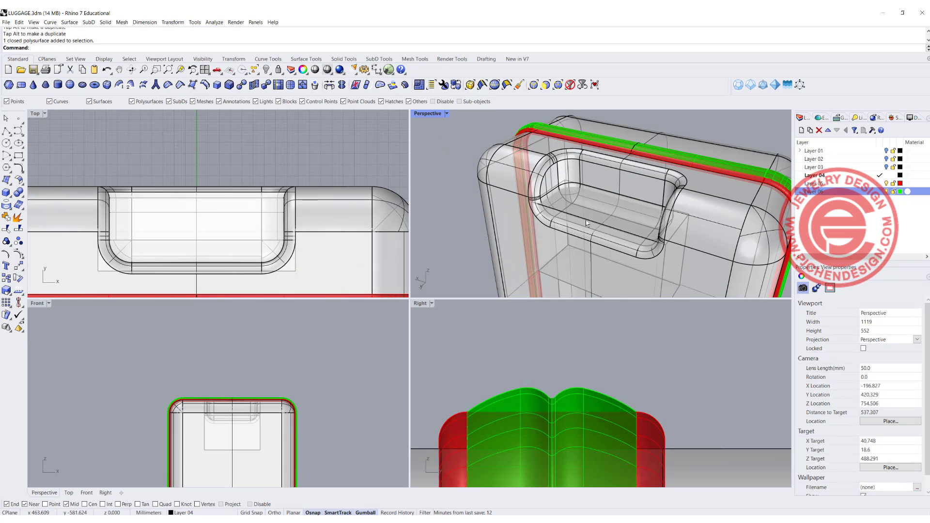
- Fillet the box's top outer edge, its two top side edges and its two vertical corner edges with Fillet Edges at a 5 mm radius
{"action": "left_click", "coordinate": [590, 222]}
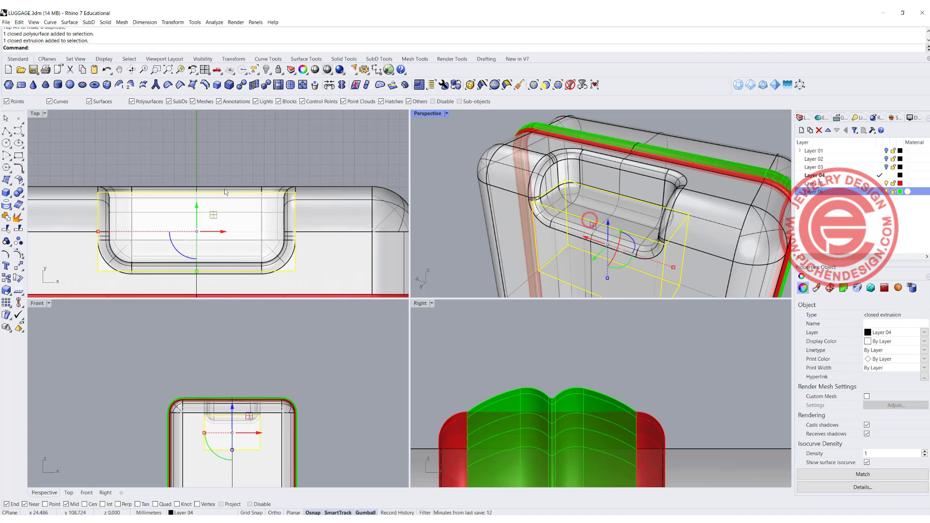
{"action": "left_click", "coordinate": [22, 192]}
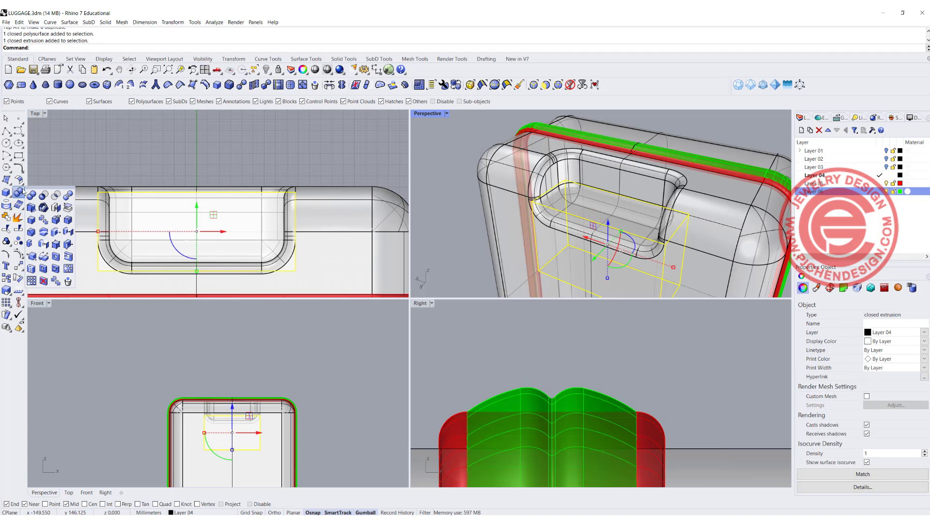
{"action": "left_click", "coordinate": [68, 218]}
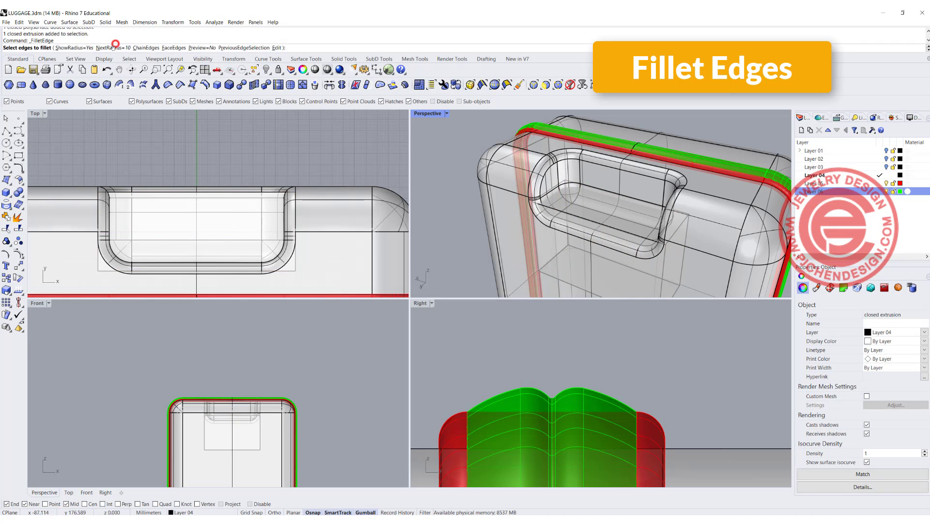
{"action": "left_click", "coordinate": [111, 48]}
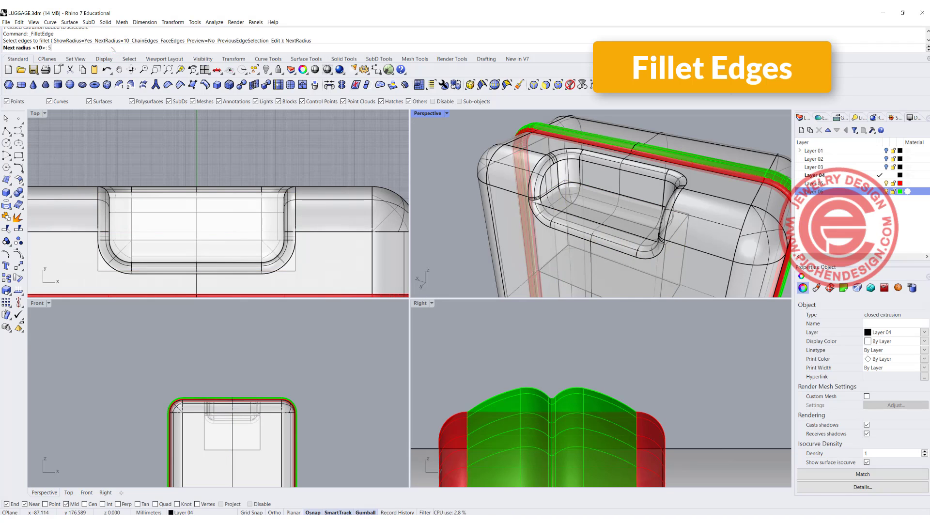
{"action": "type", "text": "5"}
{"action": "key", "text": "Return"}
{"action": "scroll", "coordinate": [551, 196], "scroll_direction": "up", "scroll_amount": 2}
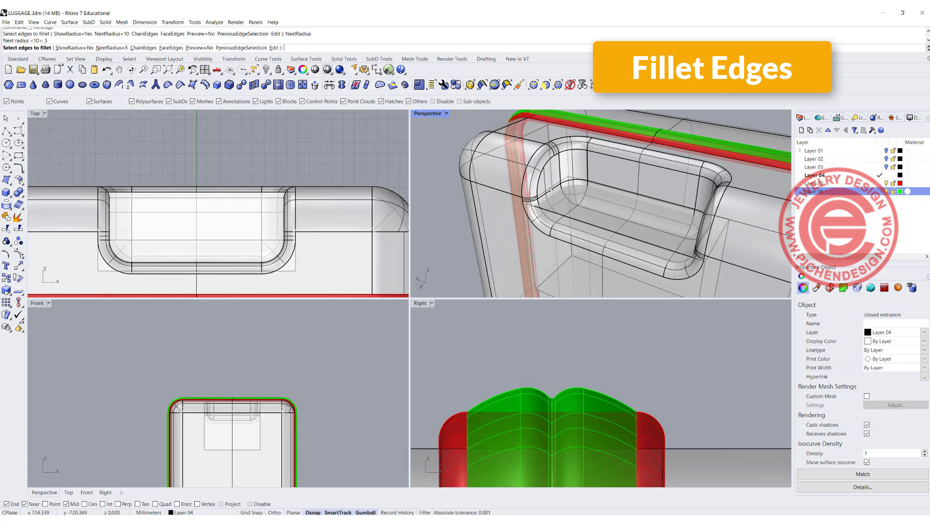
{"action": "left_click", "coordinate": [544, 191]}
{"action": "left_click", "coordinate": [556, 213]}
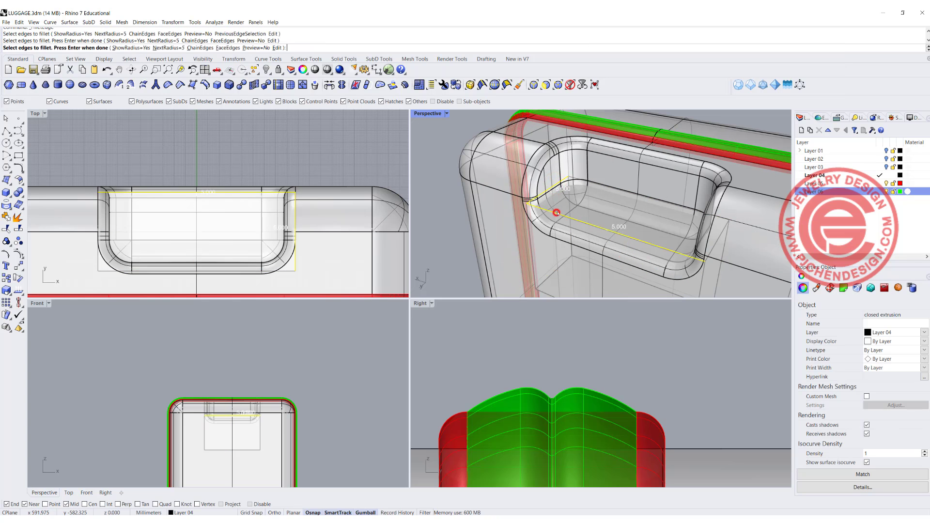
{"action": "left_click", "coordinate": [712, 248]}
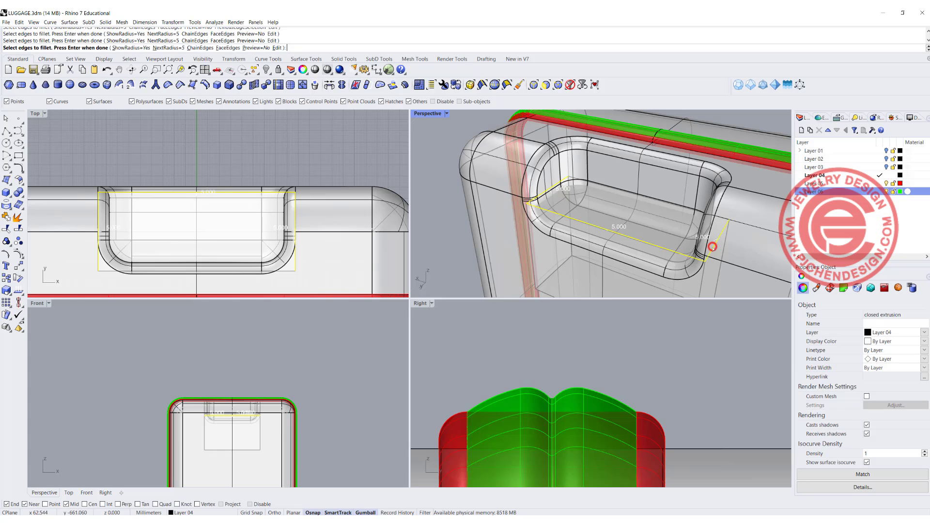
{"action": "left_click", "coordinate": [705, 271]}
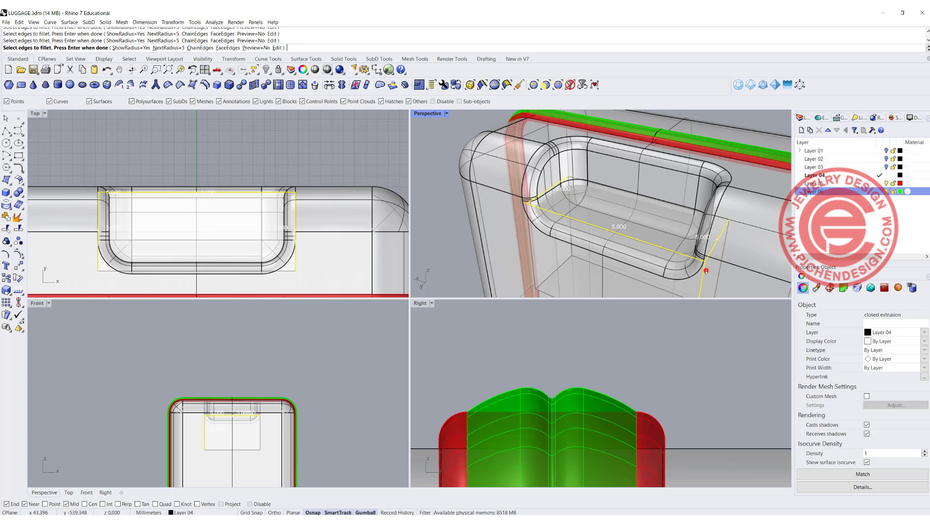
{"action": "left_click", "coordinate": [531, 242]}
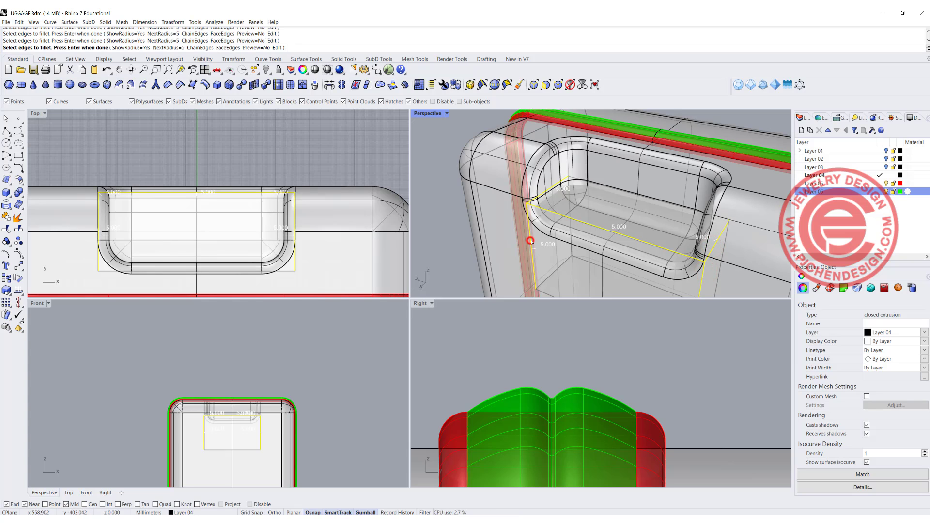
{"action": "scroll", "coordinate": [569, 245], "scroll_direction": "down", "scroll_amount": 2}
{"action": "key", "text": "Return"}
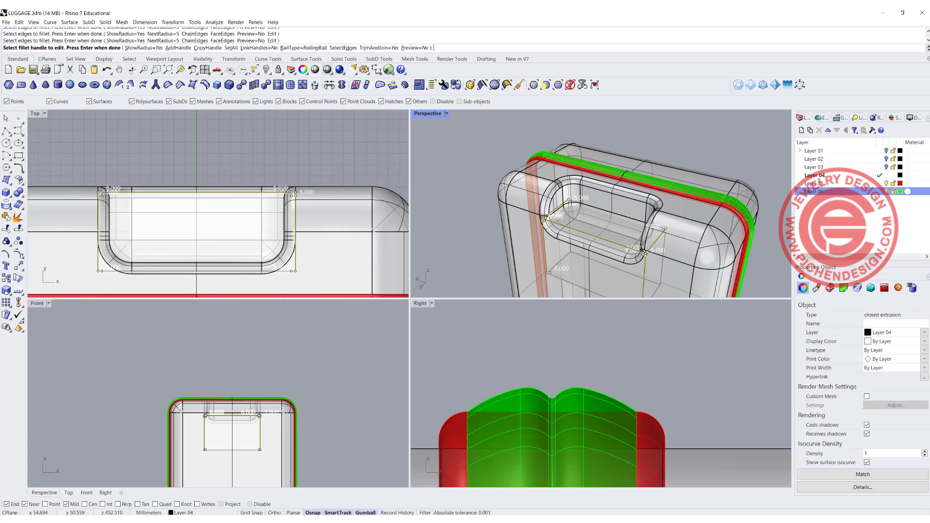
{"action": "key", "text": "Return"}
- Nudge the filleted box slightly outward, away from the centre band, to adjust its fit in the handle recess
{"action": "scroll", "coordinate": [581, 242], "scroll_direction": "up", "scroll_amount": 5}
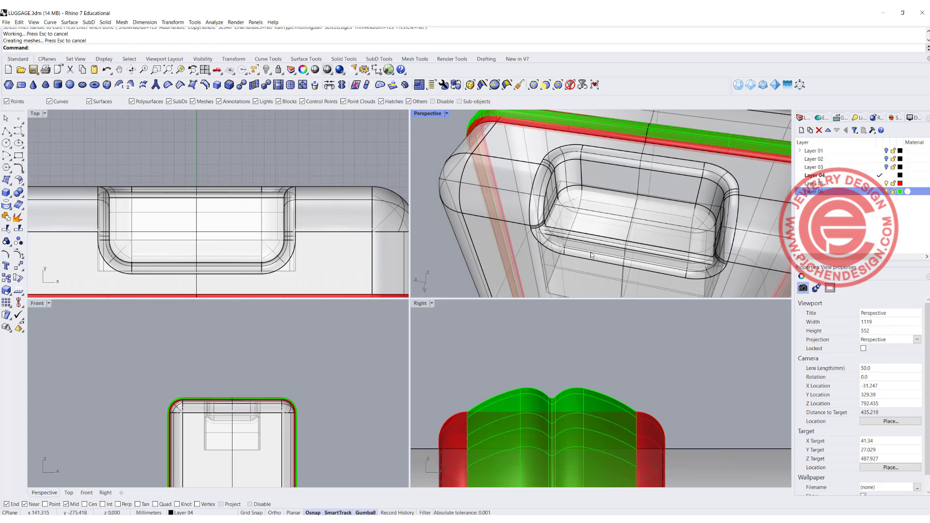
{"action": "right_click_drag", "start_coordinate": [582, 235], "coordinate": [542, 221]}
{"action": "left_click", "coordinate": [558, 212]}
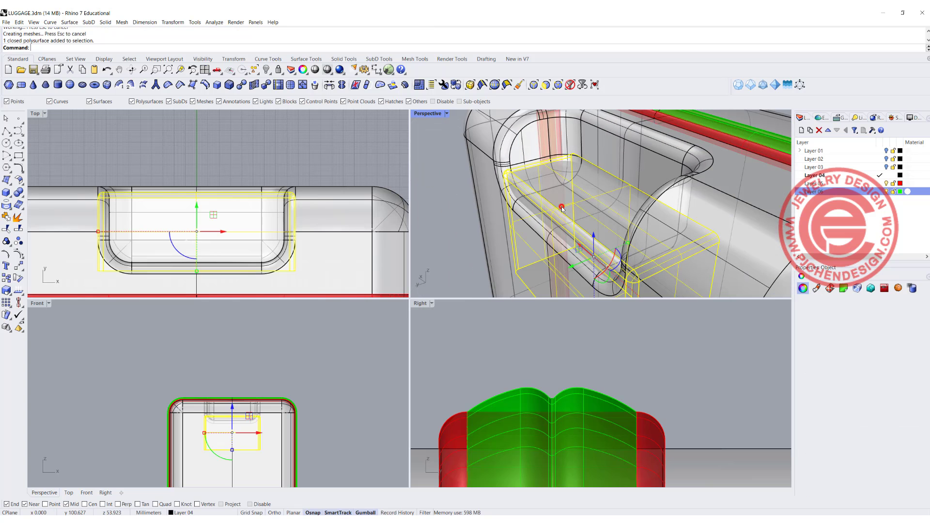
{"action": "left_click_drag", "start_coordinate": [570, 266], "coordinate": [570, 267]}
{"action": "key", "text": "Escape"}
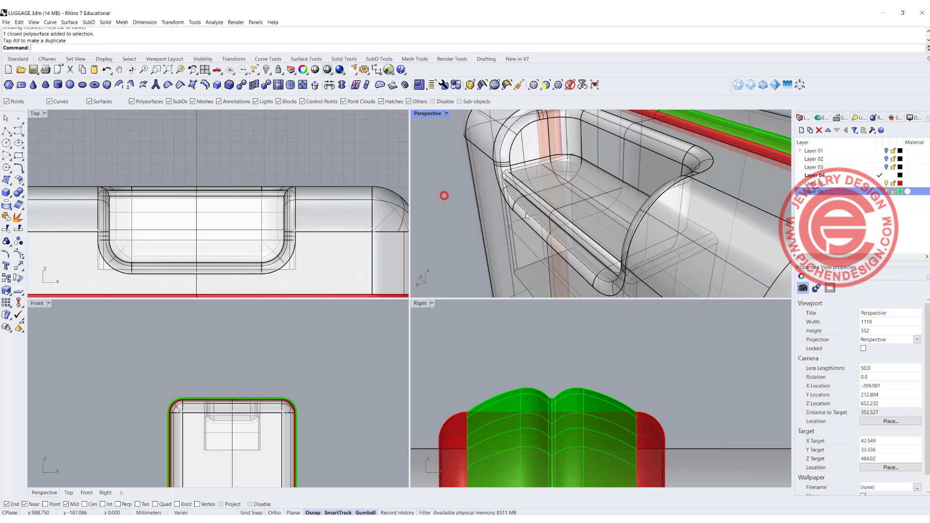
{"action": "right_click_drag", "start_coordinate": [525, 213], "coordinate": [624, 233]}
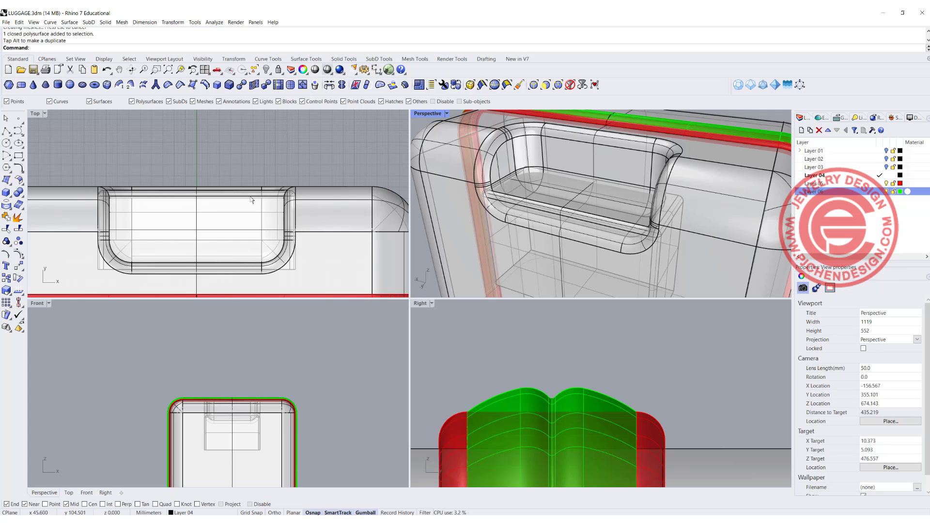
- Set the display color of the filleted box in the handle recess to Blue
{"action": "left_click", "coordinate": [534, 203]}
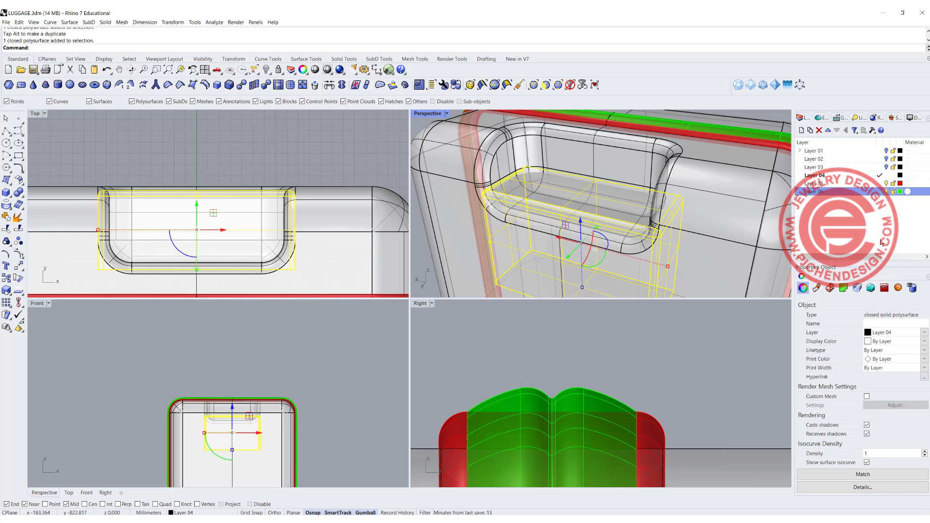
{"action": "left_click", "coordinate": [922, 341]}
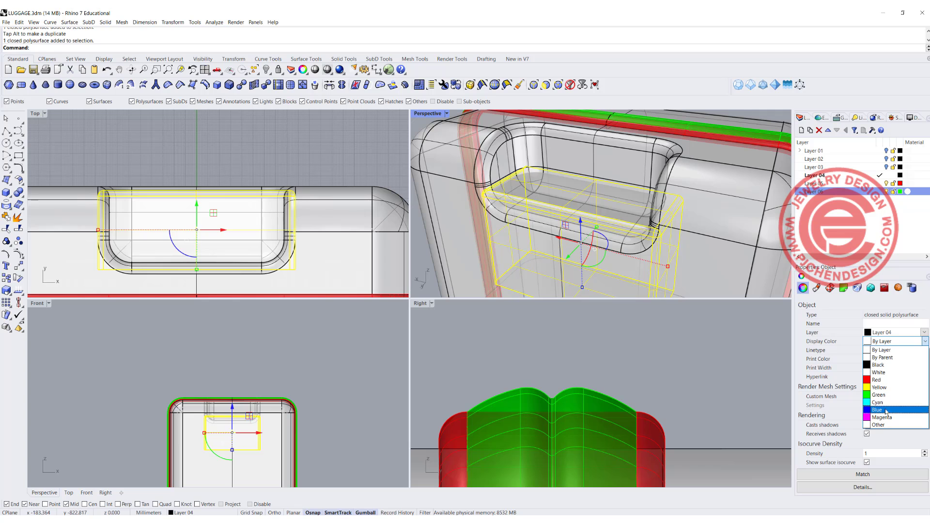
{"action": "left_click", "coordinate": [887, 410]}
{"action": "left_click", "coordinate": [365, 141]}
{"action": "right_click_drag", "start_coordinate": [530, 190], "coordinate": [541, 224]}
{"action": "scroll", "coordinate": [240, 155], "scroll_direction": "down", "scroll_amount": 5}
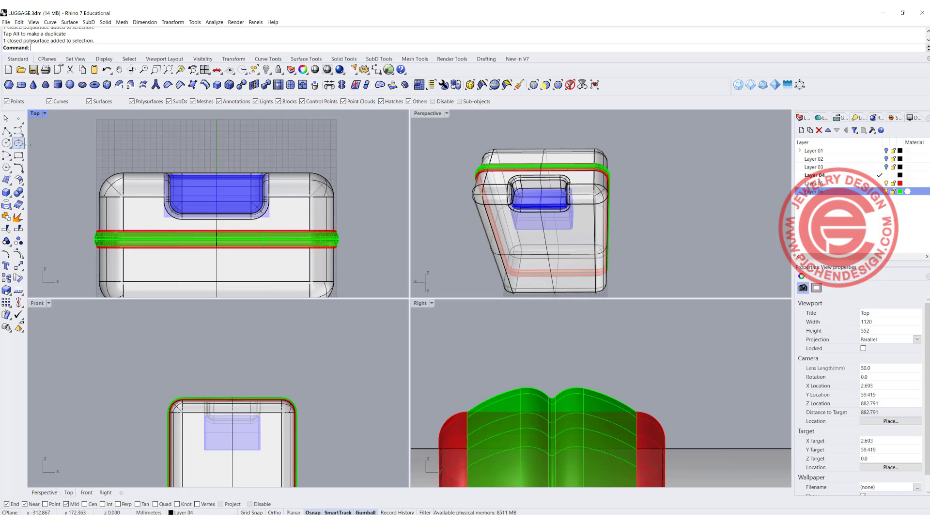
- Draw a second, long box about 40 mm tall outside the suitcase, in line with the handle recess and slightly wider than it
{"action": "scroll", "coordinate": [220, 182], "scroll_direction": "up", "scroll_amount": 4}
{"action": "left_click", "coordinate": [230, 173]}
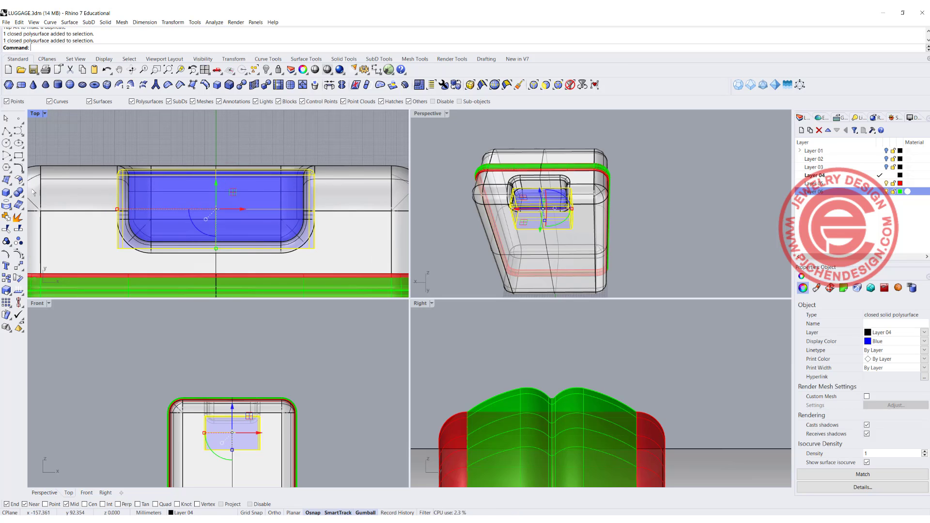
{"action": "left_click", "coordinate": [10, 196]}
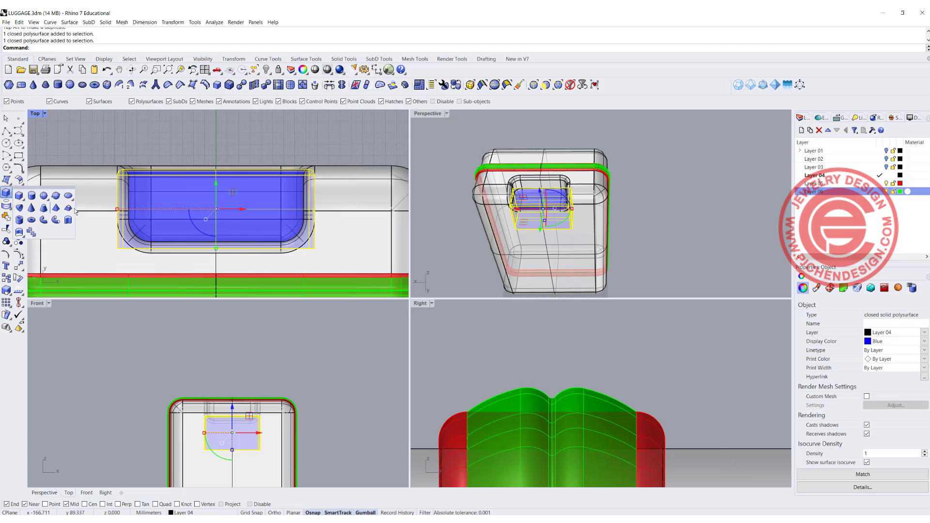
{"action": "left_click", "coordinate": [125, 156]}
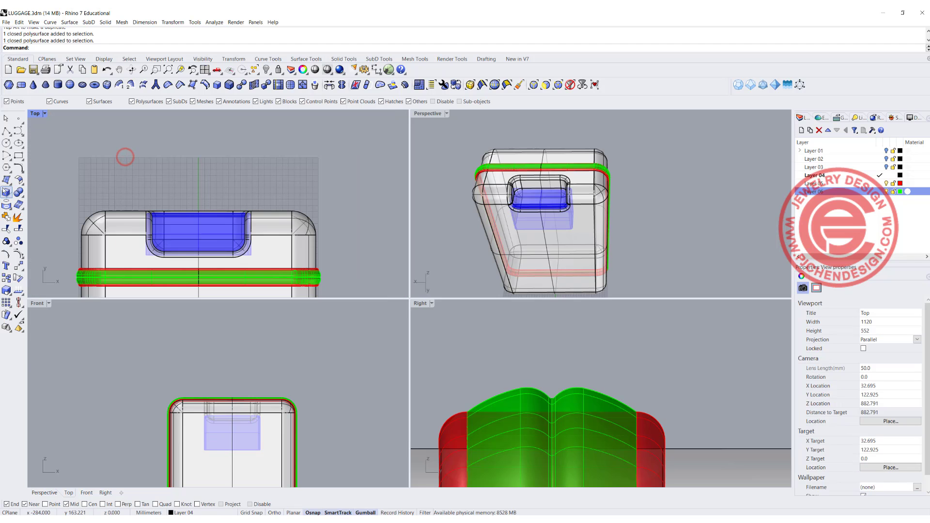
{"action": "left_click", "coordinate": [5, 188]}
{"action": "left_click", "coordinate": [141, 156]}
{"action": "left_click", "coordinate": [250, 180]}
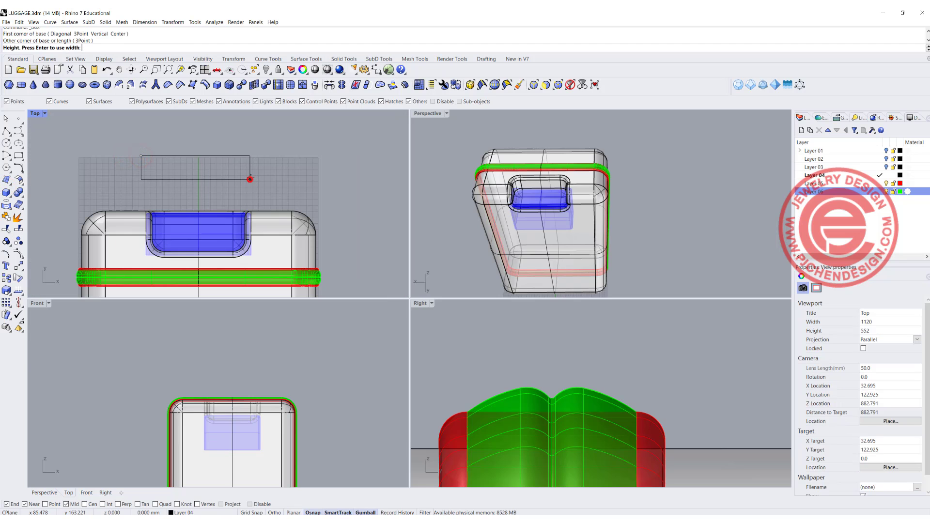
{"action": "right_click_drag", "start_coordinate": [264, 466], "coordinate": [274, 361]}
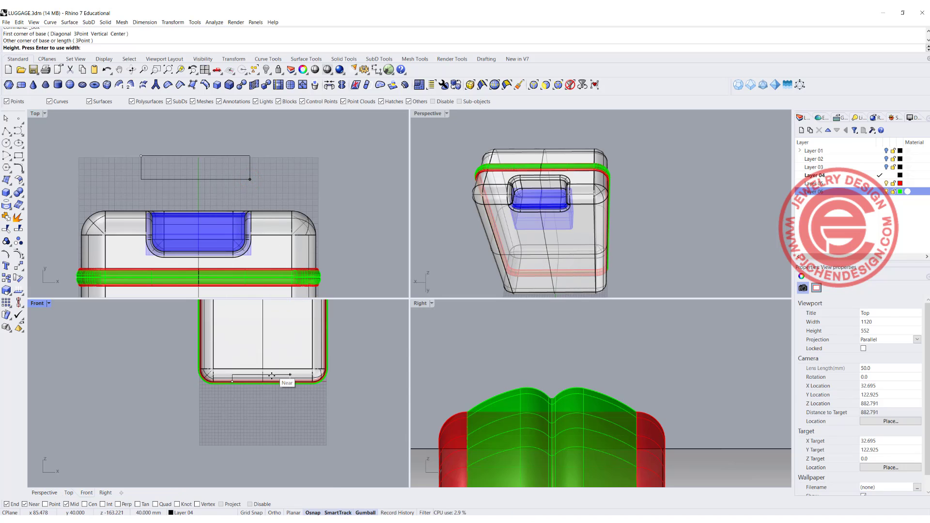
{"action": "left_click", "coordinate": [277, 367]}
- Raise the new long box vertically from the suitcase's base until it is above the suitcase's top
{"action": "left_click", "coordinate": [235, 165]}
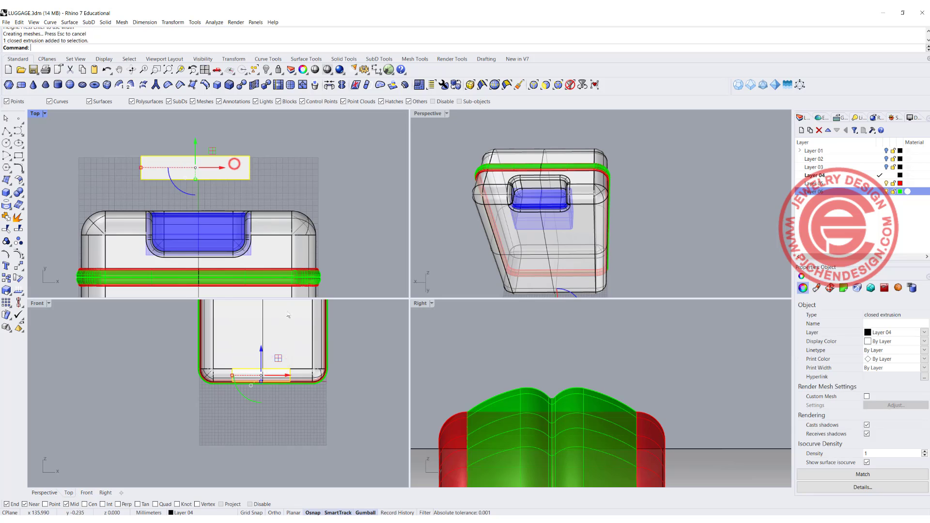
{"action": "scroll", "coordinate": [281, 286], "scroll_direction": "down", "scroll_amount": 6}
{"action": "right_click_drag", "start_coordinate": [282, 337], "coordinate": [249, 415]}
{"action": "left_click_drag", "start_coordinate": [228, 428], "coordinate": [229, 322]}
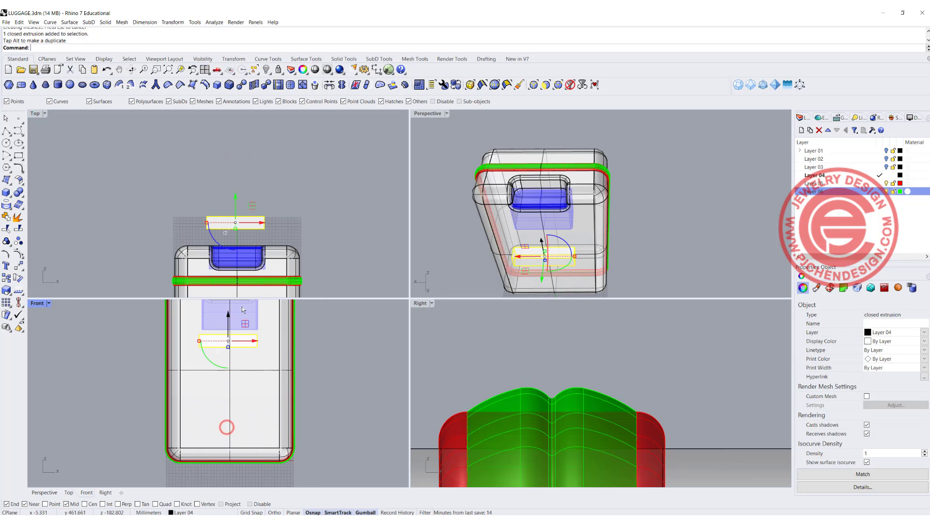
{"action": "scroll", "coordinate": [234, 422], "scroll_direction": "down", "scroll_amount": 4}
{"action": "left_click_drag", "start_coordinate": [236, 412], "coordinate": [238, 360]}
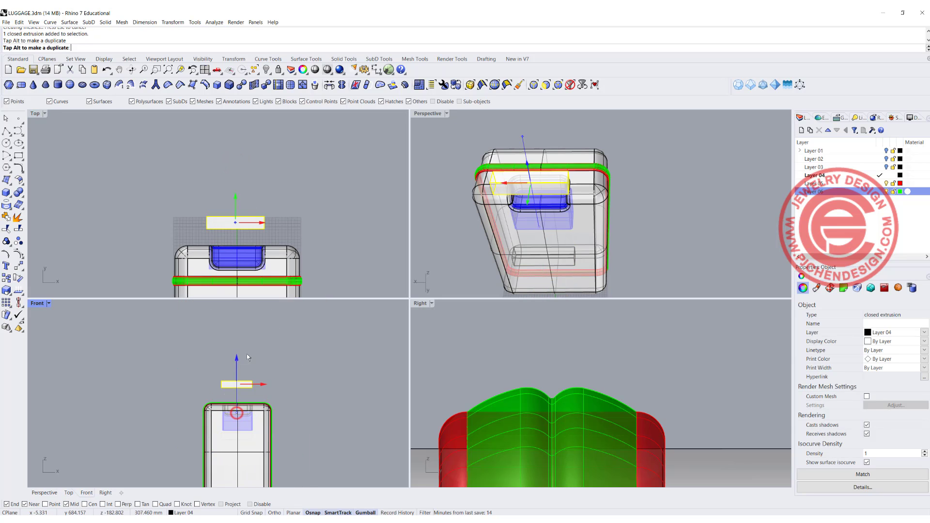
- Start an edge fillet with a 5 mm radius on the upper outer long edge of the raised box
{"action": "left_click", "coordinate": [298, 182]}
{"action": "scroll", "coordinate": [223, 218], "scroll_direction": "up", "scroll_amount": 10}
{"action": "right_click_drag", "start_coordinate": [202, 170], "coordinate": [153, 146]}
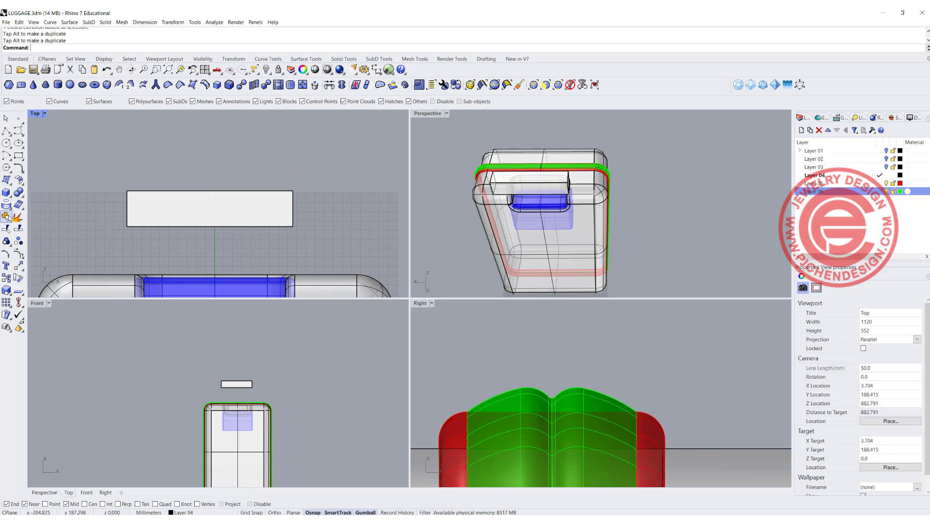
{"action": "left_click", "coordinate": [19, 194]}
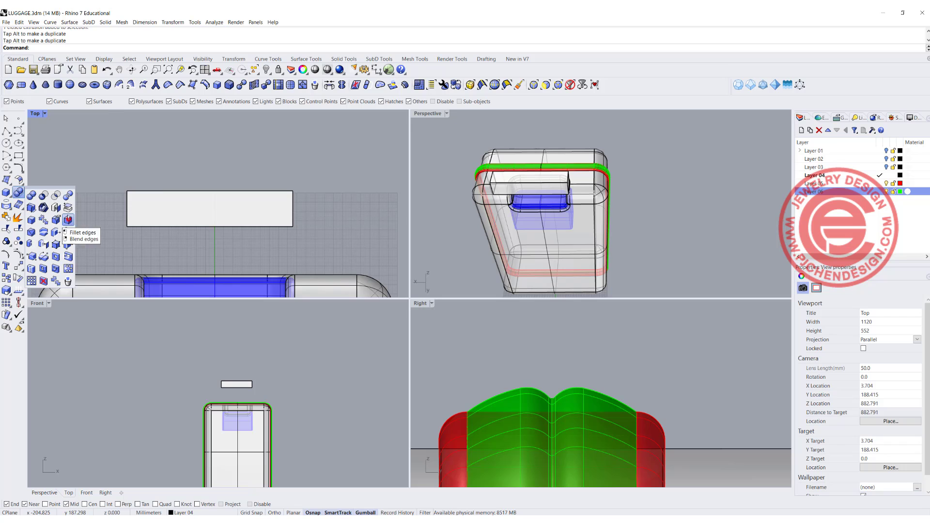
{"action": "left_click", "coordinate": [68, 221]}
{"action": "left_click", "coordinate": [110, 49]}
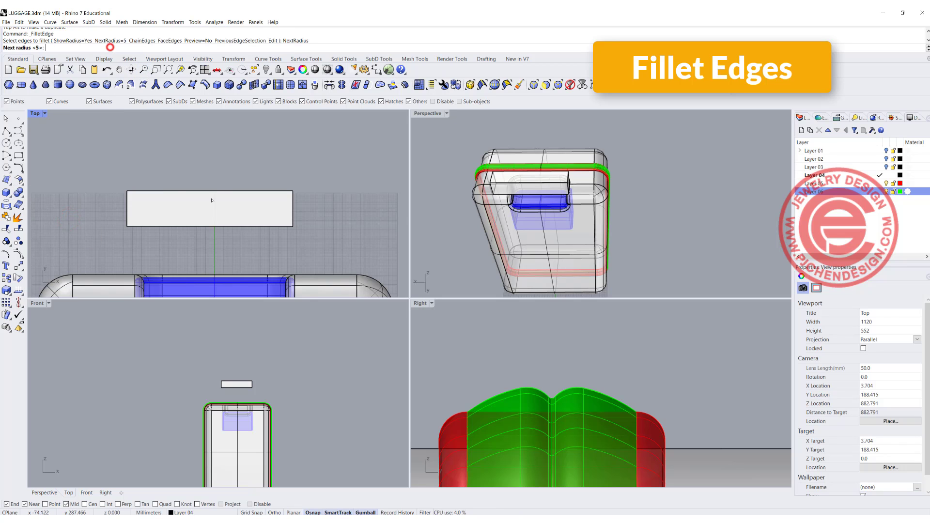
{"action": "right_click_drag", "start_coordinate": [611, 189], "coordinate": [530, 142]}
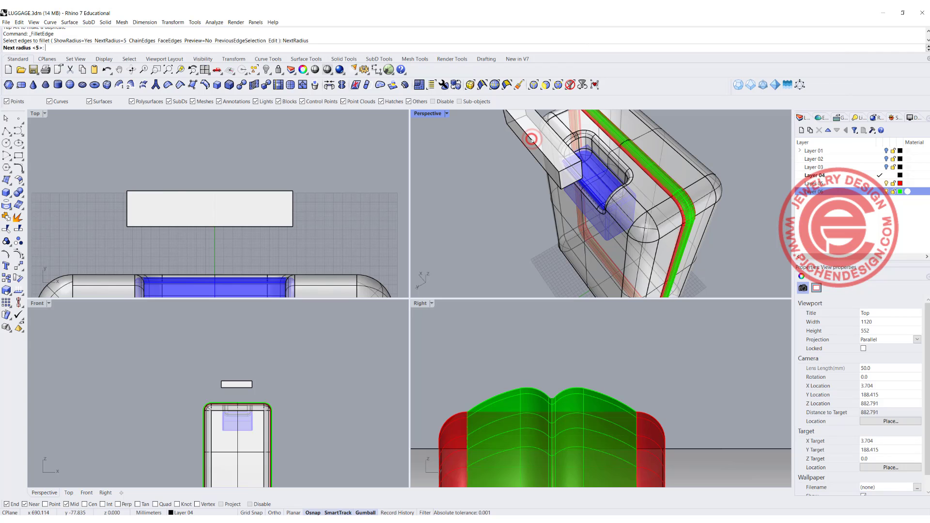
{"action": "key", "text": "Return"}
{"action": "left_click", "coordinate": [532, 139]}
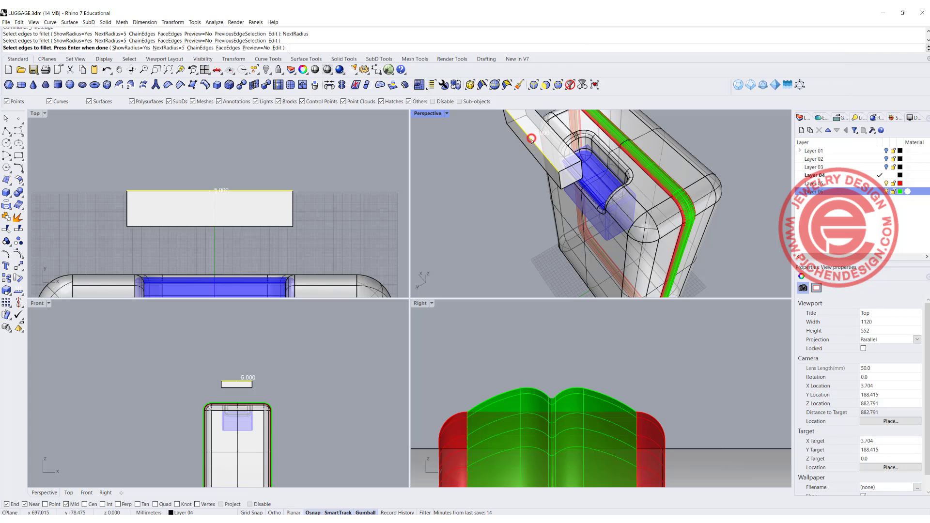
{"action": "right_click", "coordinate": [468, 151]}
{"action": "right_click_drag", "start_coordinate": [468, 152], "coordinate": [467, 213]}
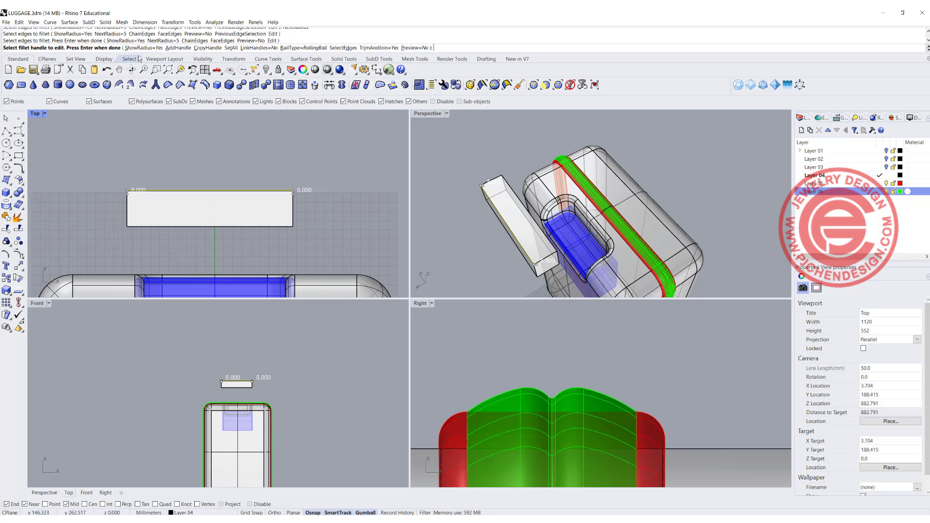
- Add a 5 mm fillet handle near the middle of the box's selected long edge
{"action": "left_click", "coordinate": [172, 48]}
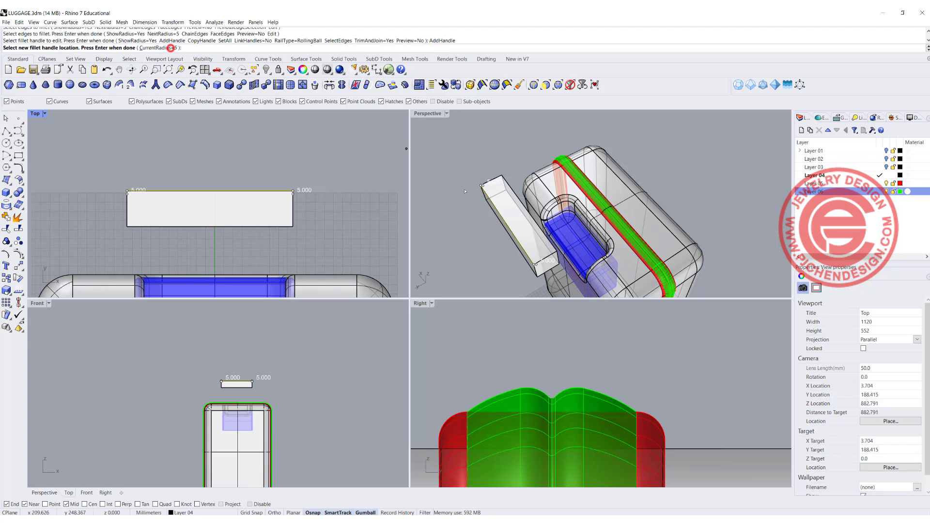
{"action": "left_click", "coordinate": [507, 224]}
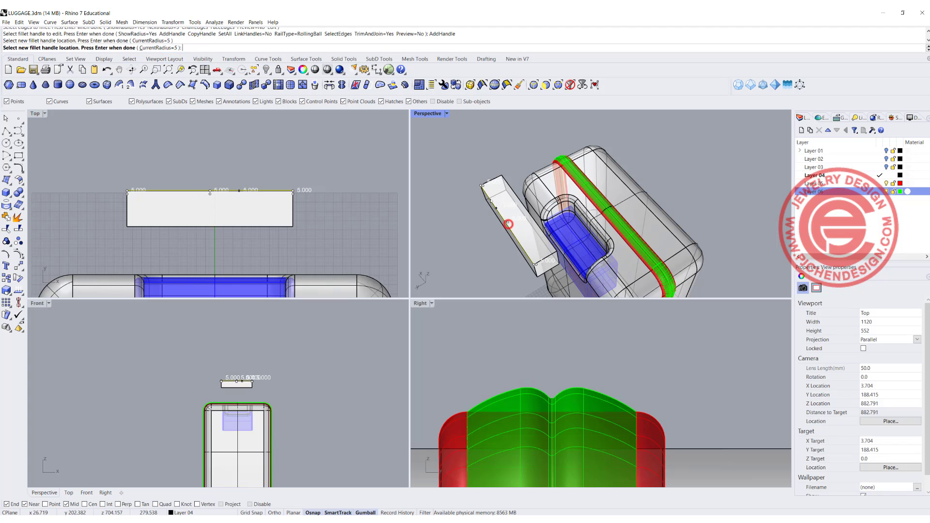
{"action": "right_click_drag", "start_coordinate": [506, 213], "coordinate": [487, 185]}
{"action": "key", "text": "Return"}
{"action": "scroll", "coordinate": [487, 184], "scroll_direction": "up", "scroll_amount": 3}
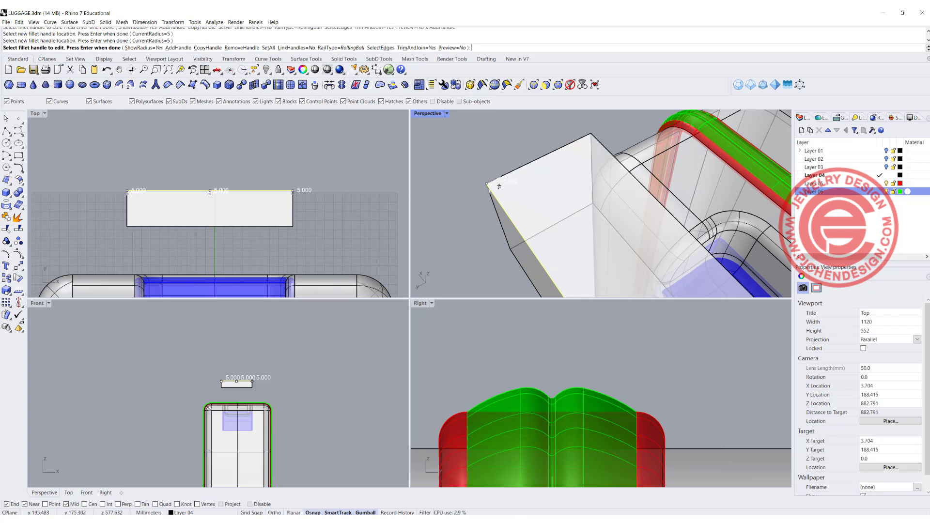
- Set the fillet handles at both ends of the edge to a 15 mm radius and complete the variable-radius fillet
{"action": "left_click", "coordinate": [498, 186]}
{"action": "type", "text": "15"}
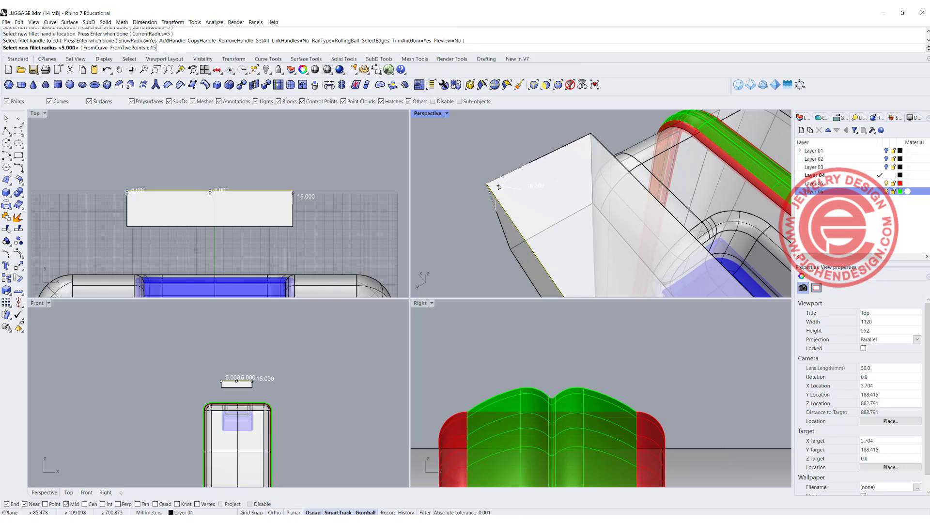
{"action": "key", "text": "Return"}
{"action": "right_click_drag", "start_coordinate": [499, 186], "coordinate": [468, 186]}
{"action": "left_click", "coordinate": [468, 187]}
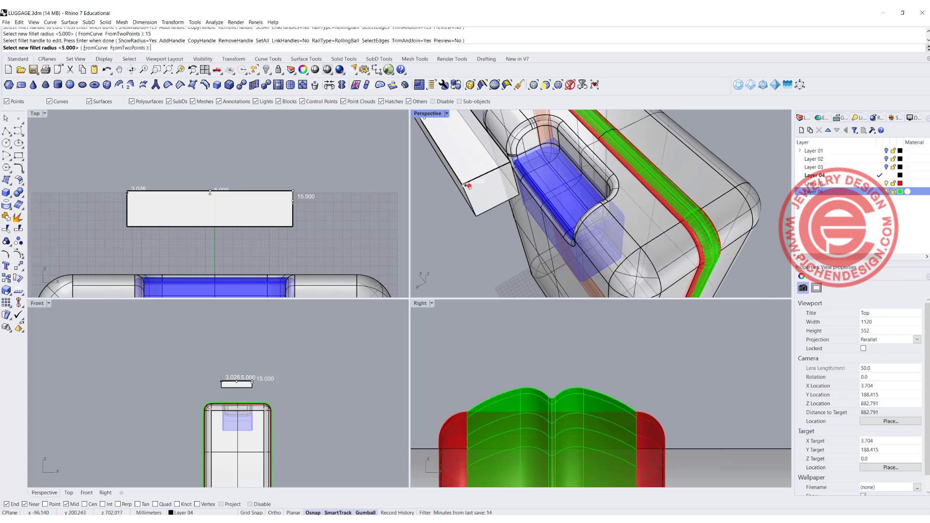
{"action": "type", "text": "15"}
{"action": "key", "text": "Return"}
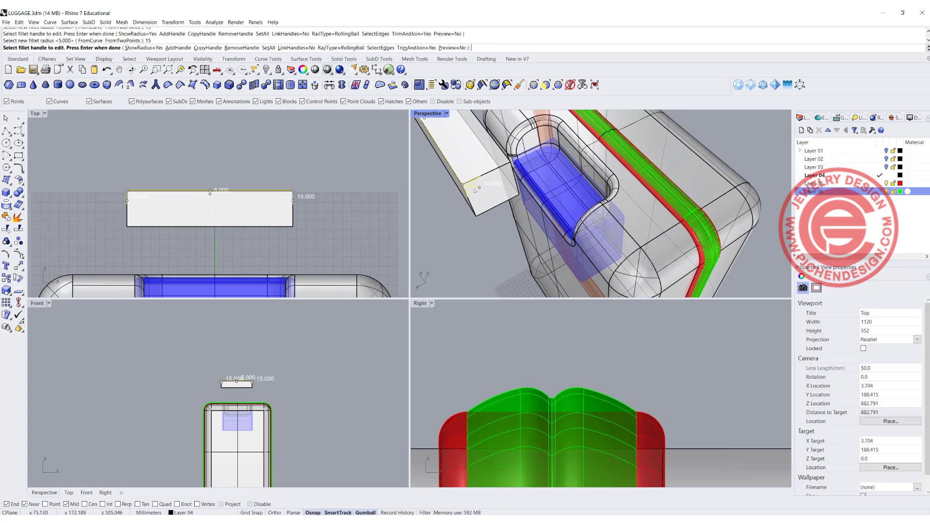
{"action": "key", "text": "Return"}
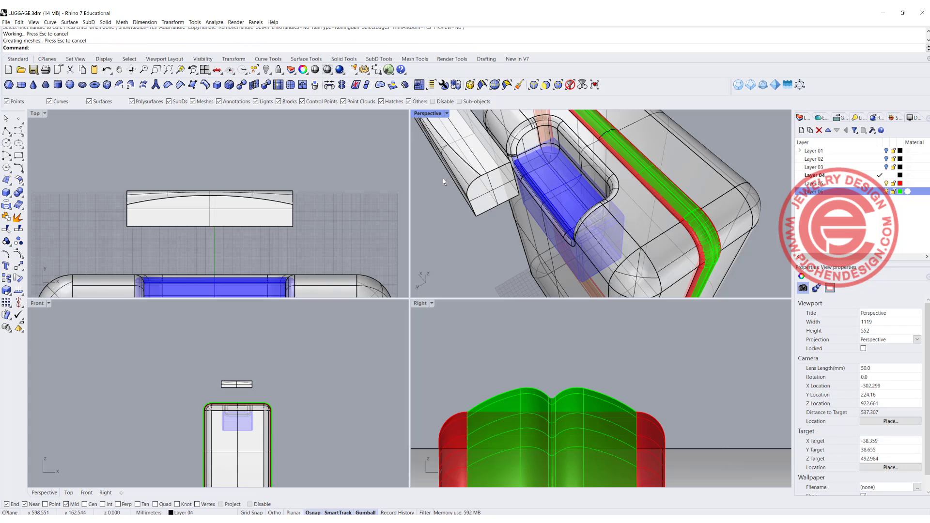
- Delete the long box with the variable-radius fillet from above the suitcase
{"action": "right_click_drag", "start_coordinate": [443, 178], "coordinate": [529, 238], "text": "shift"}
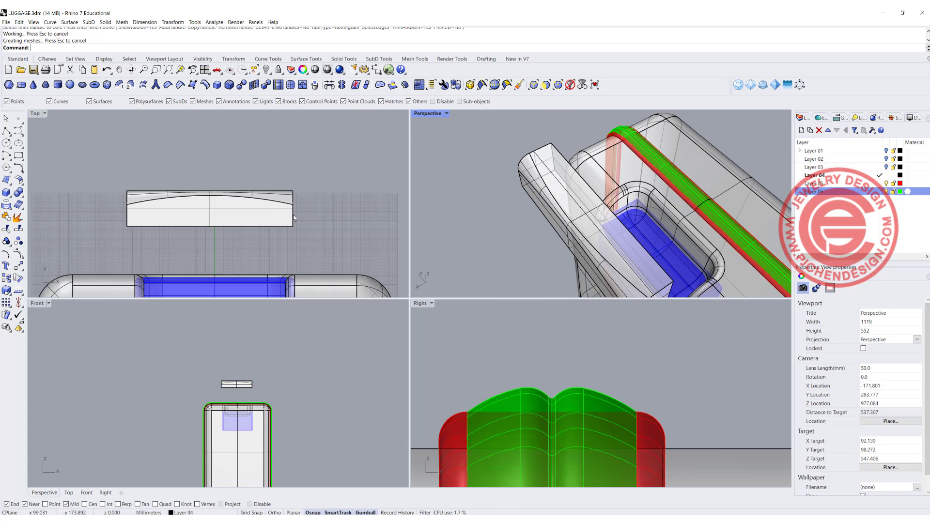
{"action": "scroll", "coordinate": [603, 218], "scroll_direction": "down", "scroll_amount": 2}
{"action": "right_click_drag", "start_coordinate": [604, 218], "coordinate": [550, 196]}
{"action": "left_click", "coordinate": [549, 195]}
{"action": "key", "text": "Delete"}
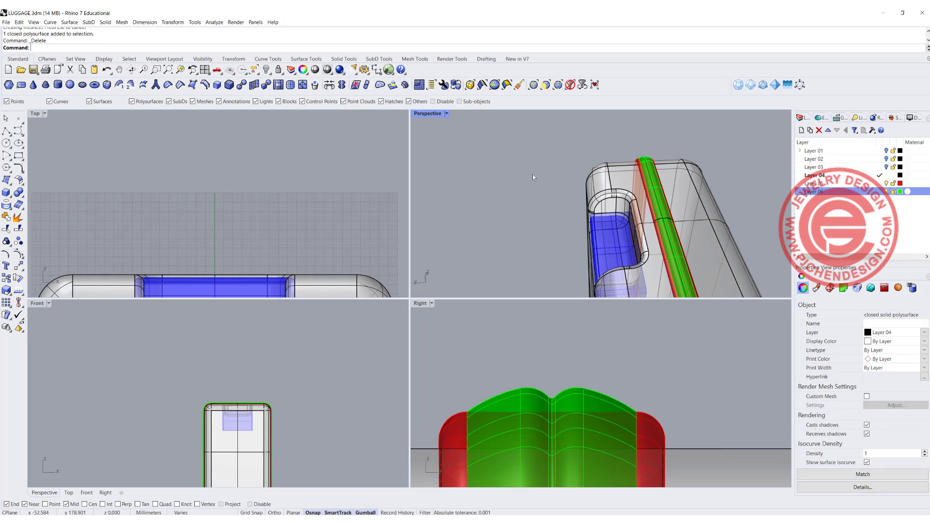
- Draw a shallow arc about 194 mm wide beyond the suitcase edge in the Top view, using start, end and a point on the arc
{"action": "right_click_drag", "start_coordinate": [212, 211], "coordinate": [182, 189]}
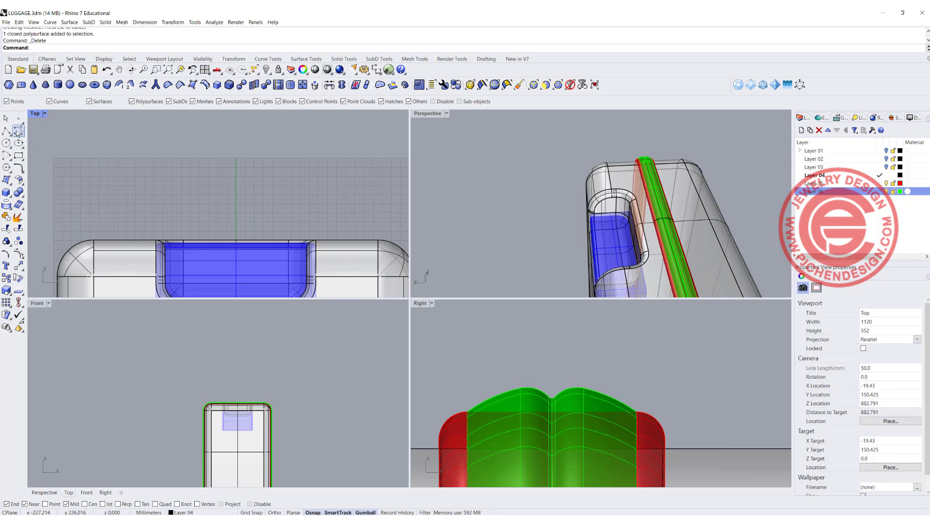
{"action": "left_click", "coordinate": [6, 143]}
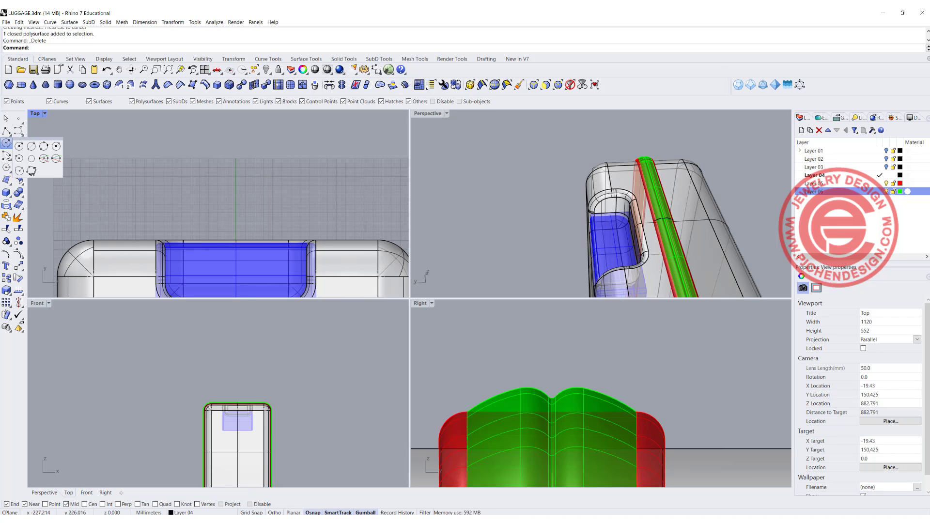
{"action": "left_click", "coordinate": [31, 158]}
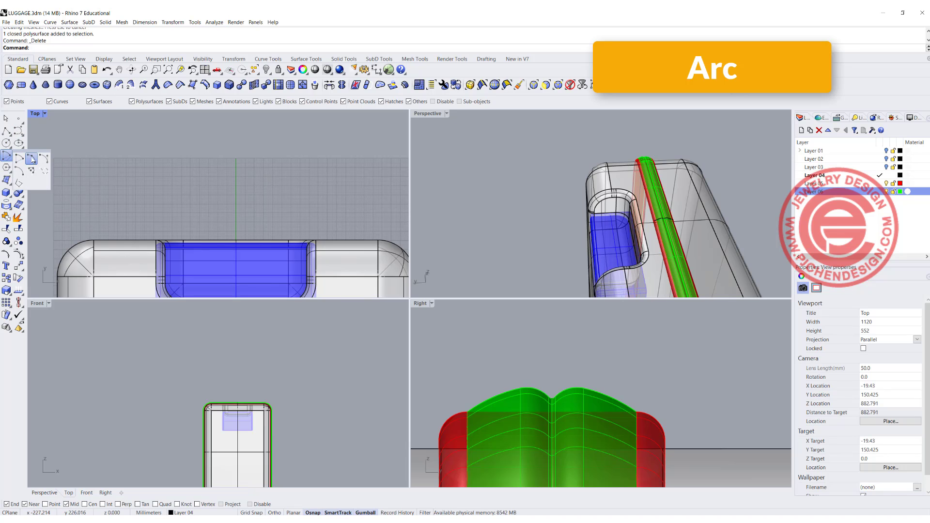
{"action": "left_click", "coordinate": [147, 180]}
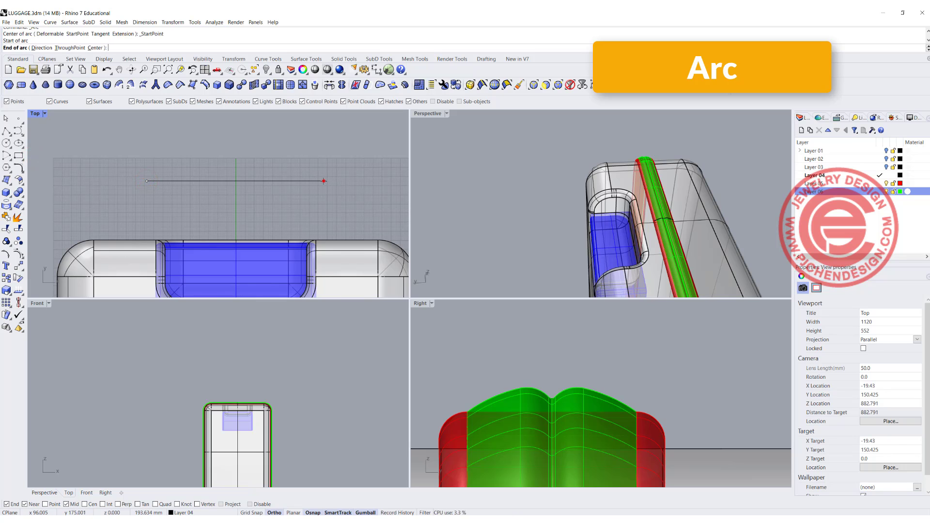
{"action": "left_click", "coordinate": [323, 181]}
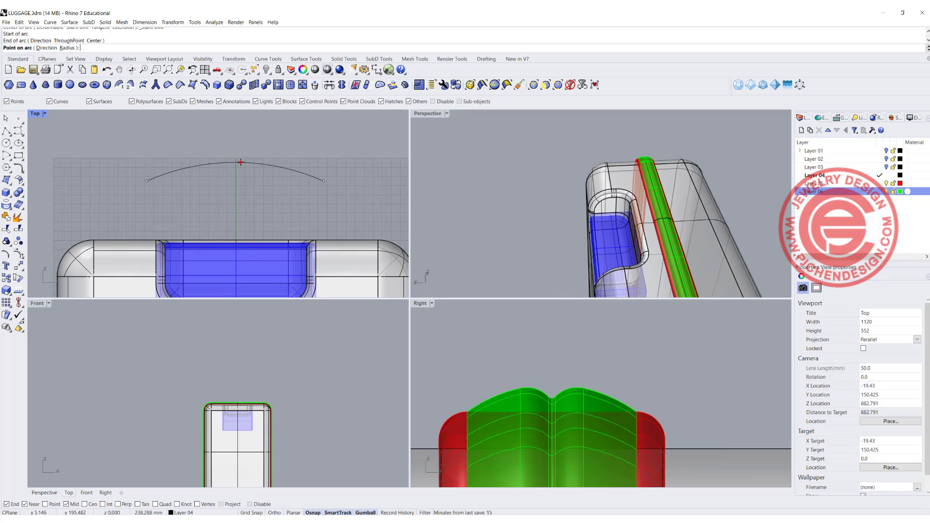
{"action": "left_click", "coordinate": [240, 162]}
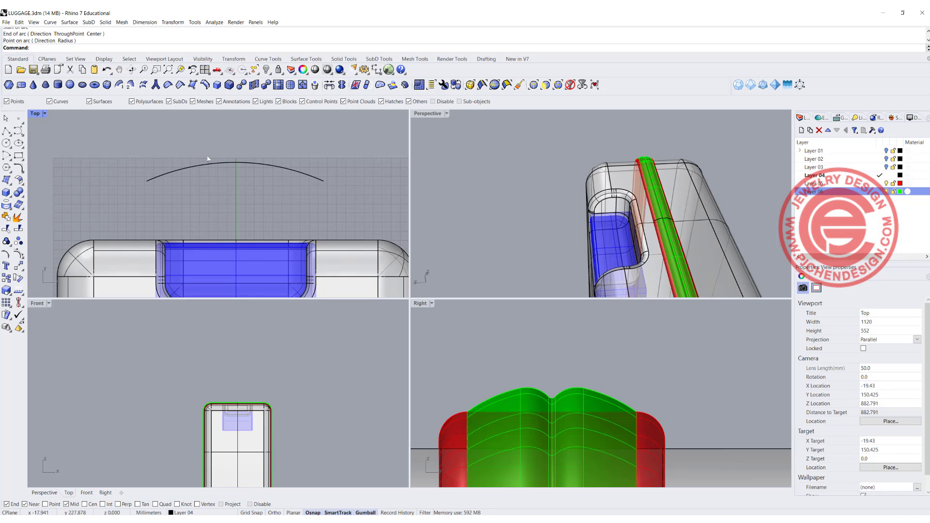
- Flatten the new arc slightly by scaling down its height
{"action": "left_click", "coordinate": [236, 164]}
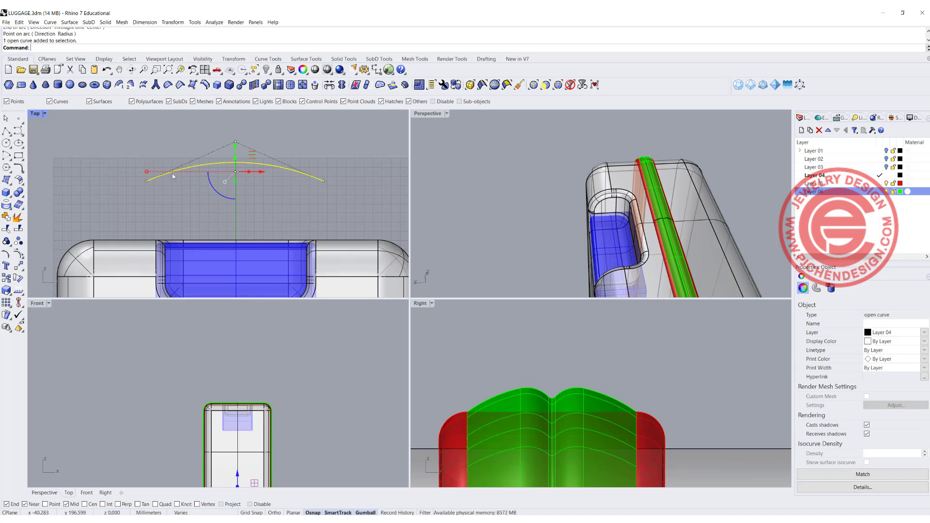
{"action": "left_click_drag", "start_coordinate": [236, 180], "coordinate": [238, 177]}
{"action": "left_click", "coordinate": [280, 176]}
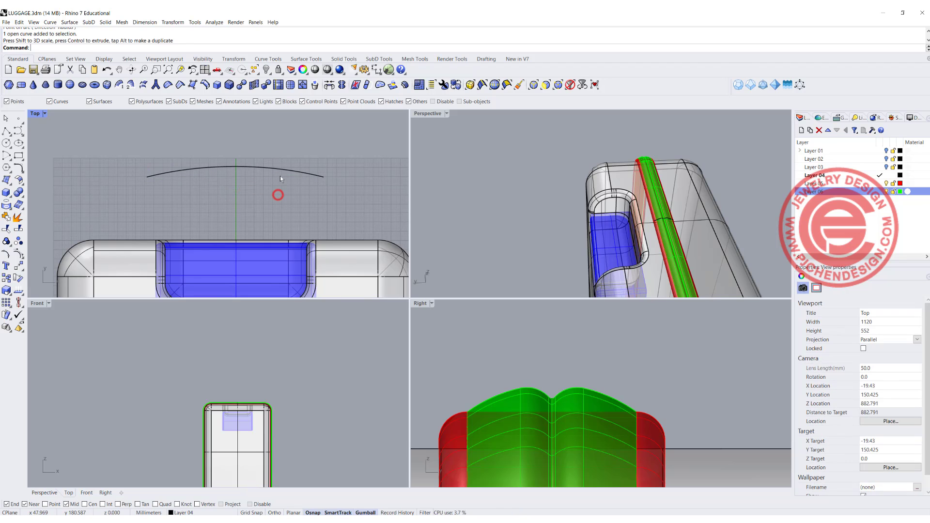
- Mirror the arc across a horizontal line just below it to create the opposite arc
{"action": "left_click", "coordinate": [285, 172]}
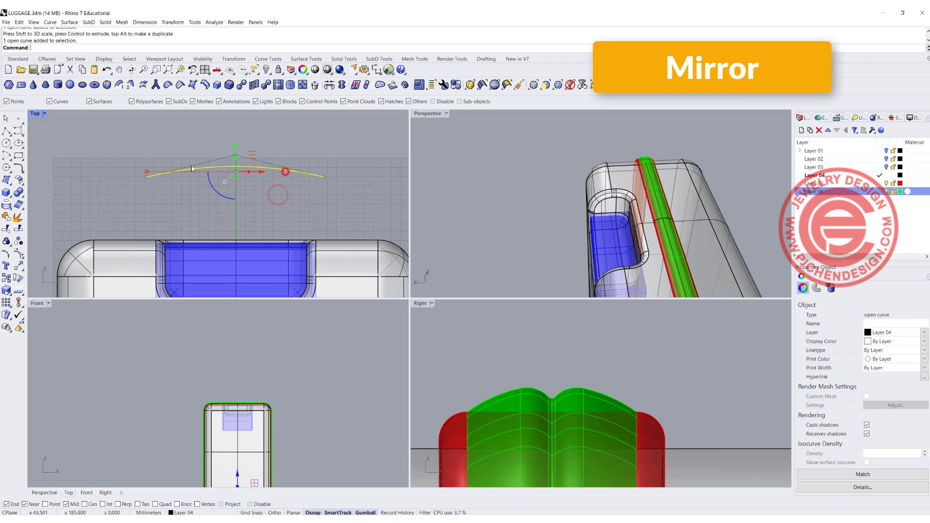
{"action": "left_click", "coordinate": [18, 265]}
{"action": "left_click", "coordinate": [54, 280]}
{"action": "left_click", "coordinate": [142, 187]}
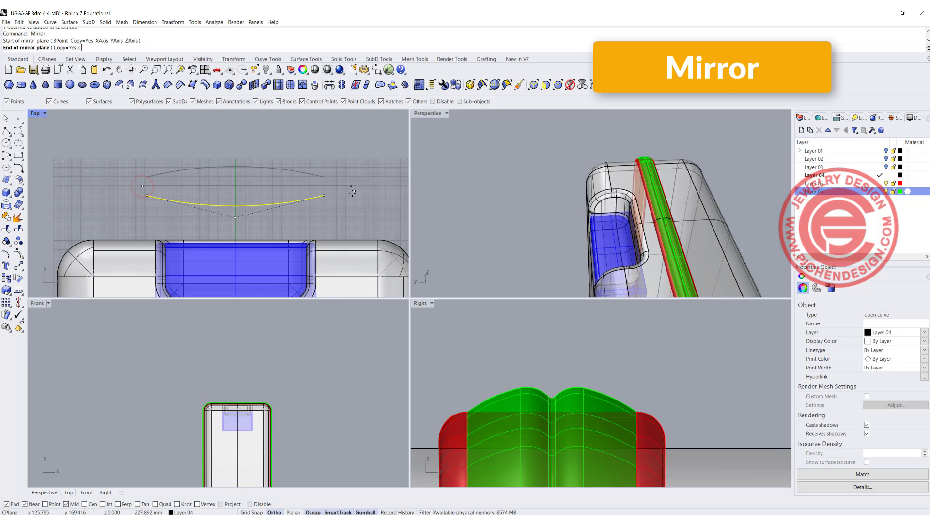
{"action": "left_click", "coordinate": [353, 193]}
- Scale both arcs together vertically to bring them closer, and shift the upper arc slightly upward
{"action": "left_click", "coordinate": [281, 202]}
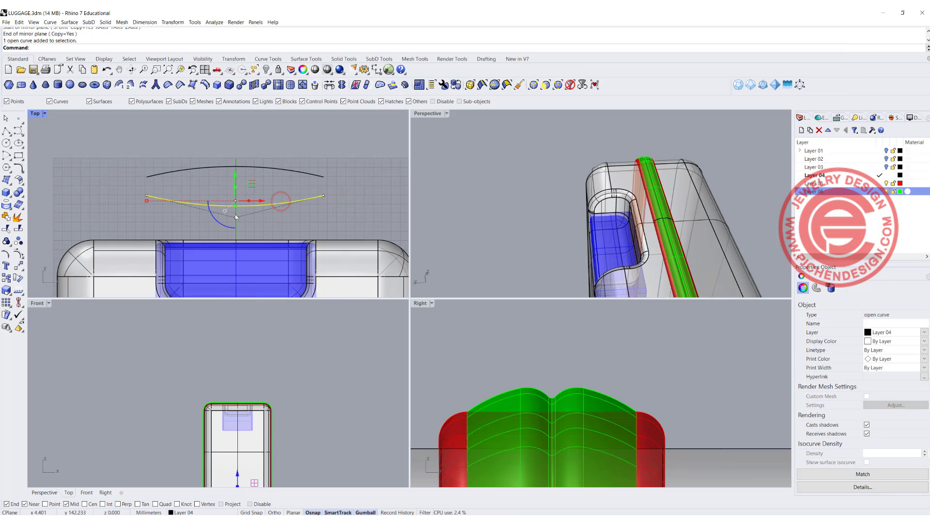
{"action": "left_click", "coordinate": [267, 167], "text": "shift"}
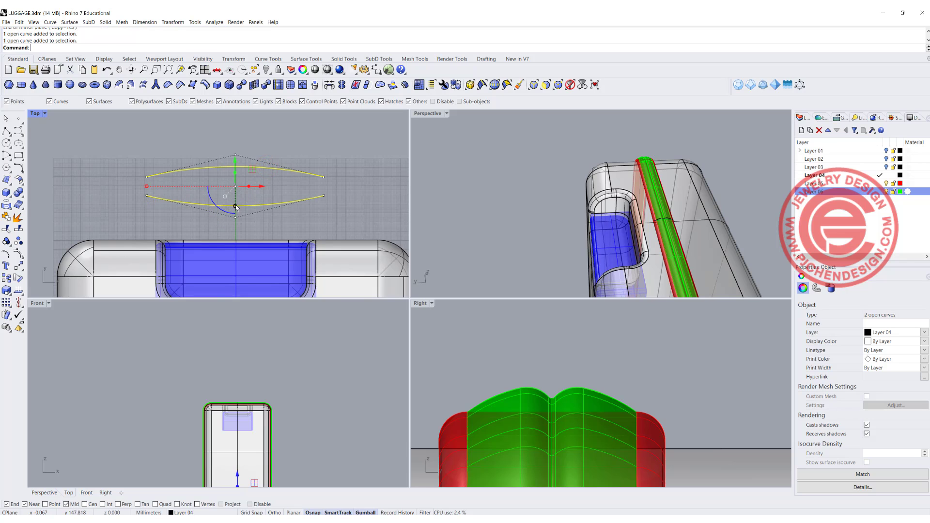
{"action": "left_click_drag", "start_coordinate": [235, 206], "coordinate": [235, 198]}
{"action": "left_click", "coordinate": [323, 205]}
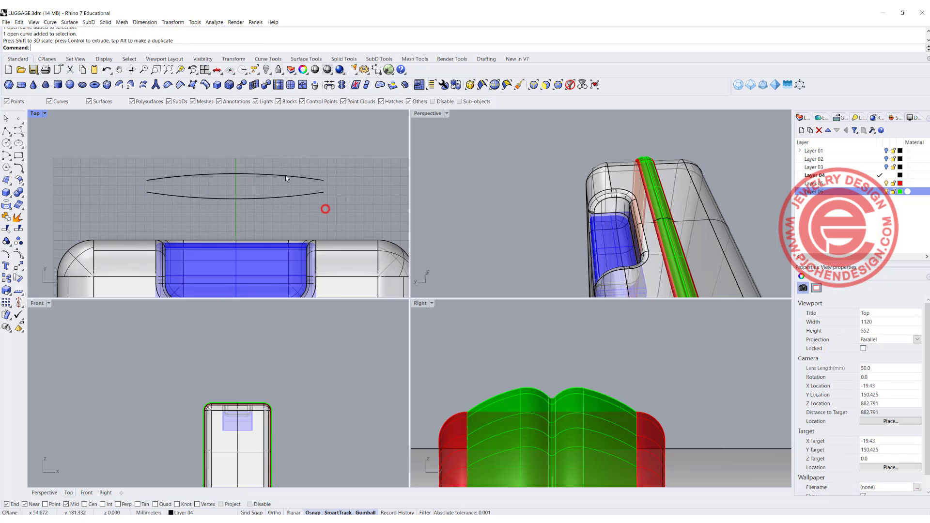
{"action": "left_click", "coordinate": [286, 176]}
{"action": "left_click_drag", "start_coordinate": [236, 152], "coordinate": [235, 147]}
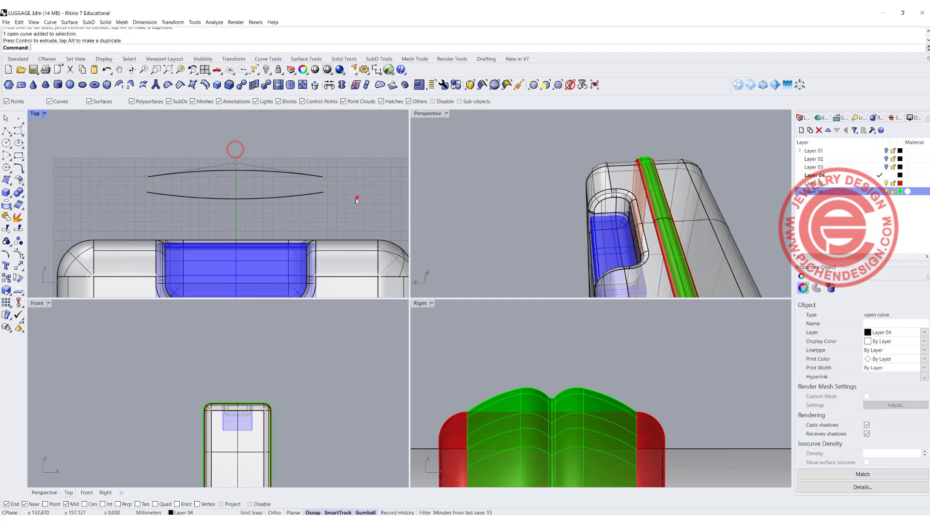
{"action": "left_click", "coordinate": [357, 197]}
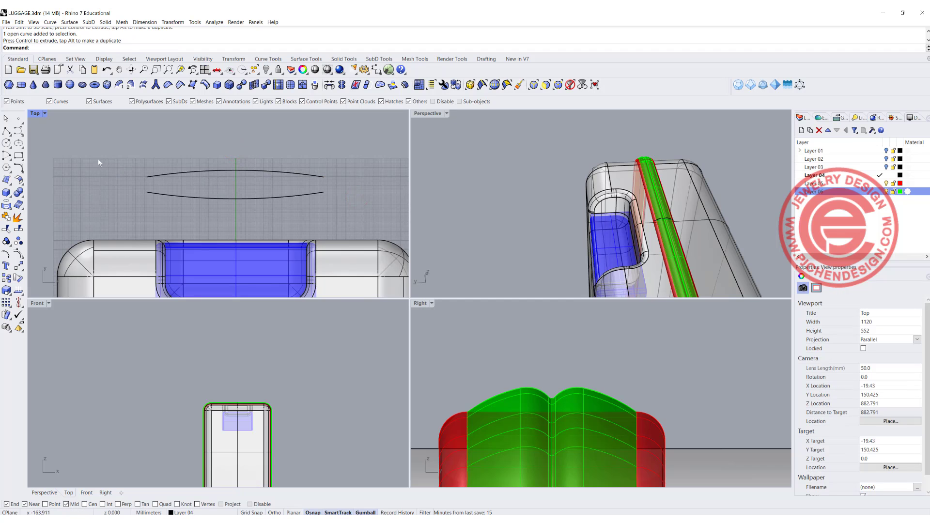
- Connect the matching endpoints of the two arcs with a straight line at each end
{"action": "left_click", "coordinate": [7, 131]}
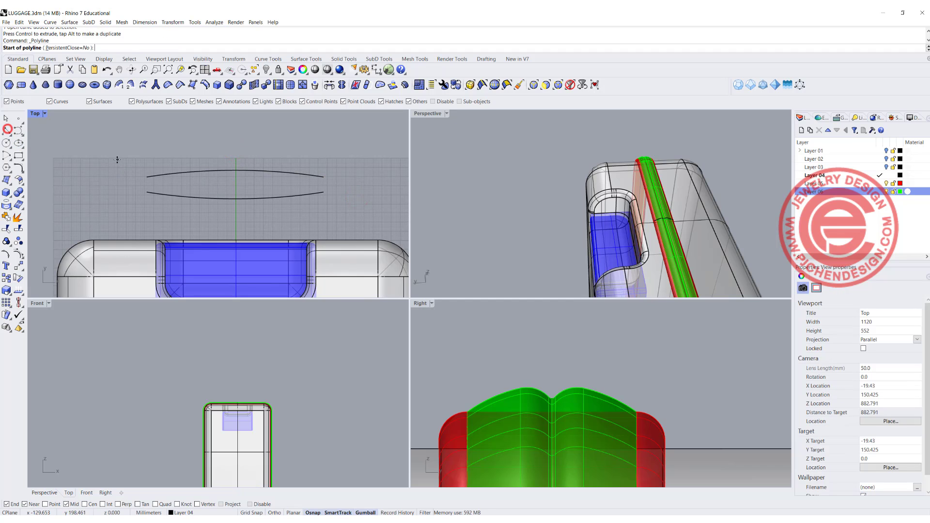
{"action": "left_click", "coordinate": [146, 176]}
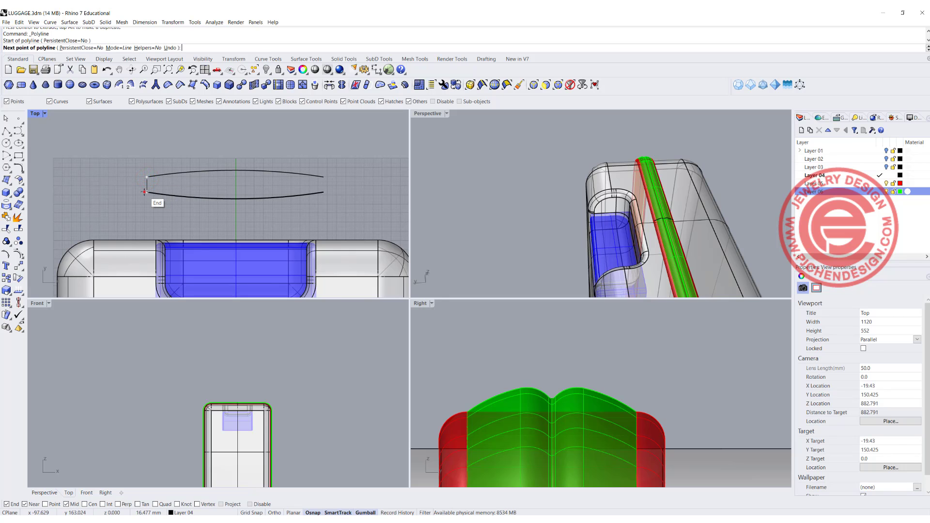
{"action": "left_click", "coordinate": [144, 192]}
{"action": "key", "text": "Return"}
{"action": "key", "text": "Return"}
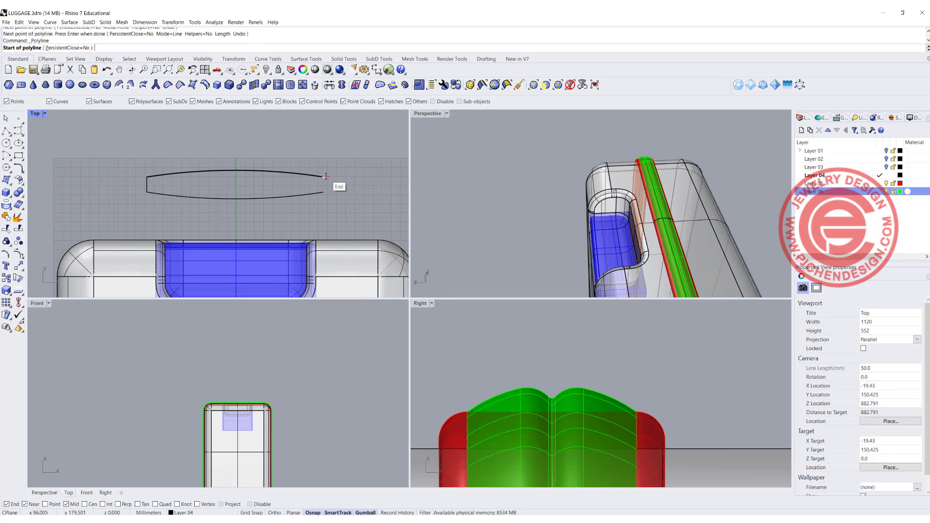
{"action": "left_click", "coordinate": [326, 176]}
{"action": "left_click", "coordinate": [323, 192]}
{"action": "key", "text": "Return"}
- Join the two arcs and two end lines into one closed curve
{"action": "left_click", "coordinate": [290, 217]}
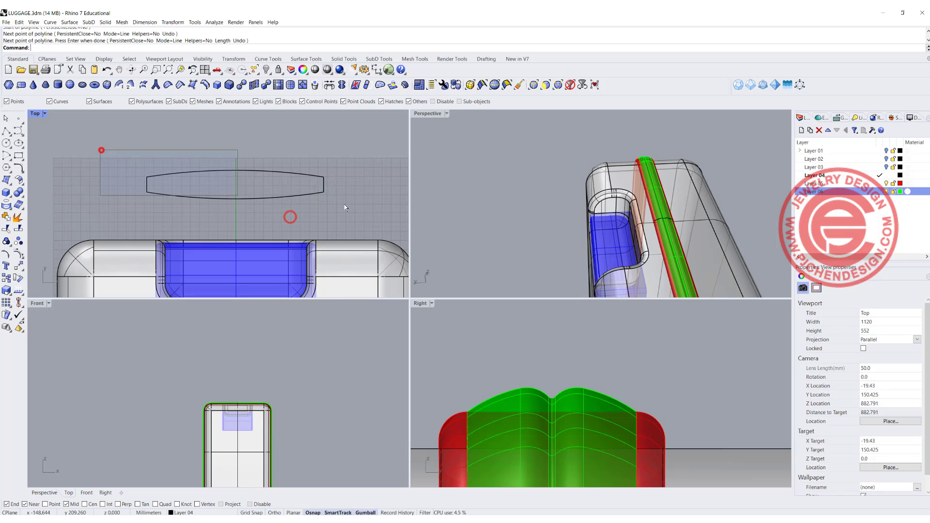
{"action": "left_click_drag", "start_coordinate": [101, 150], "coordinate": [346, 207]}
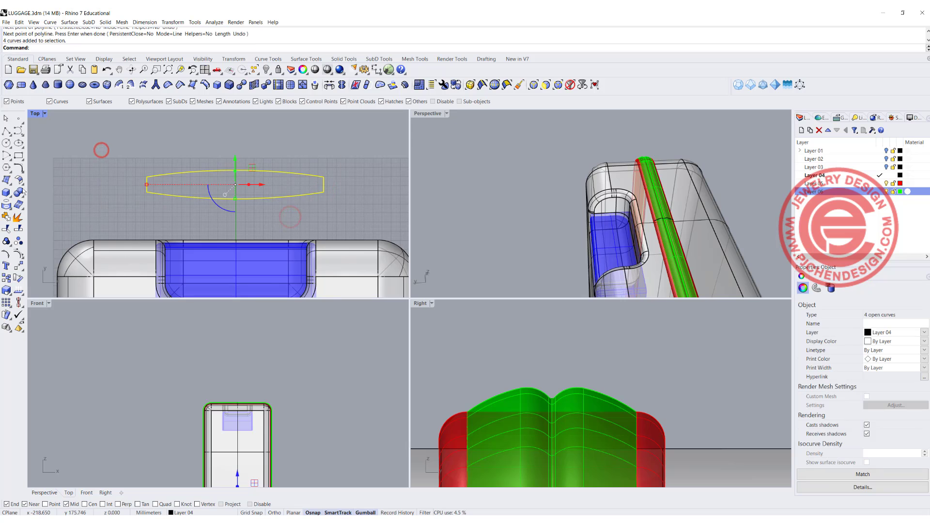
{"action": "left_click", "coordinate": [6, 217]}
- Move the closed curve up in the Front view until it sits above the top of the suitcase
{"action": "scroll", "coordinate": [261, 351], "scroll_direction": "down", "scroll_amount": 3}
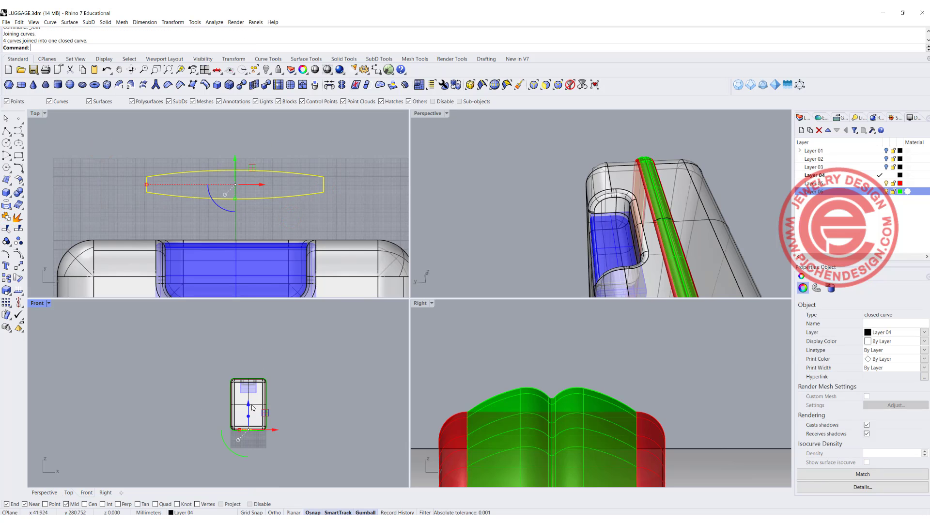
{"action": "left_click_drag", "start_coordinate": [249, 407], "coordinate": [260, 343]}
{"action": "left_click", "coordinate": [289, 378]}
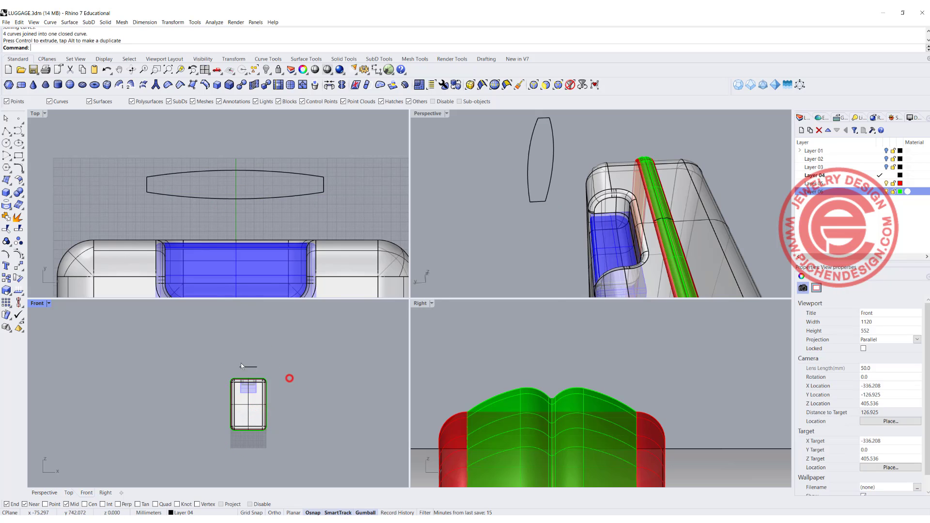
- Draw a horizontal line just below the closed curve in the Front view, extending past both of its ends
{"action": "scroll", "coordinate": [246, 371], "scroll_direction": "up", "scroll_amount": 12}
{"action": "scroll", "coordinate": [251, 373], "scroll_direction": "up", "scroll_amount": 2}
{"action": "right_click_drag", "start_coordinate": [257, 366], "coordinate": [201, 364]}
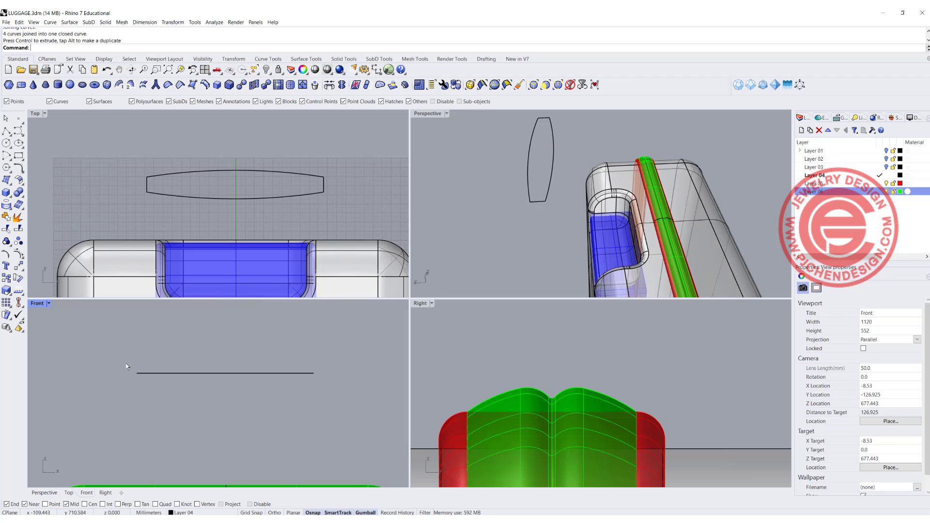
{"action": "left_click", "coordinate": [6, 130]}
{"action": "left_click", "coordinate": [126, 389]}
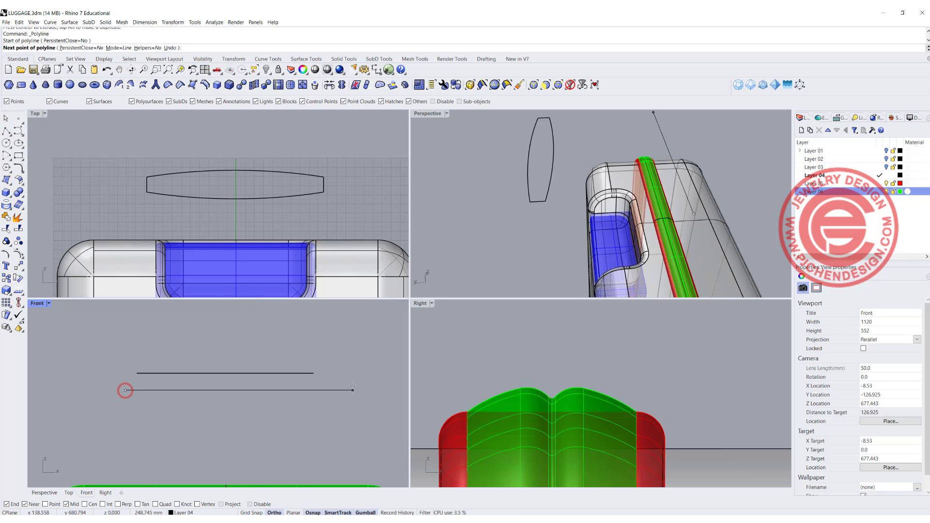
{"action": "left_click", "coordinate": [332, 381]}
{"action": "key", "text": "Return"}
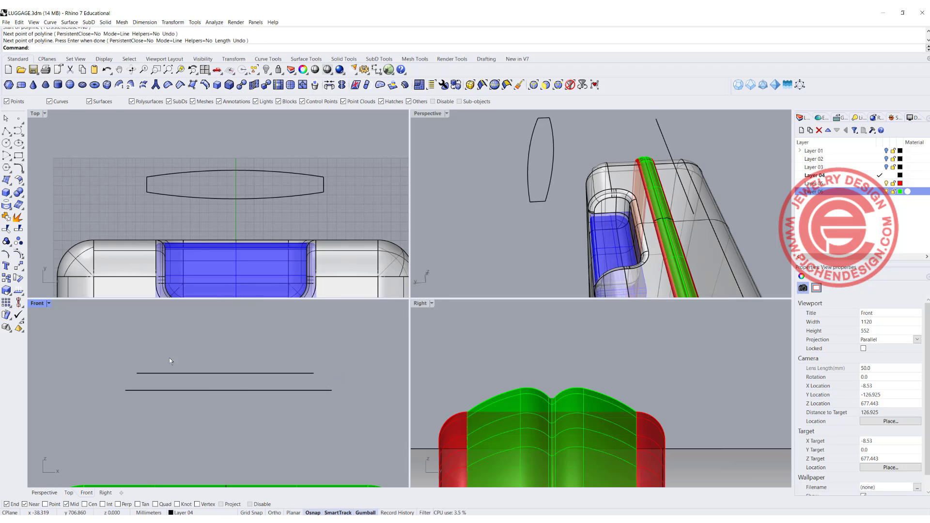
- Draw a shallow upward-bulging arc just above the closed curve in the Front view, slightly wider than the curve
{"action": "left_click", "coordinate": [7, 157]}
{"action": "left_click", "coordinate": [30, 159]}
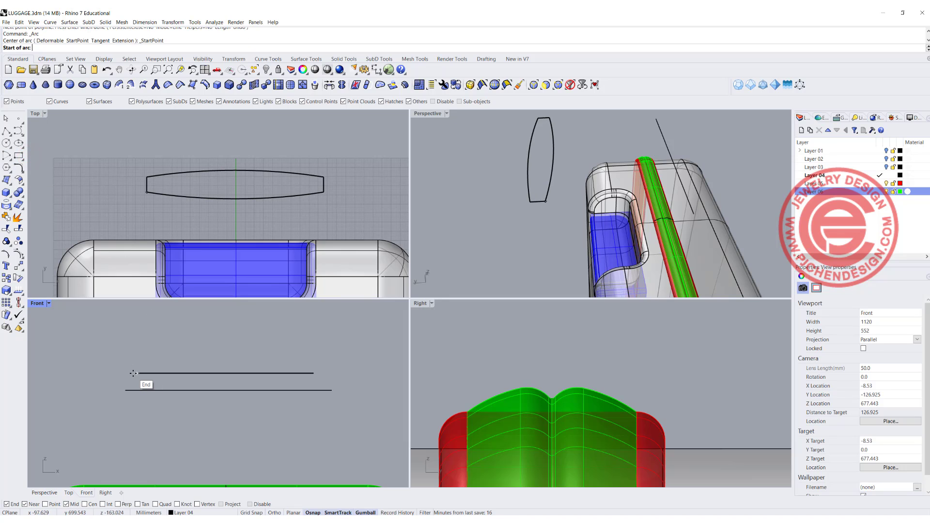
{"action": "right_click_drag", "start_coordinate": [134, 373], "coordinate": [162, 377]}
{"action": "left_click", "coordinate": [154, 364]}
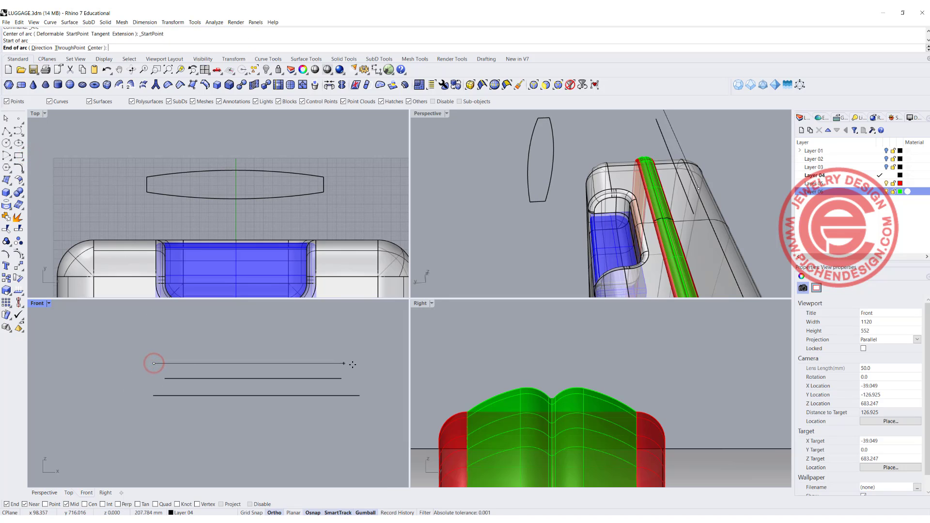
{"action": "left_click", "coordinate": [349, 364]}
{"action": "left_click", "coordinate": [281, 355]}
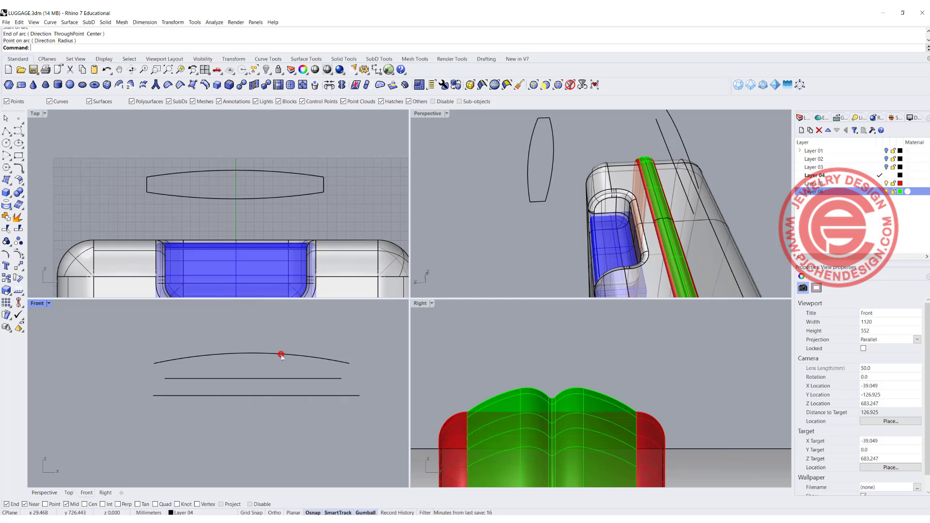
- Align the vertical centers of the arc, closed curve and line at 0
{"action": "left_click_drag", "start_coordinate": [270, 416], "coordinate": [234, 345]}
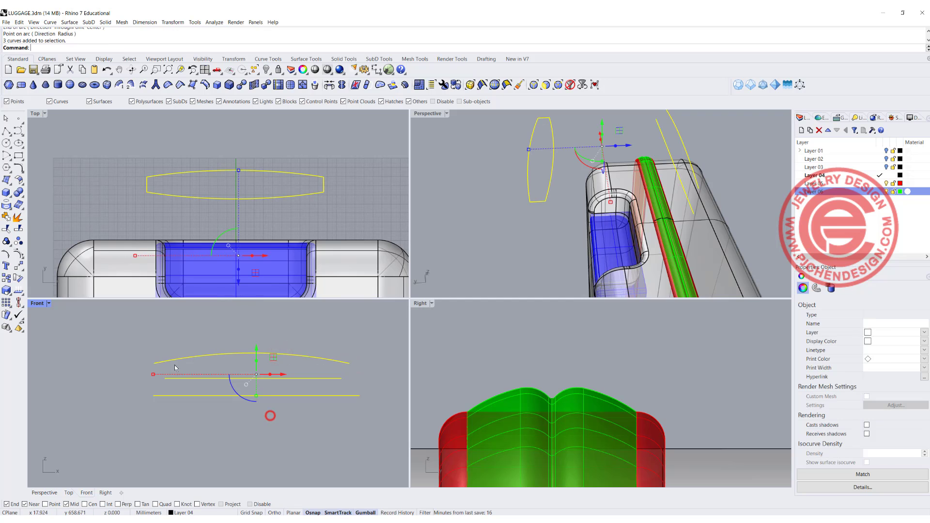
{"action": "left_click", "coordinate": [21, 305]}
{"action": "left_click", "coordinate": [56, 317]}
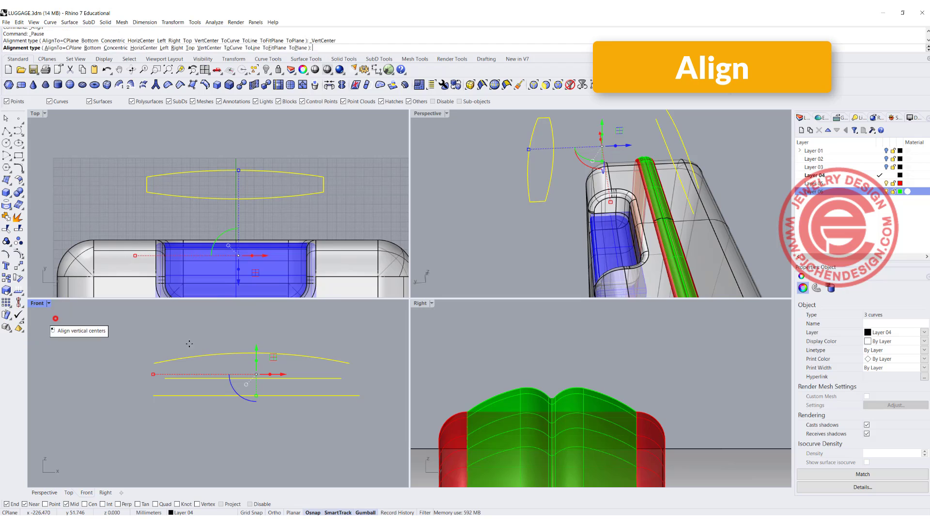
{"action": "type", "text": "0"}
{"action": "key", "text": "Return"}
{"action": "key", "text": "Escape"}
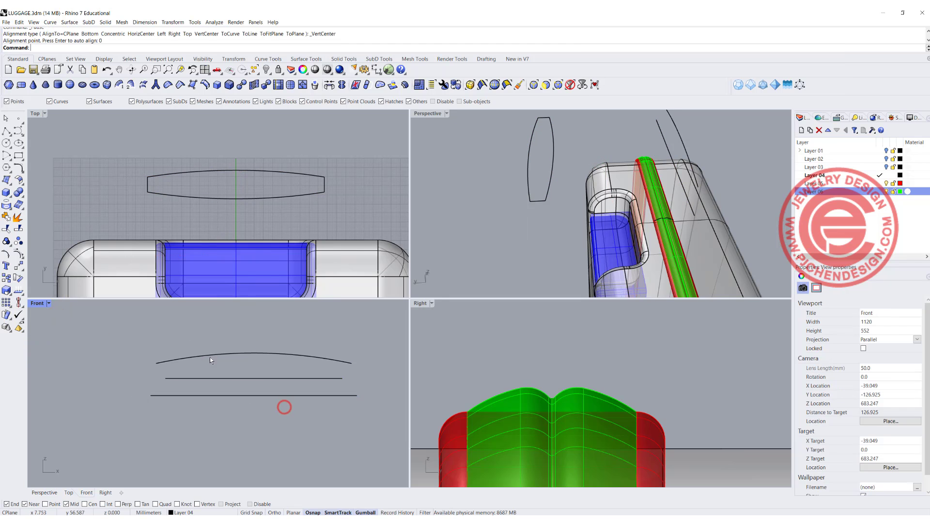
- Move the Front-view arc down and the lower line up, closer to the closed curve, and maximize the Perspective view
{"action": "scroll", "coordinate": [321, 370], "scroll_direction": "down", "scroll_amount": 3}
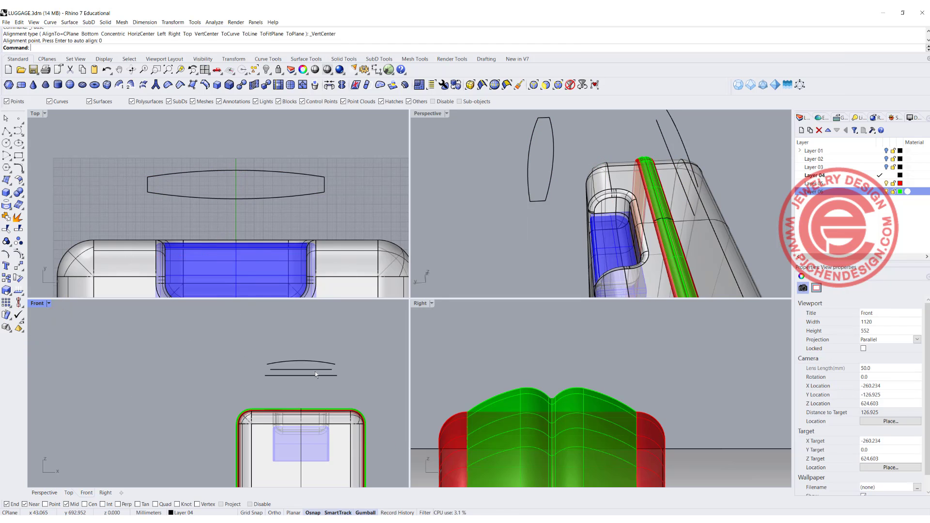
{"action": "scroll", "coordinate": [314, 371], "scroll_direction": "down", "scroll_amount": 2}
{"action": "left_click", "coordinate": [317, 357]}
{"action": "scroll", "coordinate": [339, 339], "scroll_direction": "up", "scroll_amount": 3}
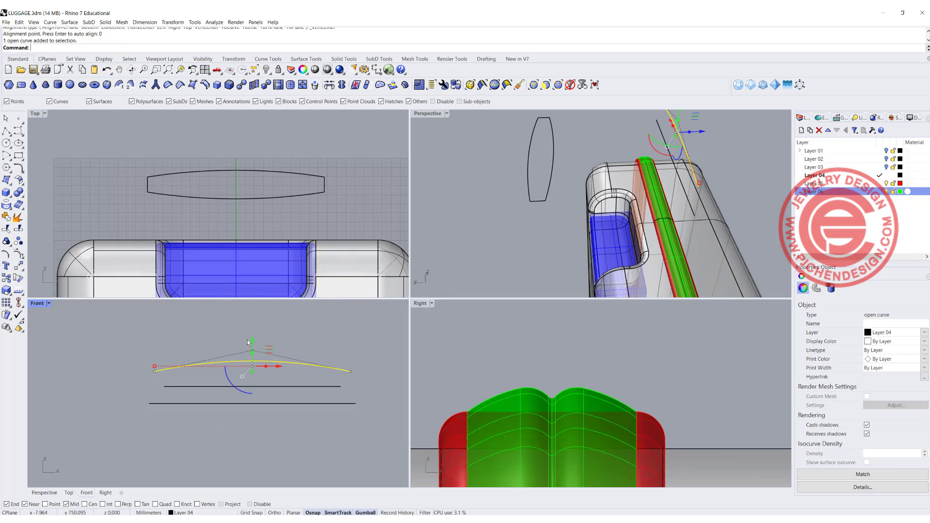
{"action": "left_click_drag", "start_coordinate": [251, 339], "coordinate": [252, 349]}
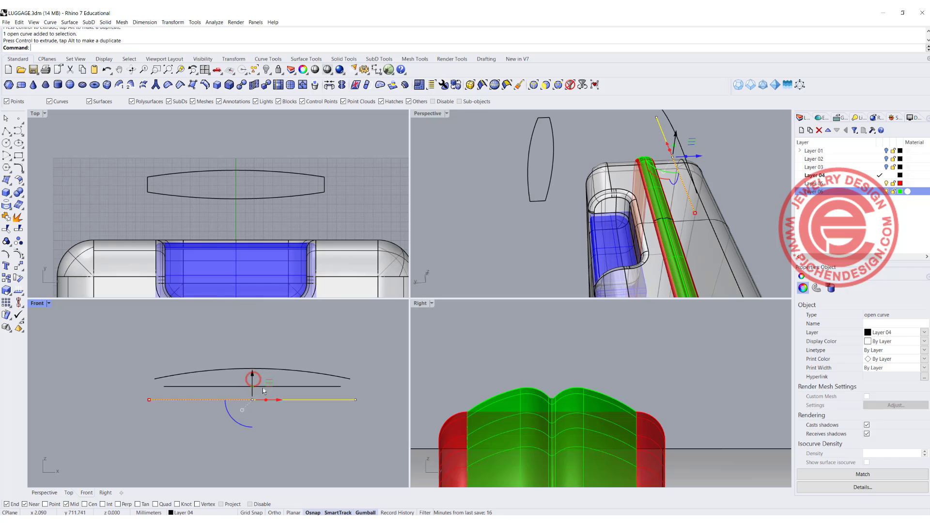
{"action": "left_click", "coordinate": [301, 428]}
{"action": "double_click", "coordinate": [442, 115]}
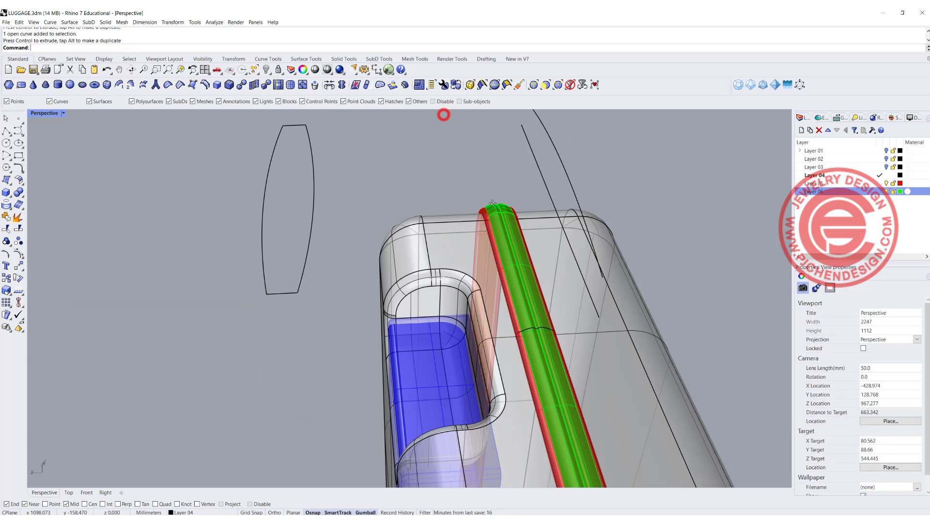
- Extrude the closed curve straight upward into an open vertical wall
{"action": "right_click_drag", "start_coordinate": [442, 114], "coordinate": [349, 169]}
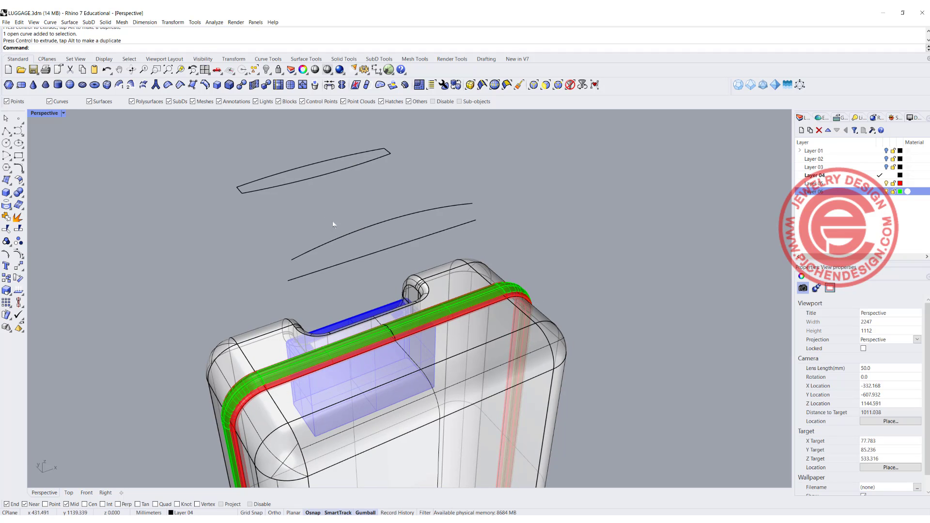
{"action": "right_click_drag", "start_coordinate": [350, 250], "coordinate": [217, 141]}
{"action": "left_click", "coordinate": [313, 161]}
{"action": "left_click_drag", "start_coordinate": [319, 154], "coordinate": [316, 121]}
{"action": "key", "text": "ctrl"}
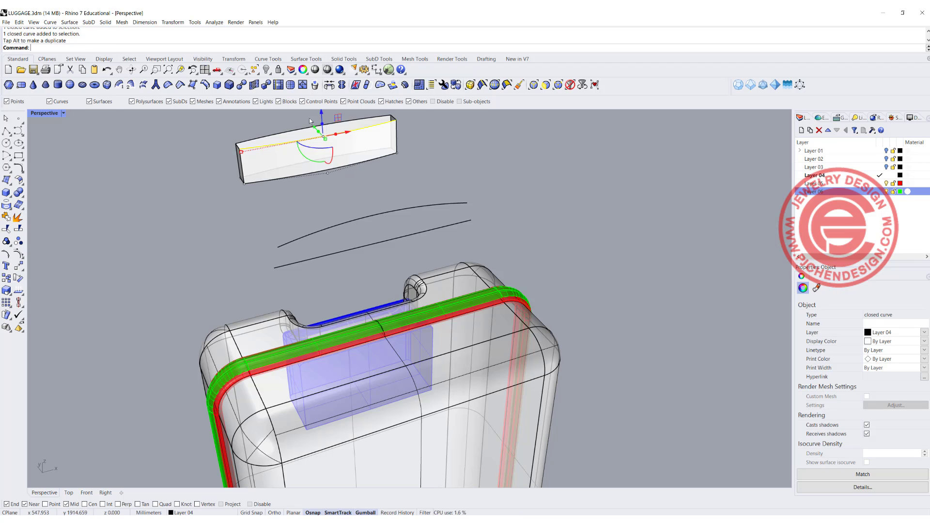
- Restore the four-view layout and move the extruded wall down in the Front view until it spans the arc and line
{"action": "left_click", "coordinate": [43, 114]}
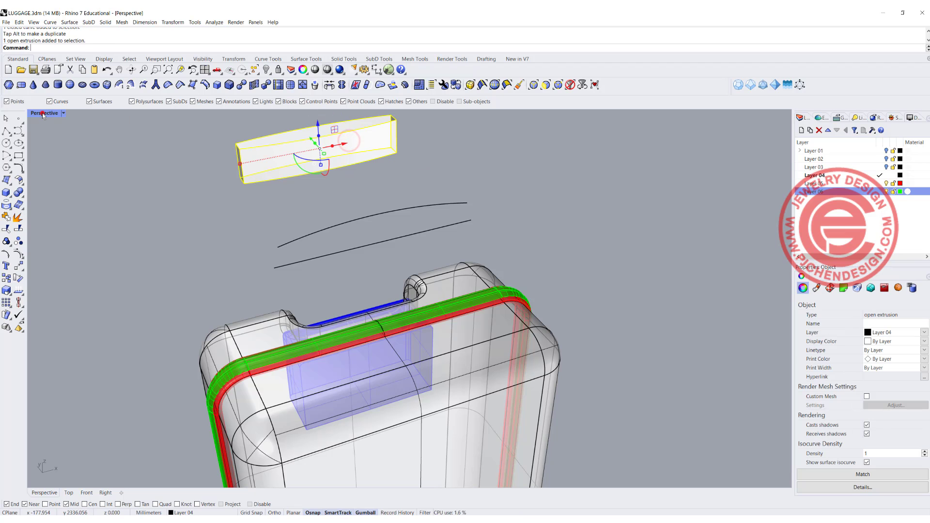
{"action": "double_click", "coordinate": [43, 113]}
{"action": "left_click", "coordinate": [304, 357]}
{"action": "left_click_drag", "start_coordinate": [252, 339], "coordinate": [249, 357]}
- Extrude the arc and the line together in the Top view so both surfaces pass completely through the closed wall
{"action": "left_click_drag", "start_coordinate": [372, 409], "coordinate": [347, 370]}
{"action": "scroll", "coordinate": [281, 193], "scroll_direction": "down", "scroll_amount": 5}
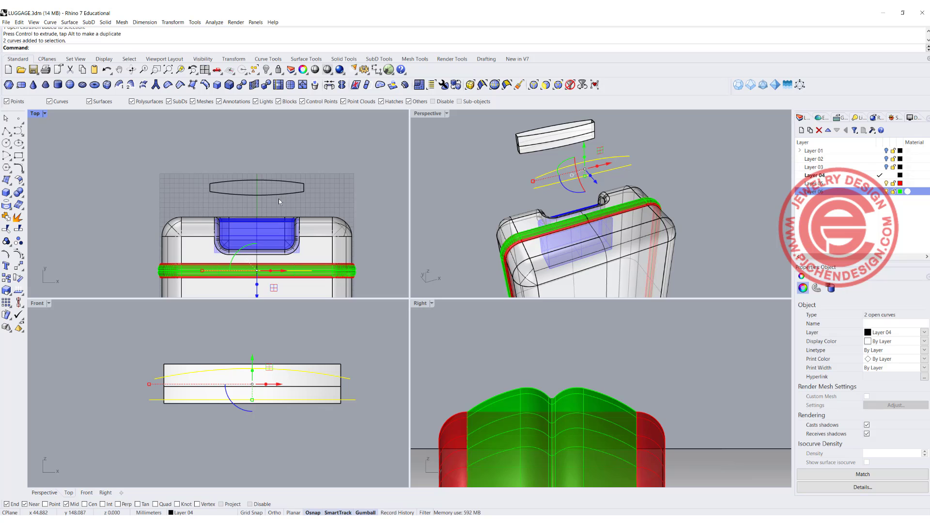
{"action": "left_click_drag", "start_coordinate": [257, 286], "coordinate": [246, 226], "text": "ctrl"}
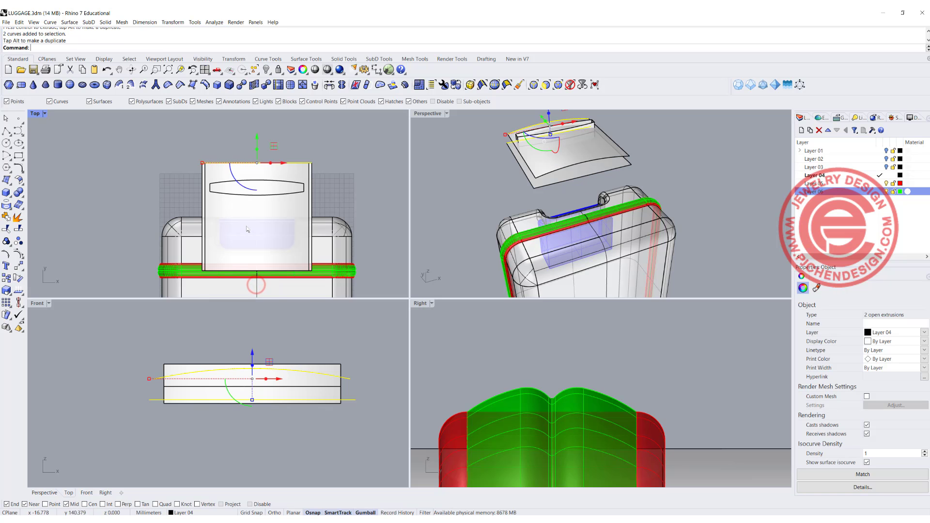
{"action": "left_click", "coordinate": [349, 192]}
{"action": "right_click_drag", "start_coordinate": [460, 159], "coordinate": [522, 167]}
{"action": "scroll", "coordinate": [523, 145], "scroll_direction": "up", "scroll_amount": 5}
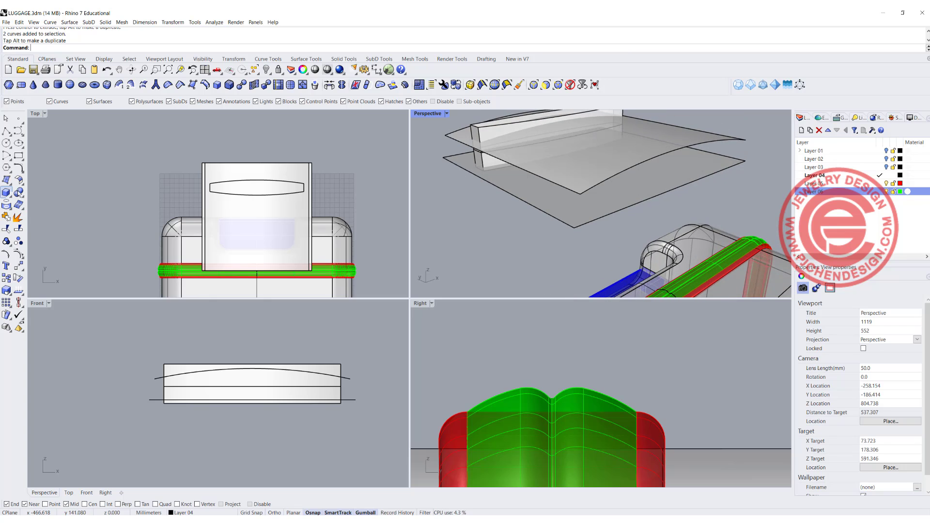
- Using the wall and both extruded sheets as cutting objects, trim away the sheet areas outside the closed wall
{"action": "left_click", "coordinate": [79, 170]}
{"action": "left_click", "coordinate": [6, 228]}
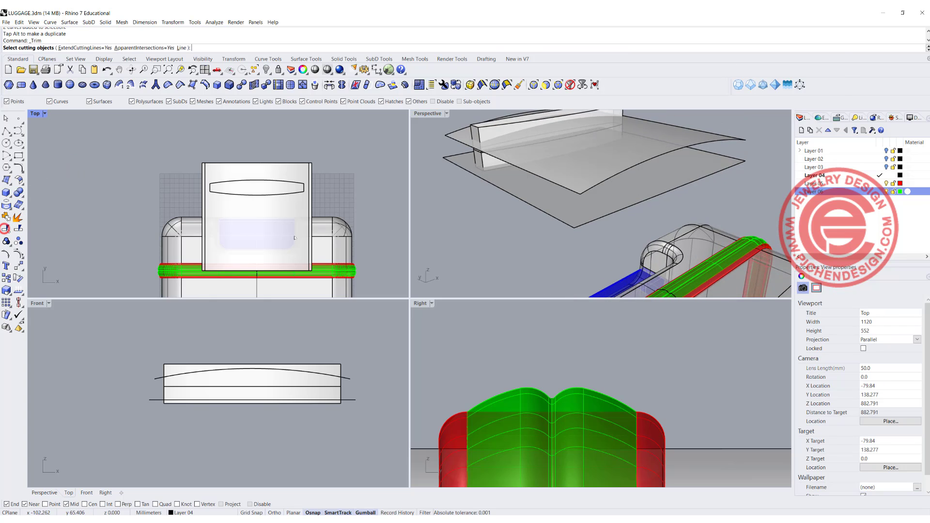
{"action": "left_click_drag", "start_coordinate": [334, 194], "coordinate": [184, 178]}
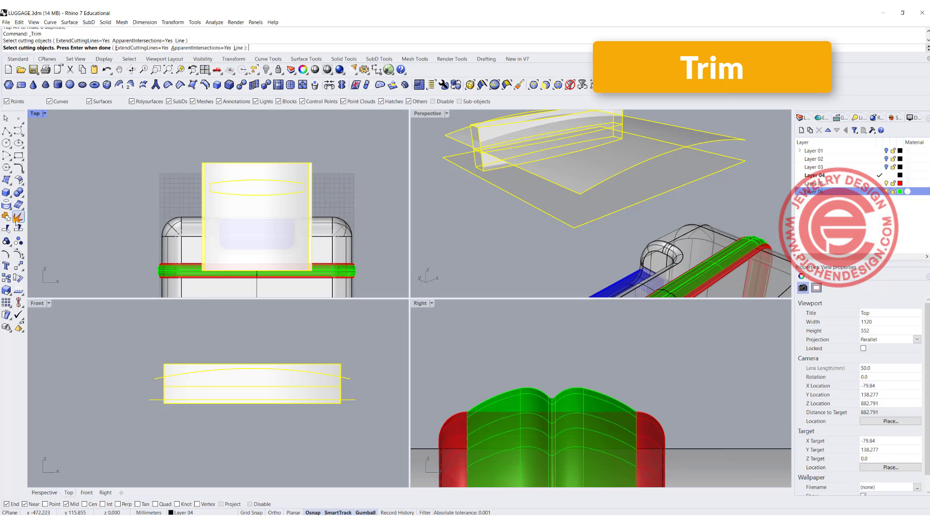
{"action": "key", "text": "Return"}
{"action": "left_click", "coordinate": [548, 193]}
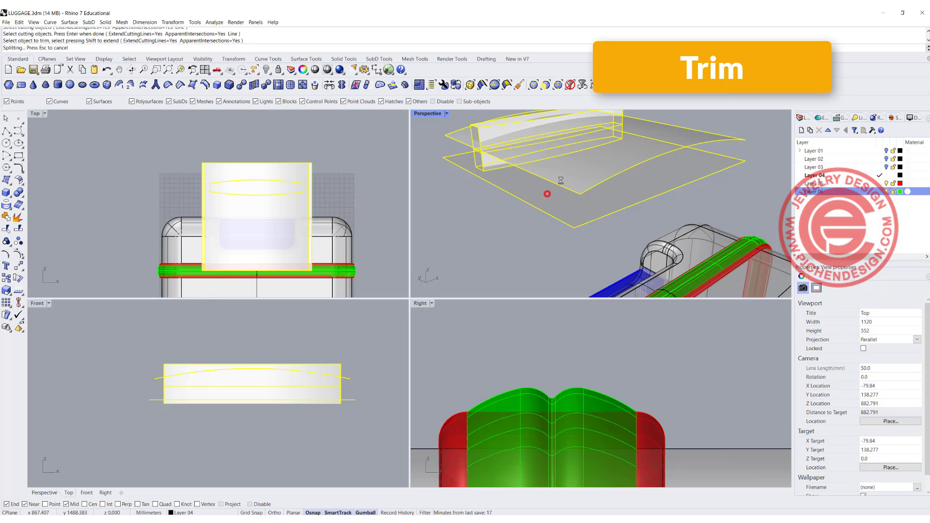
{"action": "left_click", "coordinate": [570, 174]}
{"action": "right_click_drag", "start_coordinate": [516, 152], "coordinate": [488, 149]}
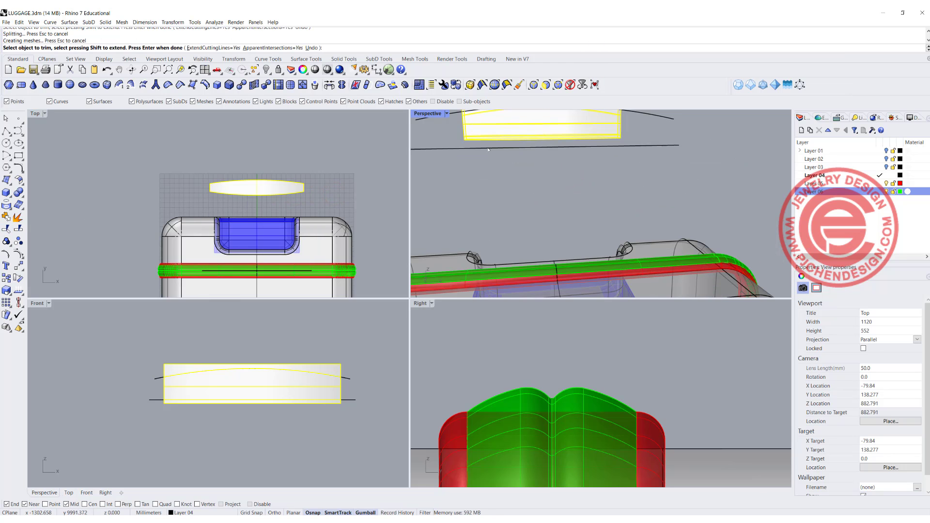
- Trim off the wall portions above the arc surface and below the flat surface, and finish trimming
{"action": "left_click", "coordinate": [334, 370]}
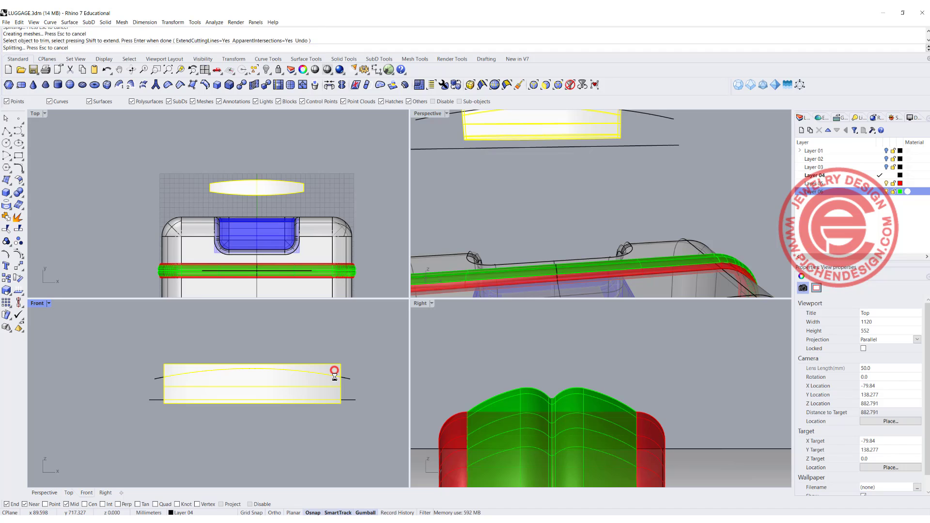
{"action": "left_click", "coordinate": [329, 403]}
{"action": "scroll", "coordinate": [508, 217], "scroll_direction": "down", "scroll_amount": 5}
{"action": "right_click_drag", "start_coordinate": [510, 213], "coordinate": [443, 166]}
{"action": "right_click", "coordinate": [582, 162]}
- Join the trimmed wall, arched top and flat bottom into one closed polysurface
{"action": "scroll", "coordinate": [525, 141], "scroll_direction": "up", "scroll_amount": 7}
{"action": "left_click_drag", "start_coordinate": [424, 151], "coordinate": [683, 227]}
{"action": "left_click", "coordinate": [6, 216]}
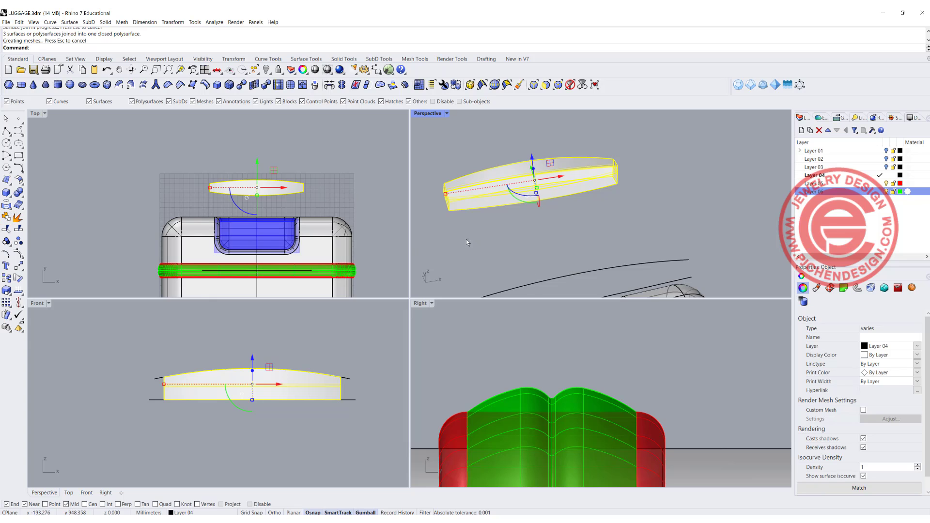
- Fillet all edges of the closed curved part with a radius of 3
{"action": "left_click", "coordinate": [21, 192]}
{"action": "left_click", "coordinate": [69, 220]}
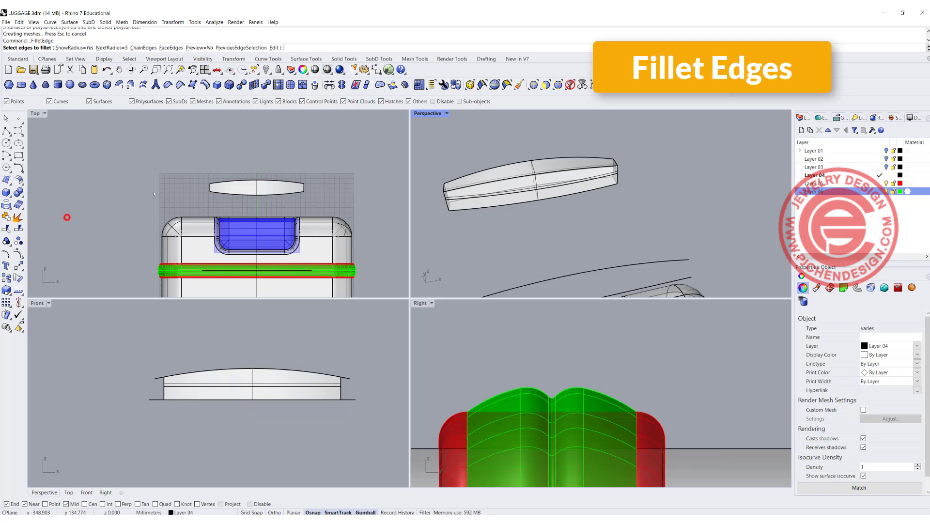
{"action": "left_click", "coordinate": [111, 48]}
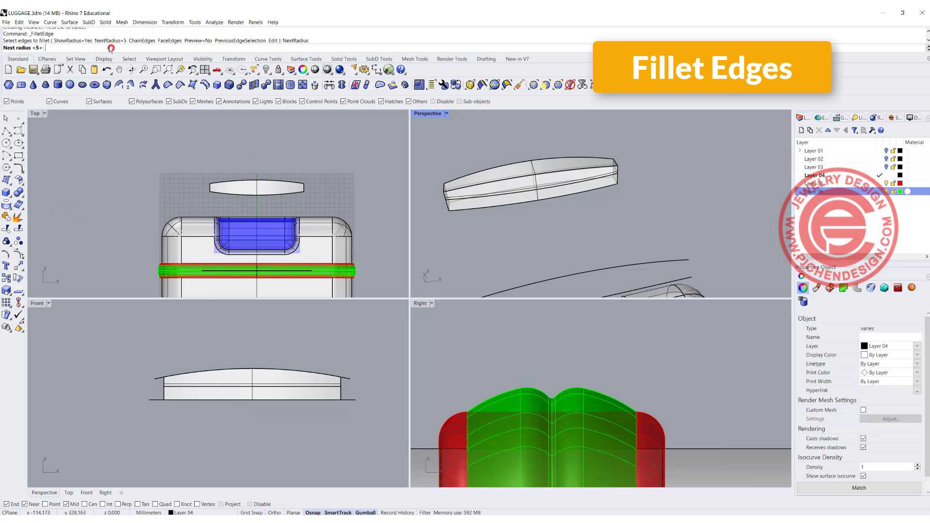
{"action": "key", "text": "Return"}
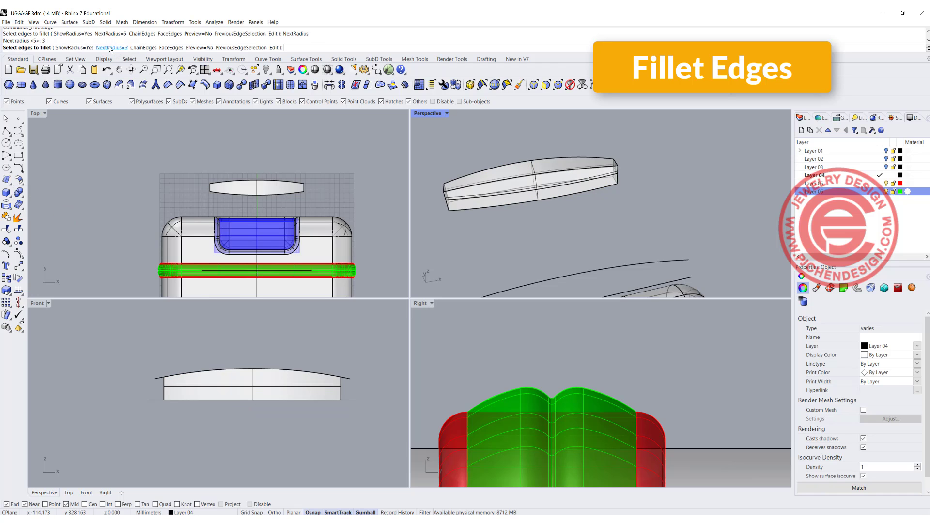
{"action": "left_click_drag", "start_coordinate": [184, 166], "coordinate": [319, 198]}
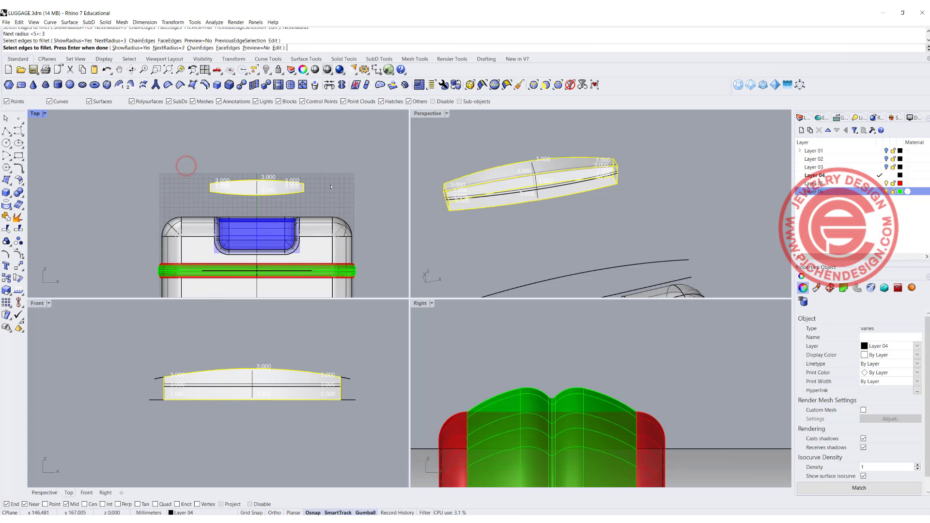
{"action": "key", "text": "Return"}
{"action": "key", "text": "Return"}
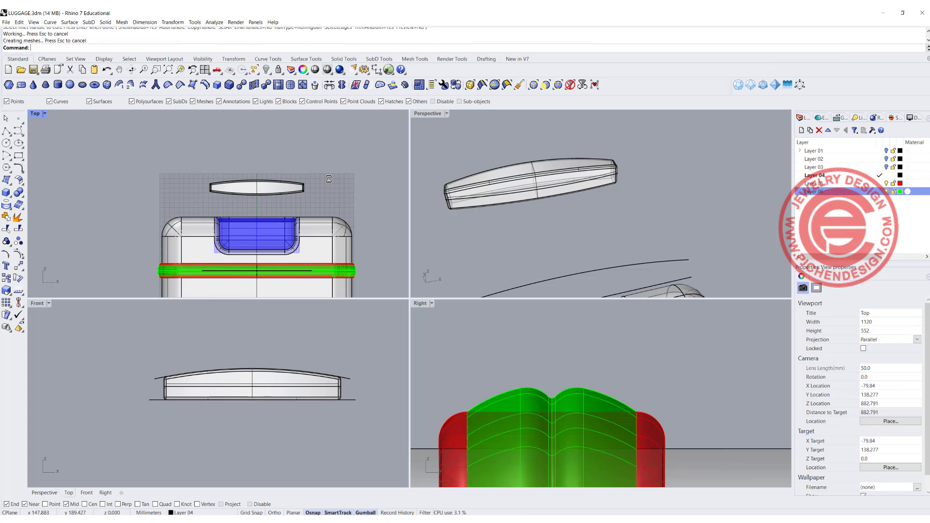
- Draw a horizontal rectangle just above the curved part in the Top view, shorter than the part
{"action": "scroll", "coordinate": [522, 179], "scroll_direction": "up", "scroll_amount": 4}
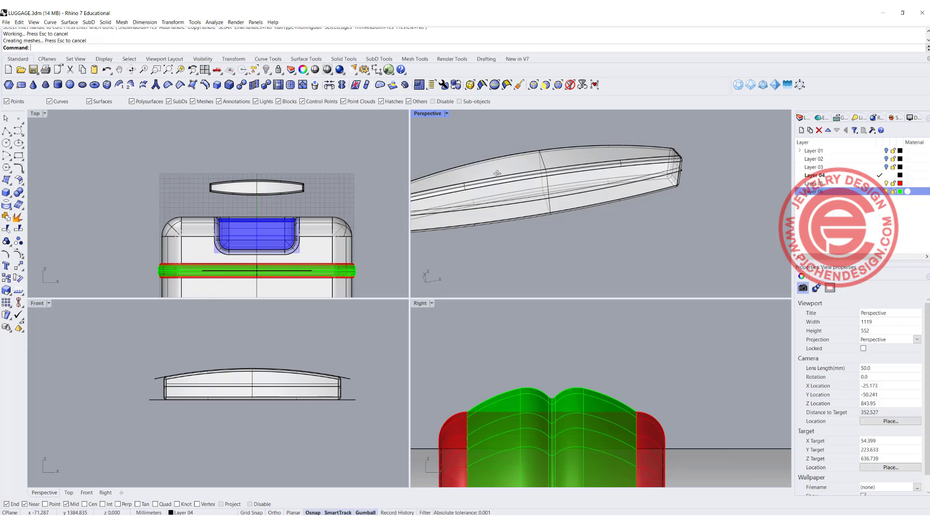
{"action": "right_click_drag", "start_coordinate": [473, 178], "coordinate": [501, 173]}
{"action": "scroll", "coordinate": [244, 182], "scroll_direction": "up", "scroll_amount": 5}
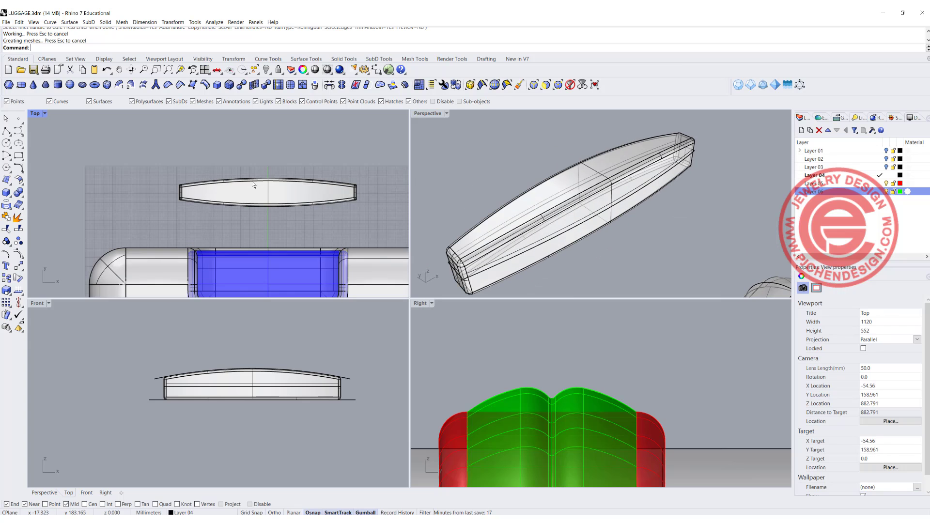
{"action": "left_click", "coordinate": [19, 157]}
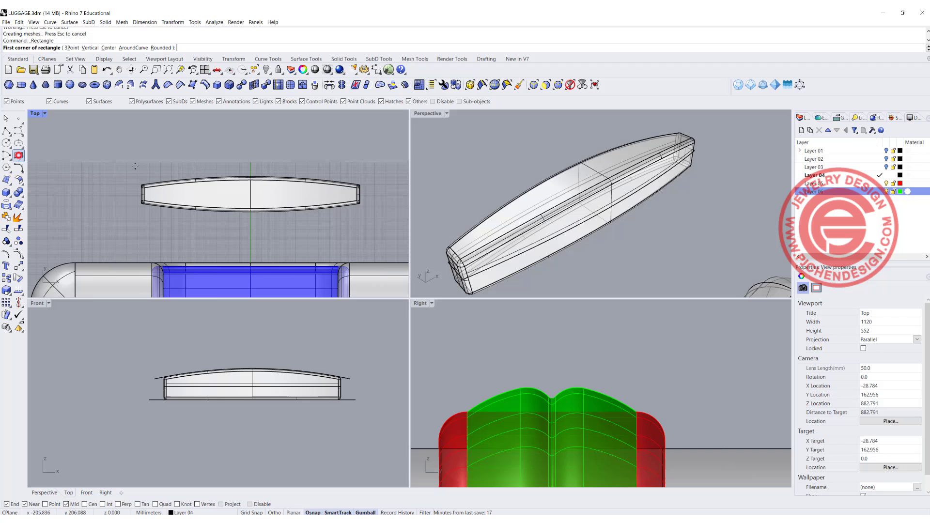
{"action": "left_click", "coordinate": [195, 137]}
{"action": "left_click", "coordinate": [332, 168]}
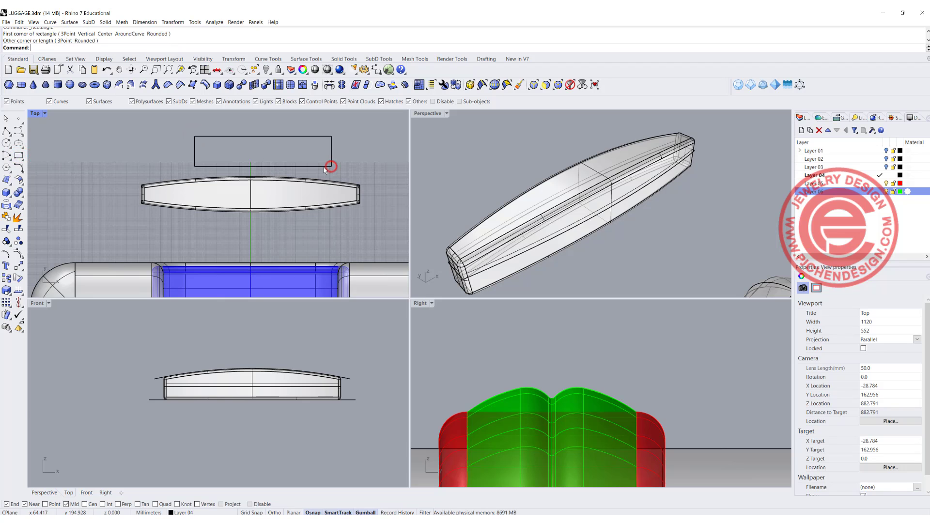
- Scale the rectangle's two lower corner points slightly inward to form a trapezoid that narrows toward the curved part
{"action": "scroll", "coordinate": [214, 157], "scroll_direction": "up", "scroll_amount": 1}
{"action": "left_click_drag", "start_coordinate": [164, 165], "coordinate": [404, 177]}
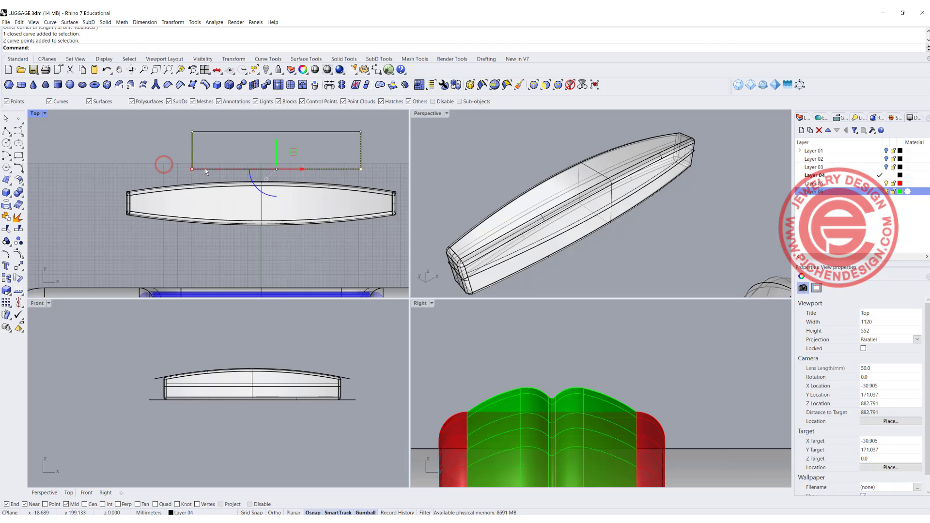
{"action": "left_click_drag", "start_coordinate": [190, 168], "coordinate": [202, 169]}
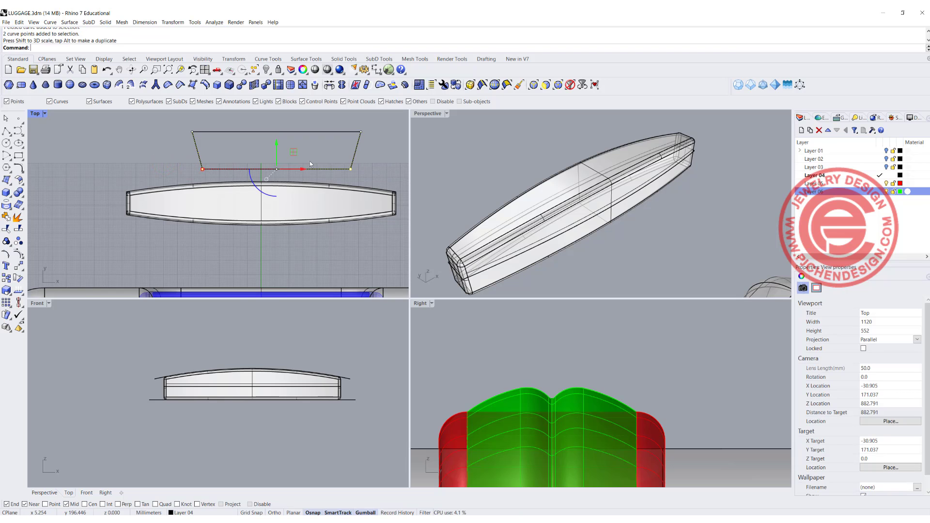
{"action": "left_click", "coordinate": [403, 170]}
- Fillet the trapezoid's lower-left corner with a radius of 6
{"action": "left_click", "coordinate": [341, 169]}
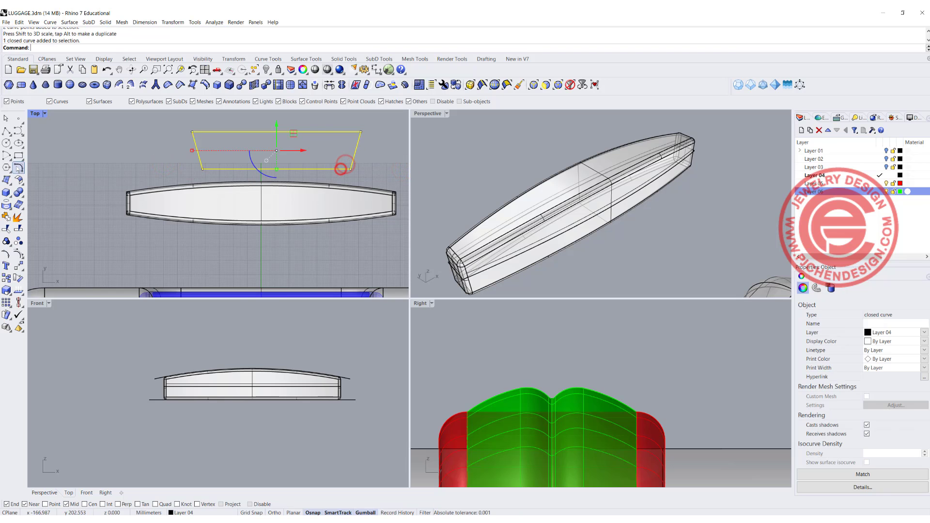
{"action": "left_click", "coordinate": [19, 167]}
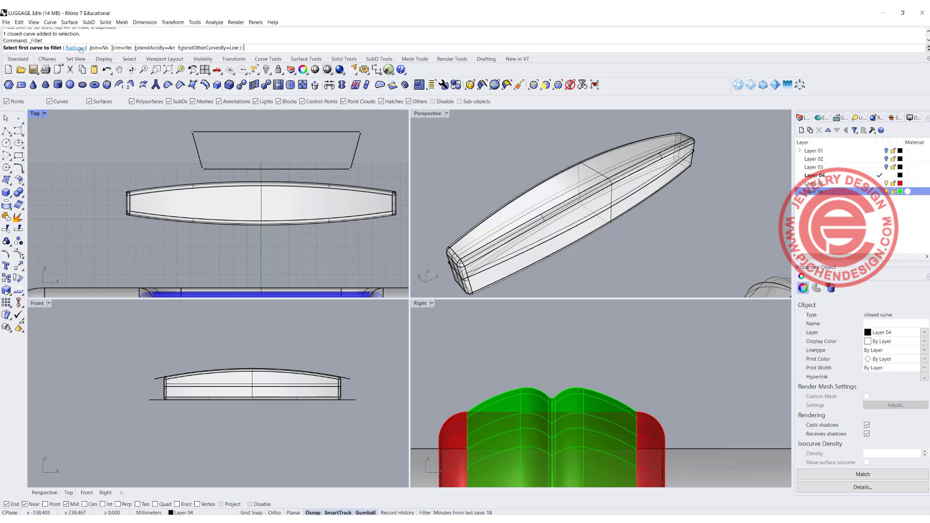
{"action": "scroll", "coordinate": [212, 167], "scroll_direction": "up", "scroll_amount": 4}
{"action": "scroll", "coordinate": [177, 168], "scroll_direction": "down", "scroll_amount": 3}
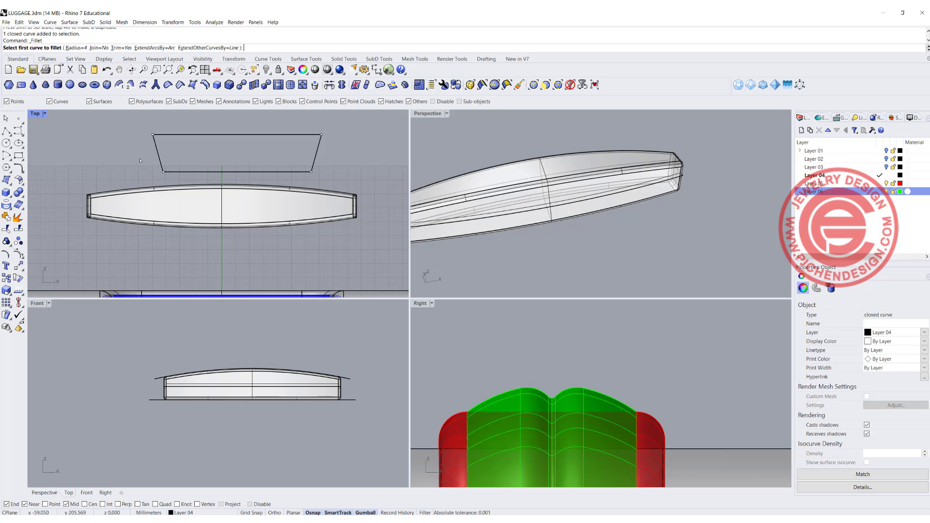
{"action": "right_click_drag", "start_coordinate": [135, 161], "coordinate": [107, 166]}
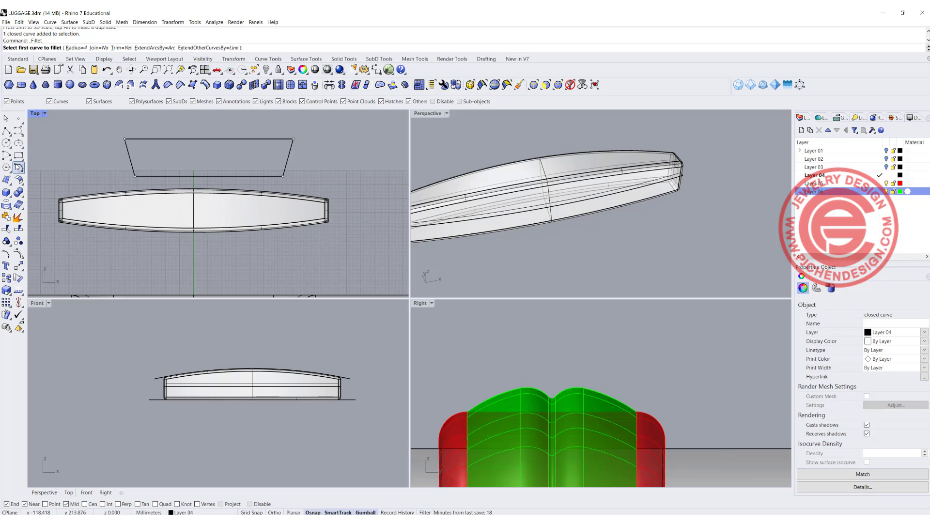
{"action": "left_click", "coordinate": [17, 165]}
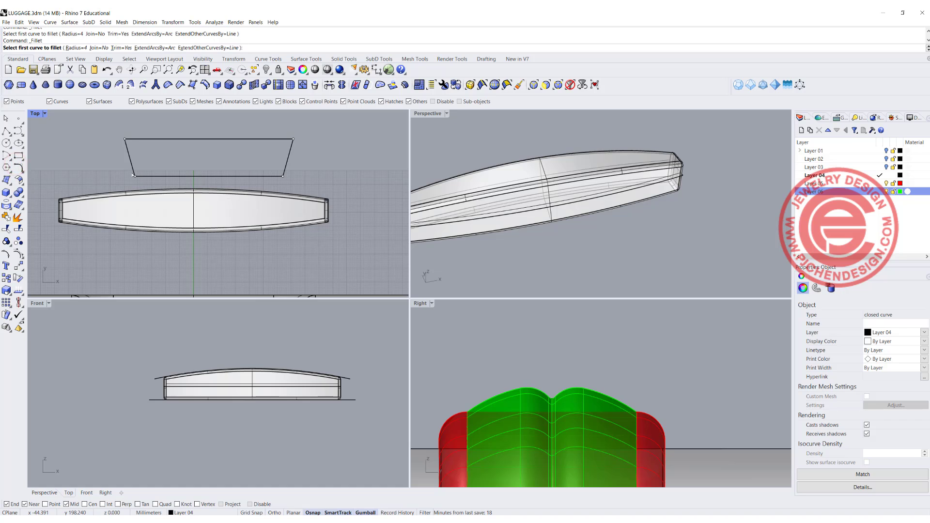
{"action": "left_click", "coordinate": [72, 48]}
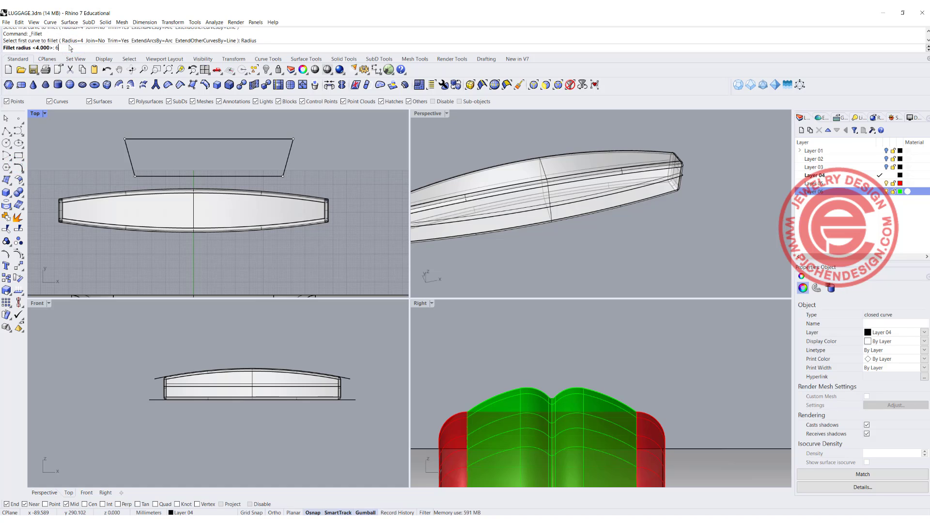
{"action": "type", "text": "6"}
{"action": "key", "text": "Return"}
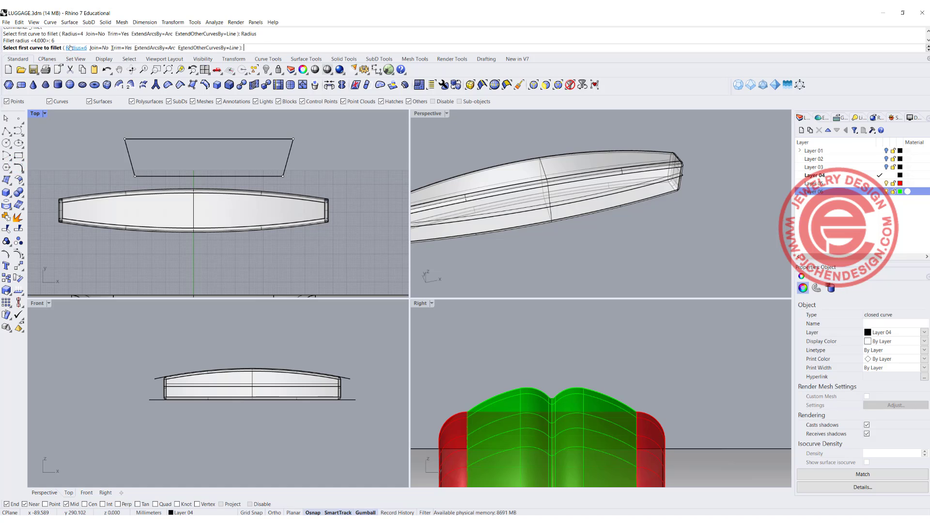
{"action": "left_click", "coordinate": [132, 167]}
{"action": "left_click", "coordinate": [140, 175]}
- Fillet the trapezoid's lower-right corner with the same radius of 6
{"action": "key", "text": "Return"}
{"action": "left_click", "coordinate": [275, 179]}
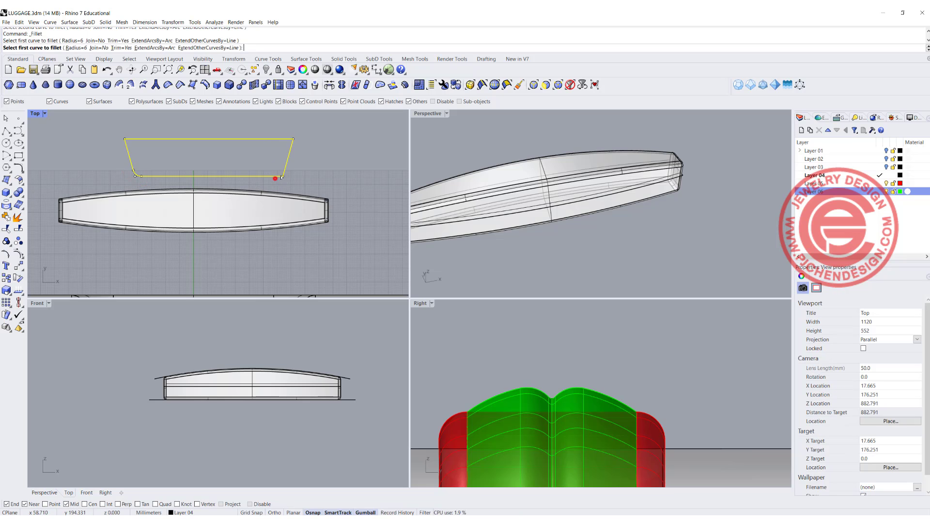
{"action": "left_click", "coordinate": [284, 171]}
{"action": "left_click", "coordinate": [295, 177]}
- Align the vertical centers of the rounded trapezoid and the curved part at 0
{"action": "left_click_drag", "start_coordinate": [281, 249], "coordinate": [162, 144]}
{"action": "left_click", "coordinate": [20, 301]}
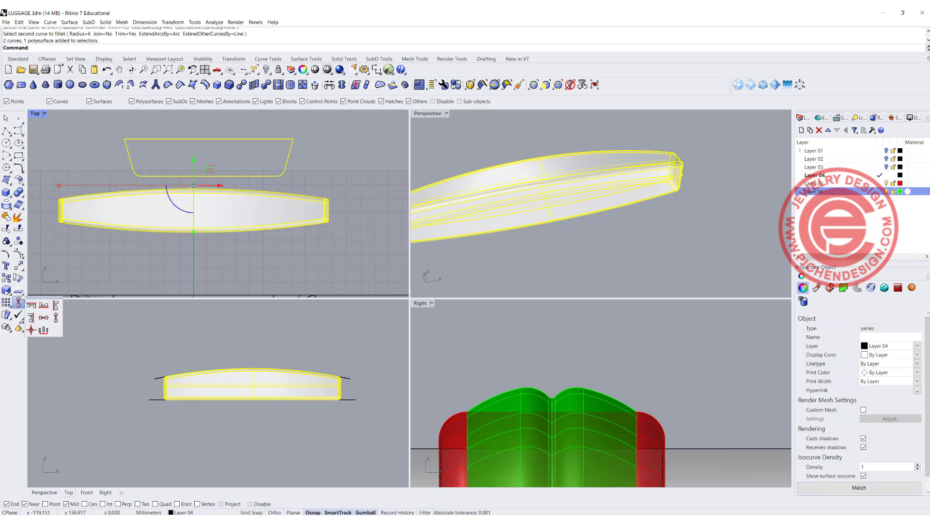
{"action": "left_click", "coordinate": [56, 319]}
{"action": "type", "text": "0"}
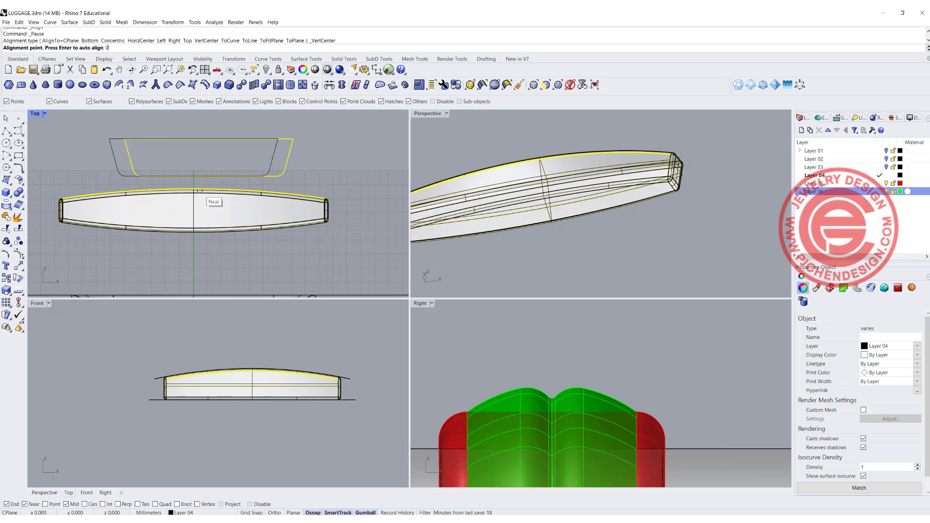
{"action": "key", "text": "Return"}
{"action": "left_click", "coordinate": [318, 152]}
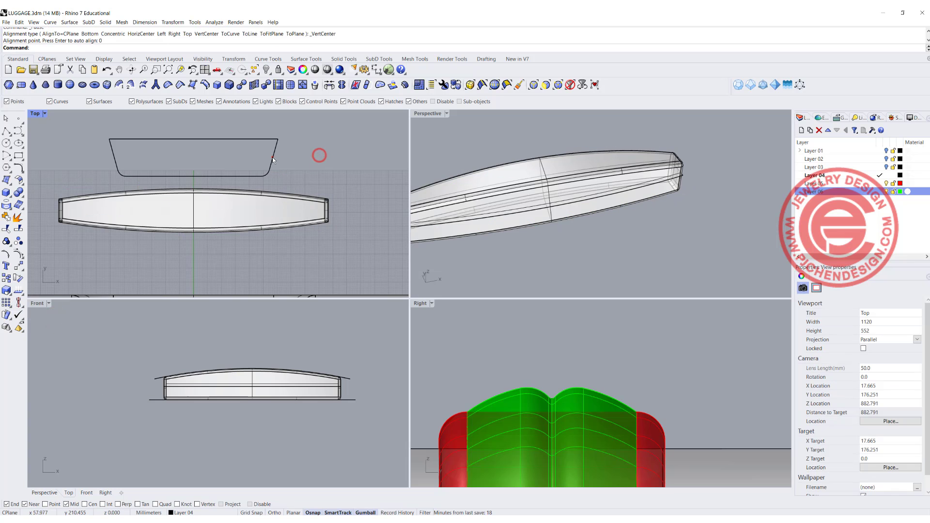
- Move the rounded trapezoid down in the Top view so its rounded lower end overlaps the curved part's upper half
{"action": "left_click", "coordinate": [272, 157]}
{"action": "left_click_drag", "start_coordinate": [193, 141], "coordinate": [186, 165]}
{"action": "left_click", "coordinate": [300, 173]}
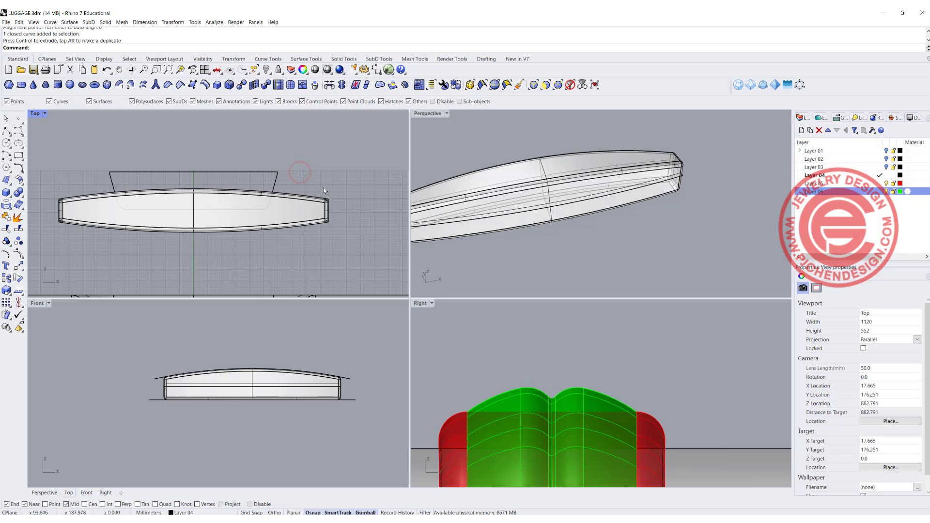
- Extrude the rounded trapezoid profile into a closed solid that rises above the top of the curved part in the Front view
{"action": "left_click", "coordinate": [279, 172]}
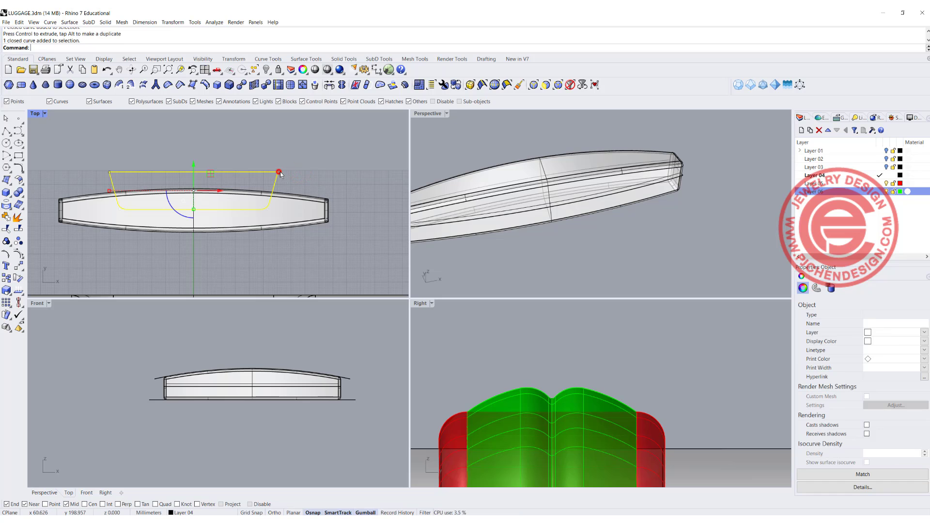
{"action": "left_click", "coordinate": [105, 22]}
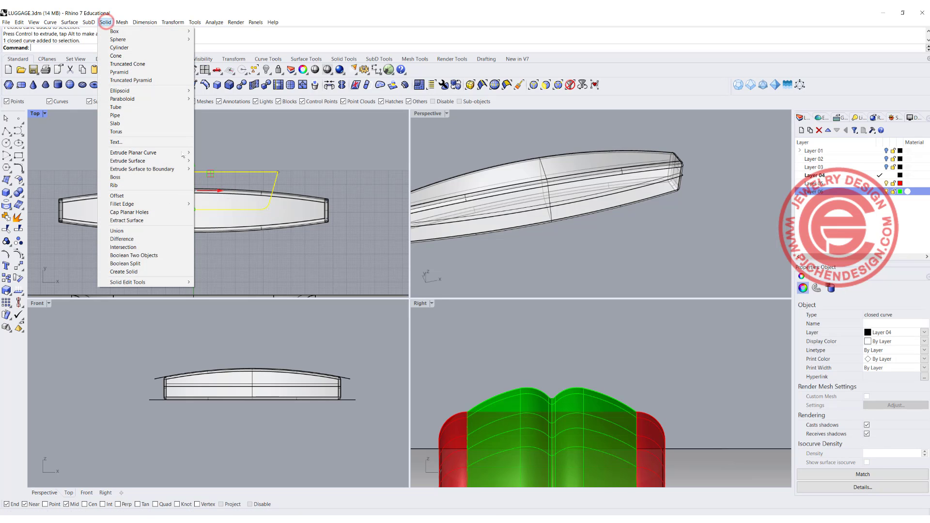
{"action": "left_click", "coordinate": [210, 152]}
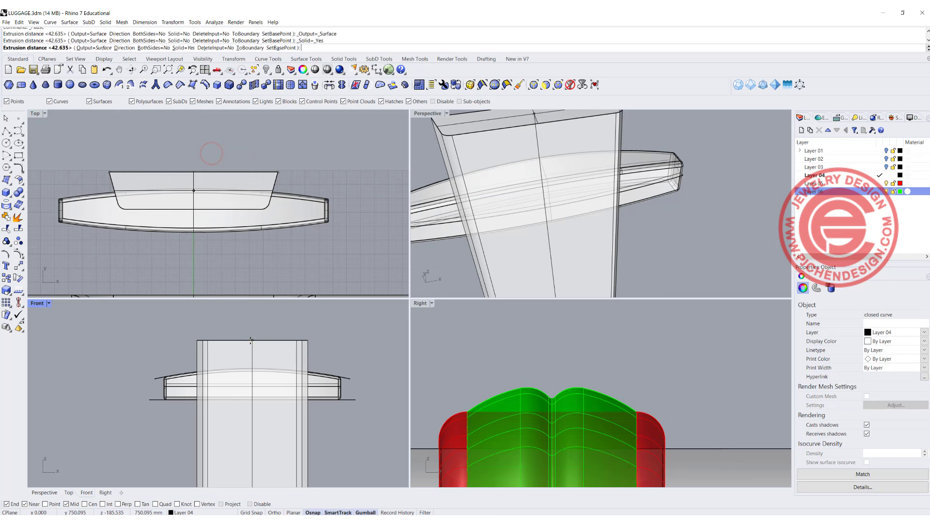
{"action": "left_click", "coordinate": [250, 341]}
{"action": "left_click", "coordinate": [334, 353]}
{"action": "scroll", "coordinate": [539, 190], "scroll_direction": "down", "scroll_amount": 6}
{"action": "right_click_drag", "start_coordinate": [539, 190], "coordinate": [578, 190]}
{"action": "left_click", "coordinate": [564, 175]}
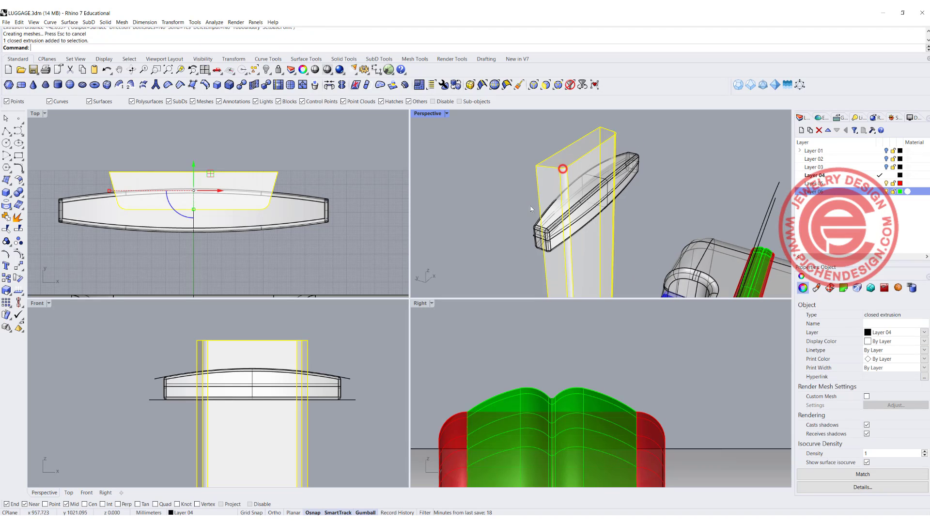
{"action": "left_click", "coordinate": [509, 193]}
- Boolean Split the curved part using the extruded trapezoid as the cutting solid
{"action": "left_click", "coordinate": [20, 195]}
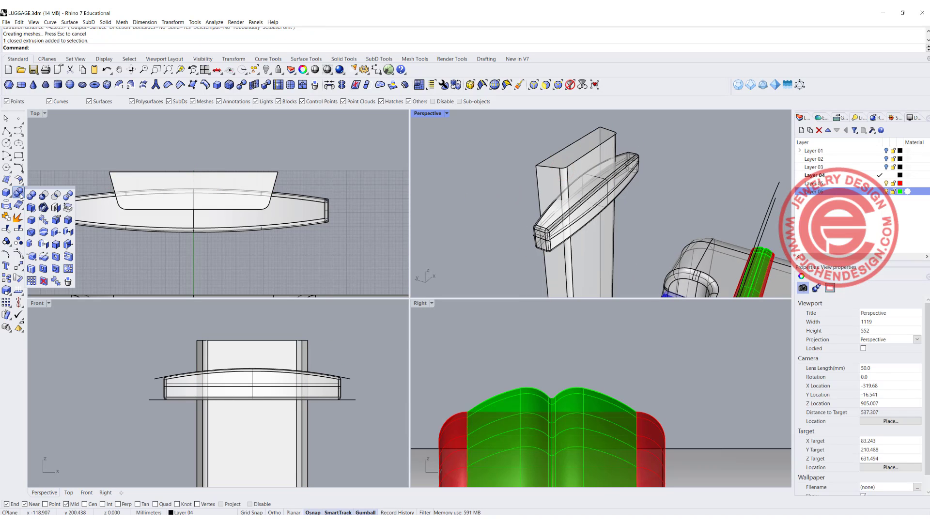
{"action": "left_click", "coordinate": [68, 195]}
{"action": "left_click", "coordinate": [97, 208]}
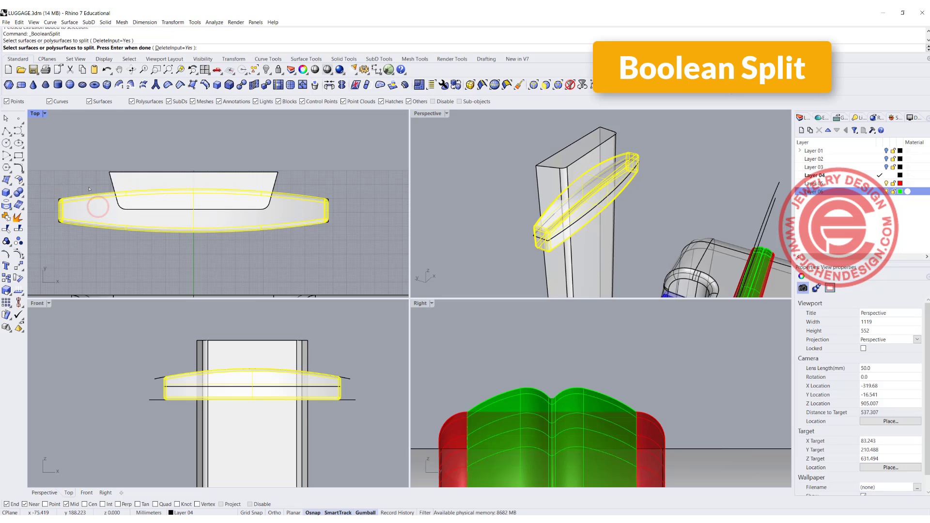
{"action": "key", "text": "Return"}
{"action": "left_click", "coordinate": [120, 182]}
{"action": "key", "text": "Return"}
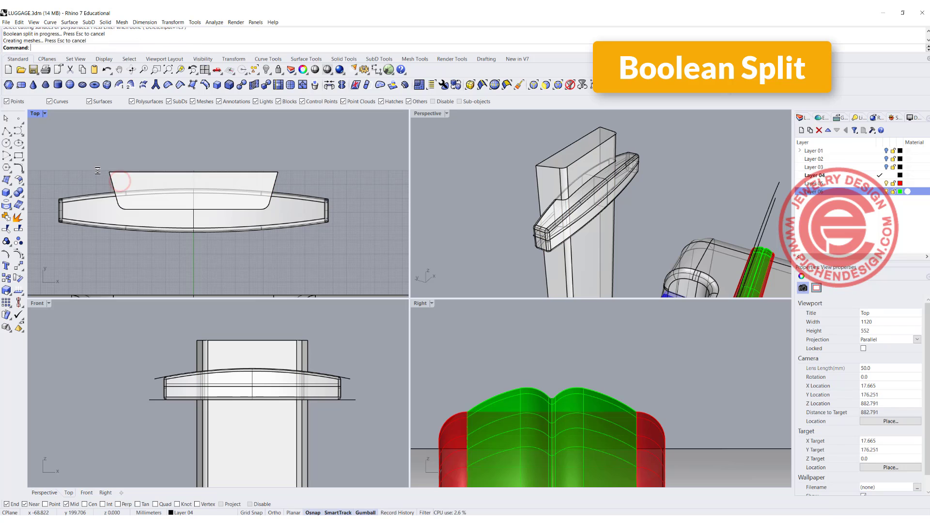
- Delete the extruded trapezoid cutting solid
{"action": "right_click_drag", "start_coordinate": [536, 188], "coordinate": [515, 158]}
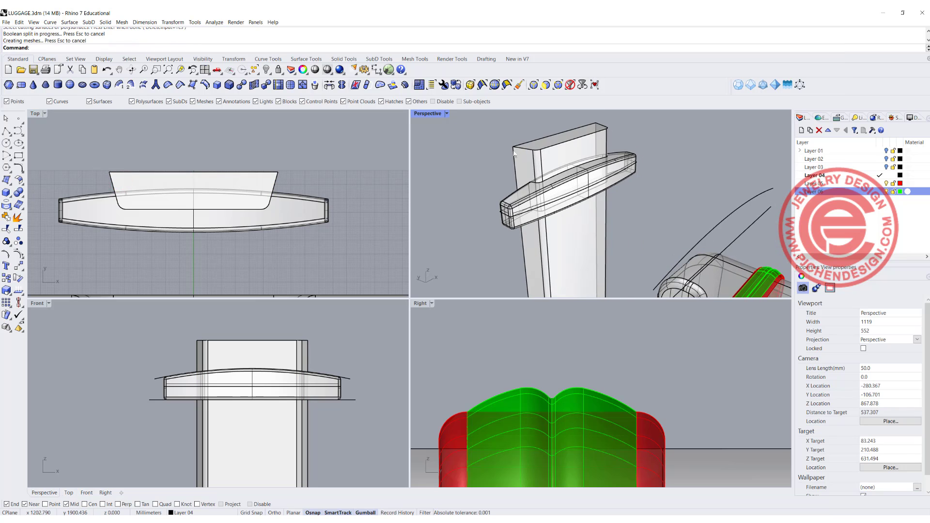
{"action": "left_click", "coordinate": [514, 155]}
{"action": "key", "text": "Delete"}
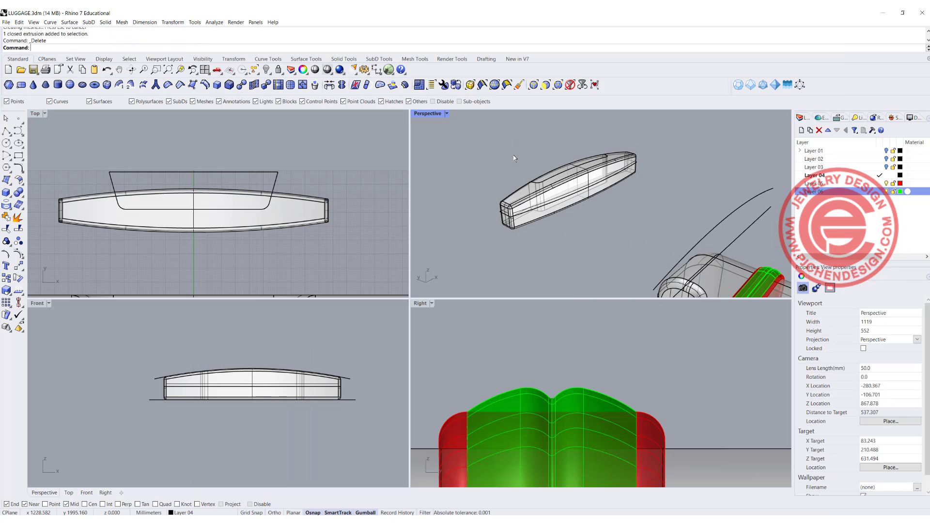
- Scale the split-off inner piece slightly shorter vertically with Scale 1D in the Front view, using its bottom edge as the base
{"action": "right_click_drag", "start_coordinate": [532, 186], "coordinate": [604, 185]}
{"action": "scroll", "coordinate": [628, 183], "scroll_direction": "up", "scroll_amount": 4}
{"action": "left_click", "coordinate": [621, 179]}
{"action": "scroll", "coordinate": [246, 380], "scroll_direction": "up", "scroll_amount": 3}
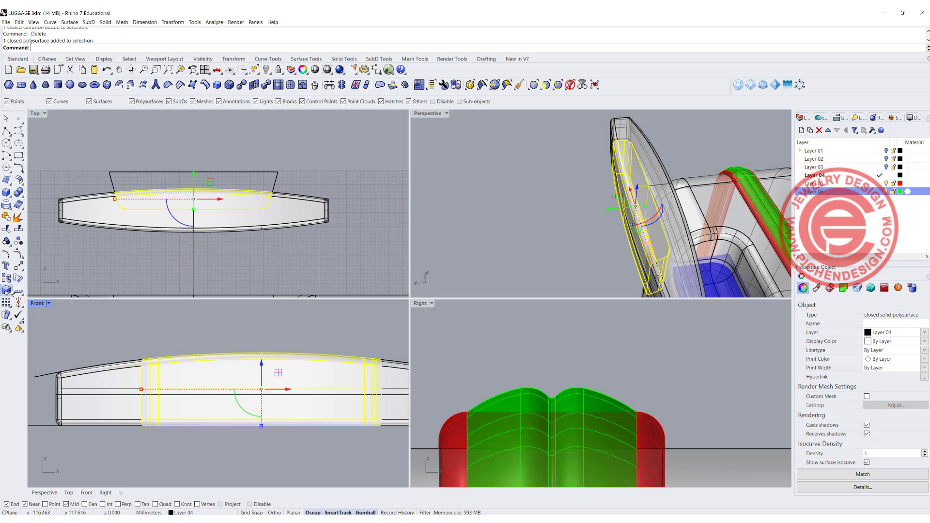
{"action": "left_click", "coordinate": [22, 267]}
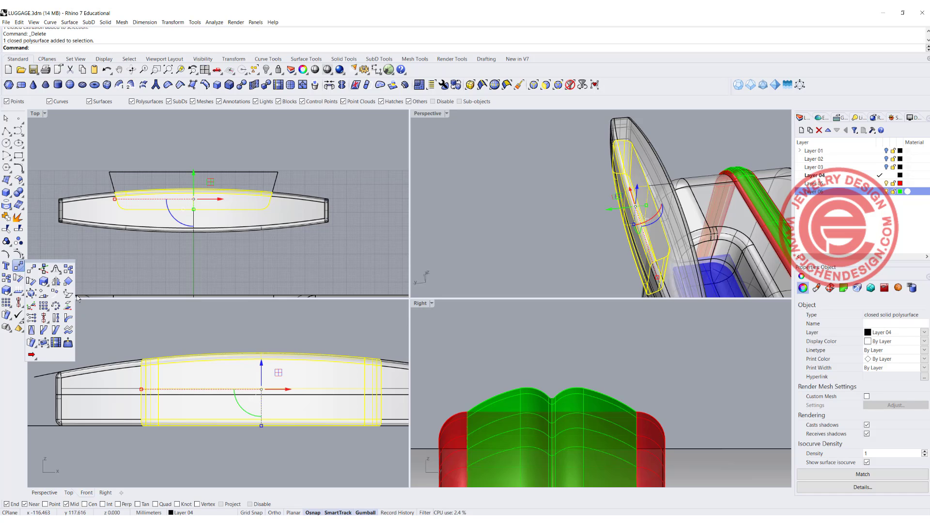
{"action": "left_click", "coordinate": [31, 281]}
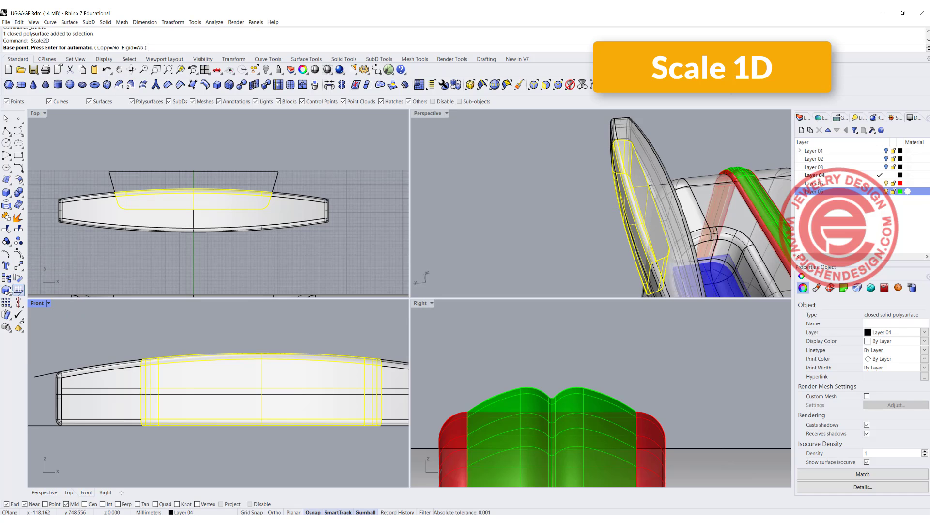
{"action": "left_click", "coordinate": [31, 292]}
{"action": "left_click", "coordinate": [200, 426]}
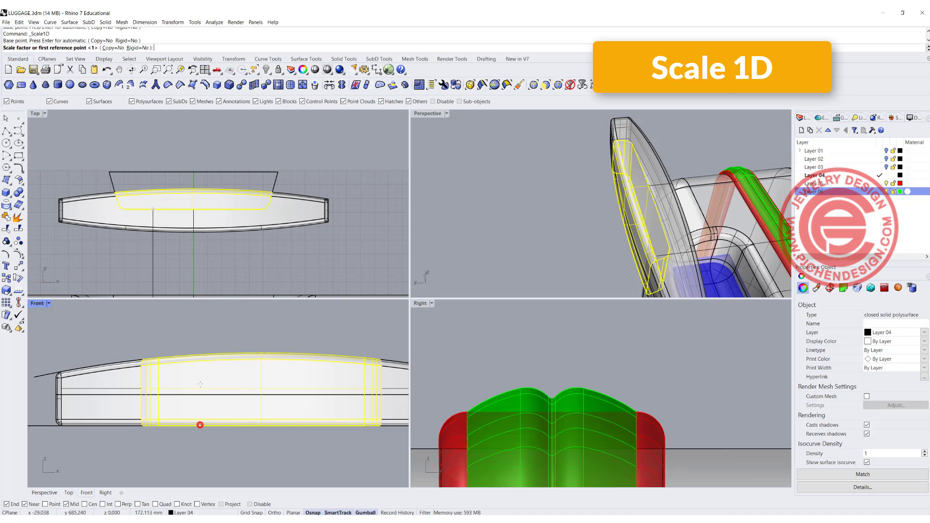
{"action": "left_click", "coordinate": [204, 323]}
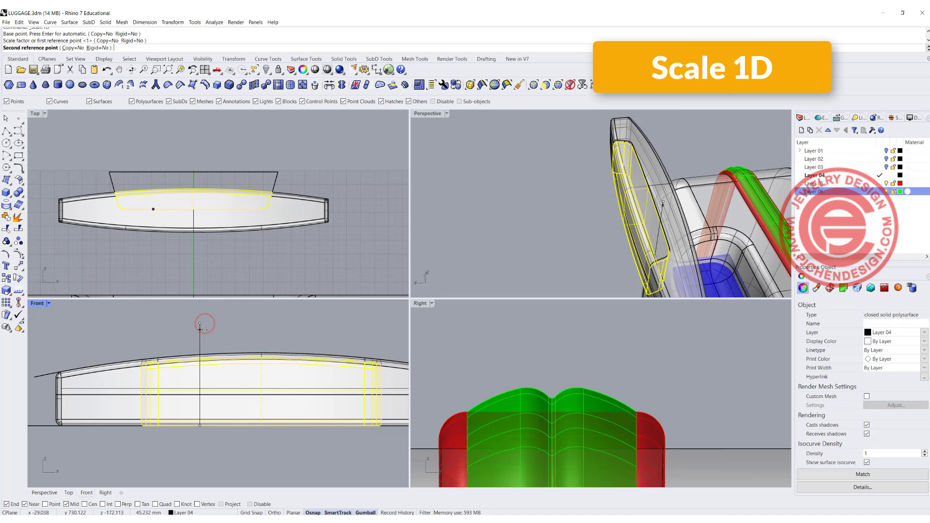
{"action": "left_click", "coordinate": [202, 328]}
{"action": "left_click", "coordinate": [343, 337]}
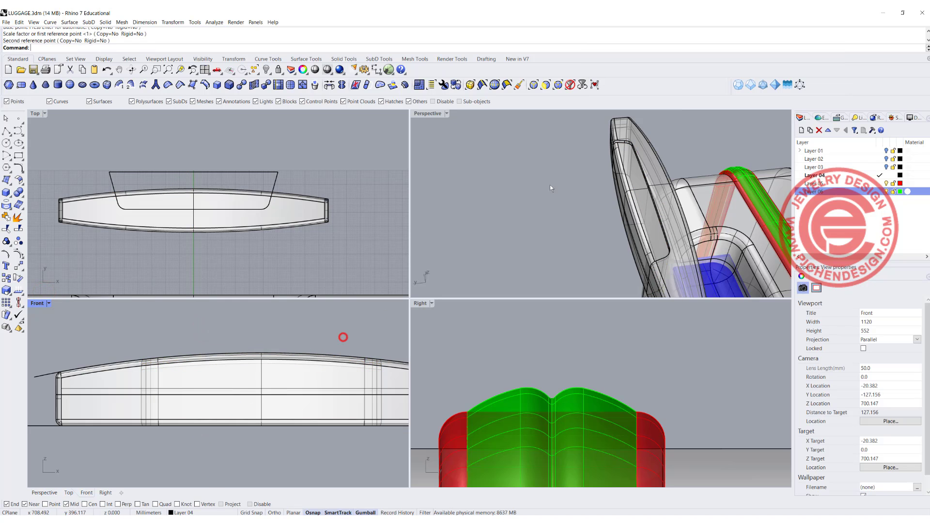
- Set the Perspective view to the Rendered display mode and maximize it
{"action": "right_click_drag", "start_coordinate": [577, 166], "coordinate": [633, 197]}
{"action": "left_click", "coordinate": [448, 113]}
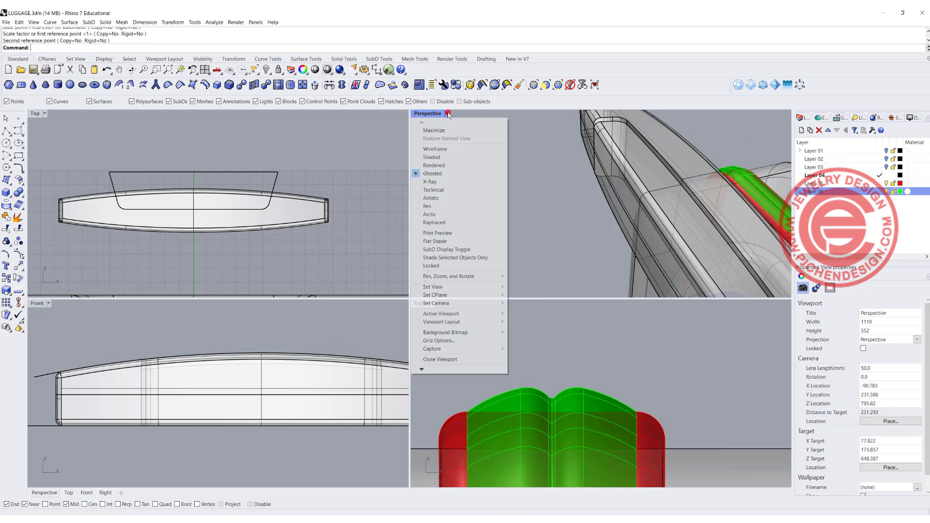
{"action": "left_click", "coordinate": [435, 166]}
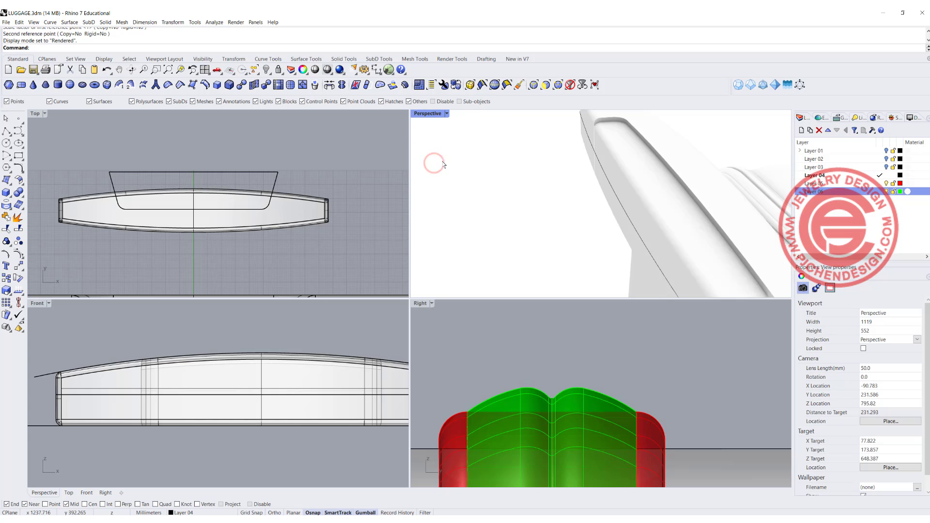
{"action": "double_click", "coordinate": [431, 114]}
{"action": "left_click", "coordinate": [431, 114]}
{"action": "scroll", "coordinate": [484, 191], "scroll_direction": "down", "scroll_amount": 4}
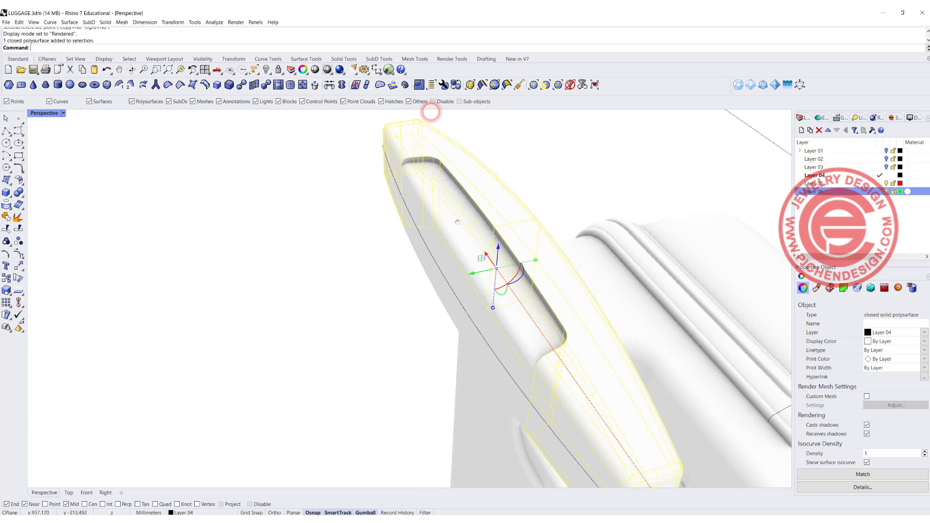
- Examine the recess rim and the shortened inner piece up close in the rendered Perspective view
{"action": "left_click", "coordinate": [299, 224]}
{"action": "right_click_drag", "start_coordinate": [329, 226], "coordinate": [442, 214]}
{"action": "scroll", "coordinate": [374, 135], "scroll_direction": "up", "scroll_amount": 4}
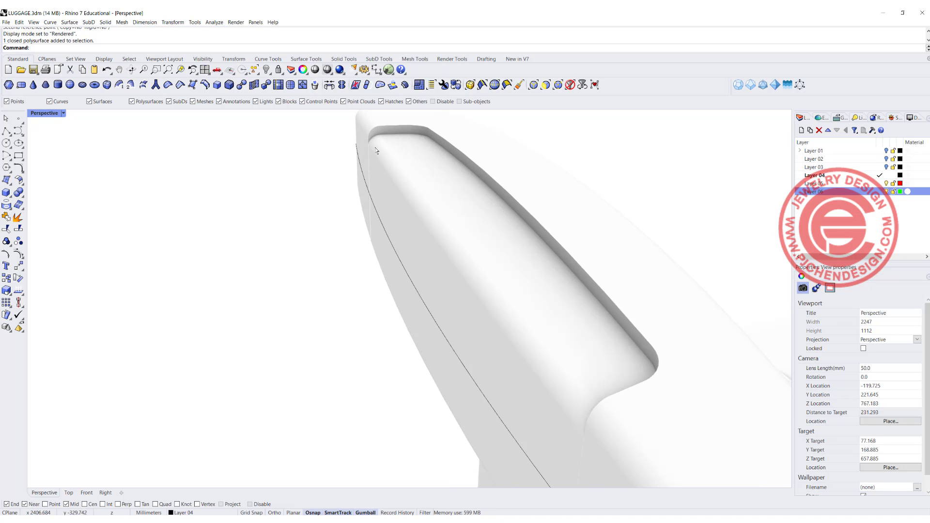
{"action": "left_click", "coordinate": [410, 181]}
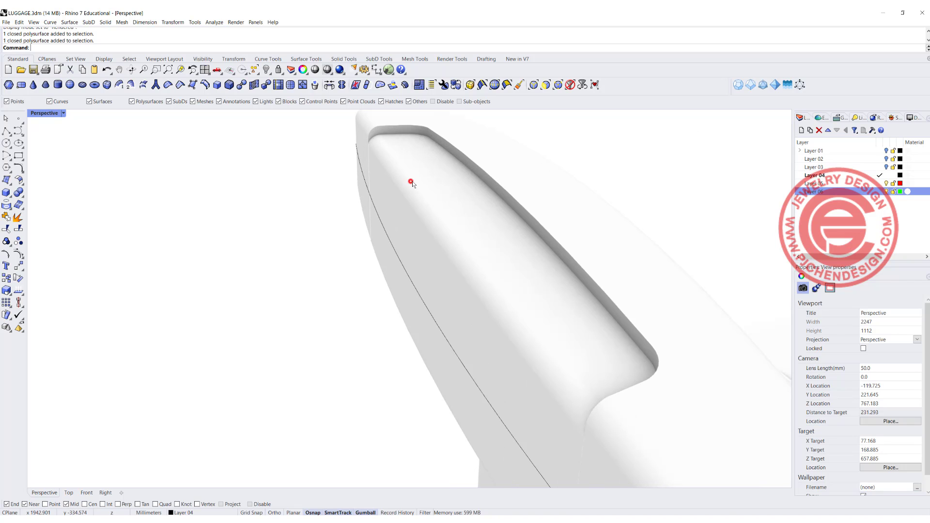
{"action": "left_click", "coordinate": [309, 172]}
{"action": "scroll", "coordinate": [378, 135], "scroll_direction": "up", "scroll_amount": 4}
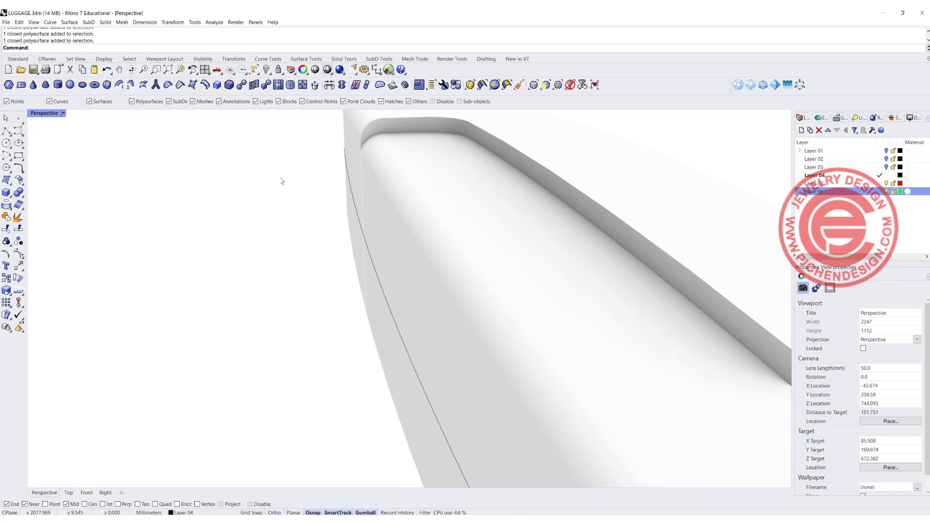
{"action": "scroll", "coordinate": [282, 181], "scroll_direction": "down", "scroll_amount": 2}
{"action": "left_click", "coordinate": [18, 193]}
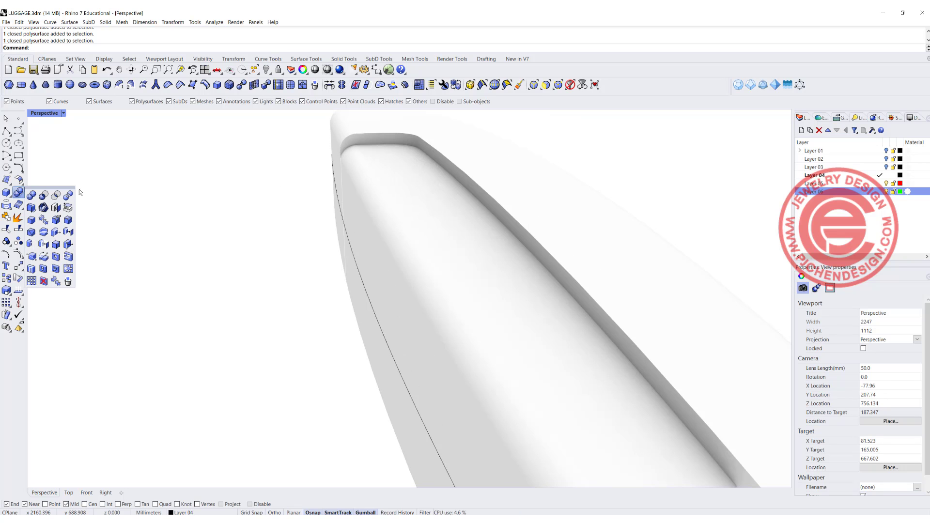
{"action": "left_click", "coordinate": [71, 221]}
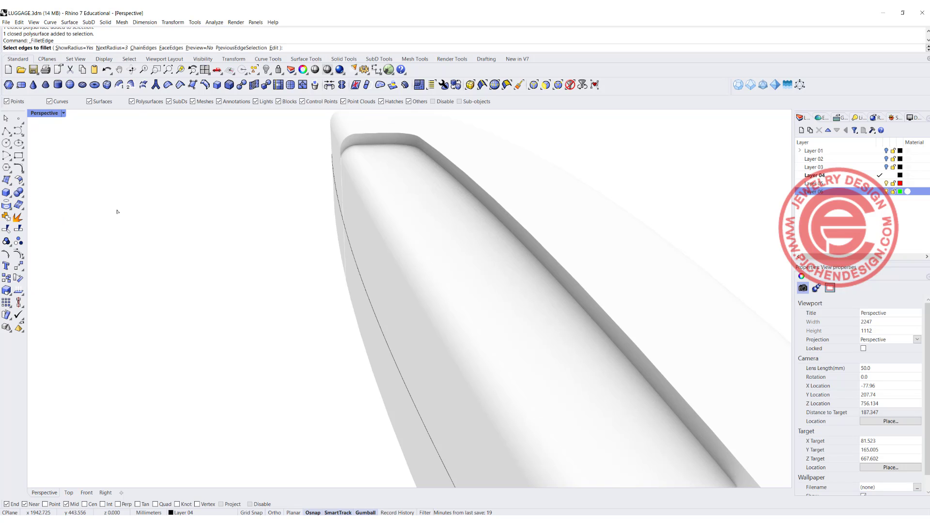
{"action": "key", "text": "ctrl+z"}
{"action": "key", "text": "Escape"}
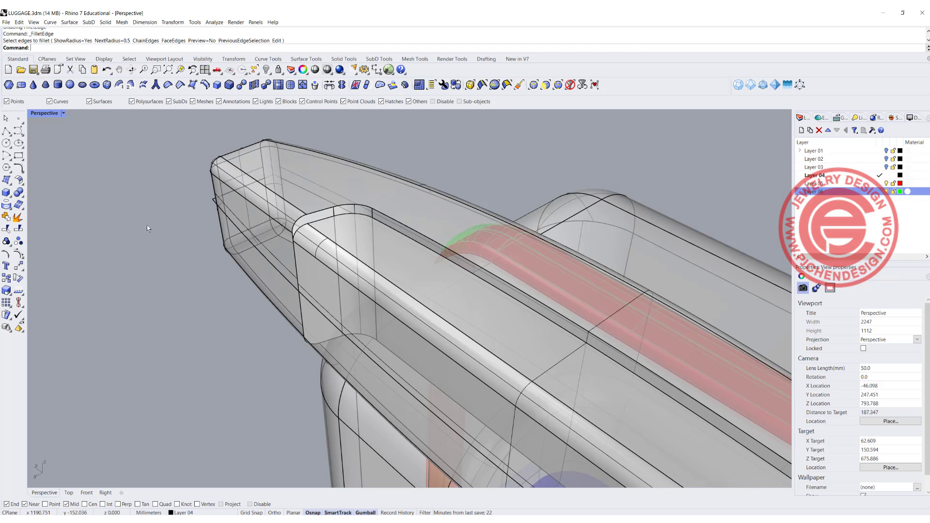
- Start a 0.5 radius edge fillet on the curved part and chain-select the edges along the recess's upper rim
{"action": "left_click", "coordinate": [301, 221]}
{"action": "left_click", "coordinate": [146, 181]}
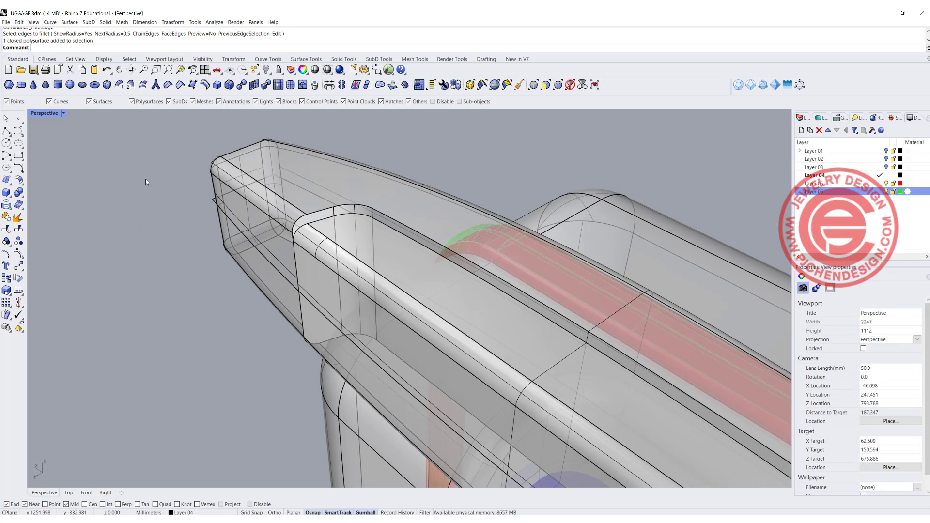
{"action": "left_click", "coordinate": [21, 195]}
{"action": "left_click", "coordinate": [67, 224]}
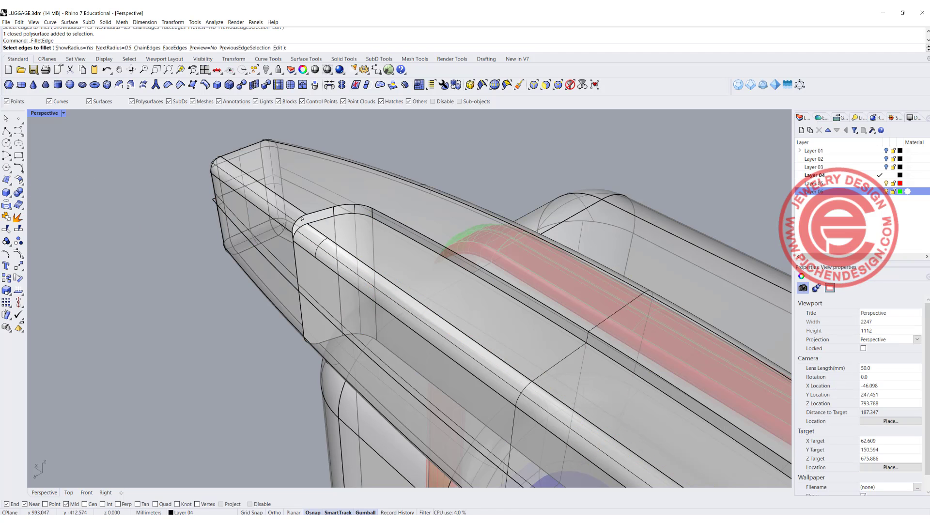
{"action": "left_click", "coordinate": [301, 216]}
{"action": "left_click", "coordinate": [201, 47]}
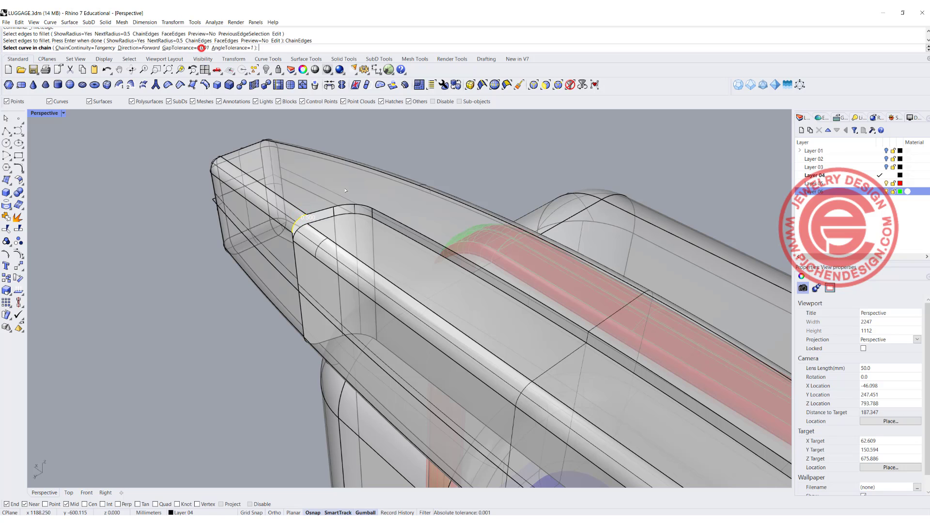
{"action": "left_click", "coordinate": [318, 209]}
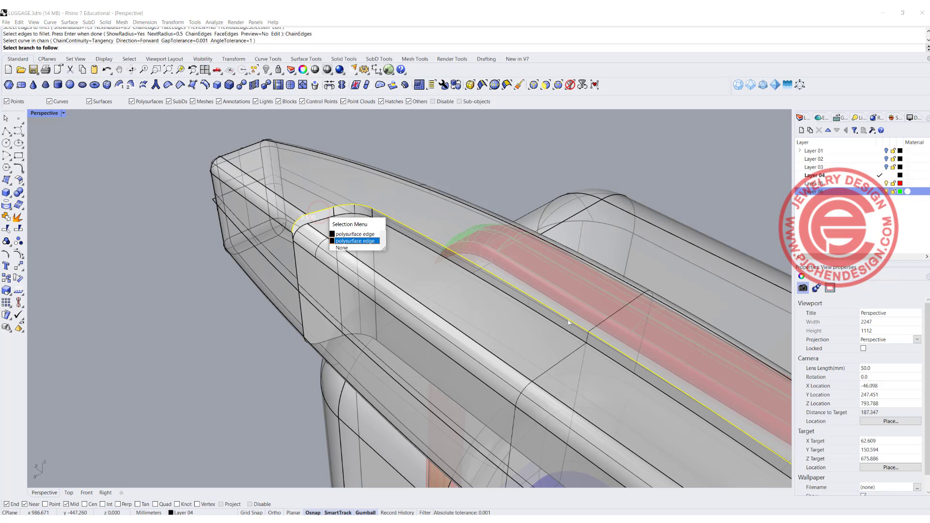
{"action": "left_click", "coordinate": [541, 252]}
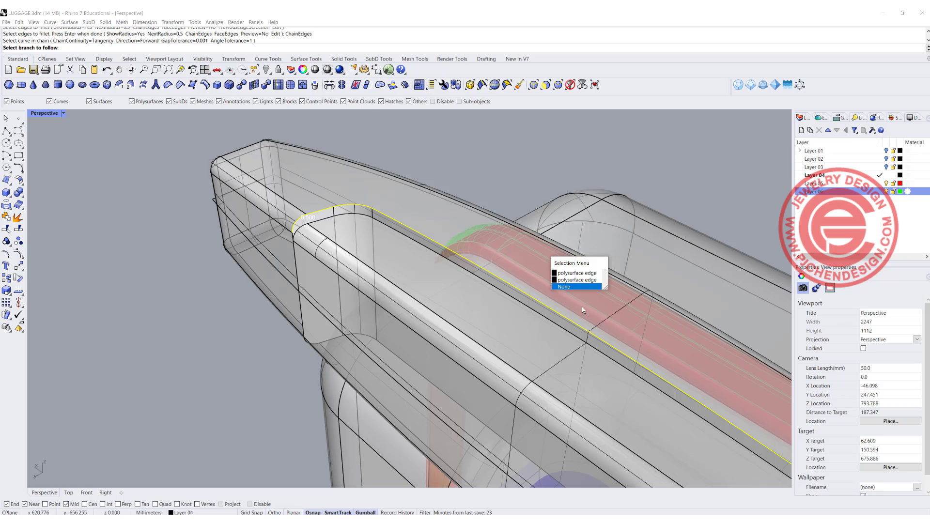
{"action": "right_click", "coordinate": [584, 311]}
- Continue the edge chain down the side and along the lower rim of the recess and apply the 0.5 radius fillet
{"action": "right_click_drag", "start_coordinate": [647, 414], "coordinate": [523, 247], "text": "shift"}
{"action": "right_click_drag", "start_coordinate": [622, 420], "coordinate": [623, 219]}
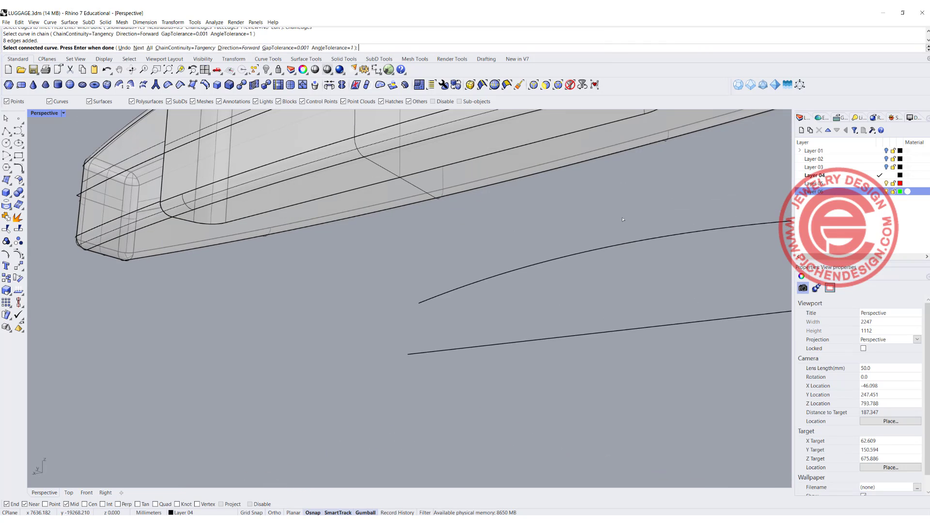
{"action": "scroll", "coordinate": [623, 219], "scroll_direction": "up", "scroll_amount": 5}
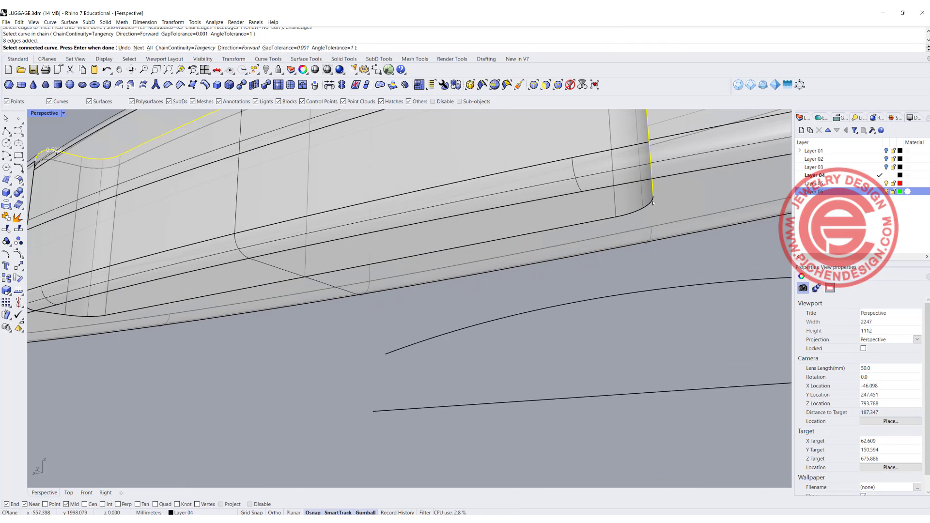
{"action": "left_click", "coordinate": [652, 202]}
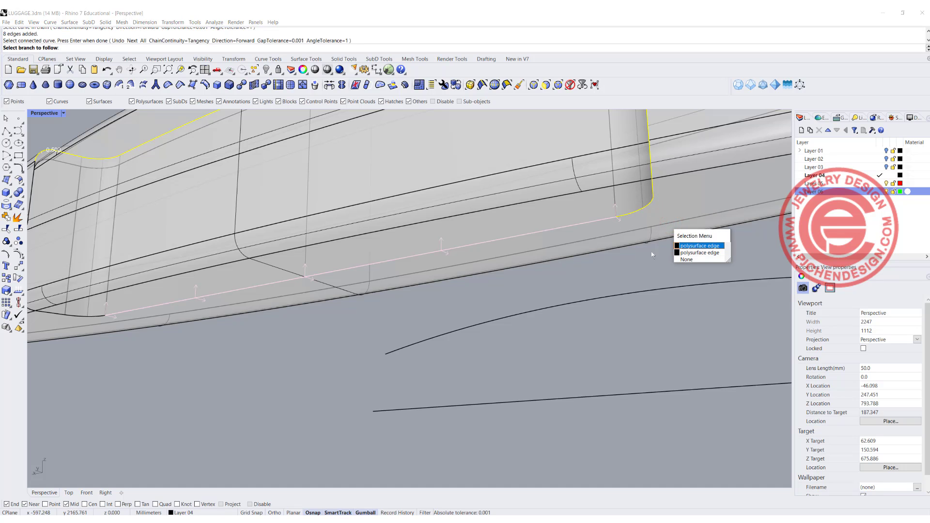
{"action": "left_click", "coordinate": [682, 246]}
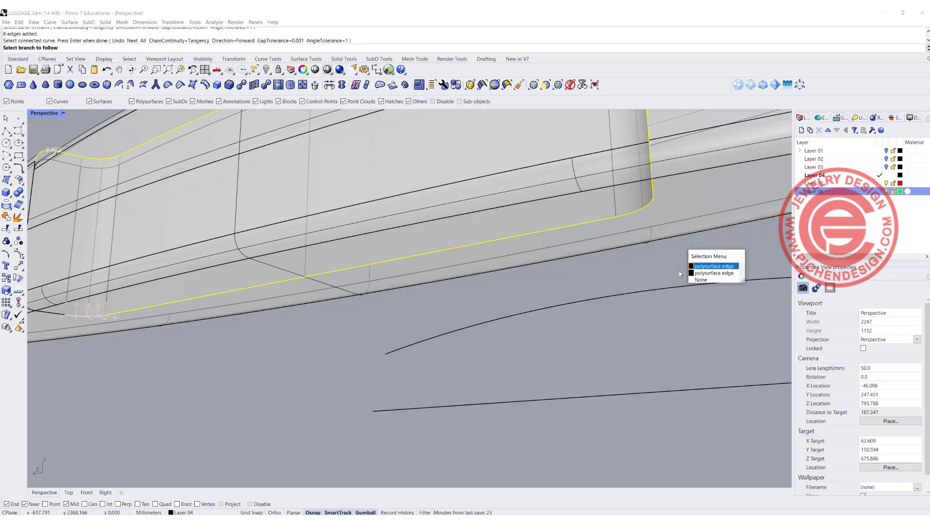
{"action": "left_click", "coordinate": [702, 267]}
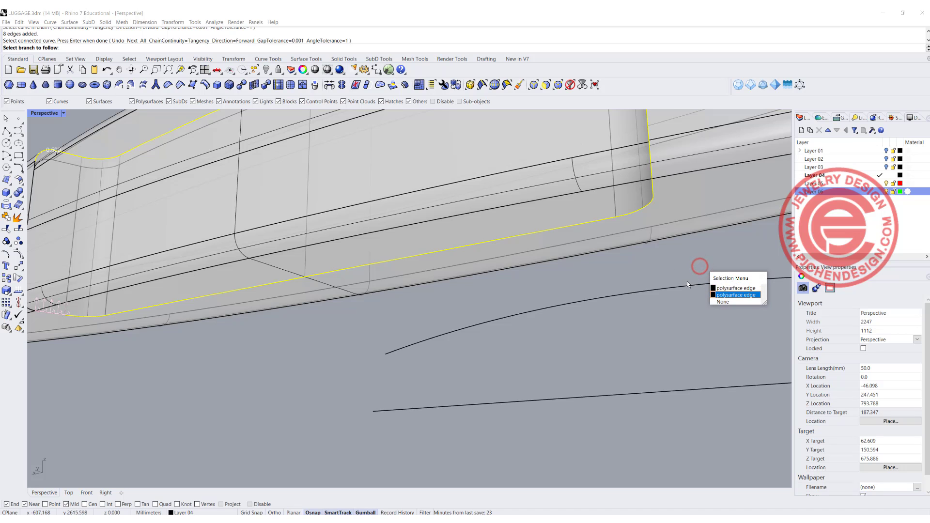
{"action": "left_click", "coordinate": [722, 288]}
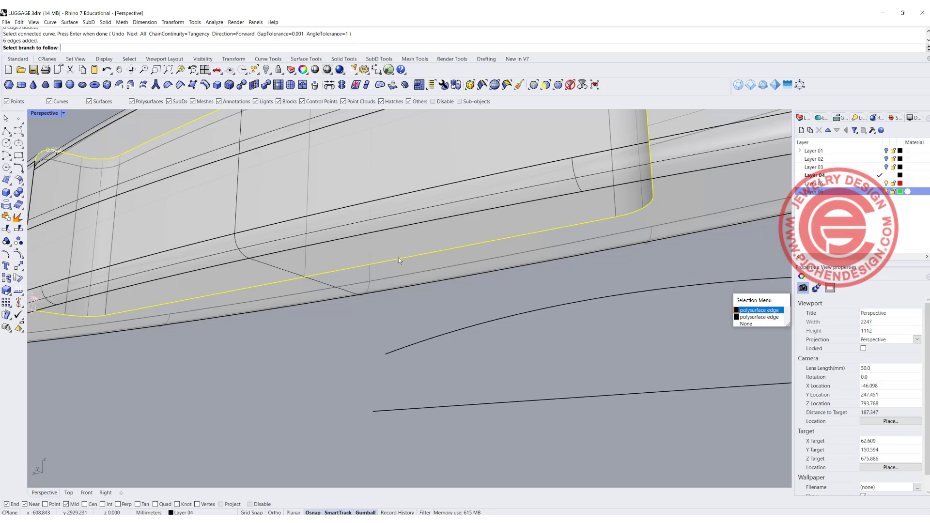
{"action": "key", "text": "Return"}
{"action": "right_click_drag", "start_coordinate": [303, 227], "coordinate": [298, 255]}
{"action": "scroll", "coordinate": [341, 252], "scroll_direction": "down", "scroll_amount": 5}
{"action": "key", "text": "Return"}
{"action": "key", "text": "Return"}
{"action": "key", "text": "Return"}
- Set the Perspective view to the Rendered display mode and examine the filleted recess rim up close
{"action": "scroll", "coordinate": [298, 256], "scroll_direction": "down", "scroll_amount": 2}
{"action": "left_click", "coordinate": [63, 112]}
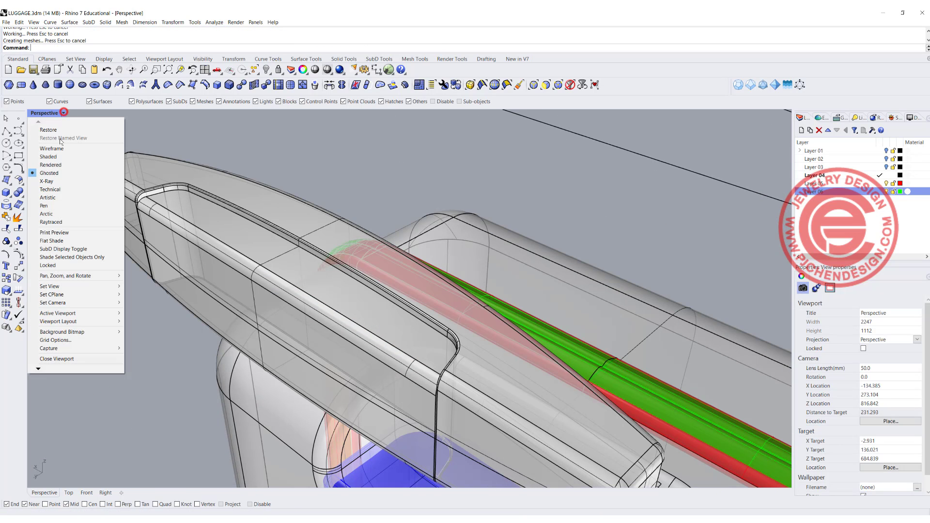
{"action": "left_click", "coordinate": [59, 165]}
{"action": "scroll", "coordinate": [144, 229], "scroll_direction": "up", "scroll_amount": 2}
{"action": "scroll", "coordinate": [147, 191], "scroll_direction": "down", "scroll_amount": 1}
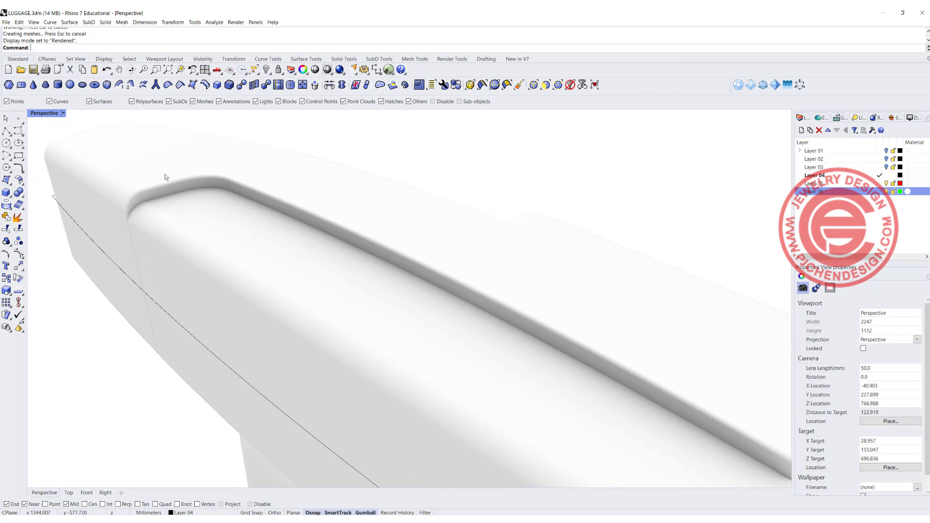
- Move the inner piece slightly inward along the Y axis, away from the recess's outer face, and deselect it
{"action": "left_click", "coordinate": [396, 315]}
{"action": "scroll", "coordinate": [473, 371], "scroll_direction": "down", "scroll_amount": 3}
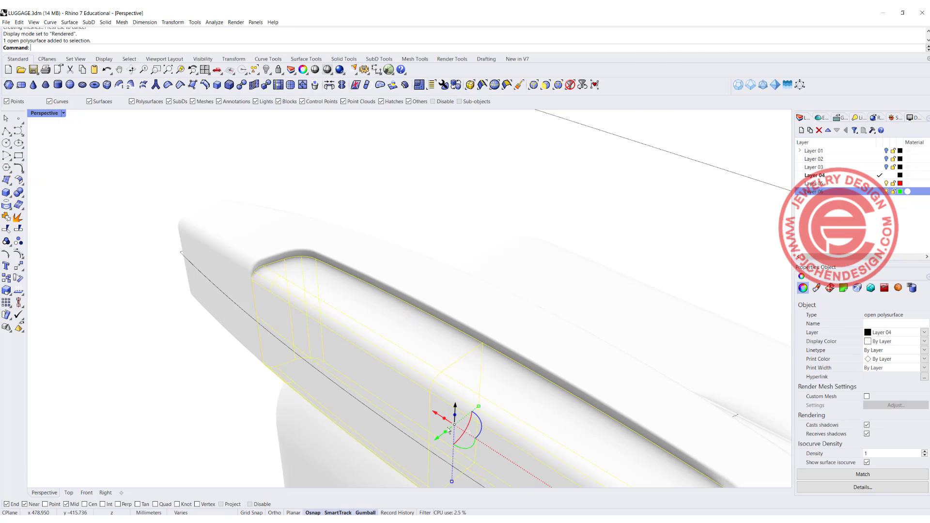
{"action": "left_click", "coordinate": [437, 442]}
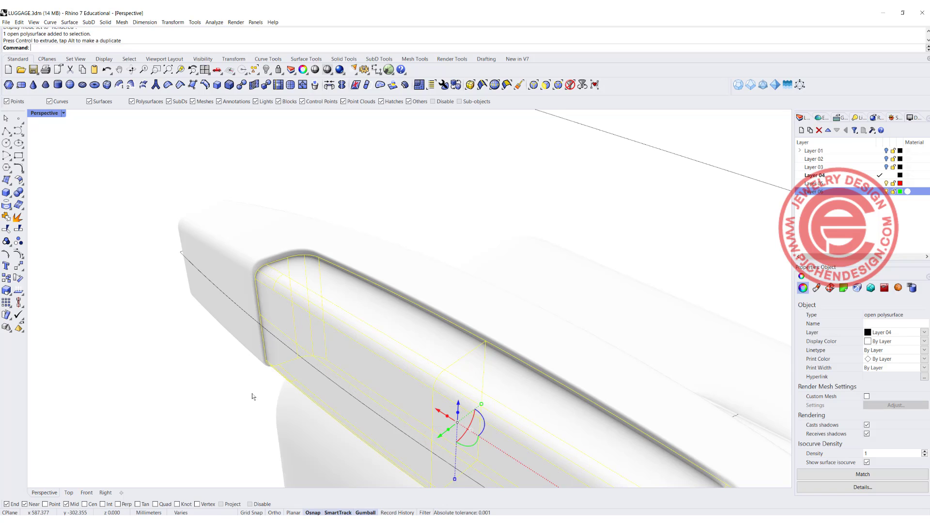
{"action": "left_click", "coordinate": [180, 376]}
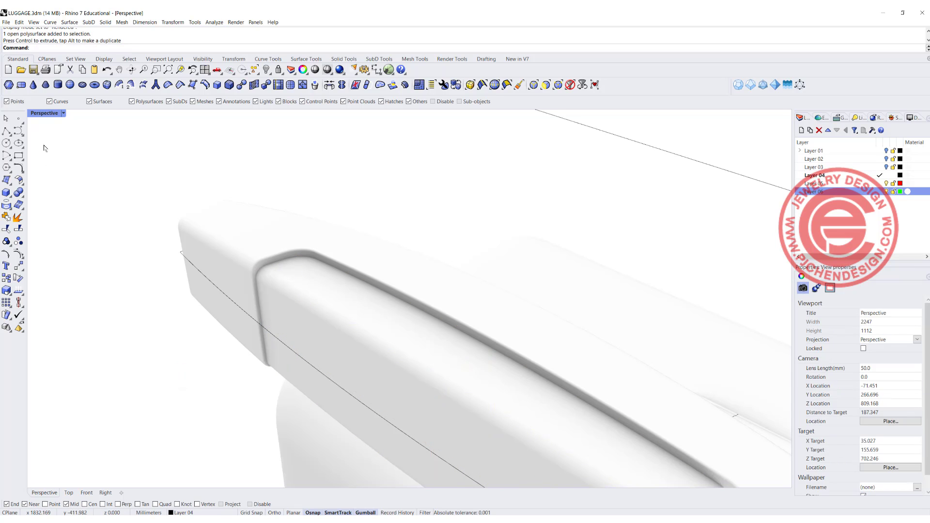
- Set the Perspective view back to the Ghosted display mode and restore the four-view layout
{"action": "left_click", "coordinate": [63, 115]}
{"action": "left_click", "coordinate": [61, 173]}
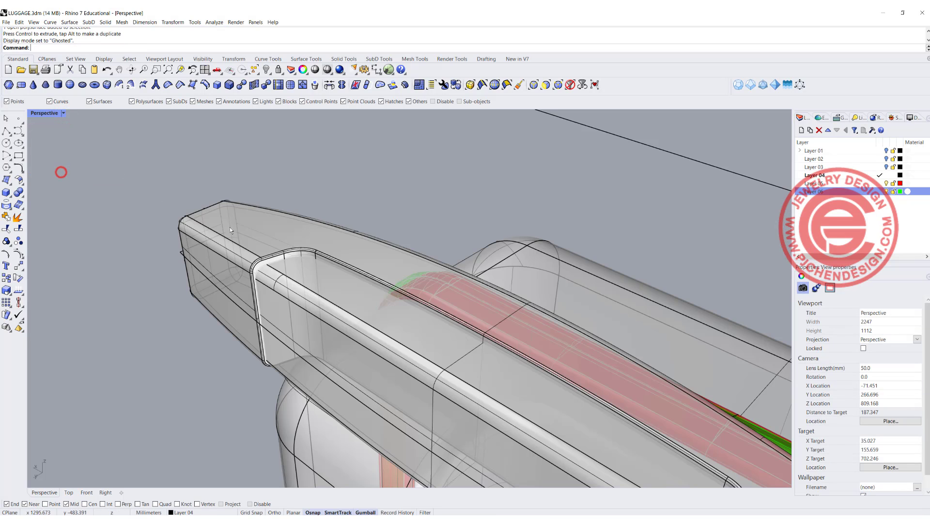
{"action": "right_click_drag", "start_coordinate": [331, 249], "coordinate": [245, 358]}
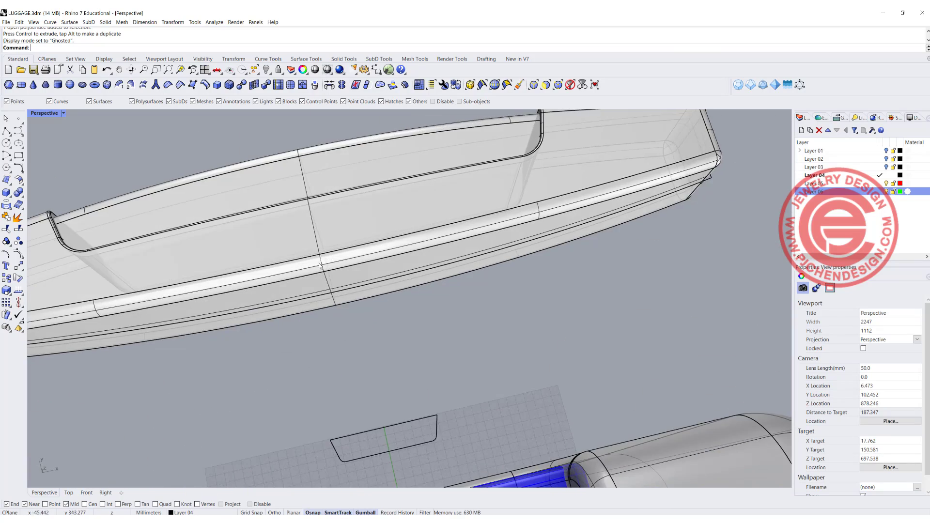
{"action": "scroll", "coordinate": [318, 256], "scroll_direction": "down", "scroll_amount": 4}
{"action": "double_click", "coordinate": [53, 116]}
- Draw a wide rectangular box in the Top view over the middle of the trapezoid curve's long edge
{"action": "left_click", "coordinate": [180, 216]}
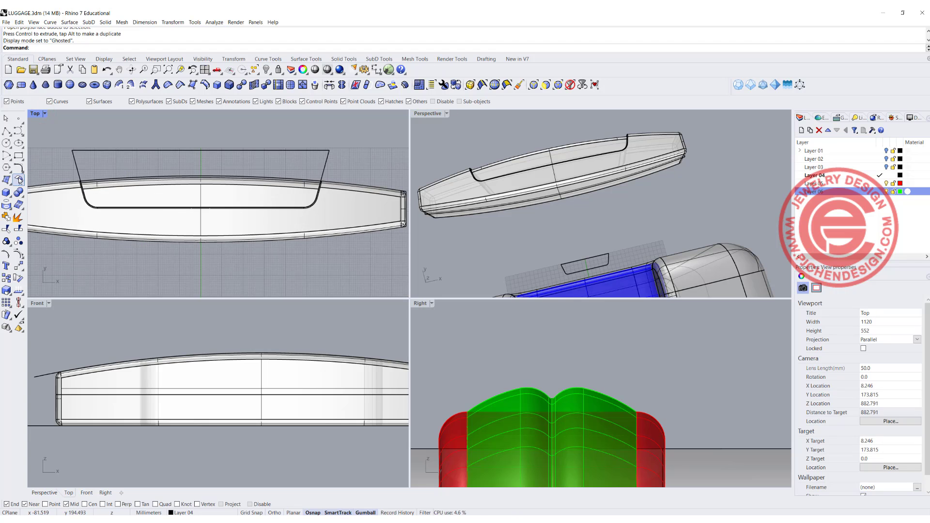
{"action": "left_click", "coordinate": [7, 192]}
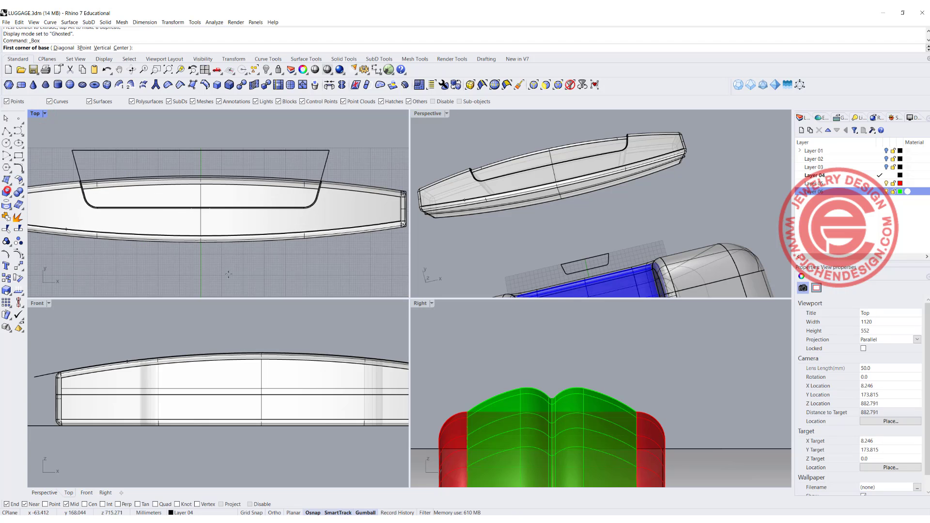
{"action": "left_click", "coordinate": [170, 132]}
{"action": "left_click", "coordinate": [278, 165]}
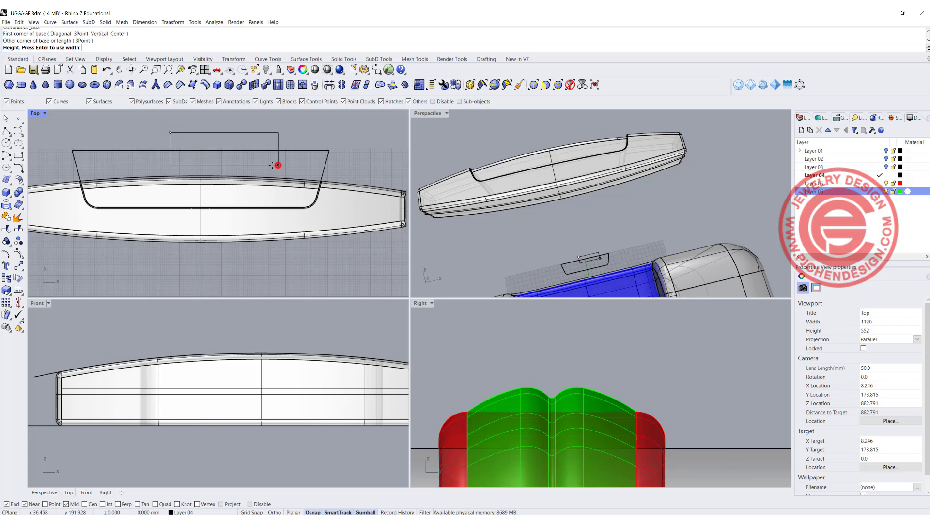
{"action": "scroll", "coordinate": [253, 409], "scroll_direction": "down", "scroll_amount": 2}
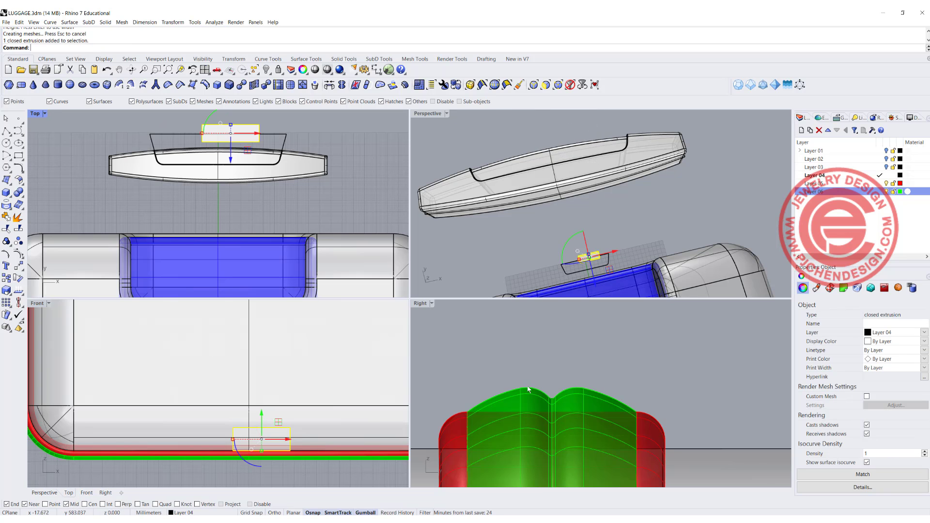
- Raise the new box in the Right view to above the suitcase, near the curved part's level
{"action": "scroll", "coordinate": [568, 417], "scroll_direction": "down", "scroll_amount": 20}
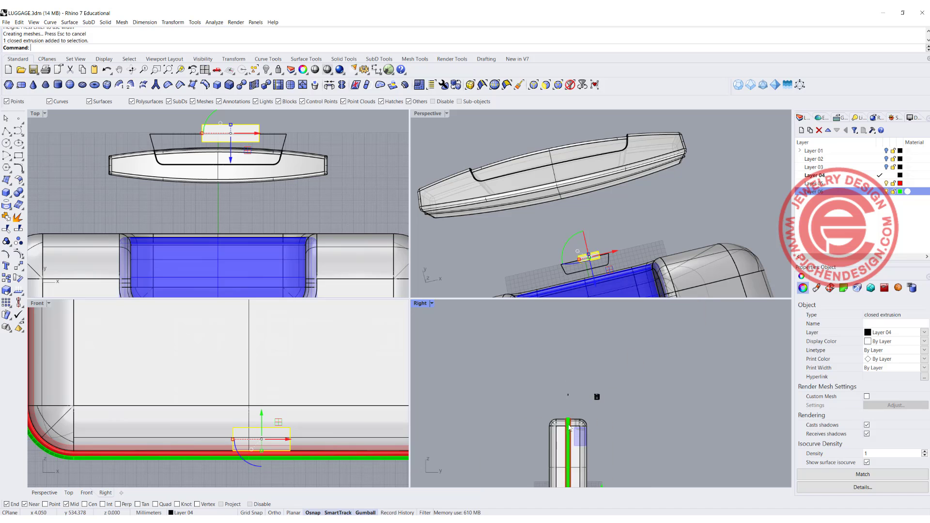
{"action": "scroll", "coordinate": [569, 428], "scroll_direction": "down", "scroll_amount": 8}
{"action": "right_click_drag", "start_coordinate": [579, 415], "coordinate": [565, 396]}
{"action": "left_click_drag", "start_coordinate": [570, 422], "coordinate": [570, 371]}
{"action": "scroll", "coordinate": [221, 216], "scroll_direction": "down", "scroll_amount": 4}
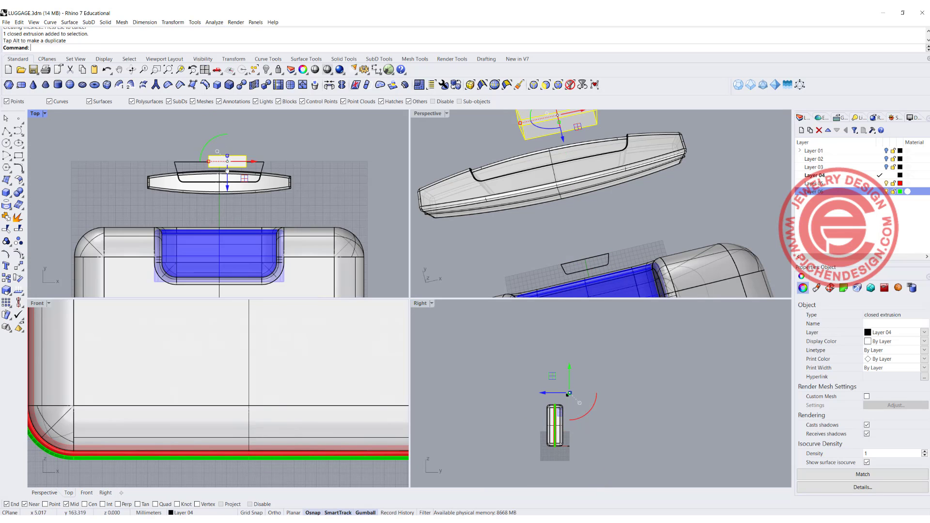
{"action": "scroll", "coordinate": [227, 169], "scroll_direction": "up", "scroll_amount": 5}
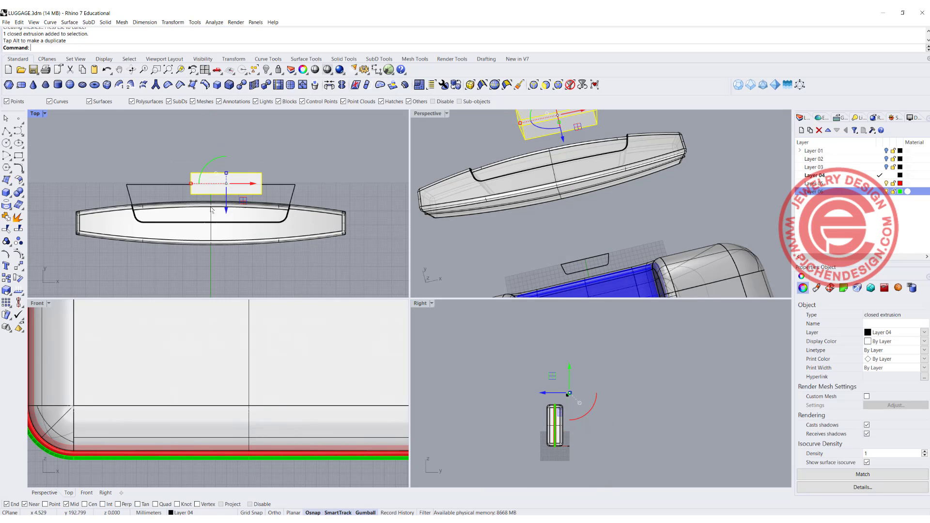
- Align the box to the curved part's centre line with VertCenter and move it onto the part's middle in the Top view
{"action": "left_click", "coordinate": [18, 303]}
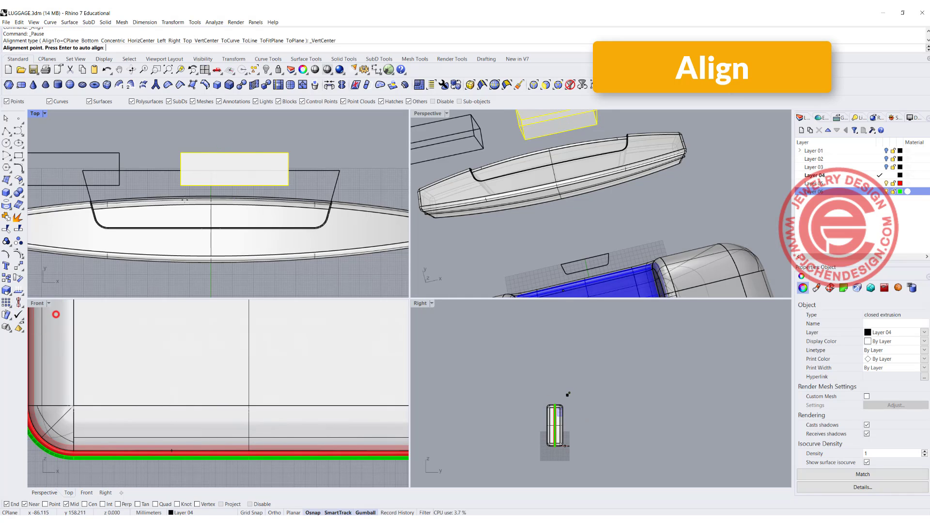
{"action": "left_click", "coordinate": [211, 169]}
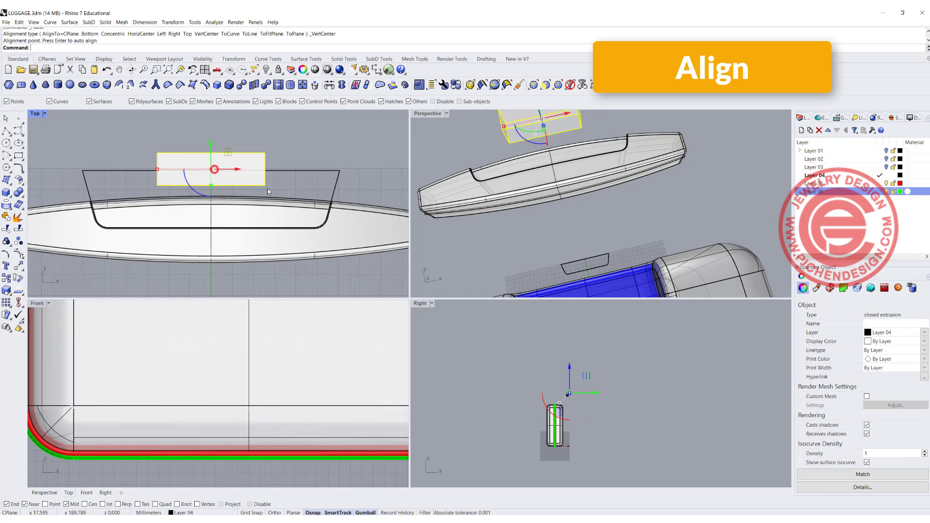
{"action": "left_click", "coordinate": [322, 142]}
{"action": "left_click_drag", "start_coordinate": [209, 166], "coordinate": [209, 203]}
{"action": "left_click", "coordinate": [308, 161]}
{"action": "left_click", "coordinate": [389, 186]}
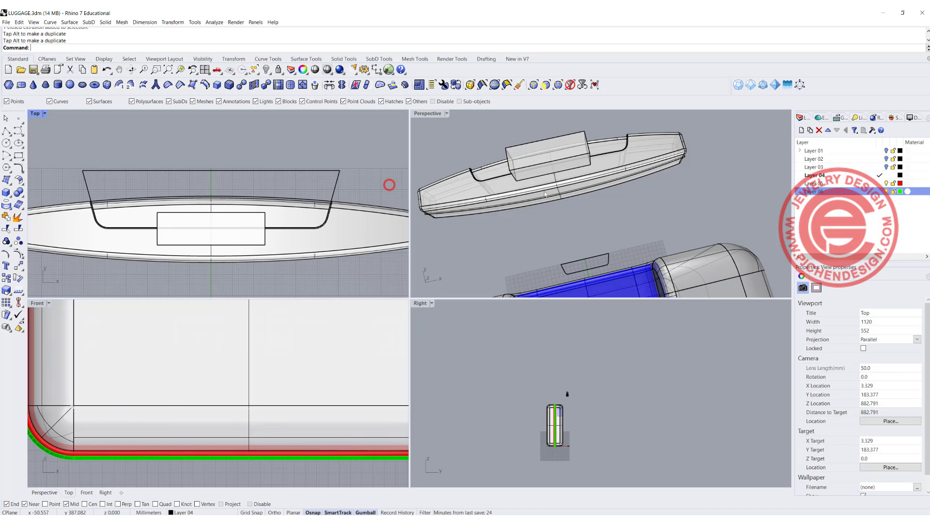
- Lower the box in the Front view until its lower portion sinks into the top of the curved part
{"action": "scroll", "coordinate": [538, 187], "scroll_direction": "down", "scroll_amount": 6}
{"action": "right_click_drag", "start_coordinate": [508, 208], "coordinate": [504, 176]}
{"action": "scroll", "coordinate": [230, 358], "scroll_direction": "down", "scroll_amount": 8}
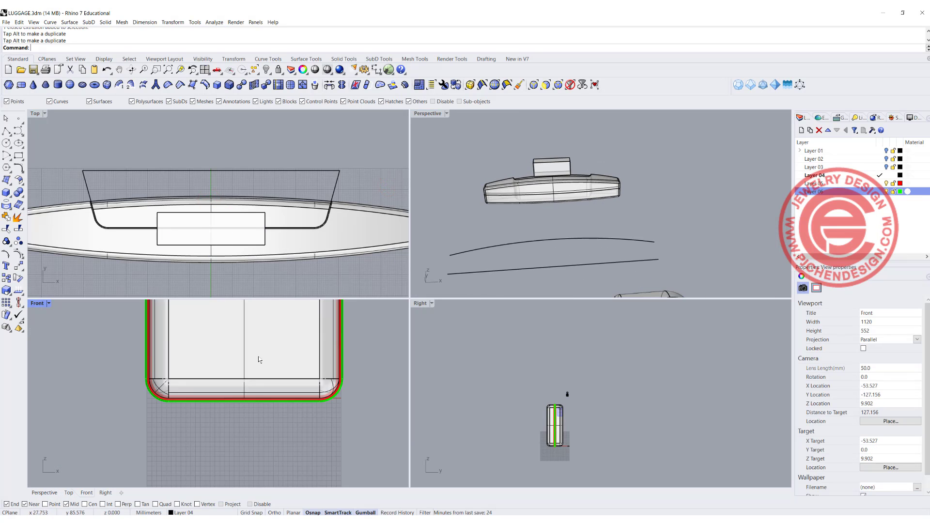
{"action": "scroll", "coordinate": [225, 341], "scroll_direction": "up", "scroll_amount": 2}
{"action": "right_click_drag", "start_coordinate": [231, 323], "coordinate": [227, 393]}
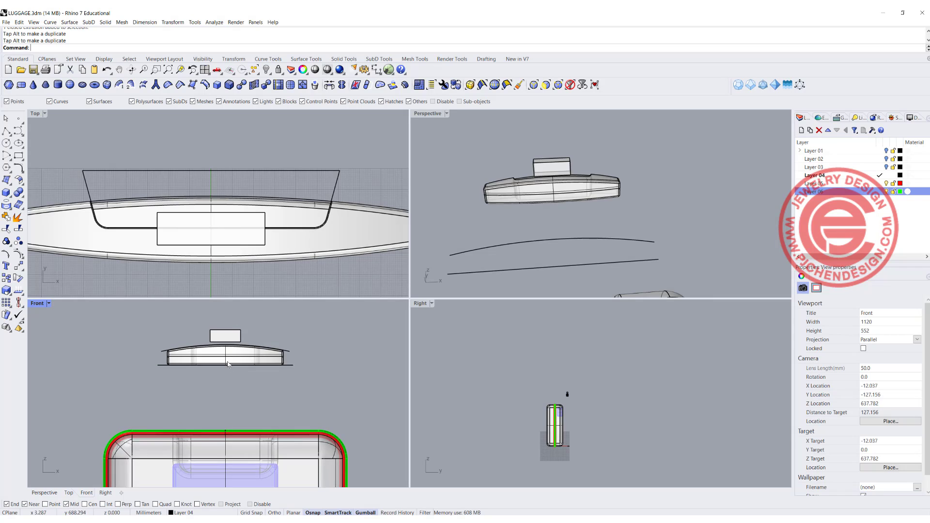
{"action": "scroll", "coordinate": [223, 350], "scroll_direction": "up", "scroll_amount": 12}
{"action": "left_click", "coordinate": [235, 346]}
{"action": "left_click_drag", "start_coordinate": [222, 326], "coordinate": [227, 356]}
- Raise the arc curve across the box's upper portion in the Front view and trim off the box's top with it
{"action": "left_click", "coordinate": [303, 384]}
{"action": "left_click", "coordinate": [312, 403]}
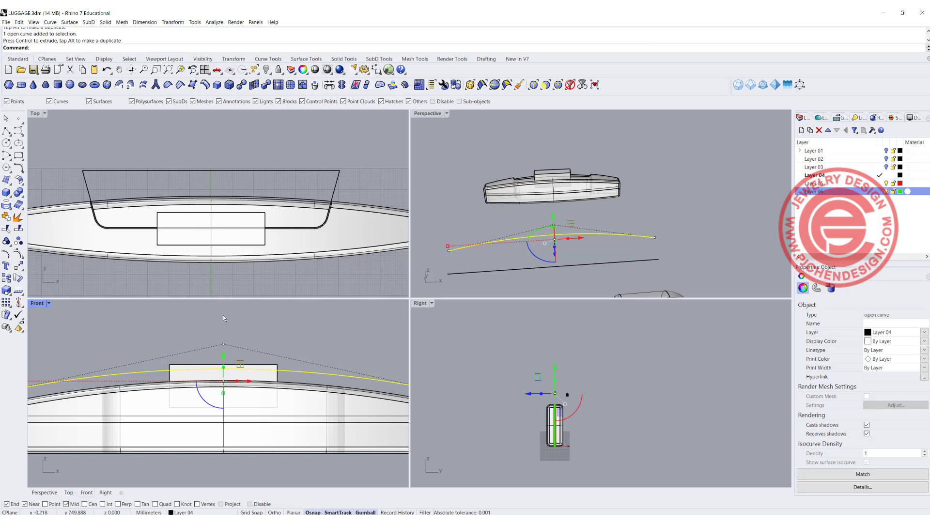
{"action": "left_click", "coordinate": [6, 229]}
{"action": "right_click", "coordinate": [305, 336]}
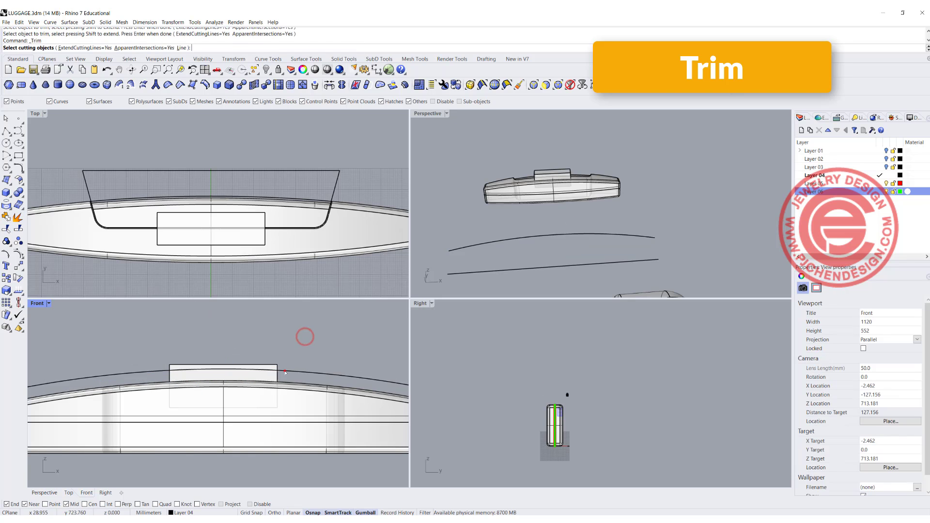
{"action": "left_click", "coordinate": [285, 371]}
{"action": "key", "text": "Return"}
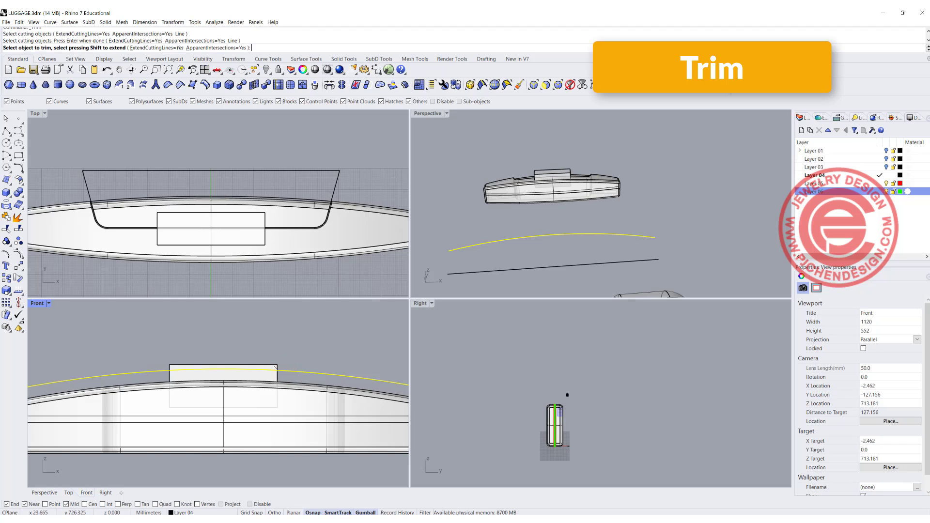
{"action": "left_click", "coordinate": [273, 365]}
{"action": "key", "text": "Return"}
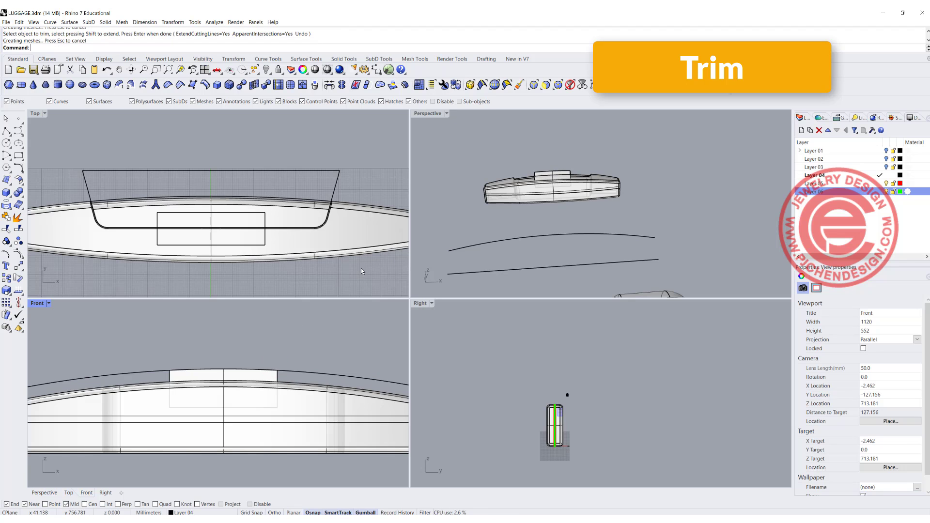
- Extrude the arc curve along the Y axis in the Perspective view into a surface reaching past the box
{"action": "left_click", "coordinate": [560, 233]}
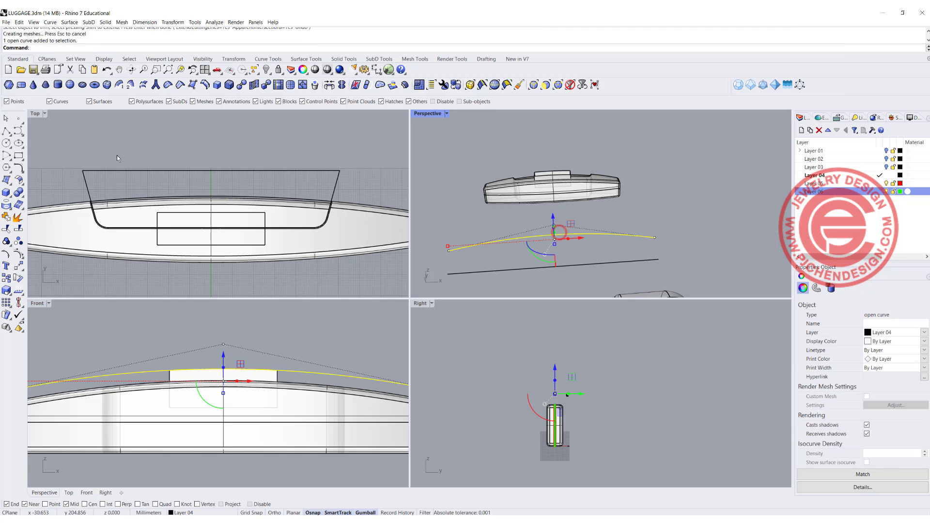
{"action": "right_click_drag", "start_coordinate": [557, 248], "coordinate": [529, 224]}
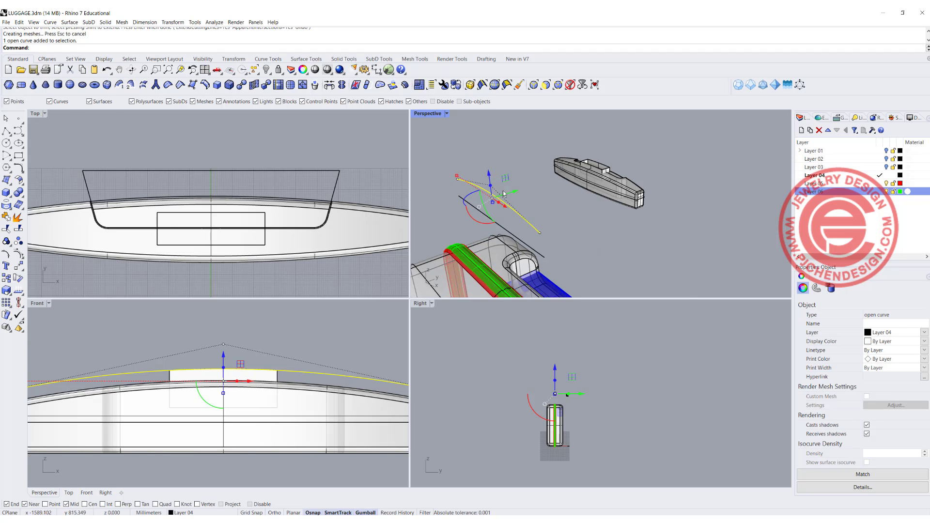
{"action": "left_click_drag", "start_coordinate": [503, 192], "coordinate": [661, 144]}
{"action": "left_click", "coordinate": [594, 257]}
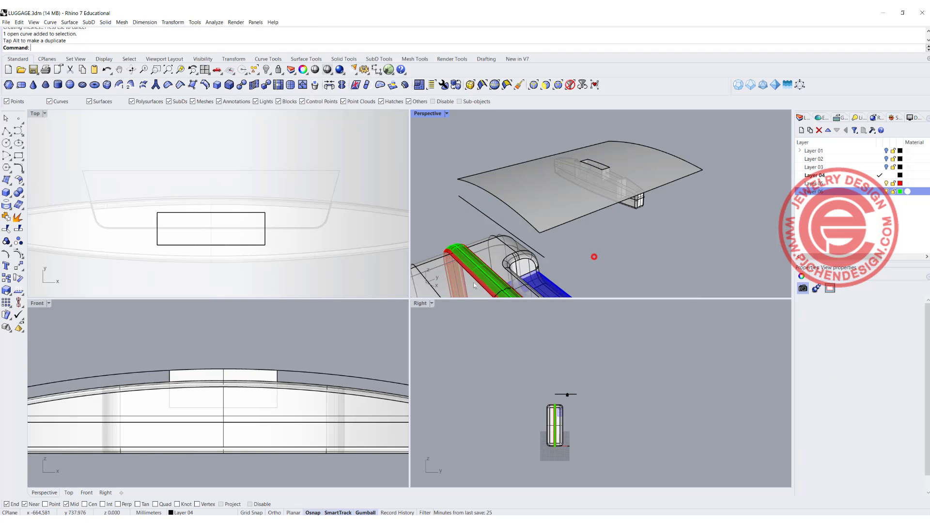
- Trim away the extruded surface outside the box, and select the box together with its remaining curved cap
{"action": "left_click", "coordinate": [272, 376]}
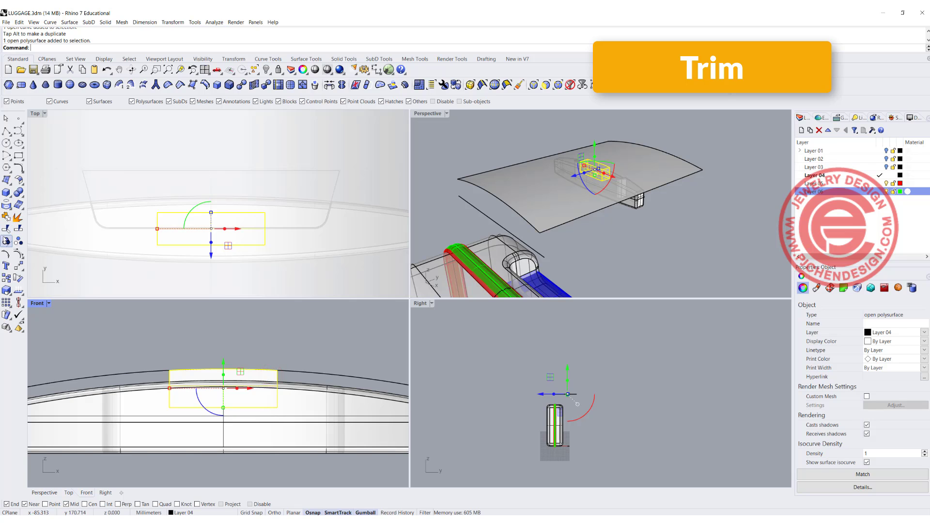
{"action": "left_click", "coordinate": [7, 229]}
{"action": "left_click", "coordinate": [676, 167]}
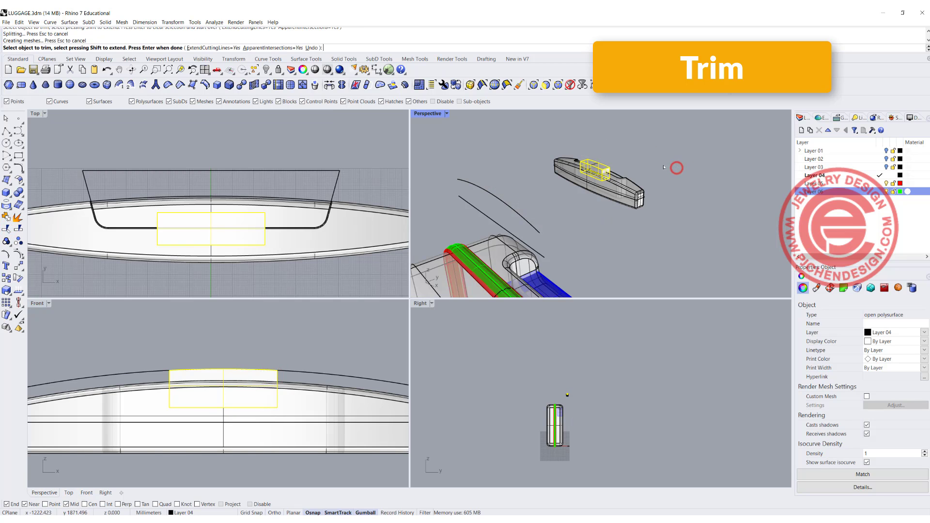
{"action": "left_click", "coordinate": [658, 163]}
{"action": "left_click_drag", "start_coordinate": [127, 330], "coordinate": [296, 421]}
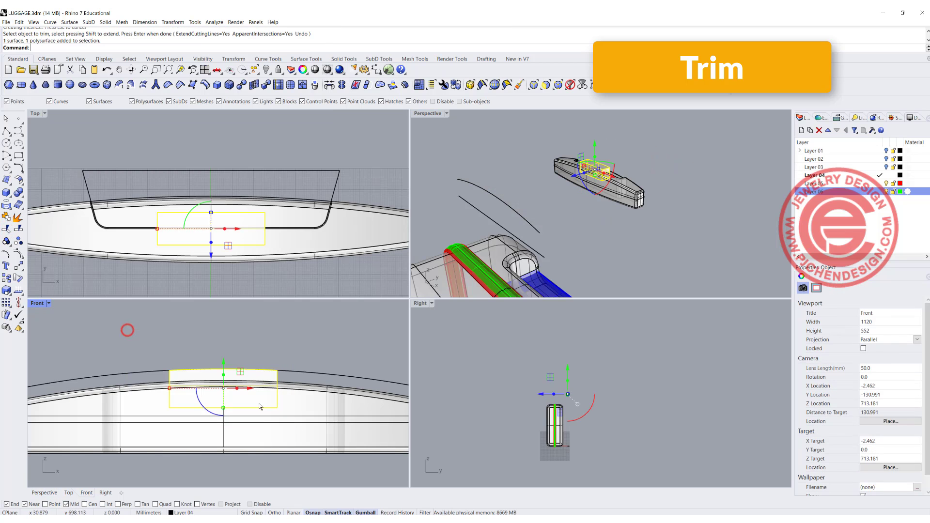
- Join the box and its curved cap into one closed polysurface
{"action": "left_click", "coordinate": [6, 218]}
{"action": "left_click", "coordinate": [270, 330]}
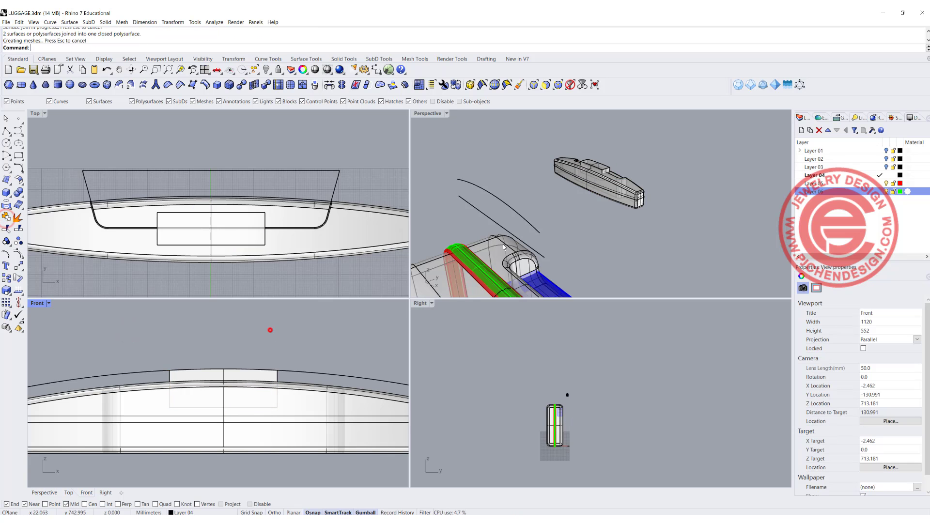
- Start an edge fillet with a 1 mm radius and select the edges around the box's arched top
{"action": "right_click_drag", "start_coordinate": [603, 164], "coordinate": [538, 224]}
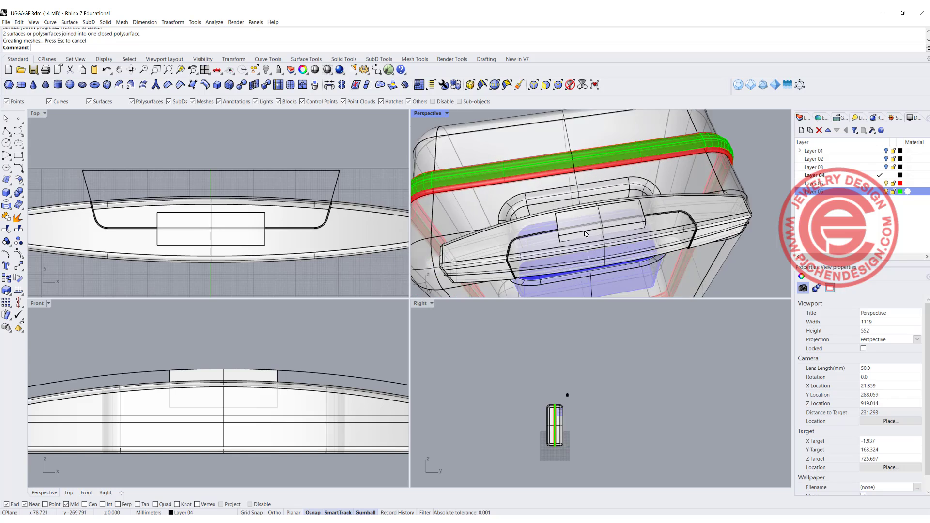
{"action": "scroll", "coordinate": [564, 226], "scroll_direction": "up", "scroll_amount": 6}
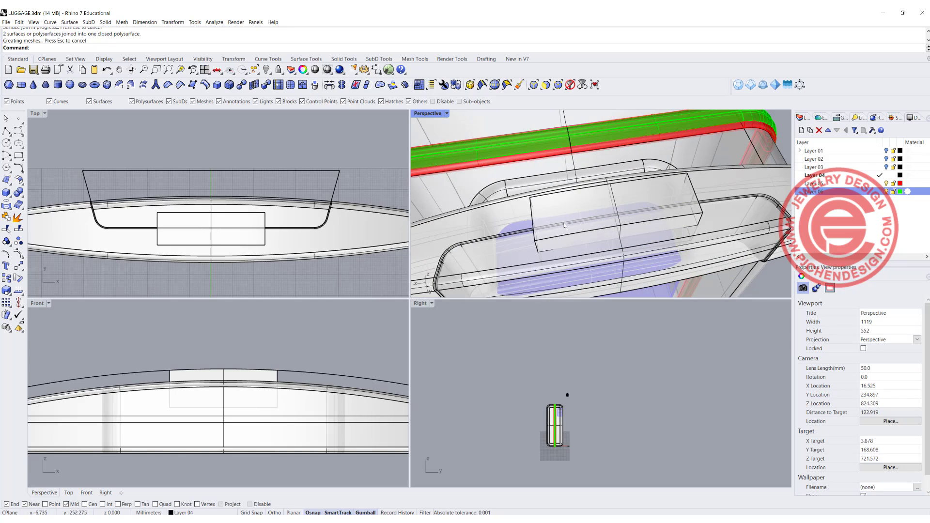
{"action": "left_click", "coordinate": [18, 192]}
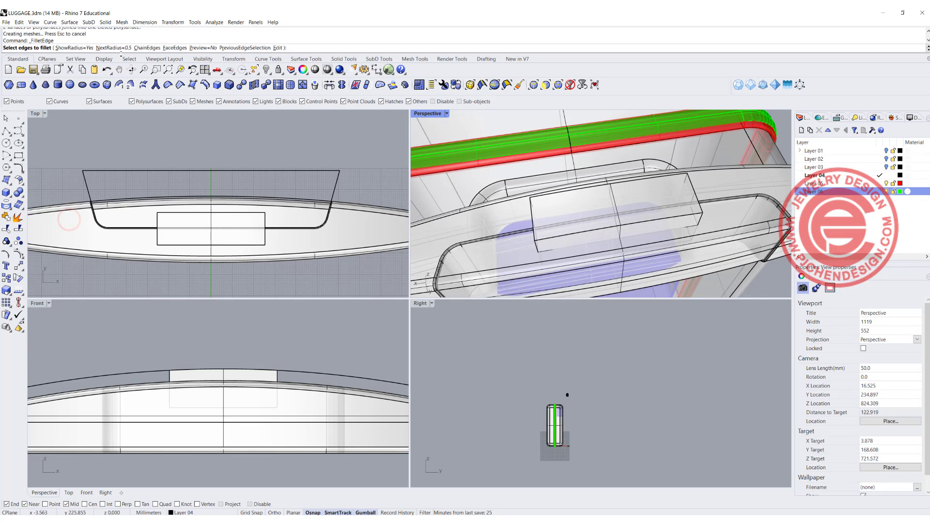
{"action": "left_click", "coordinate": [119, 48]}
{"action": "key", "text": "Return"}
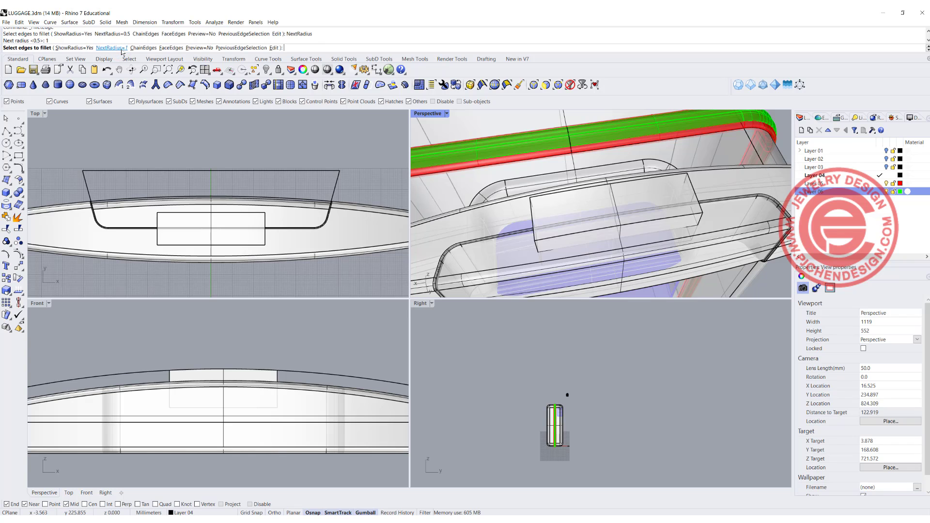
{"action": "left_click_drag", "start_coordinate": [139, 347], "coordinate": [302, 383]}
{"action": "scroll", "coordinate": [291, 363], "scroll_direction": "up", "scroll_amount": 2}
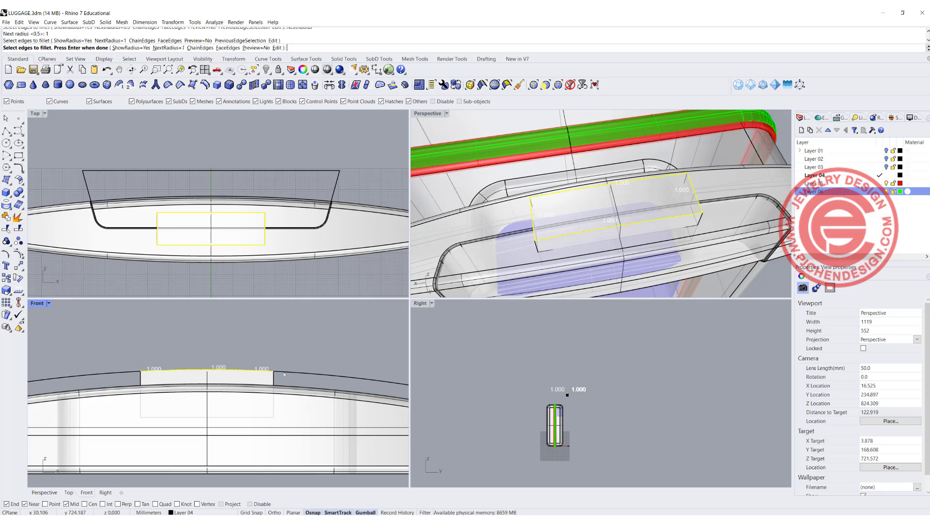
- Add the box's four vertical corner edges to the 1 mm fillet selection and apply the fillet
{"action": "left_click_drag", "start_coordinate": [261, 377], "coordinate": [157, 371]}
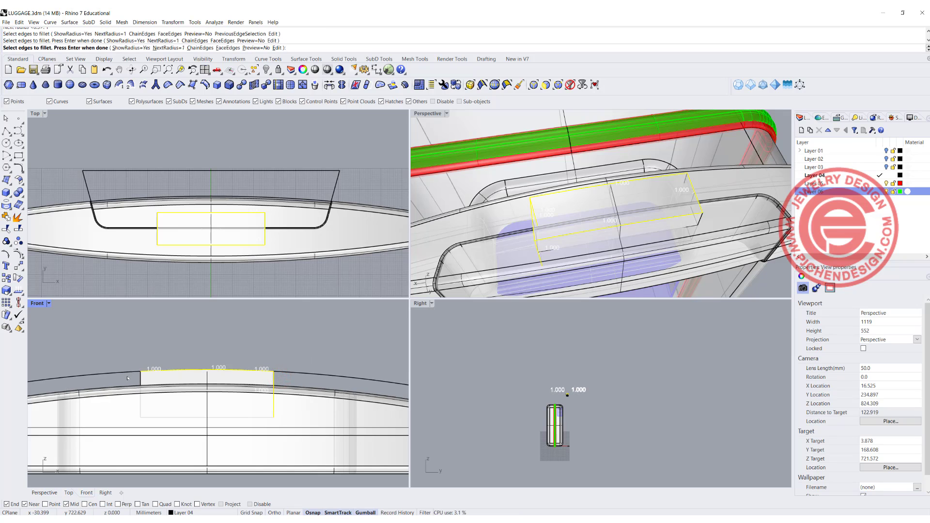
{"action": "scroll", "coordinate": [127, 379], "scroll_direction": "up", "scroll_amount": 2}
{"action": "left_click", "coordinate": [150, 375]}
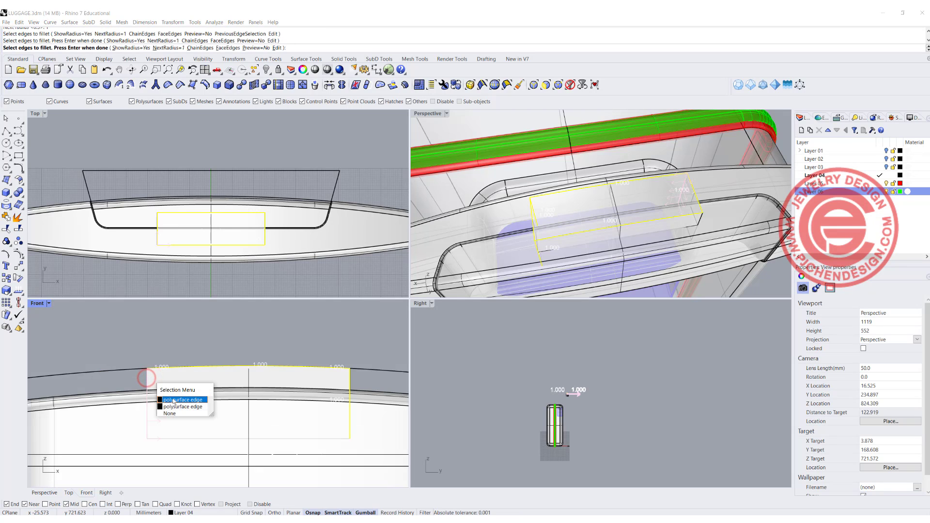
{"action": "left_click", "coordinate": [173, 400]}
{"action": "left_click", "coordinate": [146, 379]}
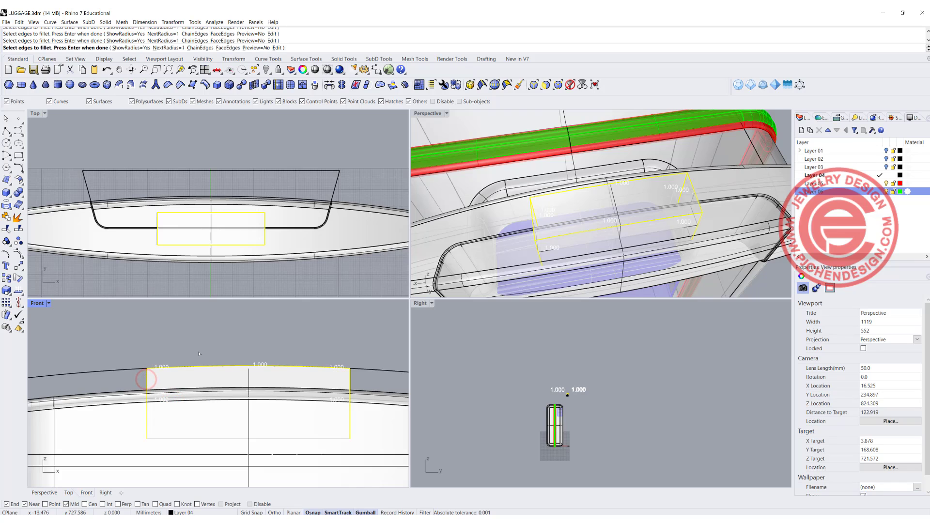
{"action": "key", "text": "Return"}
{"action": "key", "text": "Return"}
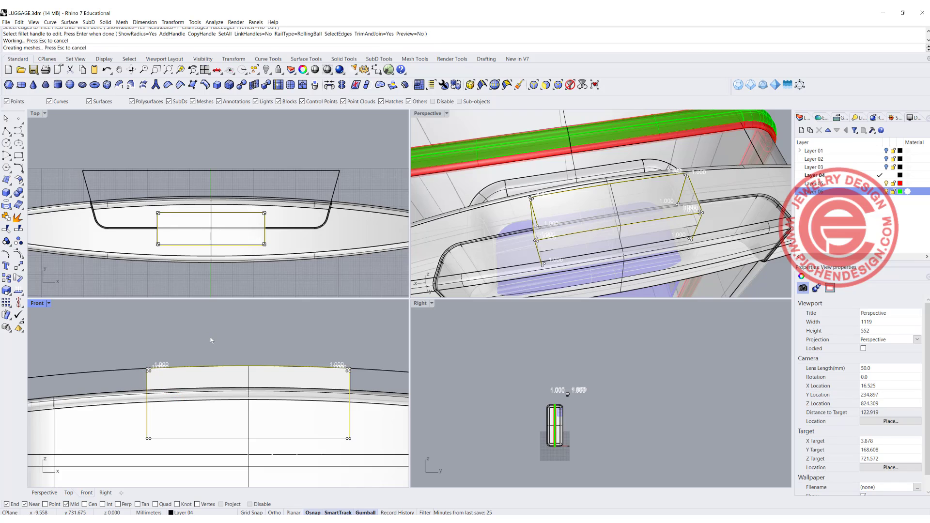
- Examine the filleted box on the handle in Rendered display in the Perspective view, and return the view to Ghosted display
{"action": "left_click", "coordinate": [286, 376]}
{"action": "left_click", "coordinate": [247, 373]}
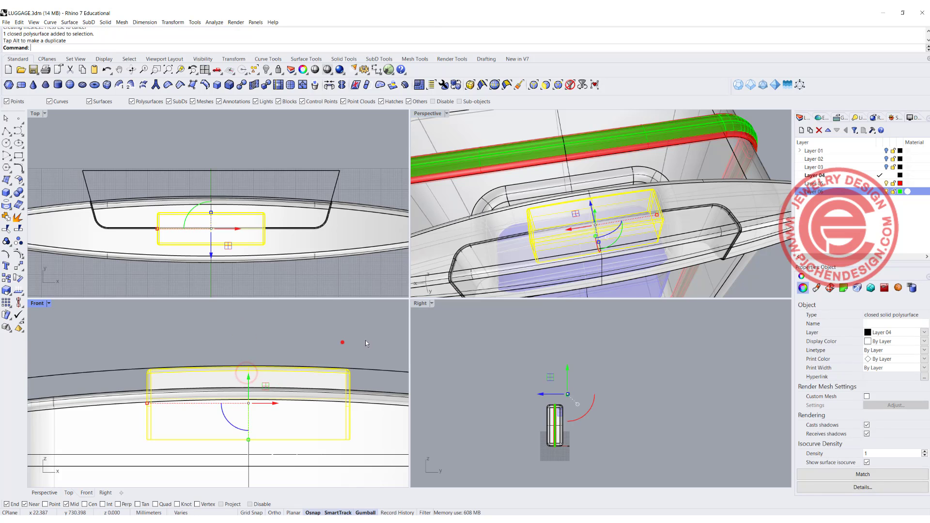
{"action": "left_click", "coordinate": [342, 342]}
{"action": "left_click", "coordinate": [447, 113]}
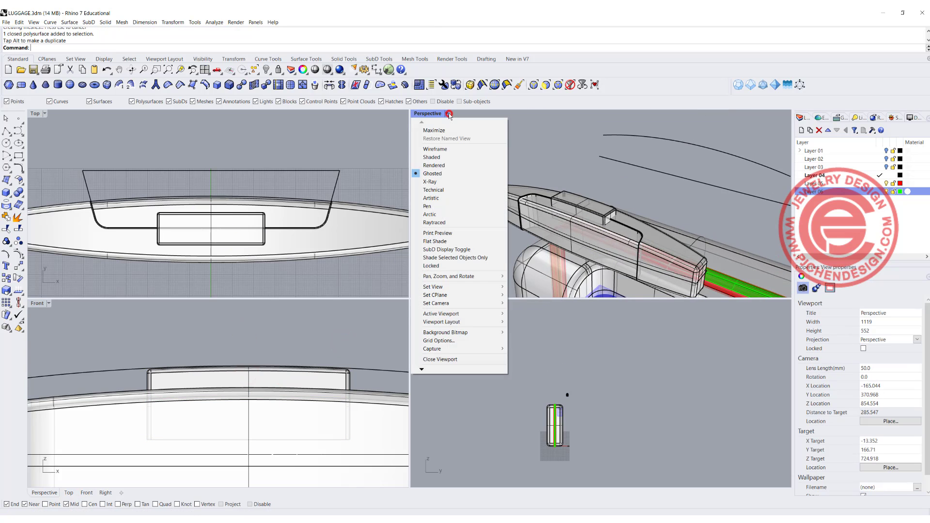
{"action": "left_click", "coordinate": [433, 164]}
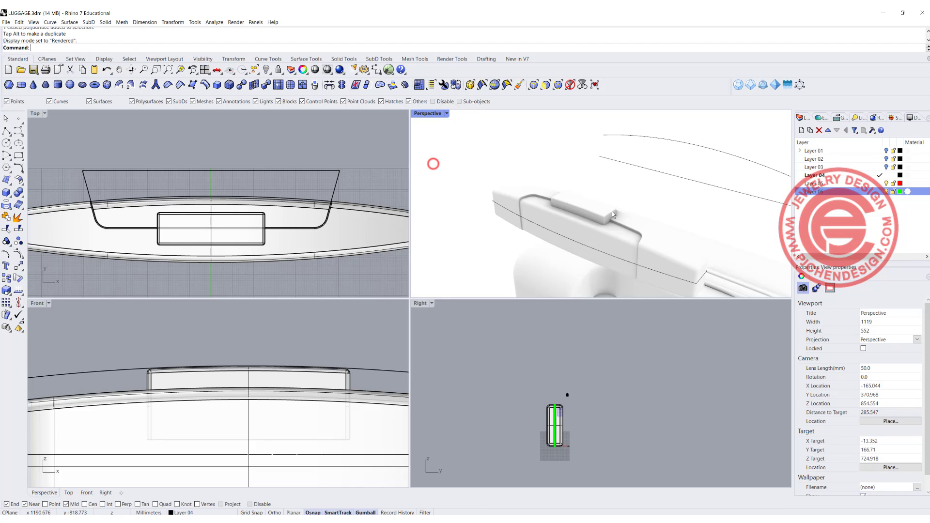
{"action": "right_click_drag", "start_coordinate": [614, 188], "coordinate": [546, 199]}
{"action": "scroll", "coordinate": [599, 221], "scroll_direction": "up", "scroll_amount": 6}
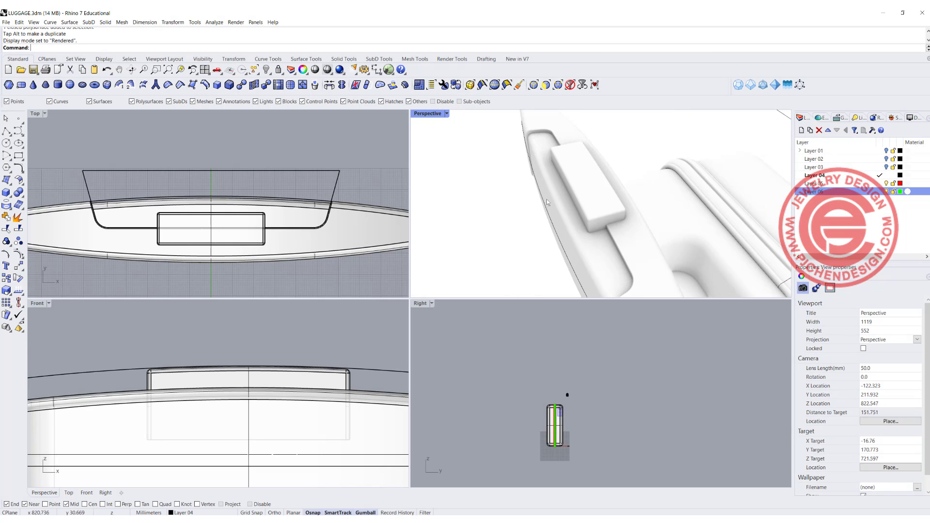
{"action": "left_click", "coordinate": [361, 172]}
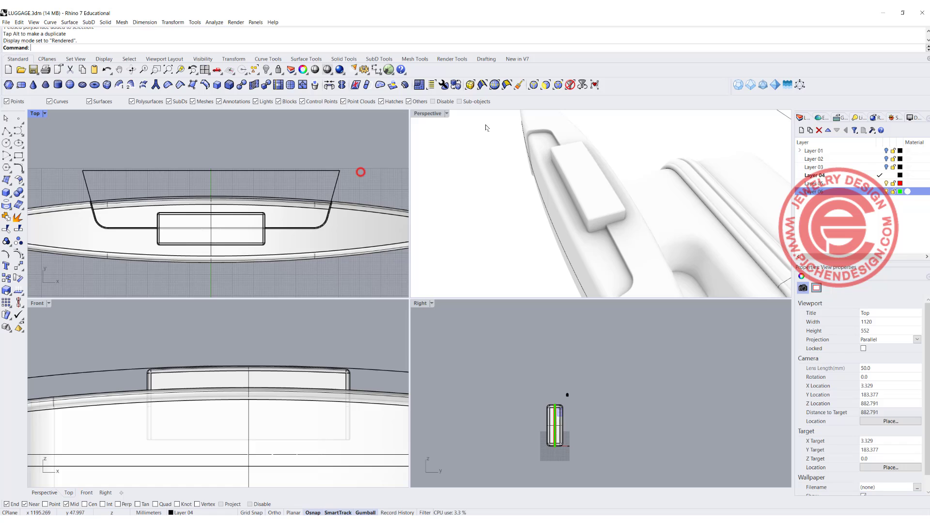
{"action": "left_click", "coordinate": [446, 113]}
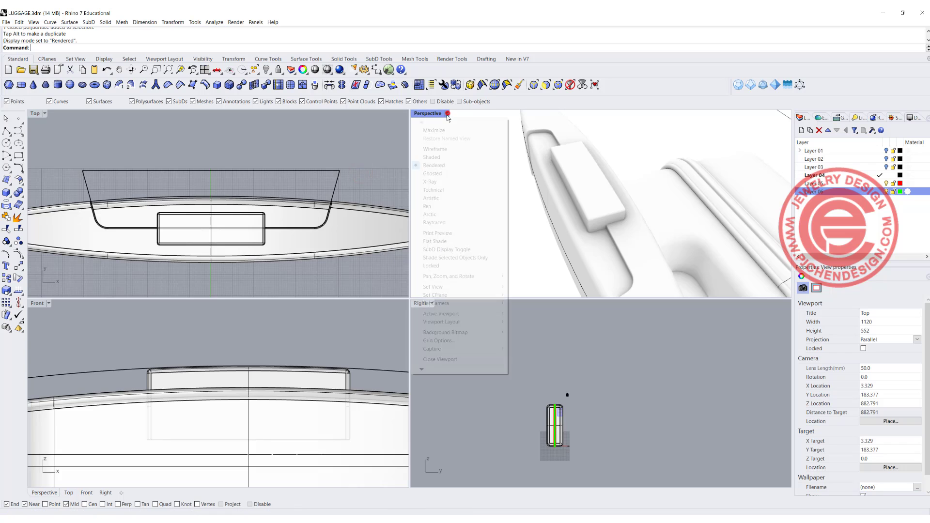
{"action": "left_click", "coordinate": [431, 173]}
- Move the handle with its box about 93 mm along negative Y over the suitcase recess in the Top view, and stretch it along Y
{"action": "left_click", "coordinate": [368, 183]}
{"action": "scroll", "coordinate": [368, 183], "scroll_direction": "down", "scroll_amount": 3}
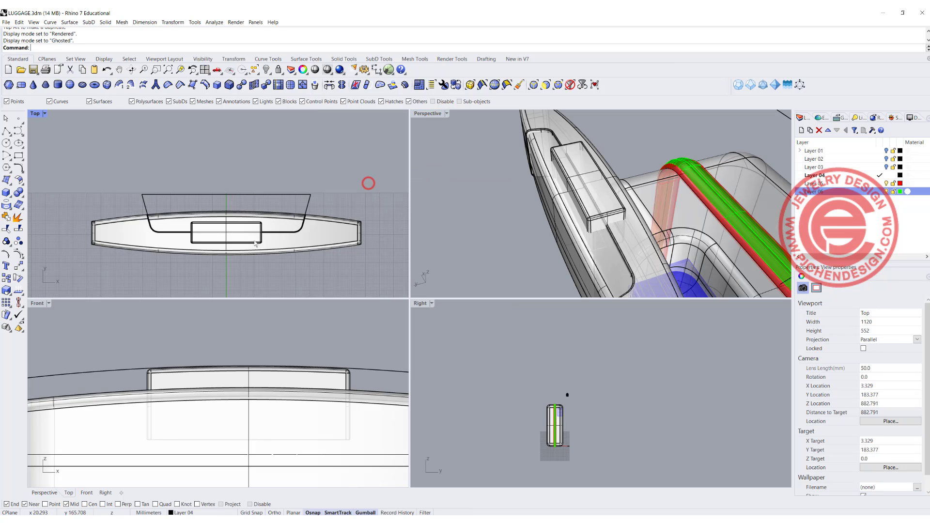
{"action": "scroll", "coordinate": [256, 243], "scroll_direction": "down", "scroll_amount": 3}
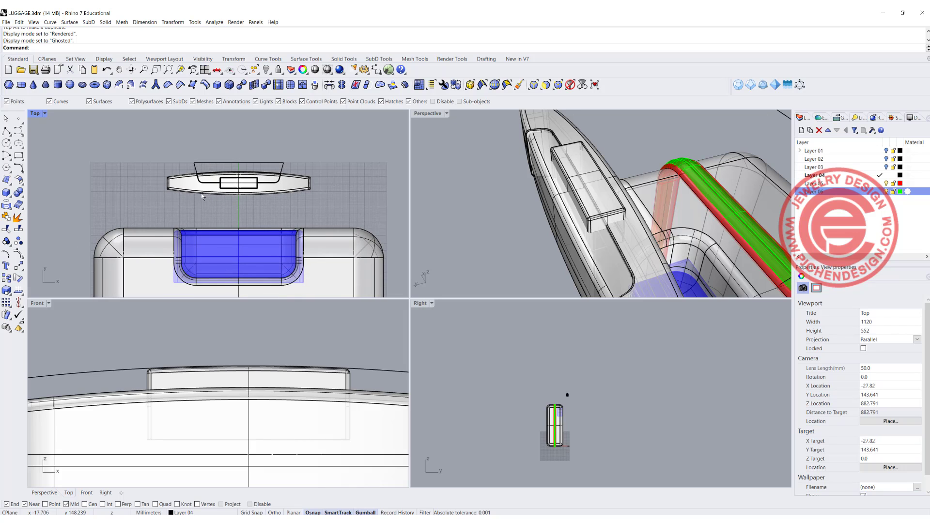
{"action": "left_click_drag", "start_coordinate": [148, 168], "coordinate": [304, 204]}
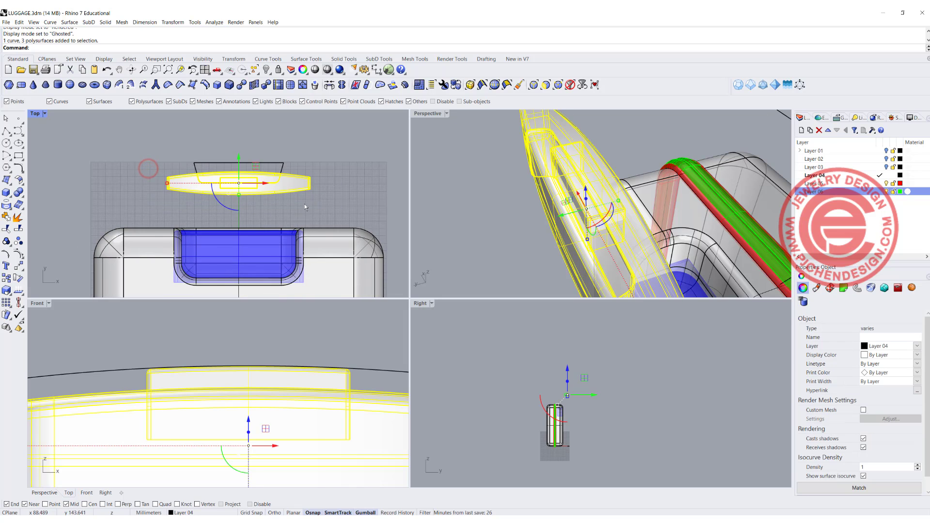
{"action": "left_click_drag", "start_coordinate": [239, 164], "coordinate": [248, 229]}
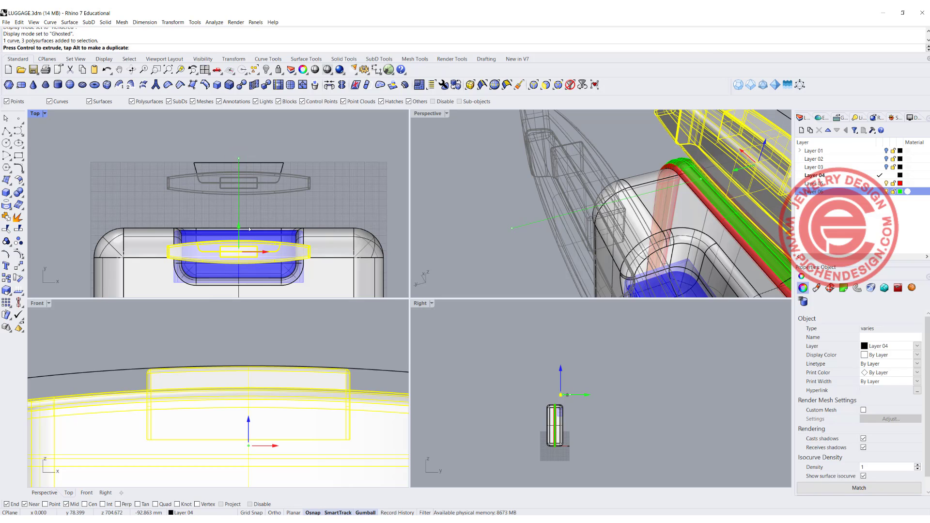
{"action": "left_click_drag", "start_coordinate": [250, 229], "coordinate": [249, 229]}
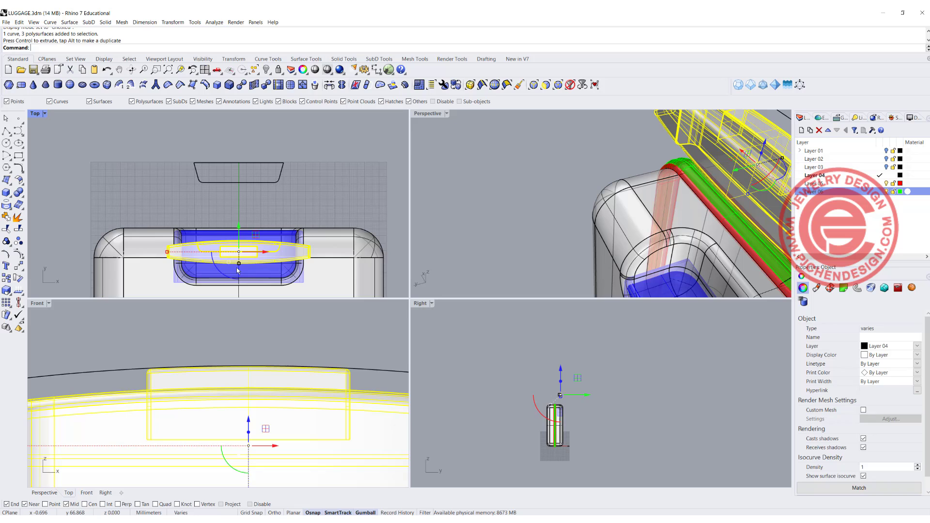
{"action": "left_click", "coordinate": [312, 197]}
- Create a vertical solid cylinder centred near the handle's left end in the Top view, extending it up past the handle in the Front view
{"action": "scroll", "coordinate": [208, 245], "scroll_direction": "up", "scroll_amount": 2}
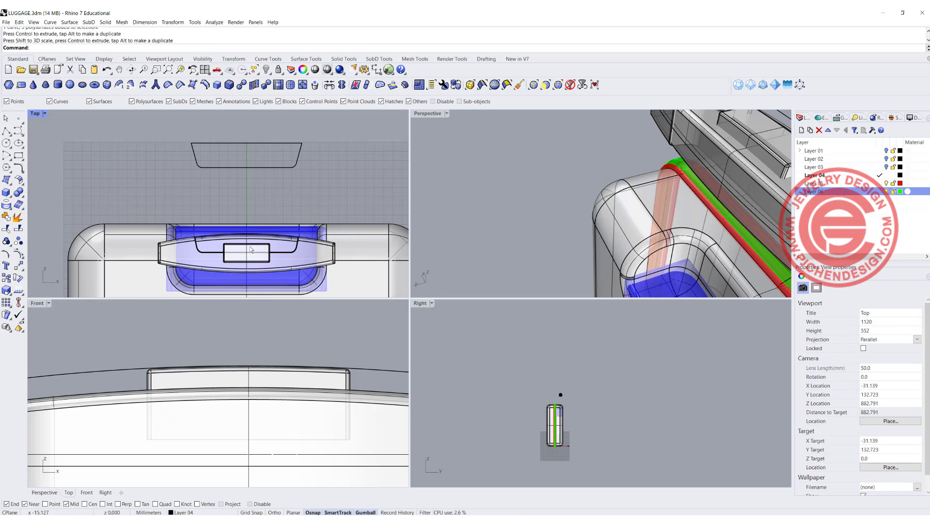
{"action": "right_click_drag", "start_coordinate": [249, 246], "coordinate": [249, 221]}
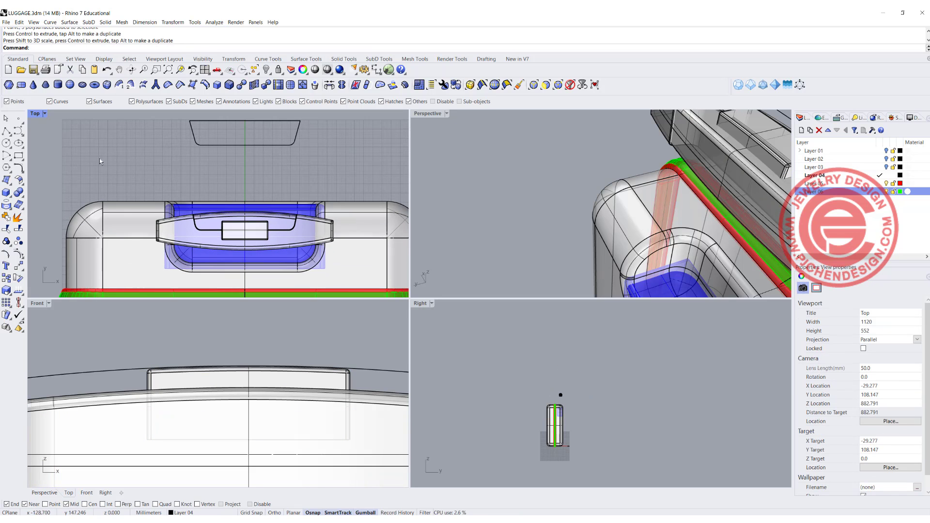
{"action": "left_click", "coordinate": [7, 194]}
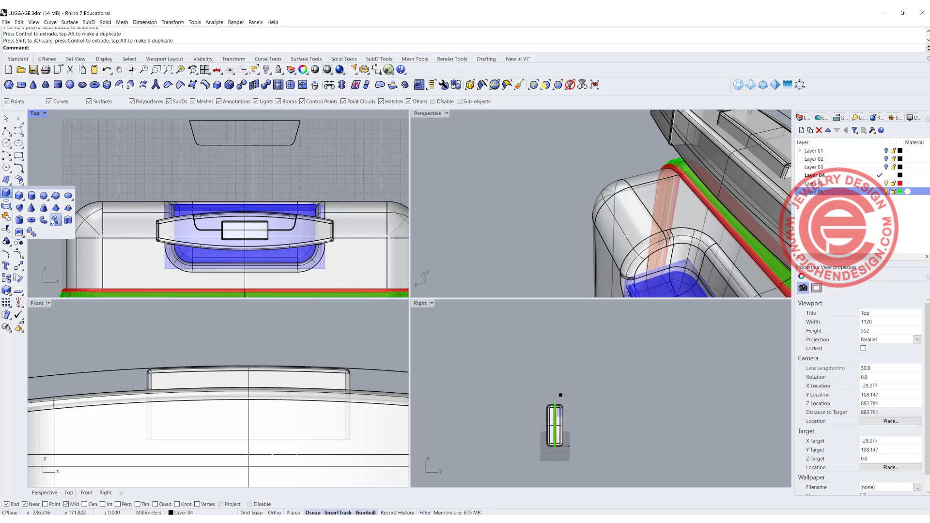
{"action": "left_click", "coordinate": [31, 195]}
{"action": "scroll", "coordinate": [191, 231], "scroll_direction": "up", "scroll_amount": 3}
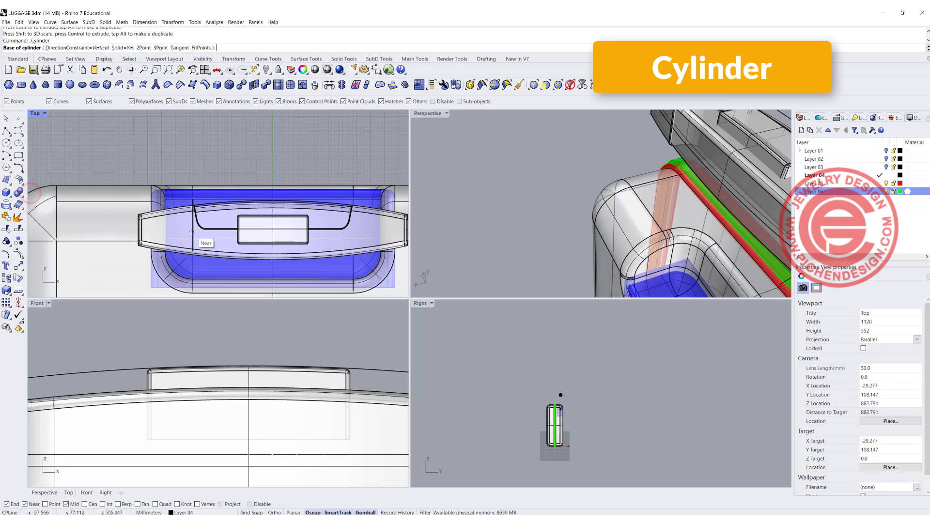
{"action": "left_click", "coordinate": [192, 231]}
{"action": "left_click", "coordinate": [178, 231]}
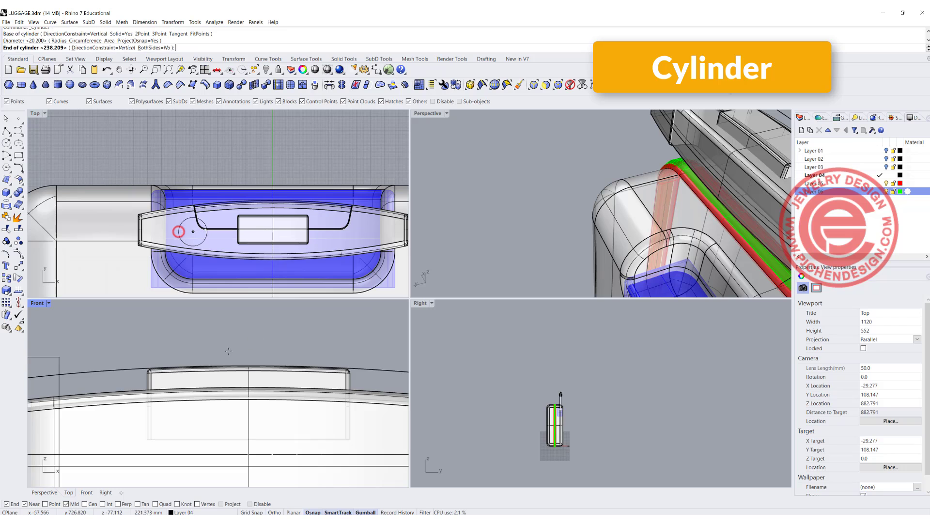
{"action": "scroll", "coordinate": [202, 391], "scroll_direction": "down", "scroll_amount": 5}
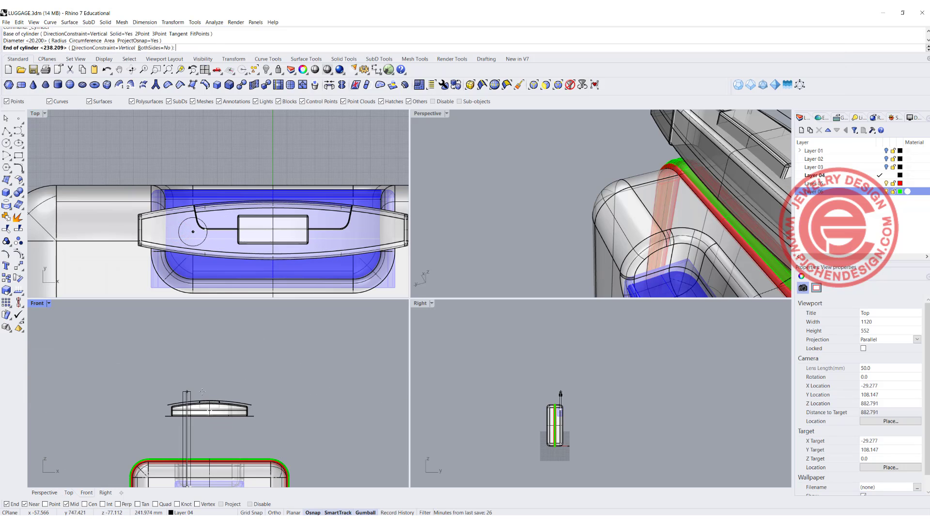
{"action": "left_click", "coordinate": [188, 395]}
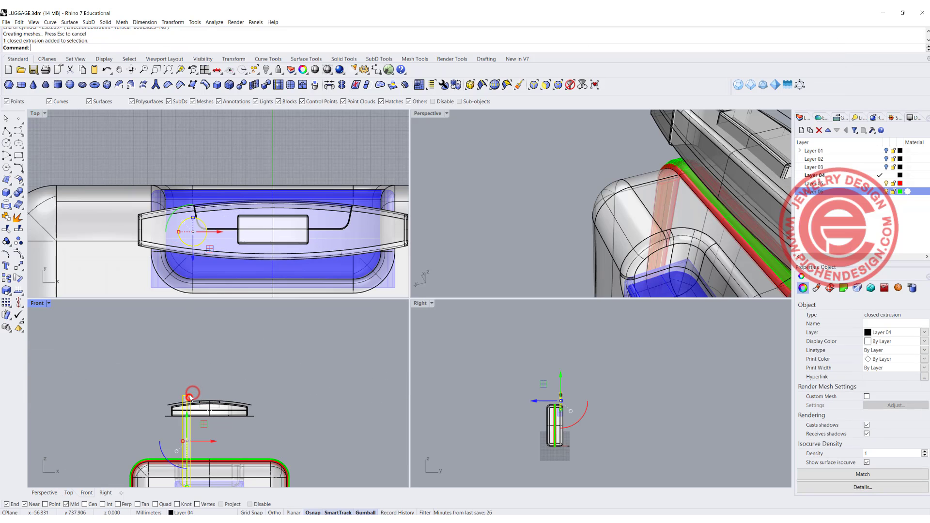
- Lower the cylinder in the Front view until its top sits inside the handle, and nudge its position slightly in the Top view
{"action": "left_click_drag", "start_coordinate": [190, 397], "coordinate": [190, 413]}
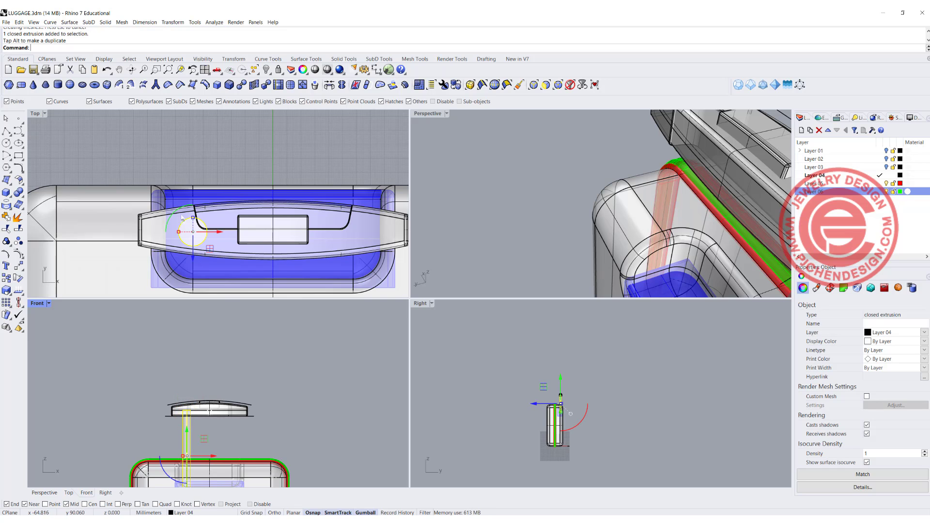
{"action": "scroll", "coordinate": [182, 218], "scroll_direction": "up", "scroll_amount": 4}
{"action": "left_click_drag", "start_coordinate": [199, 267], "coordinate": [199, 264]}
{"action": "scroll", "coordinate": [171, 229], "scroll_direction": "down", "scroll_amount": 6}
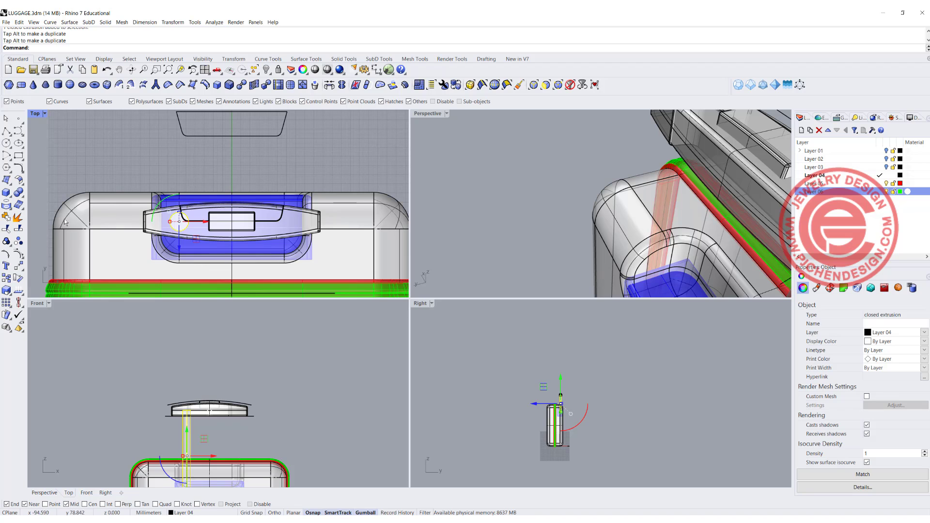
- Make a slightly enlarged concentric copy of the cylinder by scaling it in the Top view
{"action": "scroll", "coordinate": [170, 218], "scroll_direction": "up", "scroll_amount": 6}
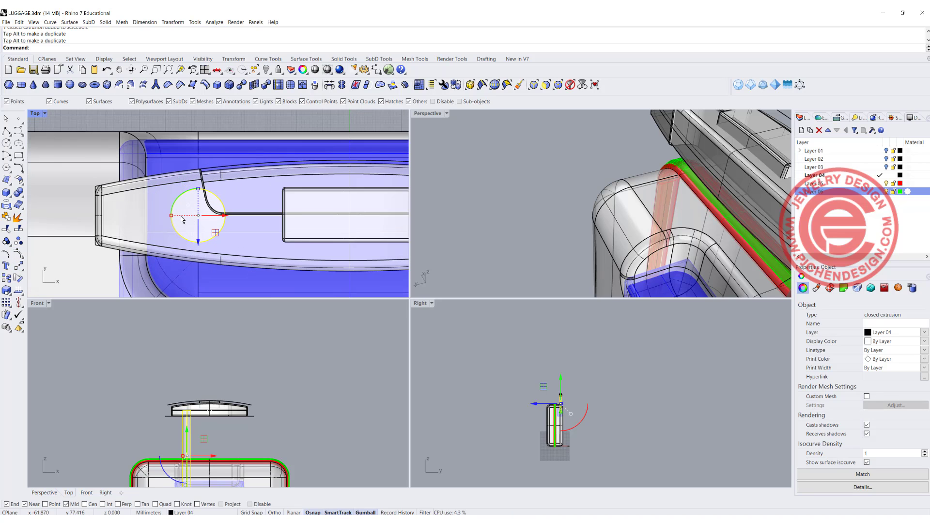
{"action": "left_click_drag", "start_coordinate": [169, 214], "coordinate": [166, 214], "text": "shift"}
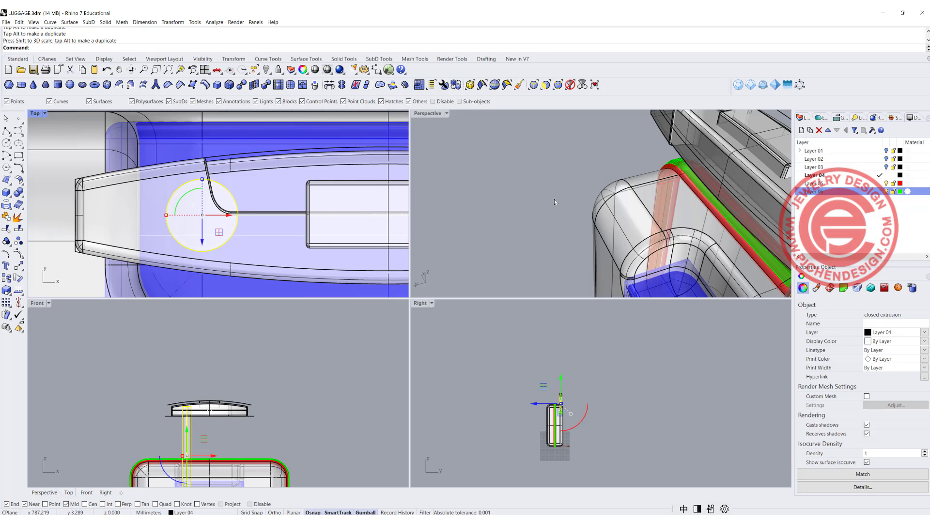
- Undo the last drag in the maximized Perspective view, and lower both concentric cylinders slightly along Z within the handle
{"action": "double_click", "coordinate": [424, 114]}
{"action": "right_click_drag", "start_coordinate": [425, 114], "coordinate": [416, 235]}
{"action": "right_click_drag", "start_coordinate": [515, 269], "coordinate": [585, 316]}
{"action": "key", "text": "ctrl+z"}
{"action": "scroll", "coordinate": [482, 303], "scroll_direction": "down", "scroll_amount": 5}
{"action": "left_click_drag", "start_coordinate": [557, 334], "coordinate": [481, 353]}
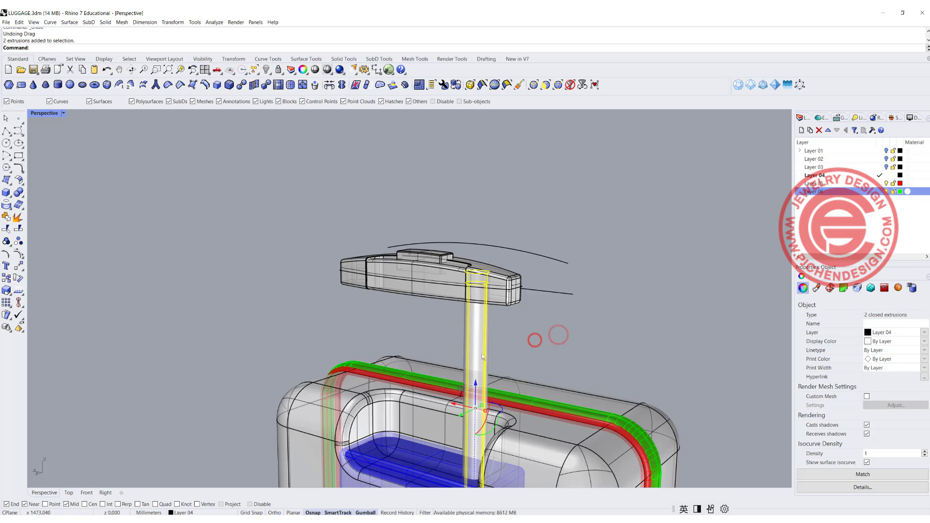
{"action": "left_click_drag", "start_coordinate": [474, 385], "coordinate": [474, 397]}
{"action": "left_click", "coordinate": [506, 362]}
- Examine the concentric inner and outer cylinders between the handle and the blue recess block by selecting each one in turn
{"action": "scroll", "coordinate": [483, 349], "scroll_direction": "up", "scroll_amount": 3}
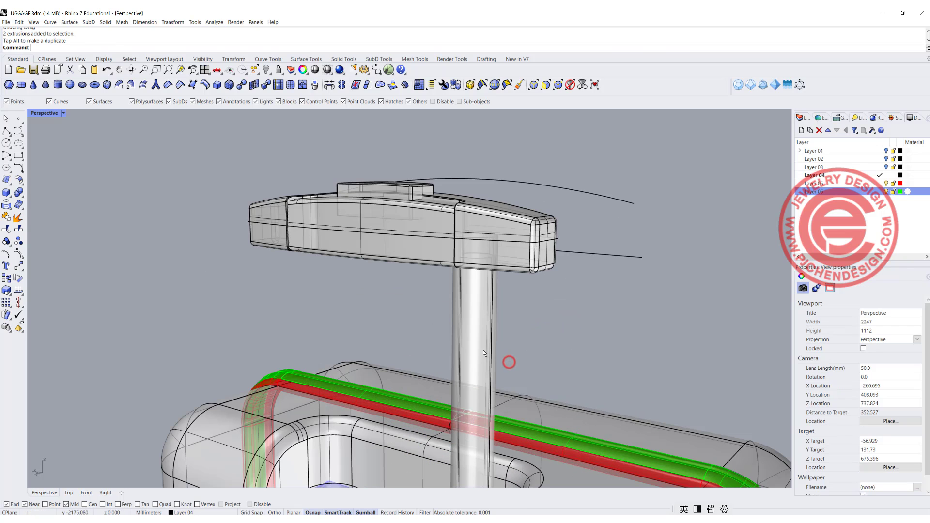
{"action": "left_click", "coordinate": [498, 328]}
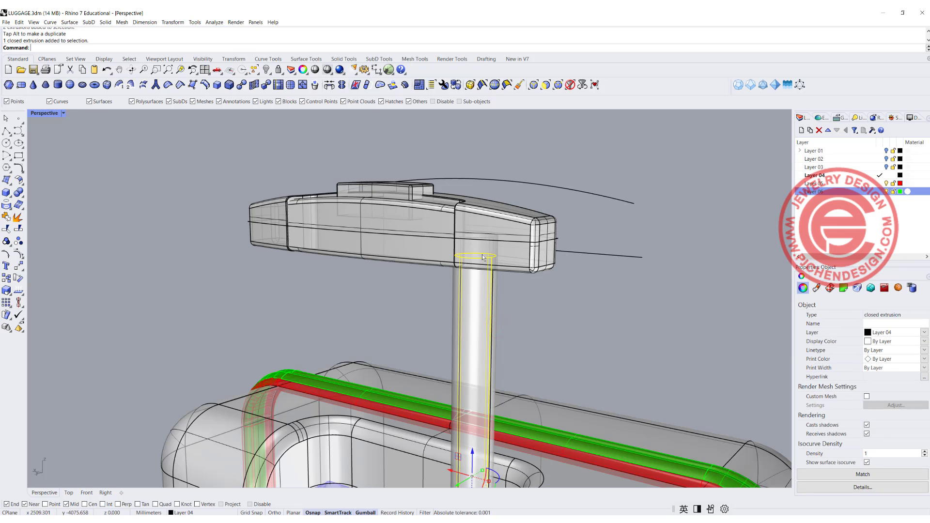
{"action": "left_click", "coordinate": [495, 281]}
{"action": "left_click", "coordinate": [539, 310]}
{"action": "scroll", "coordinate": [532, 353], "scroll_direction": "down", "scroll_amount": 7}
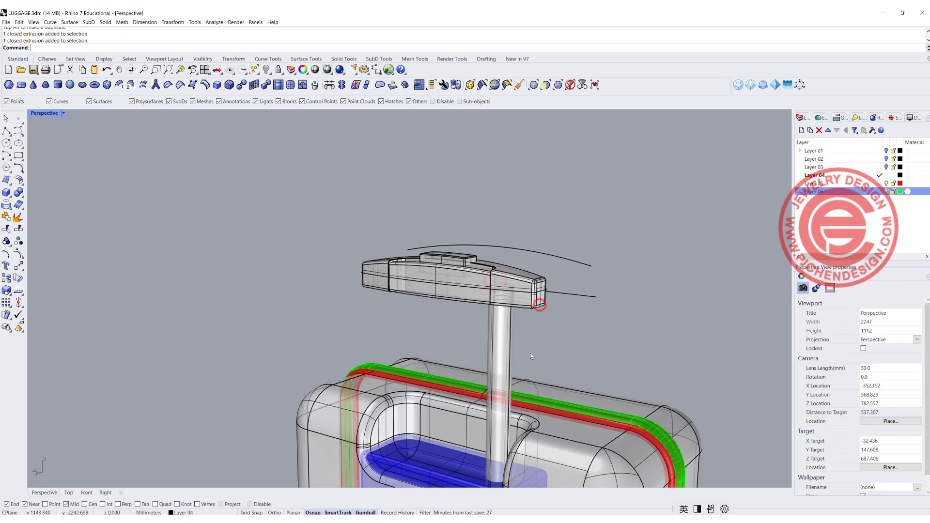
{"action": "right_click_drag", "start_coordinate": [532, 353], "coordinate": [483, 386], "text": "shift"}
{"action": "scroll", "coordinate": [483, 386], "scroll_direction": "up", "scroll_amount": 4}
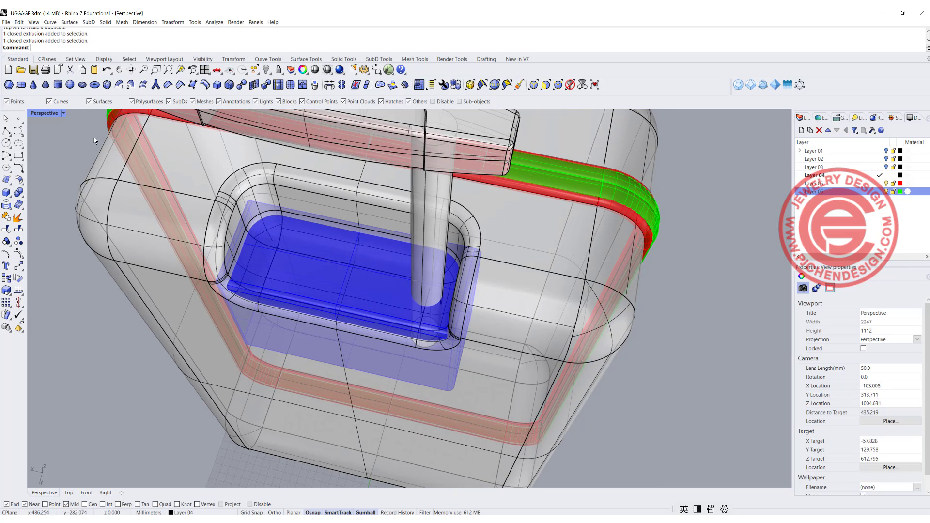
- Examine where the cylinder meets the recess floor in Rendered display mode, and return the Perspective view to Ghosted
{"action": "left_click", "coordinate": [63, 113]}
{"action": "left_click", "coordinate": [62, 165]}
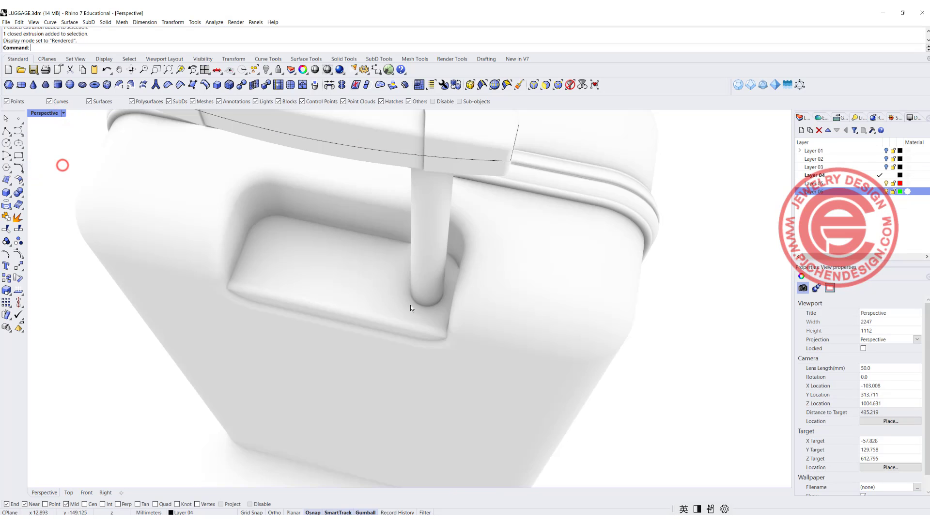
{"action": "right_click_drag", "start_coordinate": [475, 289], "coordinate": [487, 286]}
{"action": "scroll", "coordinate": [435, 290], "scroll_direction": "up", "scroll_amount": 2}
{"action": "scroll", "coordinate": [383, 293], "scroll_direction": "down", "scroll_amount": 6}
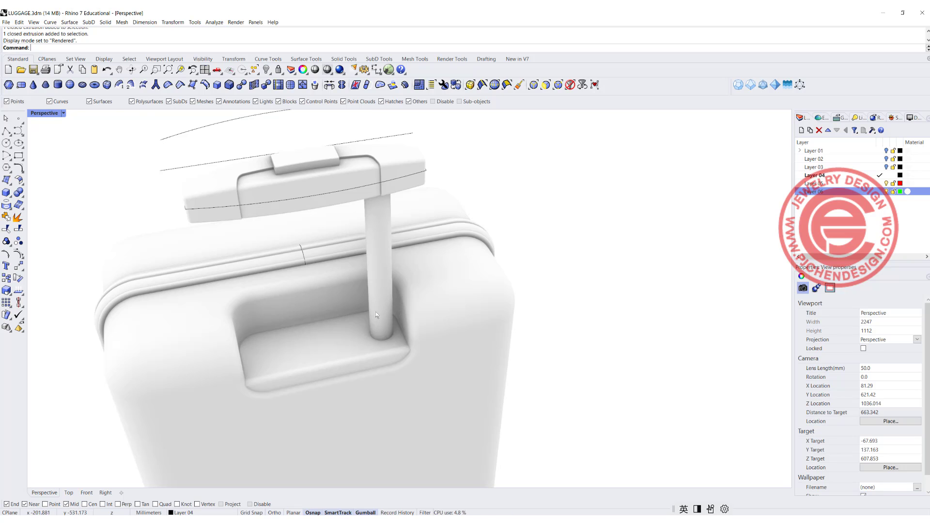
{"action": "left_click", "coordinate": [63, 113]}
{"action": "left_click", "coordinate": [64, 173]}
{"action": "scroll", "coordinate": [409, 338], "scroll_direction": "up", "scroll_amount": 3}
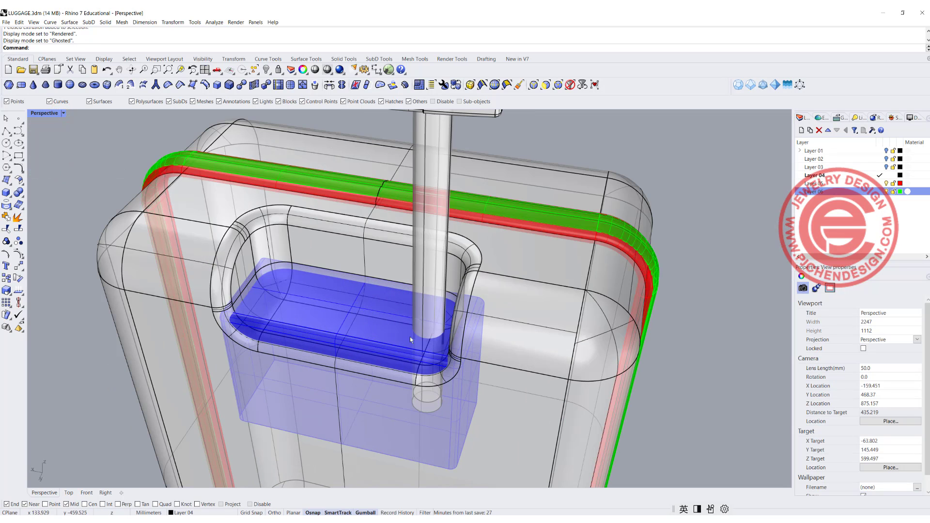
- Subtract the outer cylinder from the blue recess block with Boolean Difference to cut a hole around the inner tube
{"action": "left_click", "coordinate": [22, 193]}
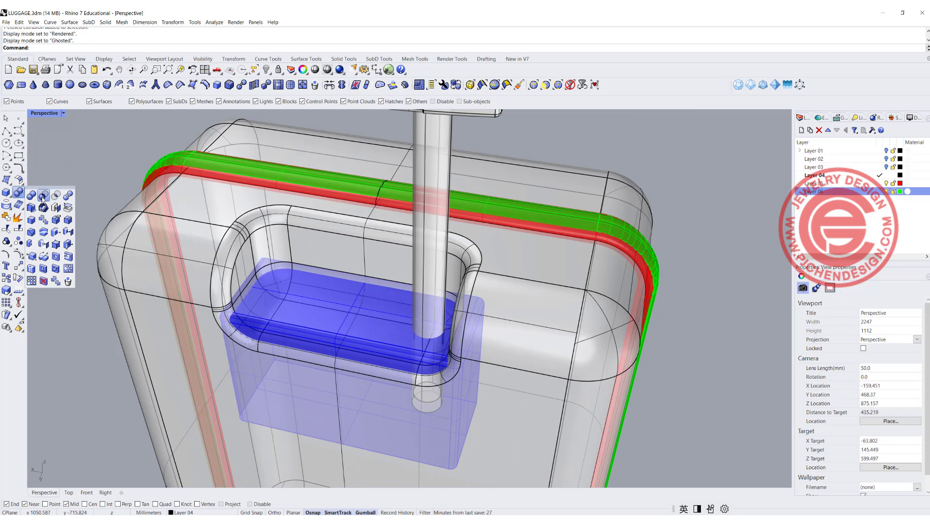
{"action": "left_click", "coordinate": [43, 197]}
{"action": "left_click", "coordinate": [342, 321]}
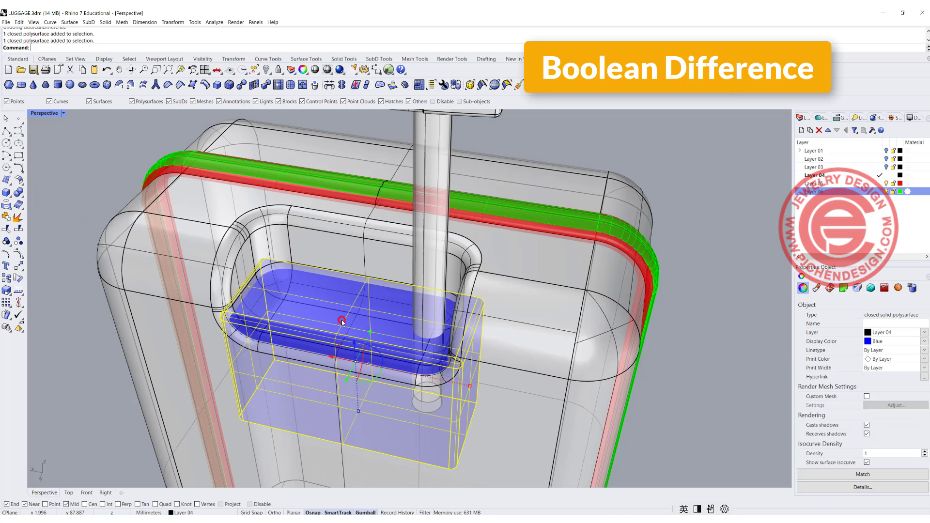
{"action": "right_click", "coordinate": [360, 315]}
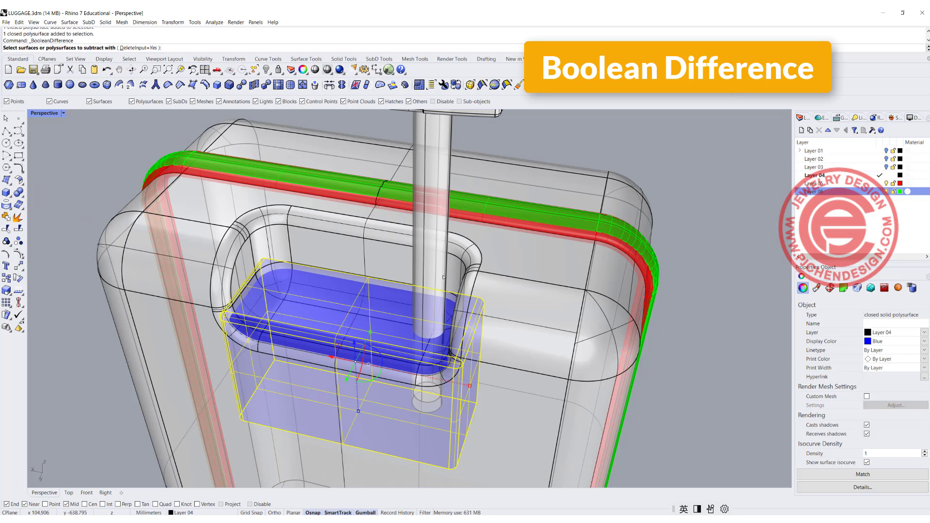
{"action": "left_click", "coordinate": [447, 274]}
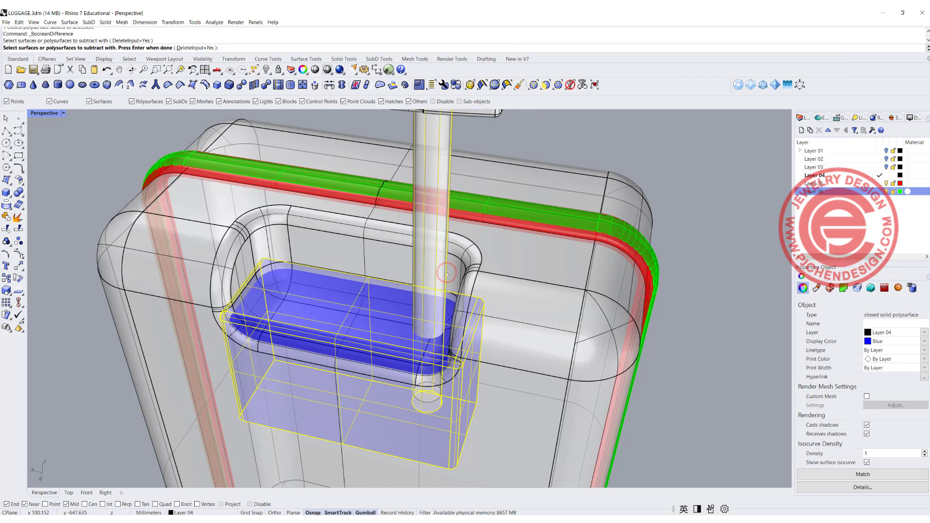
{"action": "key", "text": "Return"}
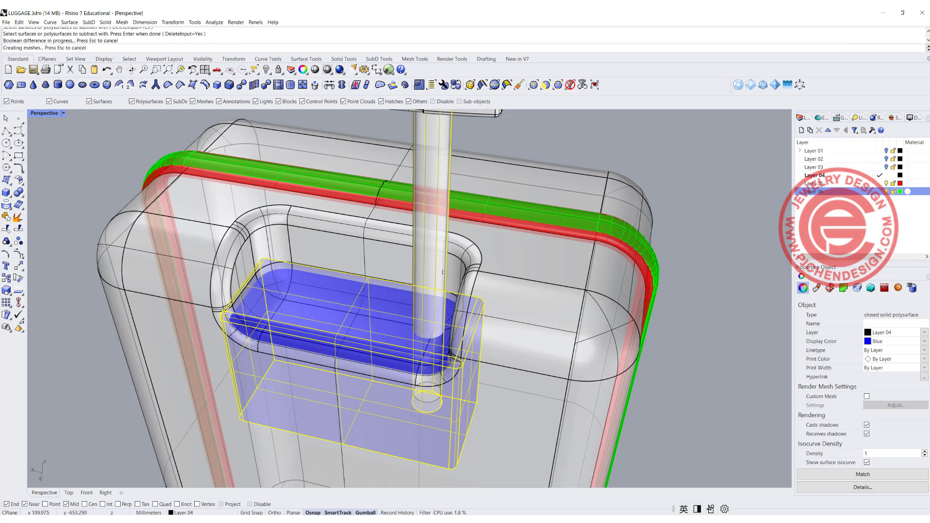
{"action": "left_click", "coordinate": [704, 333]}
{"action": "scroll", "coordinate": [423, 338], "scroll_direction": "up", "scroll_amount": 8}
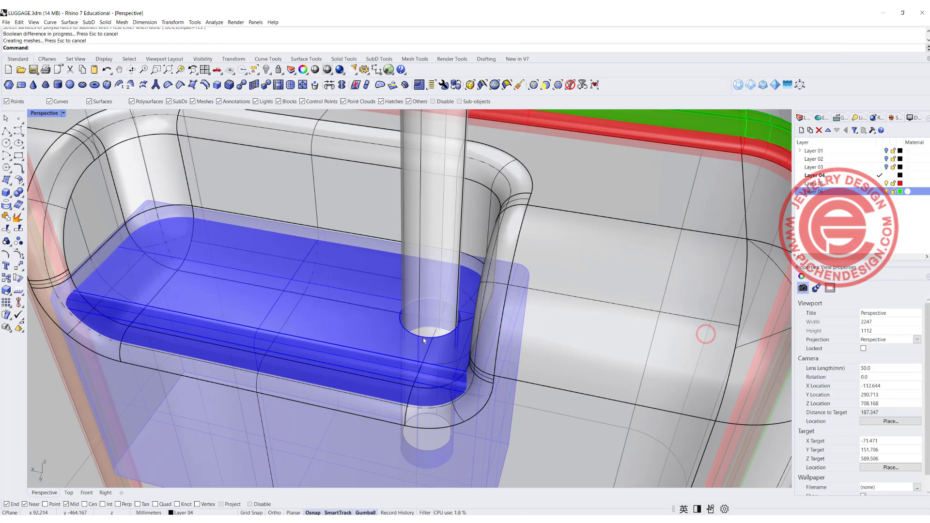
{"action": "scroll", "coordinate": [409, 324], "scroll_direction": "up", "scroll_amount": 1}
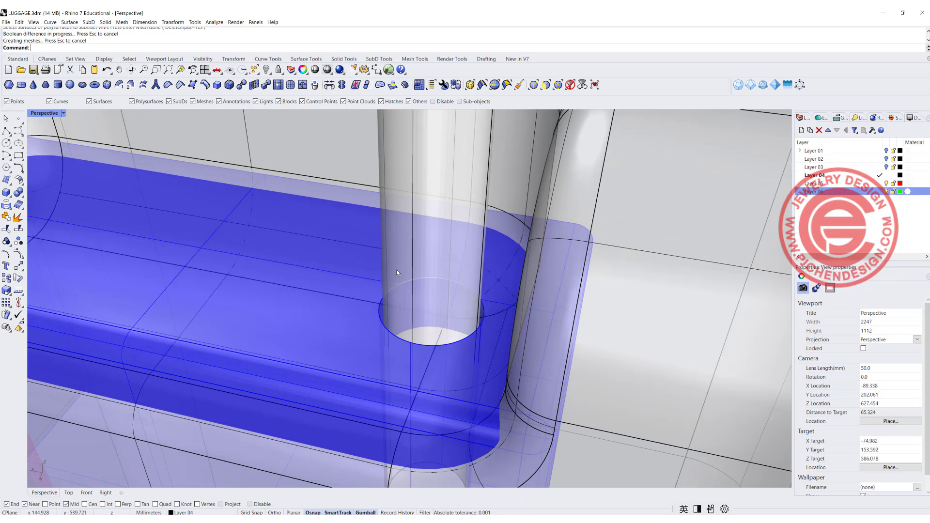
- Switch the view to Rendered display and fillet the rim of the tube hole in the recess floor with radius 1
{"action": "left_click", "coordinate": [393, 240]}
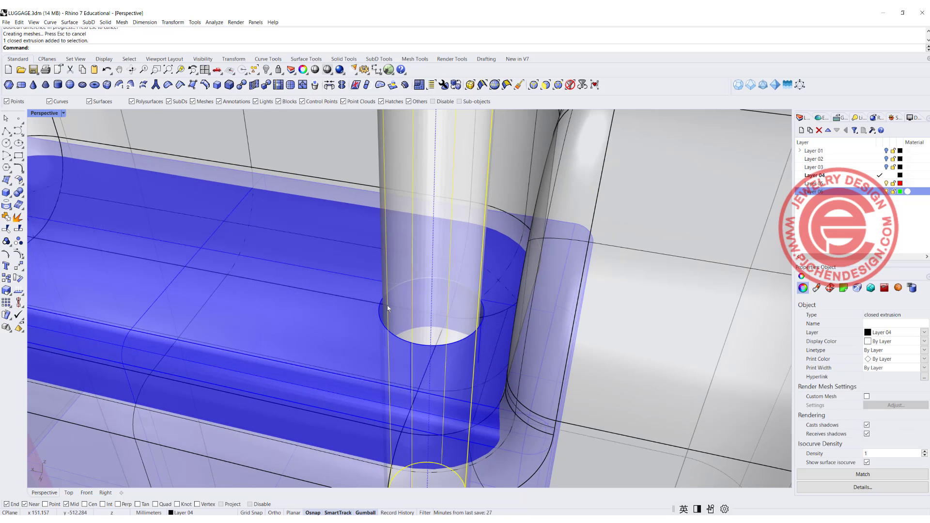
{"action": "left_click", "coordinate": [63, 114]}
{"action": "left_click", "coordinate": [66, 166]}
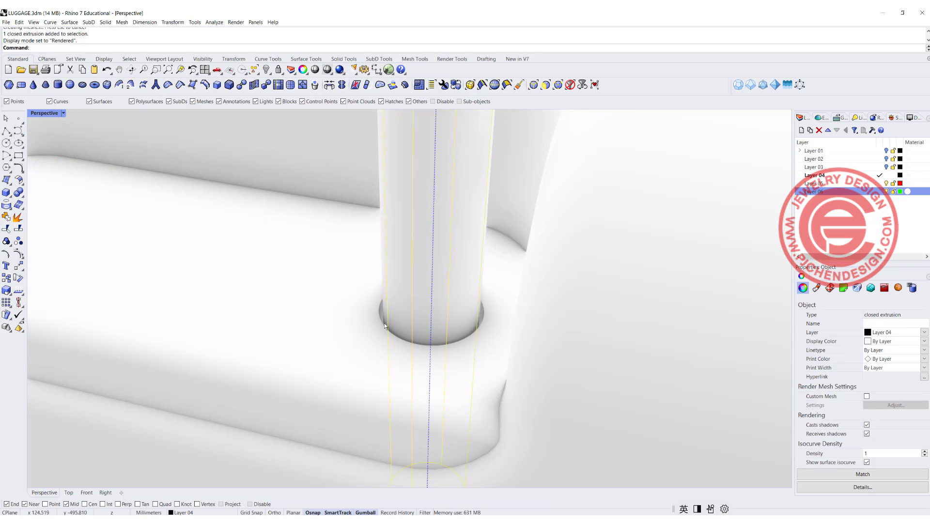
{"action": "left_click", "coordinate": [20, 195]}
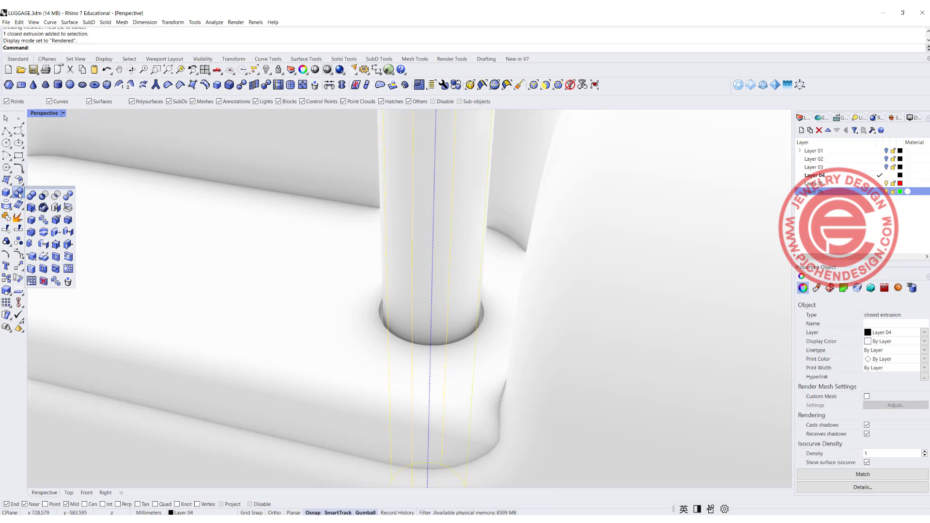
{"action": "left_click", "coordinate": [68, 232]}
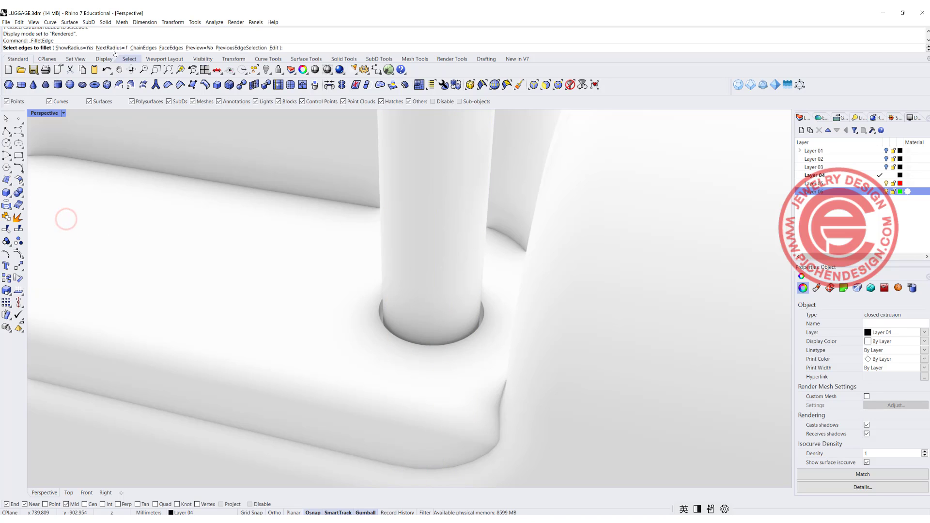
{"action": "left_click", "coordinate": [381, 310]}
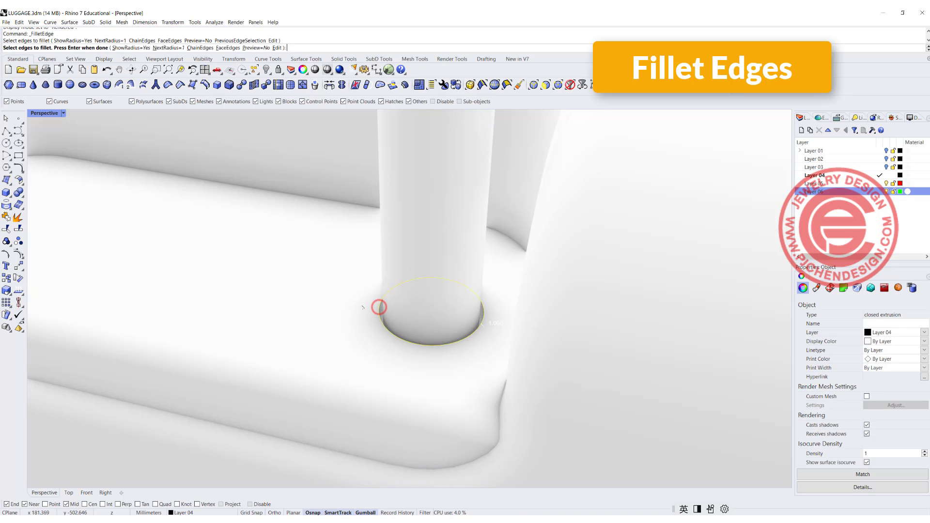
{"action": "key", "text": "Return"}
{"action": "key", "text": "Return"}
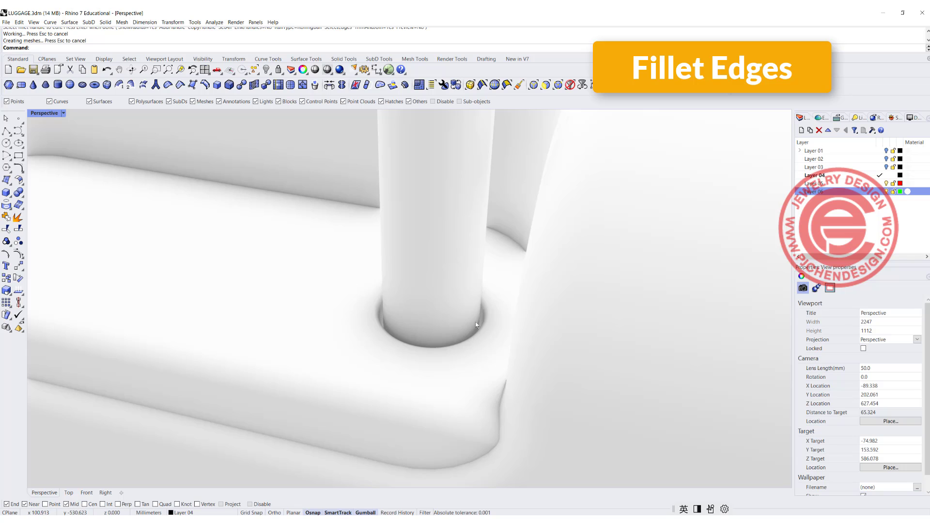
- Return the view to Ghosted display, and undo the hole's edge fillet and the Boolean Difference
{"action": "scroll", "coordinate": [350, 324], "scroll_direction": "down", "scroll_amount": 10}
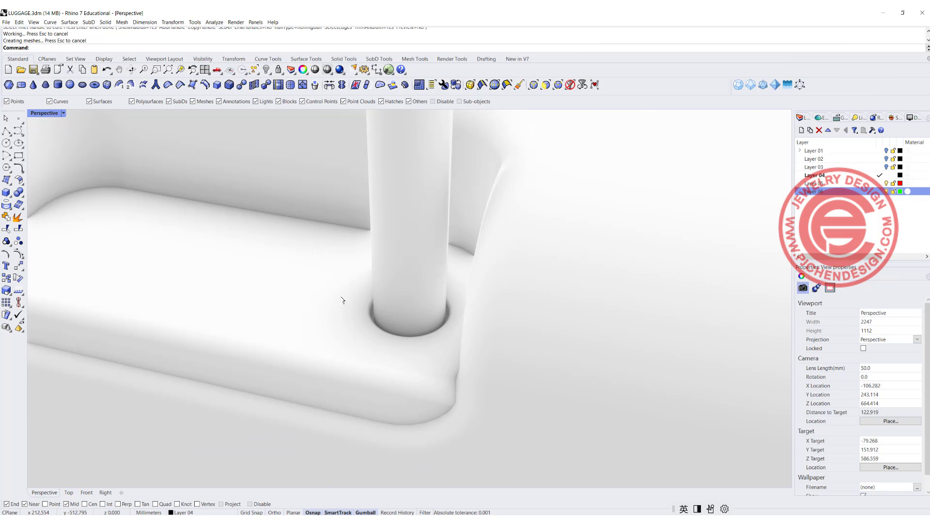
{"action": "scroll", "coordinate": [337, 290], "scroll_direction": "down", "scroll_amount": 4}
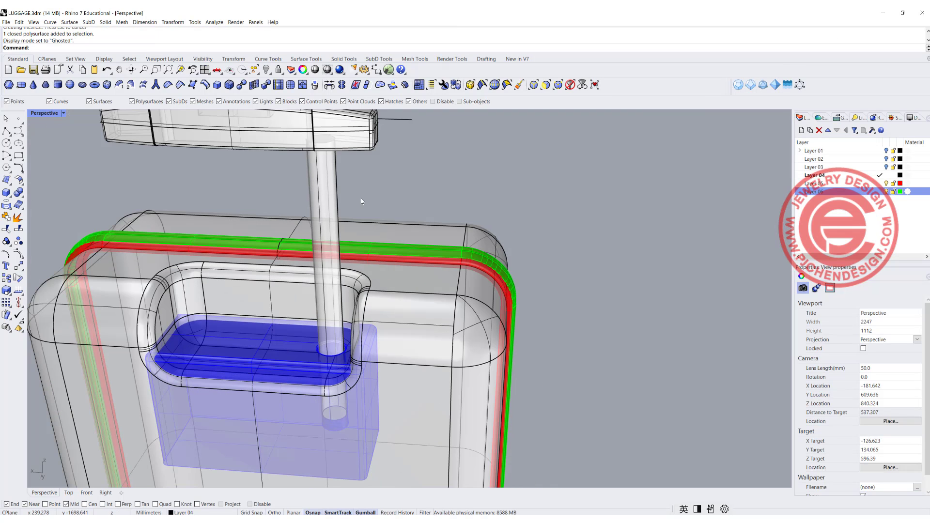
{"action": "key", "text": "ctrl+z"}
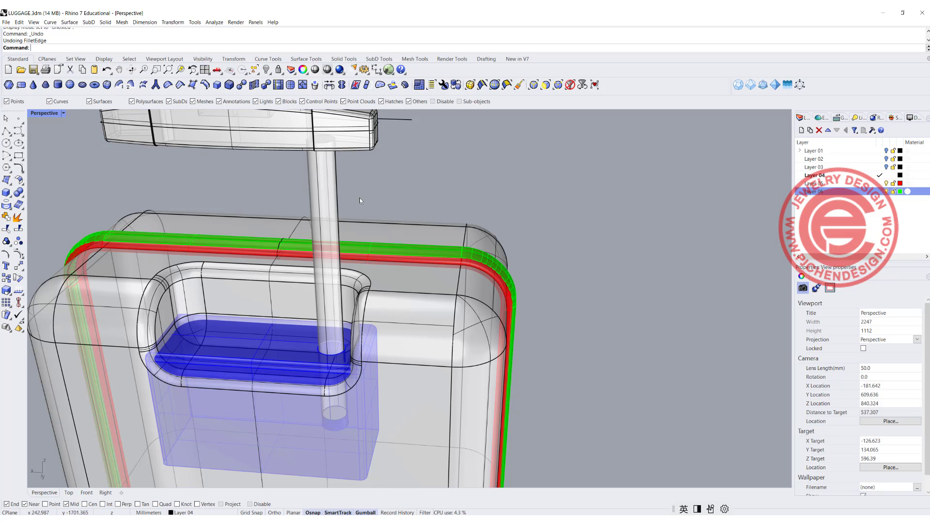
{"action": "key", "text": "ctrl+z"}
- Mirror both concentric cylinders across the luggage's vertical centre line in the Front view, keeping the originals
{"action": "left_click", "coordinate": [380, 188]}
{"action": "left_click_drag", "start_coordinate": [379, 200], "coordinate": [280, 189]}
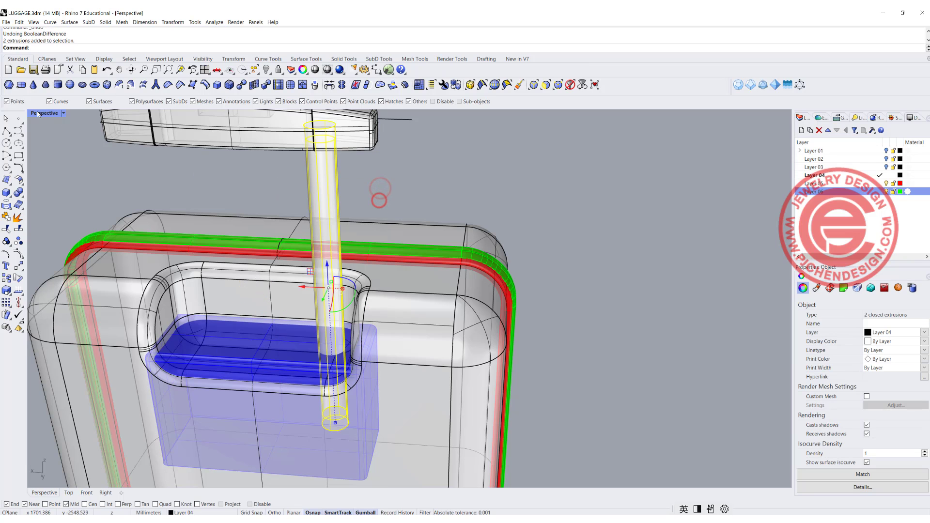
{"action": "double_click", "coordinate": [37, 113]}
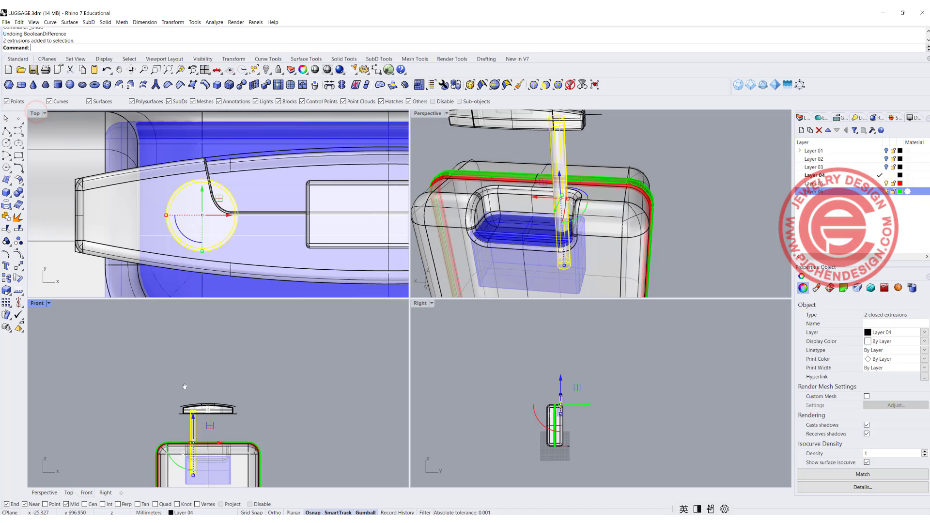
{"action": "right_click_drag", "start_coordinate": [184, 386], "coordinate": [162, 354]}
{"action": "left_click", "coordinate": [21, 268]}
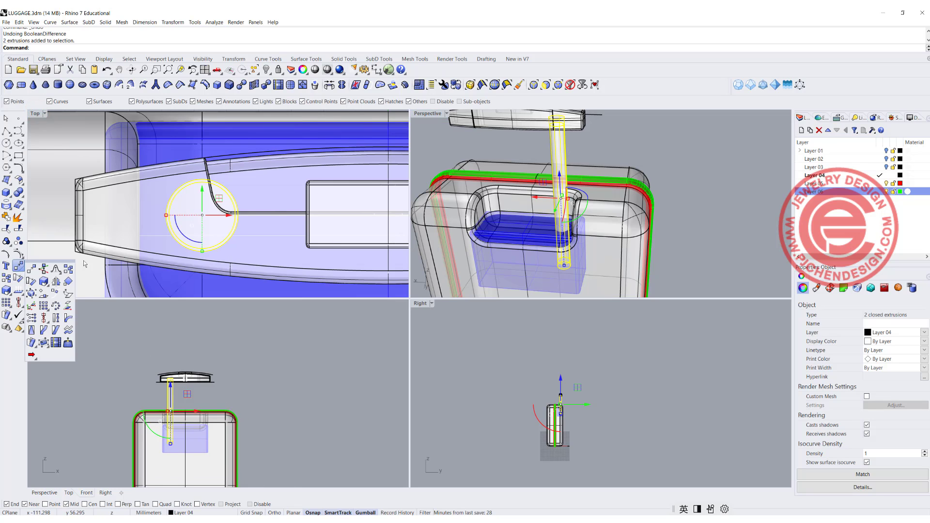
{"action": "left_click", "coordinate": [55, 281]}
{"action": "left_click", "coordinate": [184, 410]}
{"action": "left_click", "coordinate": [185, 396]}
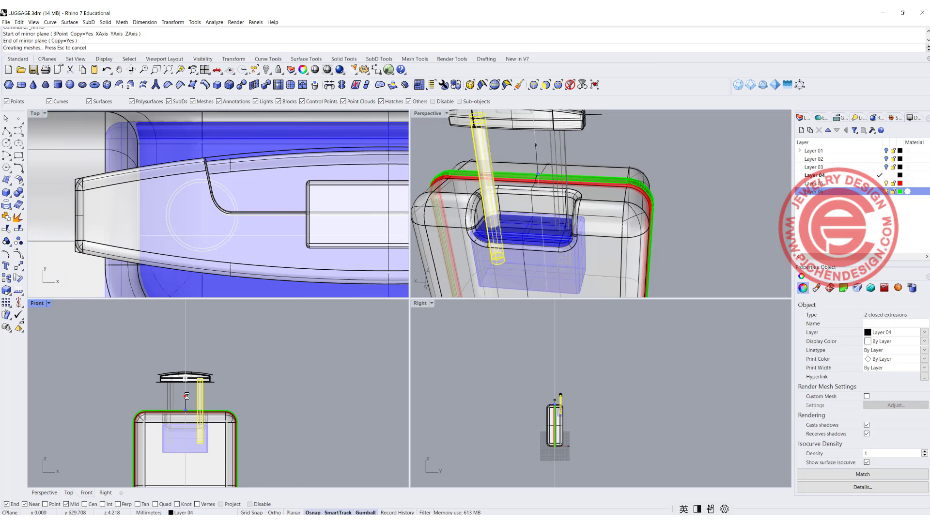
{"action": "left_click", "coordinate": [250, 398]}
{"action": "scroll", "coordinate": [249, 398], "scroll_direction": "up", "scroll_amount": 6}
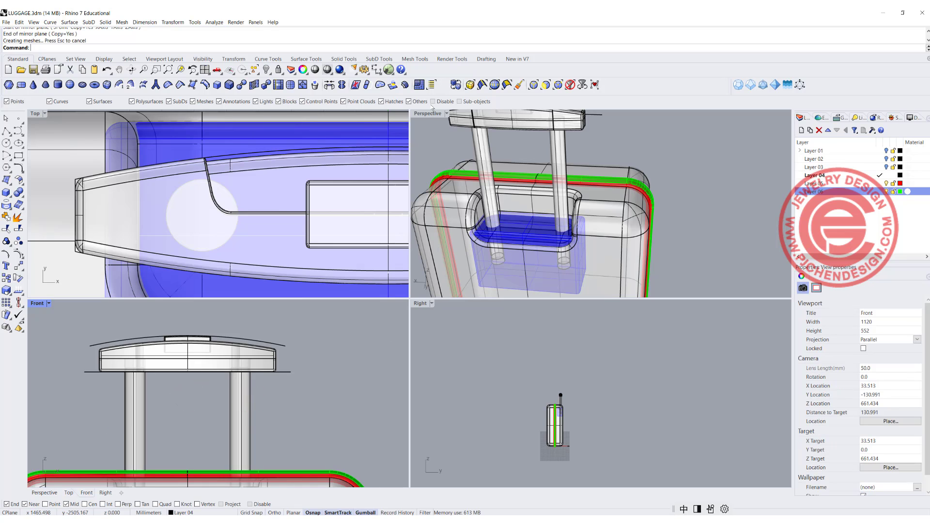
- Subtract both outer cylinders from the blue recess block with Boolean Difference in the maximized Perspective view
{"action": "double_click", "coordinate": [424, 113]}
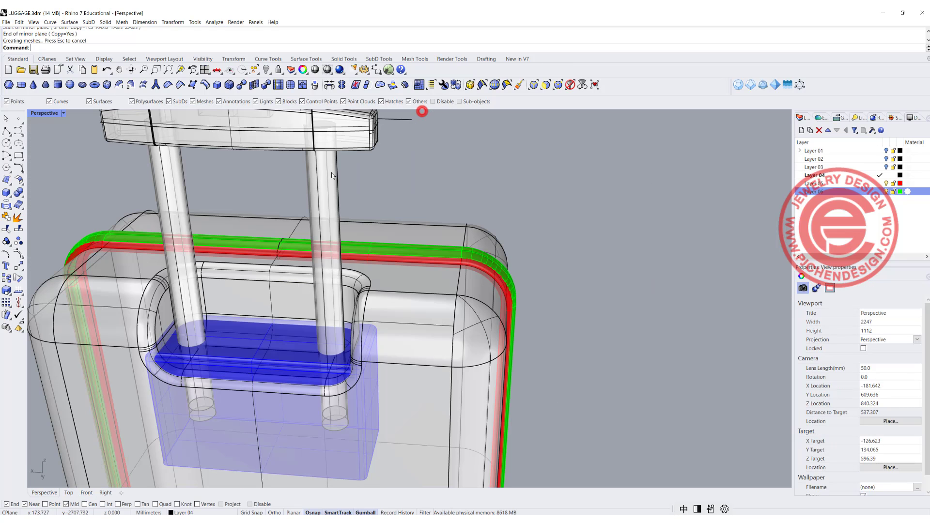
{"action": "left_click", "coordinate": [21, 194]}
{"action": "left_click", "coordinate": [43, 195]}
{"action": "scroll", "coordinate": [267, 363], "scroll_direction": "up", "scroll_amount": 3}
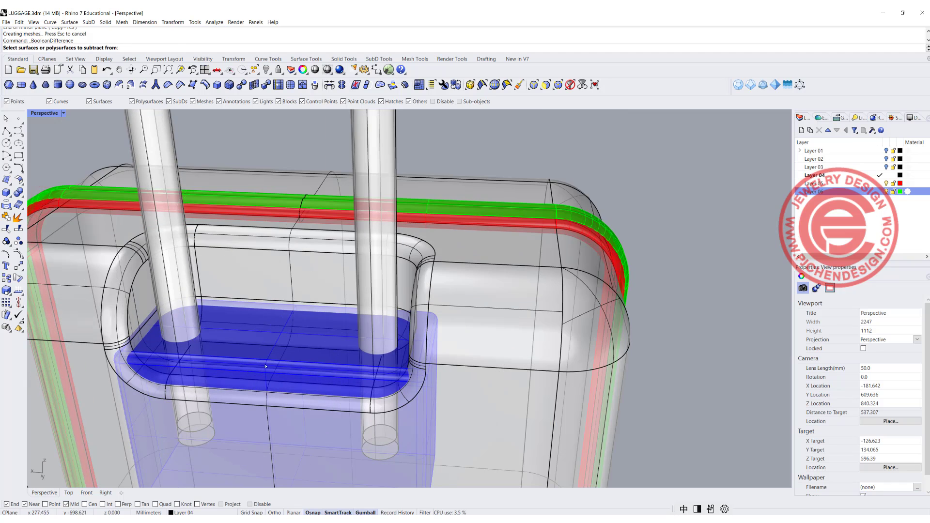
{"action": "left_click", "coordinate": [267, 362]}
{"action": "right_click", "coordinate": [267, 362]}
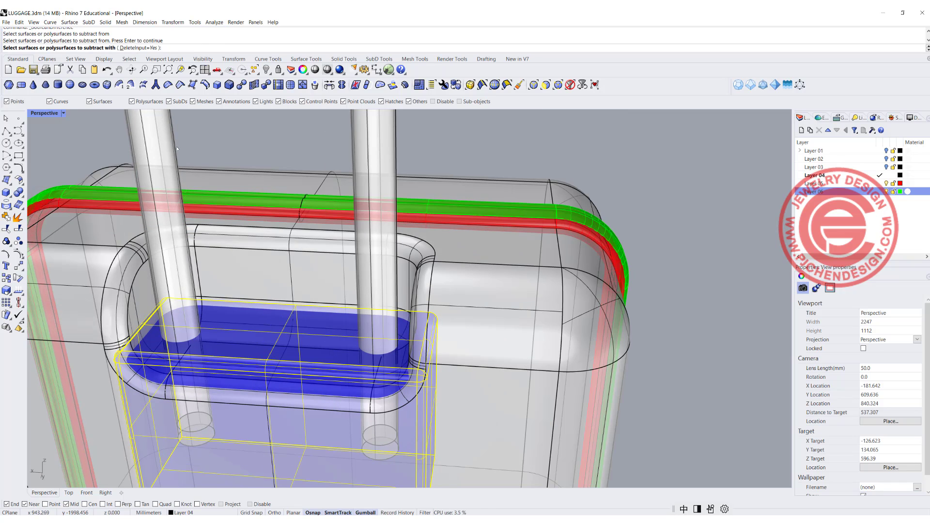
{"action": "left_click", "coordinate": [177, 146]}
{"action": "left_click", "coordinate": [395, 156]}
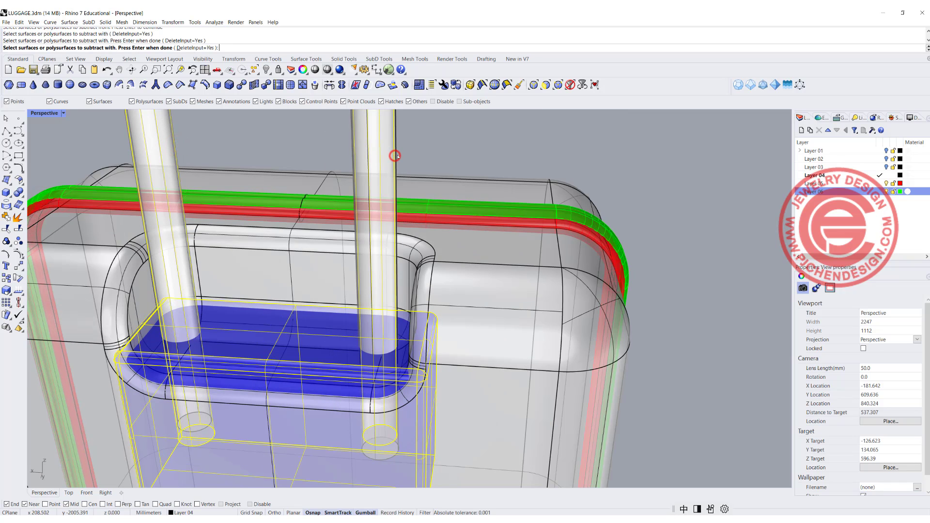
{"action": "right_click", "coordinate": [394, 154]}
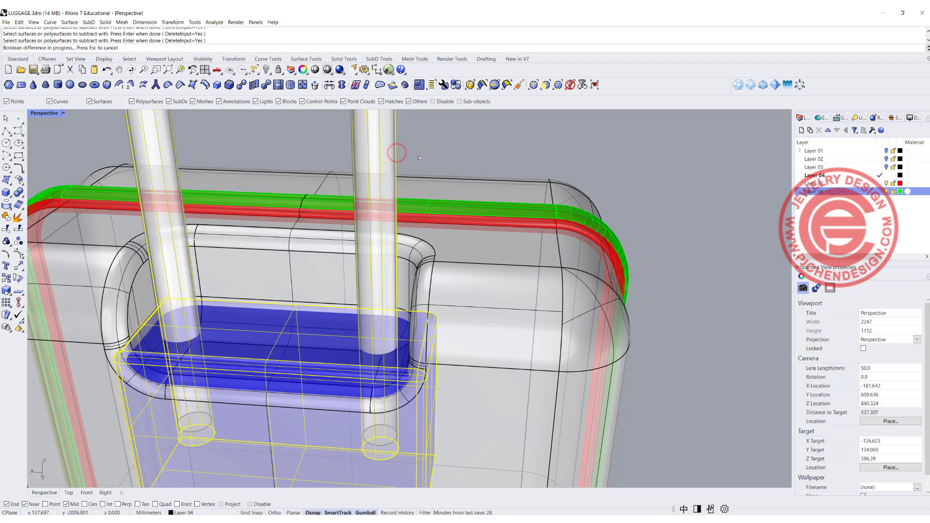
- Fillet the rims of both tube holes in the blue recess block's floor with radius 1
{"action": "left_click", "coordinate": [18, 194]}
{"action": "left_click", "coordinate": [62, 221]}
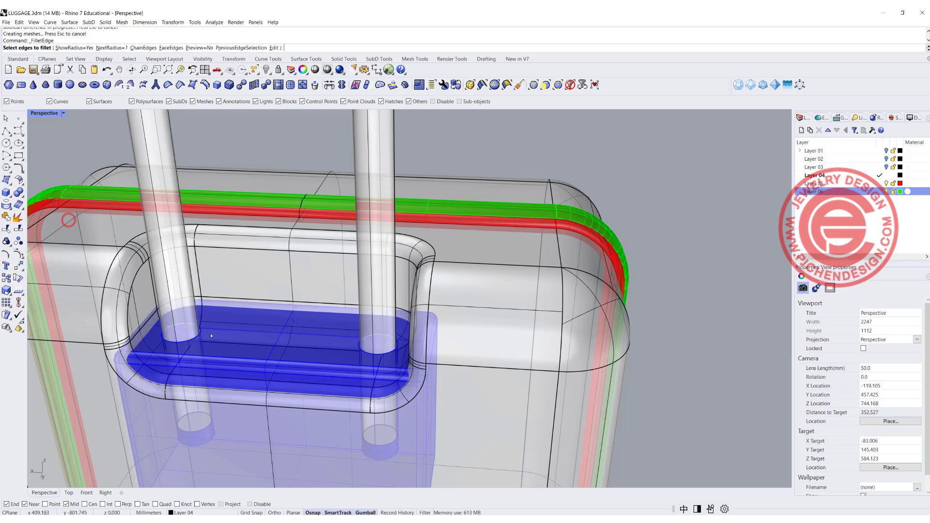
{"action": "left_click", "coordinate": [198, 335]}
{"action": "left_click", "coordinate": [364, 350]}
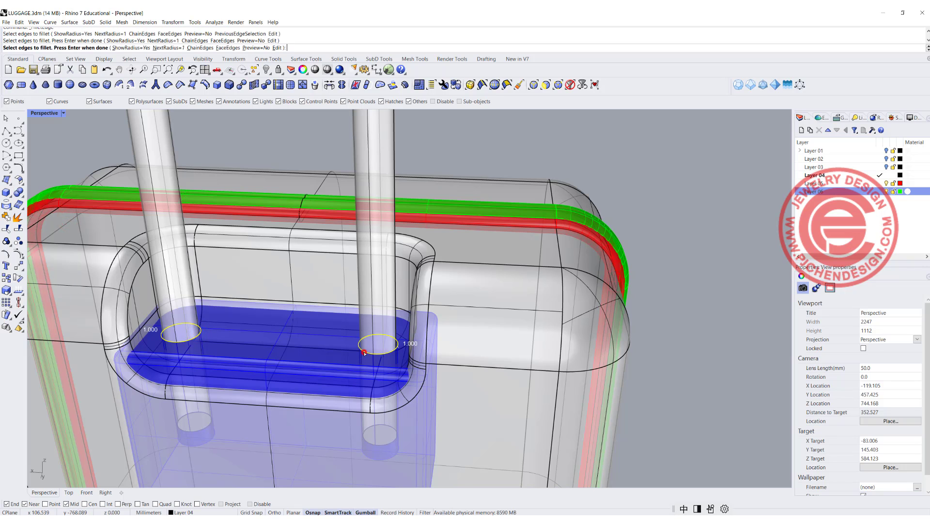
{"action": "right_click", "coordinate": [363, 352]}
{"action": "right_click", "coordinate": [342, 336]}
- Create a new layer and move the handle grip's open polysurface onto it
{"action": "scroll", "coordinate": [373, 279], "scroll_direction": "down", "scroll_amount": 8}
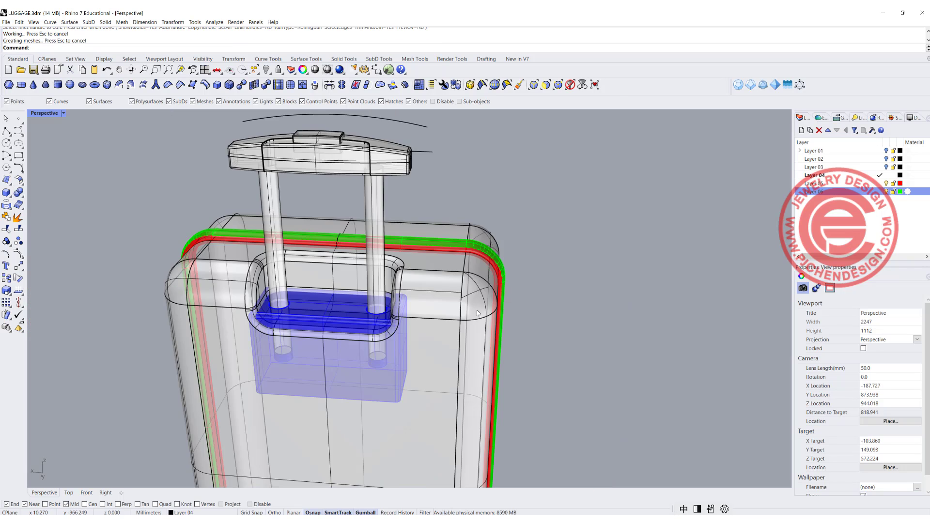
{"action": "right_click_drag", "start_coordinate": [375, 279], "coordinate": [368, 213]}
{"action": "scroll", "coordinate": [357, 298], "scroll_direction": "down", "scroll_amount": 5}
{"action": "scroll", "coordinate": [480, 152], "scroll_direction": "up", "scroll_amount": 8}
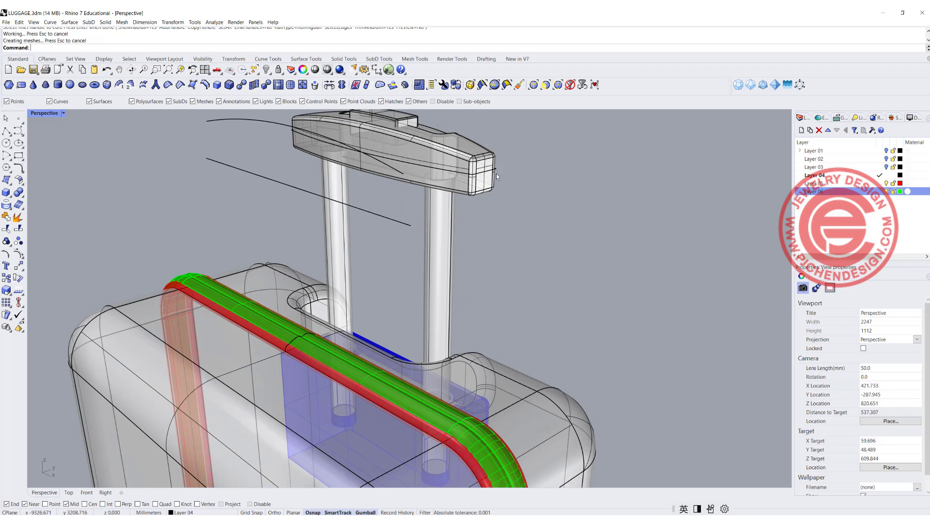
{"action": "left_click", "coordinate": [485, 188]}
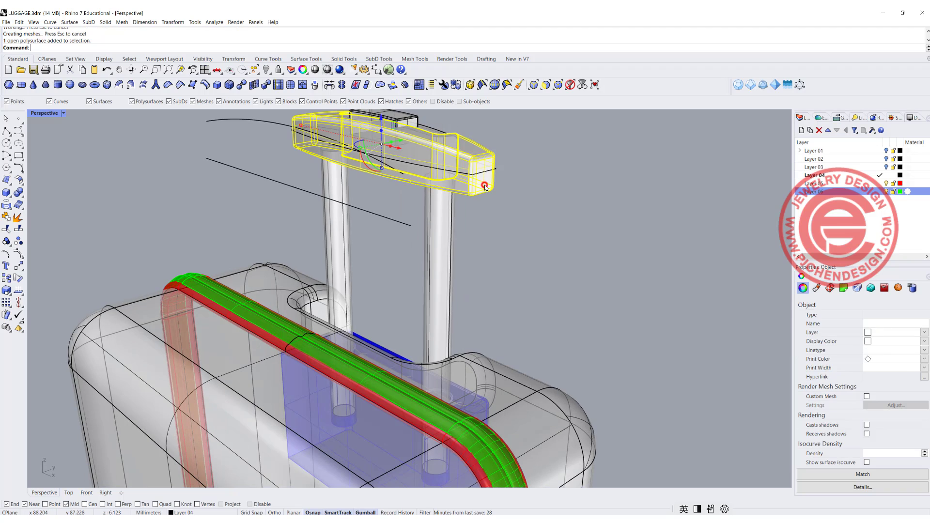
{"action": "left_click", "coordinate": [802, 130]}
{"action": "right_click", "coordinate": [850, 199]}
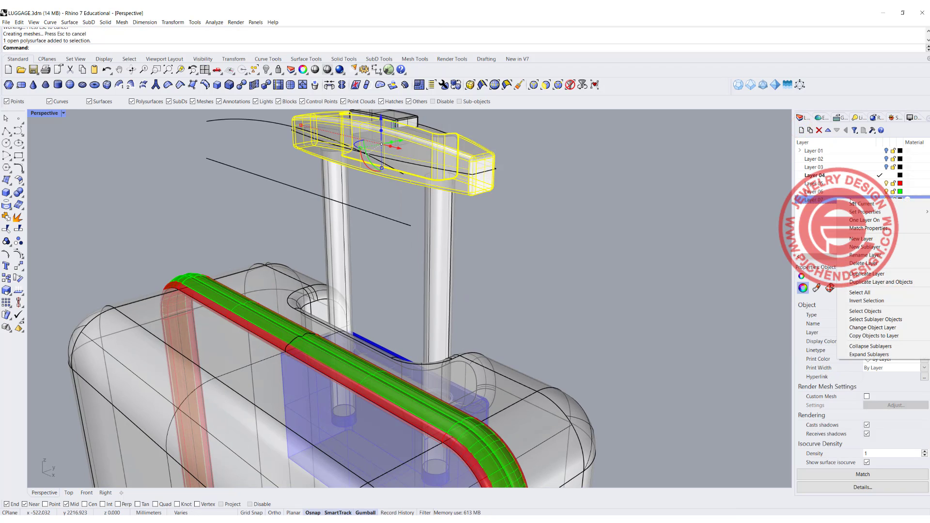
{"action": "left_click", "coordinate": [876, 328]}
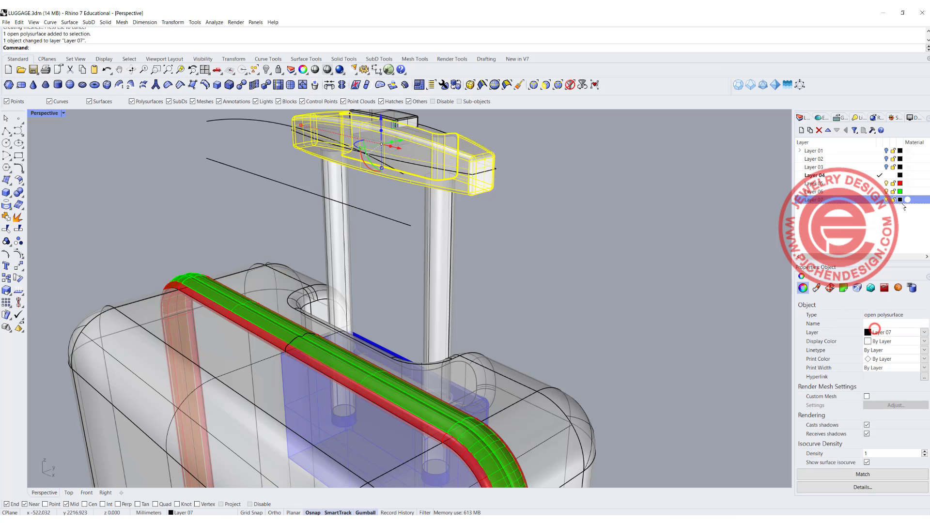
- Set the handle grip's new layer colour to dark red (RGB 200, 0, 0) and deselect the grip
{"action": "left_click", "coordinate": [899, 199]}
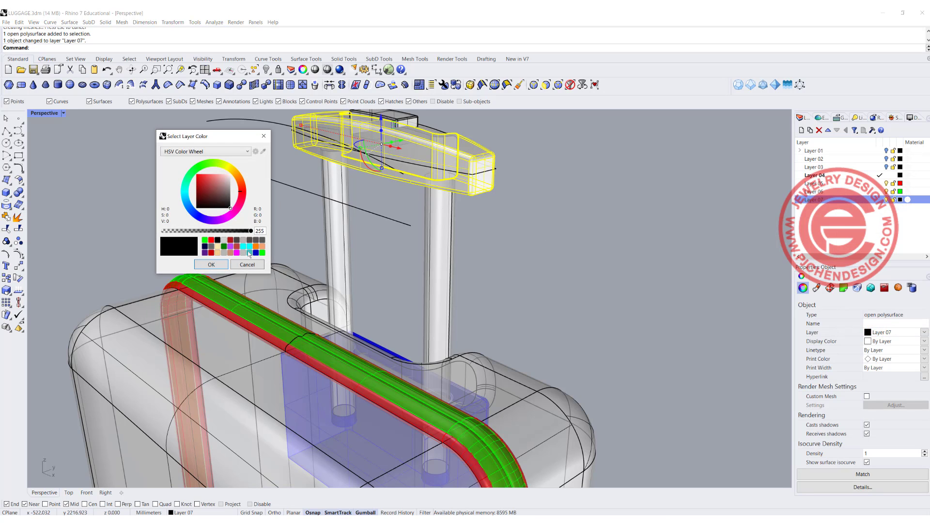
{"action": "left_click", "coordinate": [211, 252]}
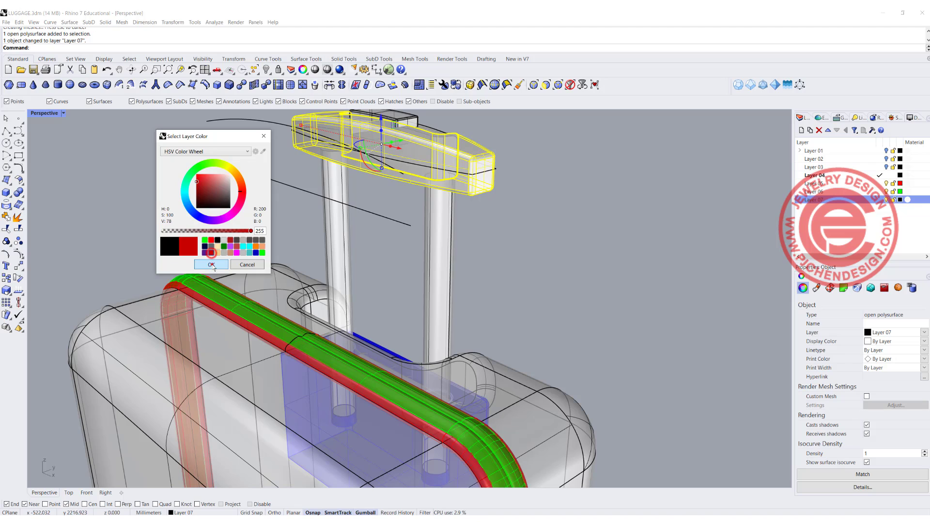
{"action": "left_click", "coordinate": [211, 264]}
{"action": "left_click", "coordinate": [589, 275]}
- Examine the red handle grip, the support tubes and the whole suitcase body from several angles
{"action": "right_click_drag", "start_coordinate": [589, 275], "coordinate": [388, 220]}
{"action": "scroll", "coordinate": [510, 205], "scroll_direction": "down", "scroll_amount": 5}
{"action": "scroll", "coordinate": [511, 205], "scroll_direction": "up", "scroll_amount": 5}
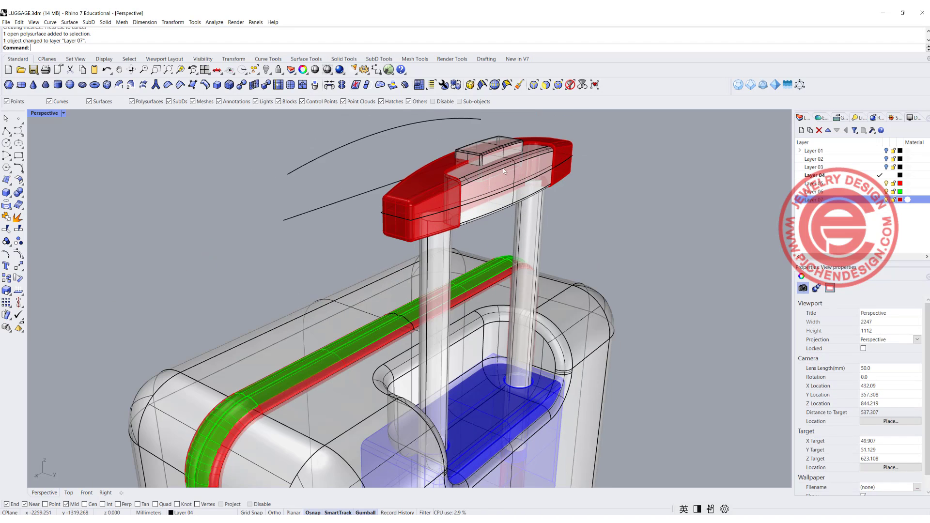
{"action": "right_click_drag", "start_coordinate": [391, 181], "coordinate": [649, 205]}
{"action": "scroll", "coordinate": [476, 197], "scroll_direction": "down", "scroll_amount": 6}
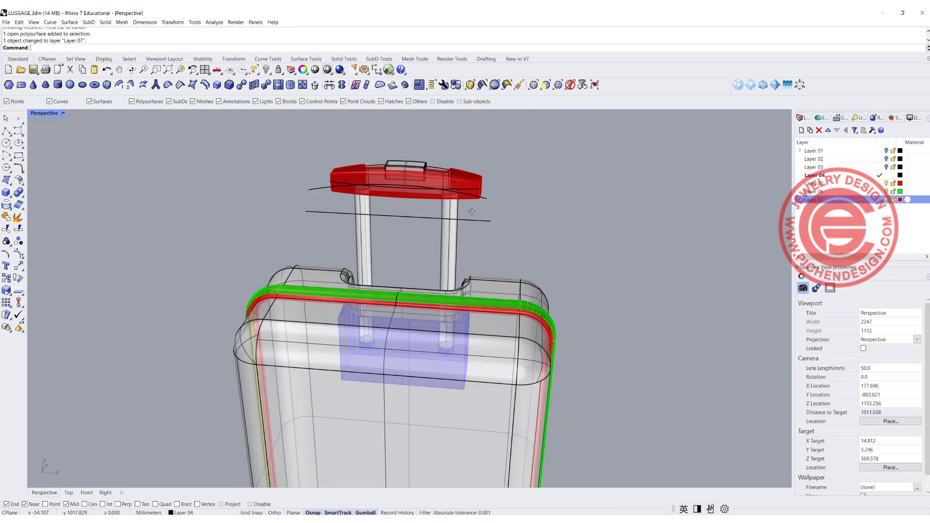
{"action": "mouse_move", "coordinate": [436, 281]}
{"action": "right_mouse_down"}
{"action": "mouse_move", "coordinate": [466, 252]}
{"action": "mouse_move", "coordinate": [443, 272]}
{"action": "right_mouse_up"}
{"action": "scroll", "coordinate": [428, 265], "scroll_direction": "down", "scroll_amount": 6}
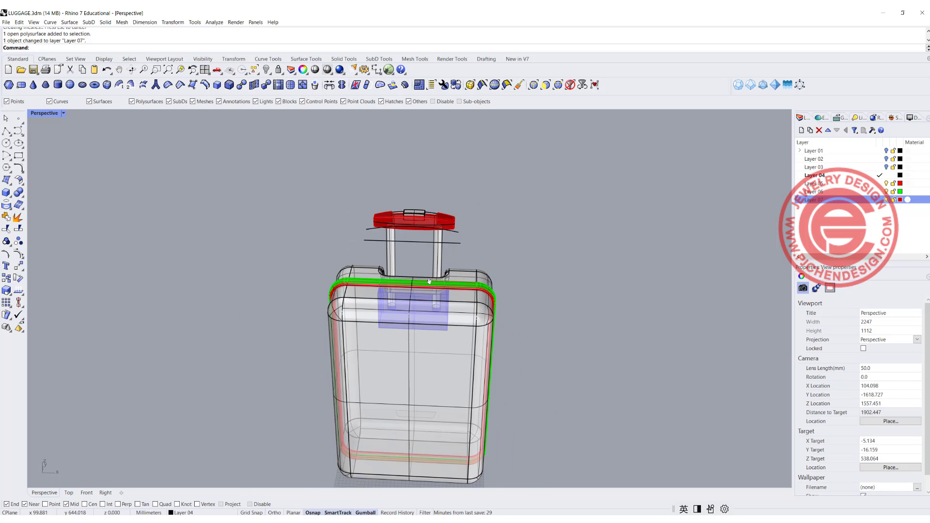
{"action": "right_click_drag", "start_coordinate": [467, 358], "coordinate": [437, 246], "text": "shift"}
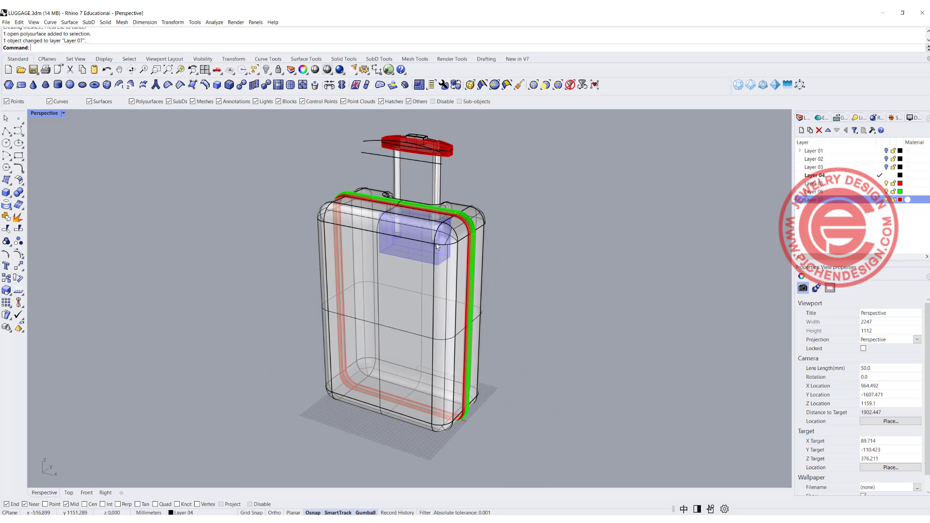
{"action": "right_click_drag", "start_coordinate": [461, 346], "coordinate": [490, 342]}
{"action": "right_click_drag", "start_coordinate": [460, 343], "coordinate": [458, 345]}
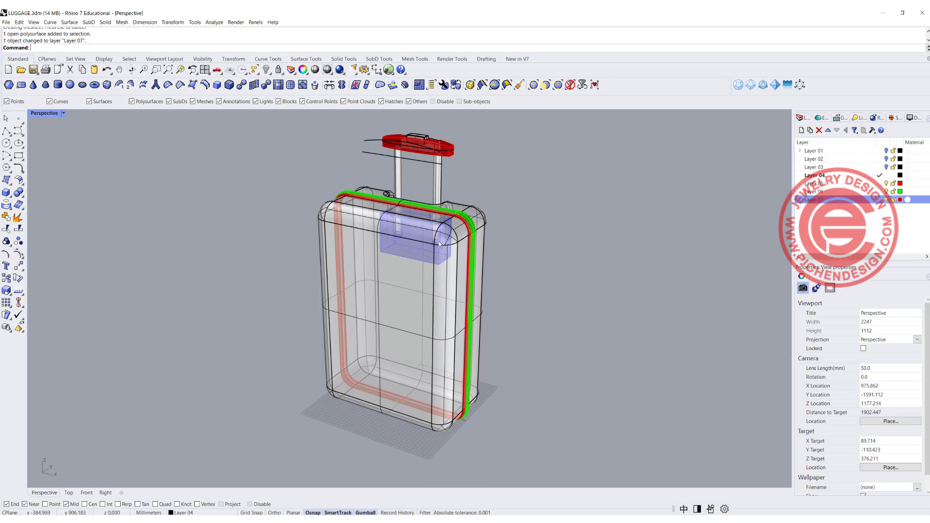
{"action": "scroll", "coordinate": [449, 227], "scroll_direction": "up", "scroll_amount": 4}
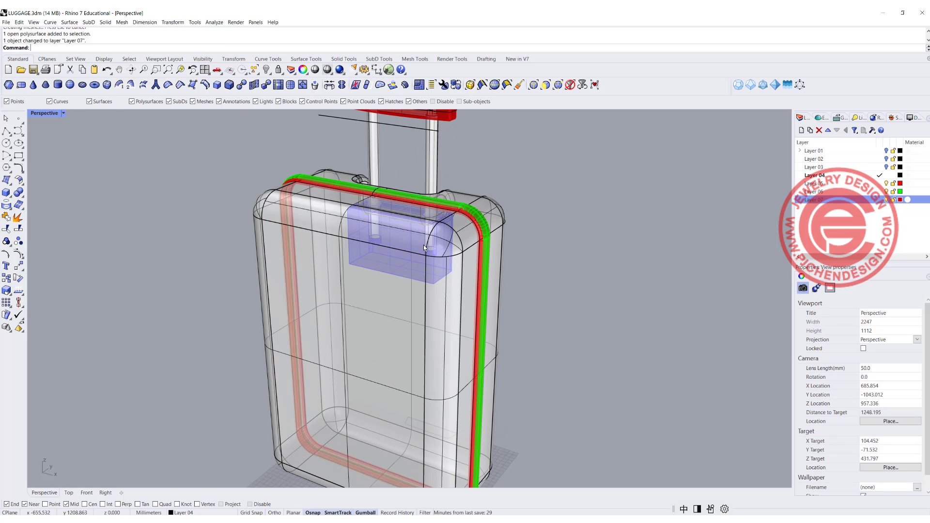
{"action": "scroll", "coordinate": [490, 331], "scroll_direction": "down", "scroll_amount": 4}
{"action": "right_click_drag", "start_coordinate": [473, 398], "coordinate": [442, 338], "text": "shift"}
{"action": "right_click_drag", "start_coordinate": [380, 460], "coordinate": [408, 422]}
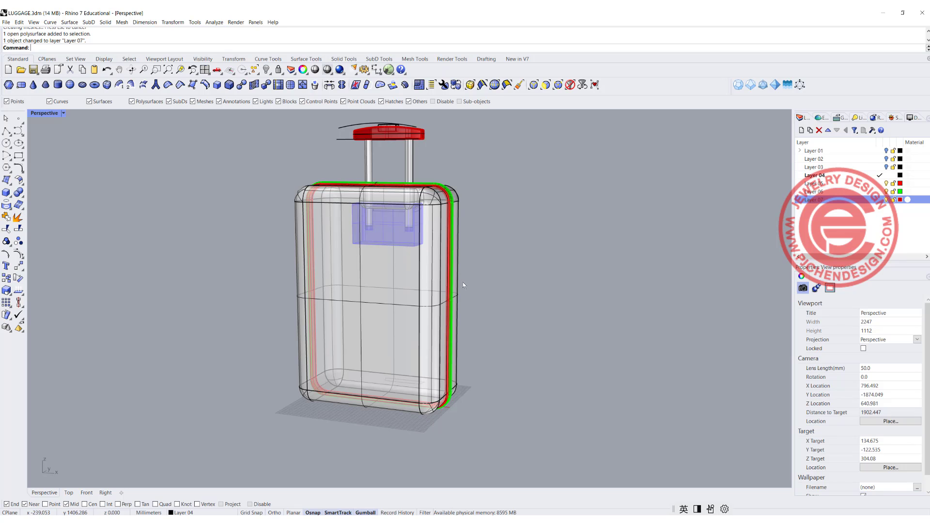
{"action": "scroll", "coordinate": [476, 262], "scroll_direction": "down", "scroll_amount": 4}
{"action": "right_click_drag", "start_coordinate": [476, 262], "coordinate": [467, 299]}
{"action": "scroll", "coordinate": [457, 256], "scroll_direction": "up", "scroll_amount": 4}
{"action": "right_click_drag", "start_coordinate": [455, 259], "coordinate": [428, 285], "text": "shift"}
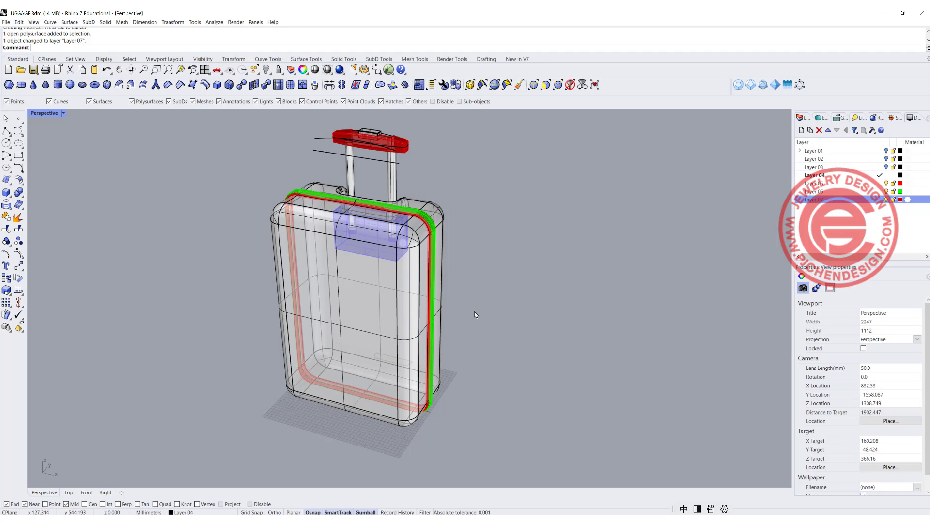
{"action": "mouse_move", "coordinate": [475, 314]}
{"action": "right_mouse_down"}
{"action": "mouse_move", "coordinate": [506, 312]}
{"action": "mouse_move", "coordinate": [491, 314]}
{"action": "right_mouse_up"}
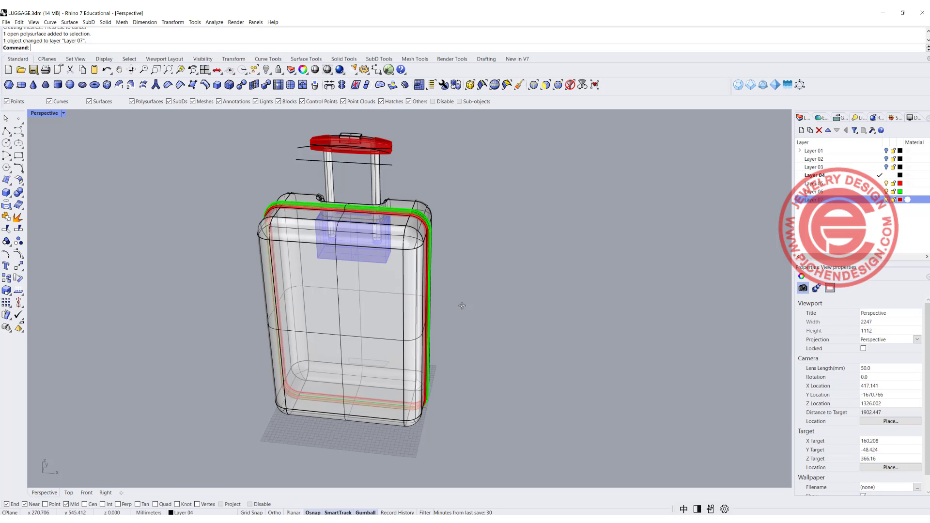
{"action": "mouse_move", "coordinate": [462, 305]}
{"action": "right_mouse_down"}
{"action": "mouse_move", "coordinate": [513, 306]}
{"action": "mouse_move", "coordinate": [448, 310]}
{"action": "right_mouse_up"}
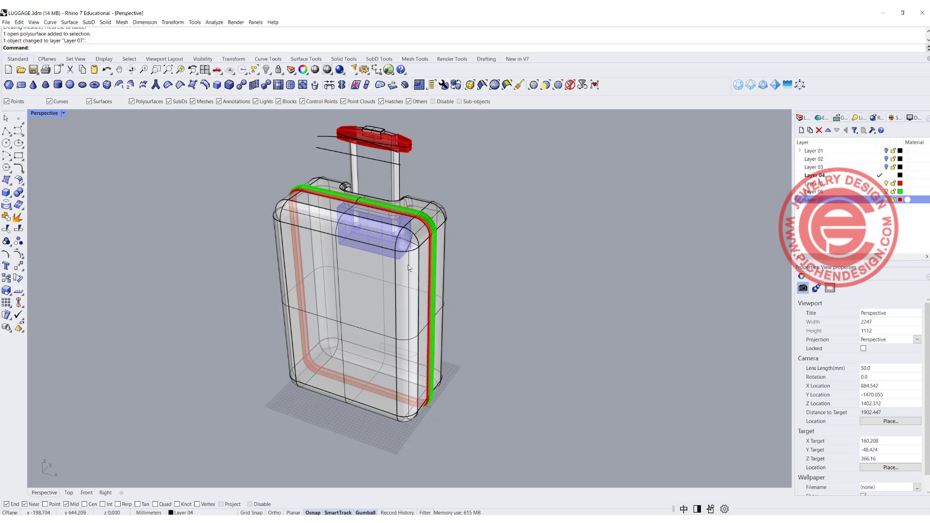
{"action": "right_click_drag", "start_coordinate": [412, 428], "coordinate": [429, 401]}
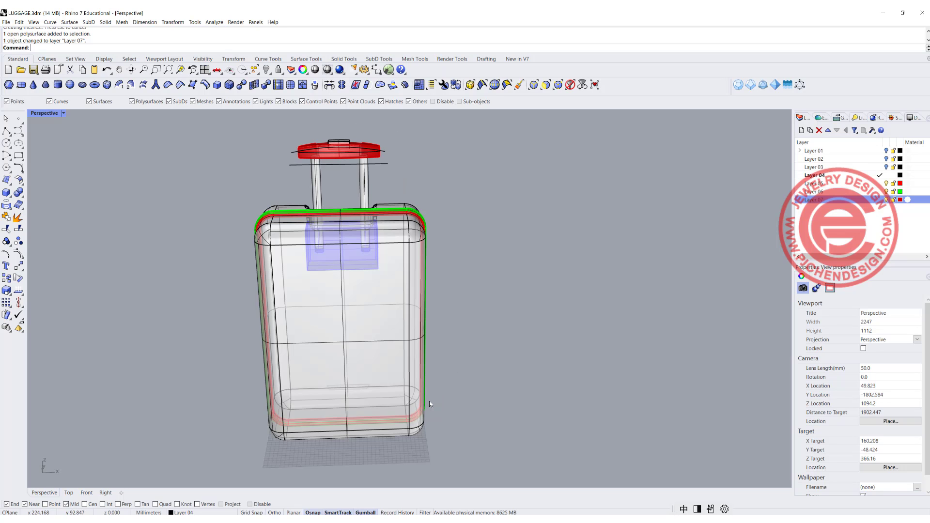